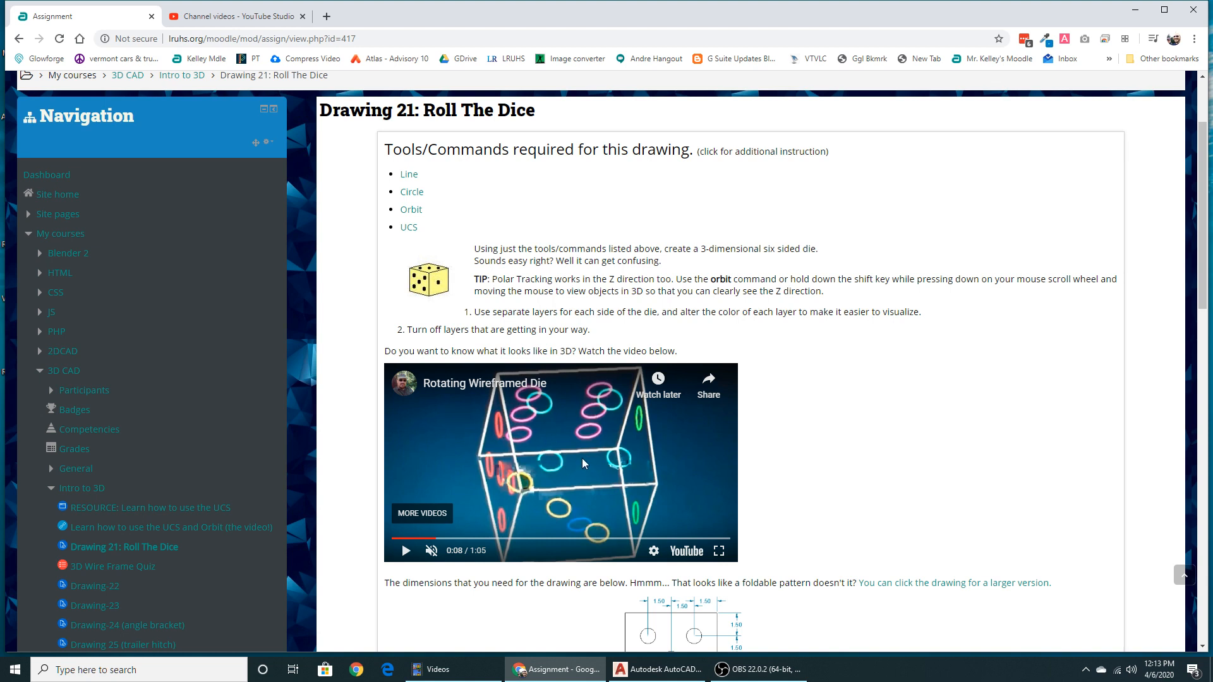
Step: Play part of the Rotating Wireframed Die video on the assignment page and pause it
click(407, 551)
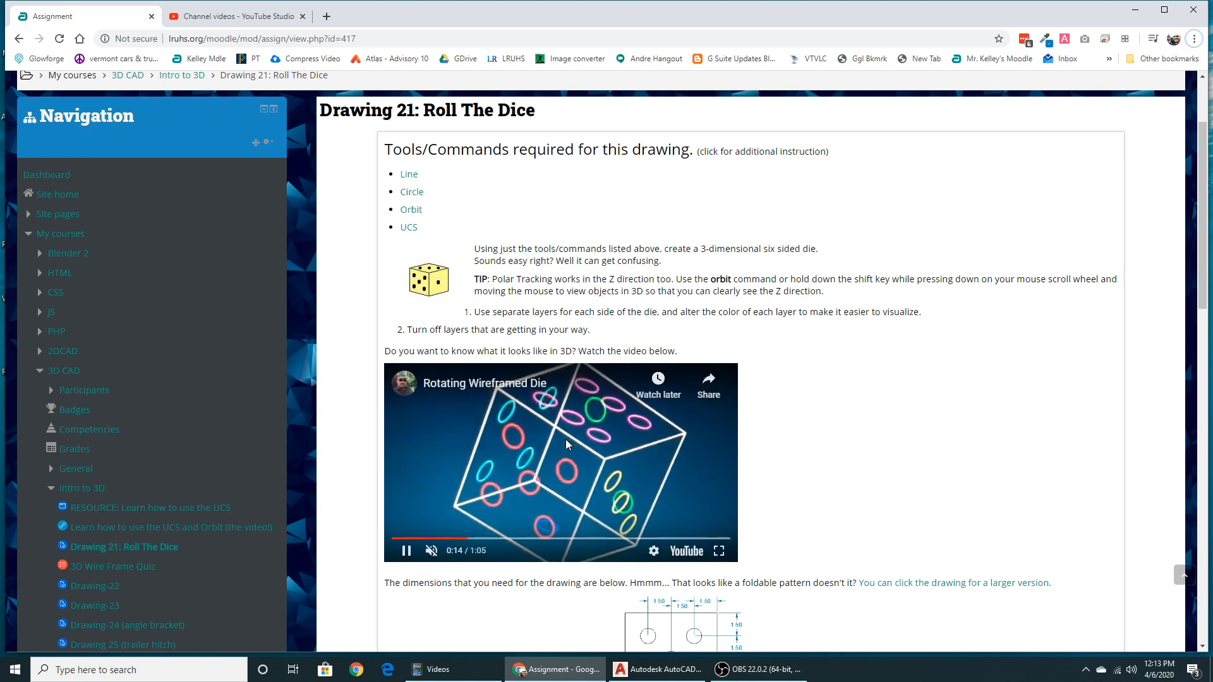
scroll(571, 441, down, 1)
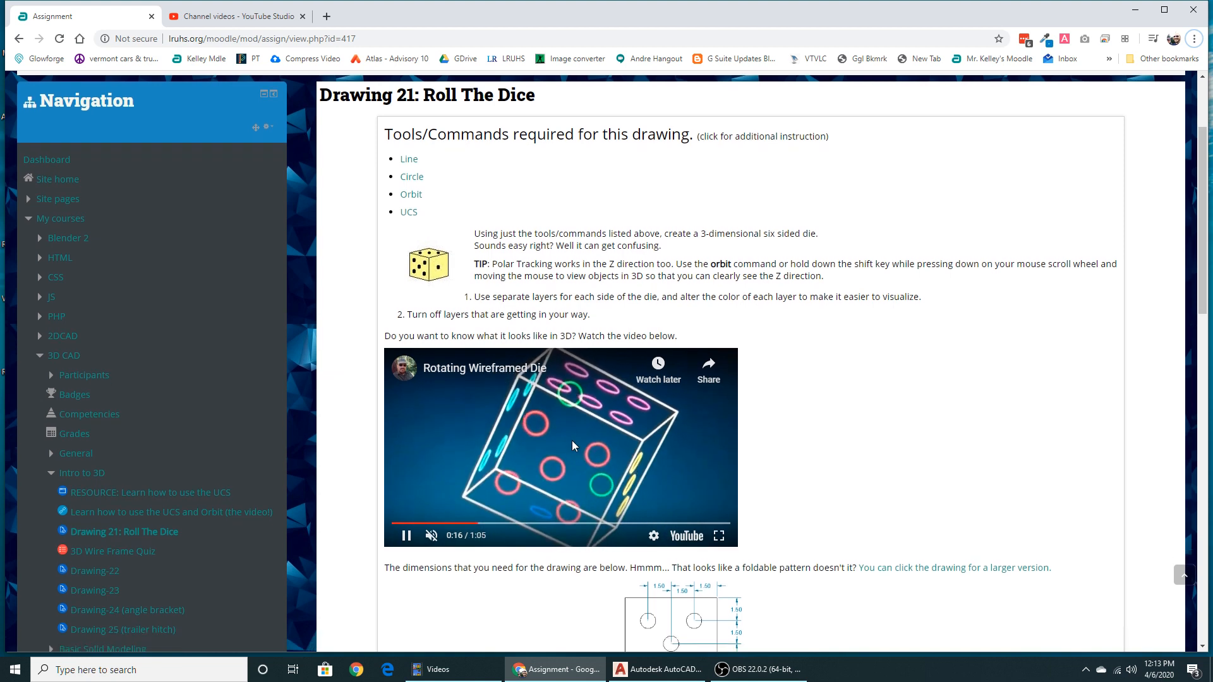
scroll(571, 441, down, 5)
click(406, 236)
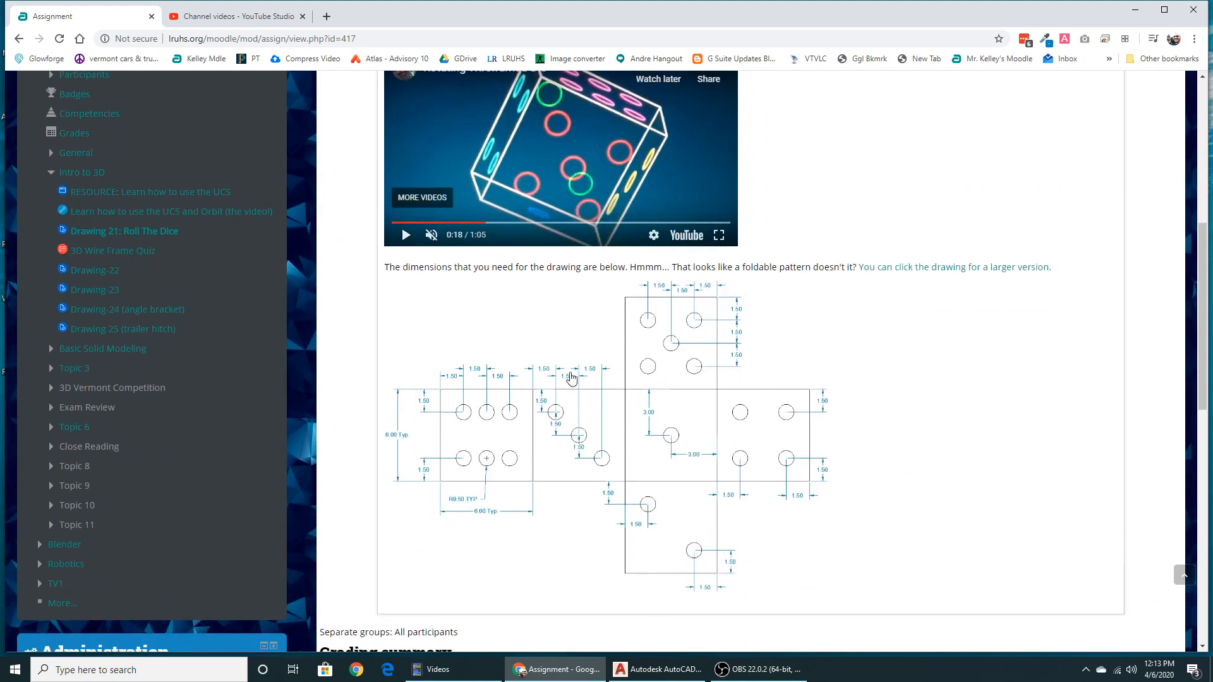
Step: Open the larger version of the dimensioned foldable die pattern and switch to Drawing2 in AutoCAD
scroll(540, 377, down, 1)
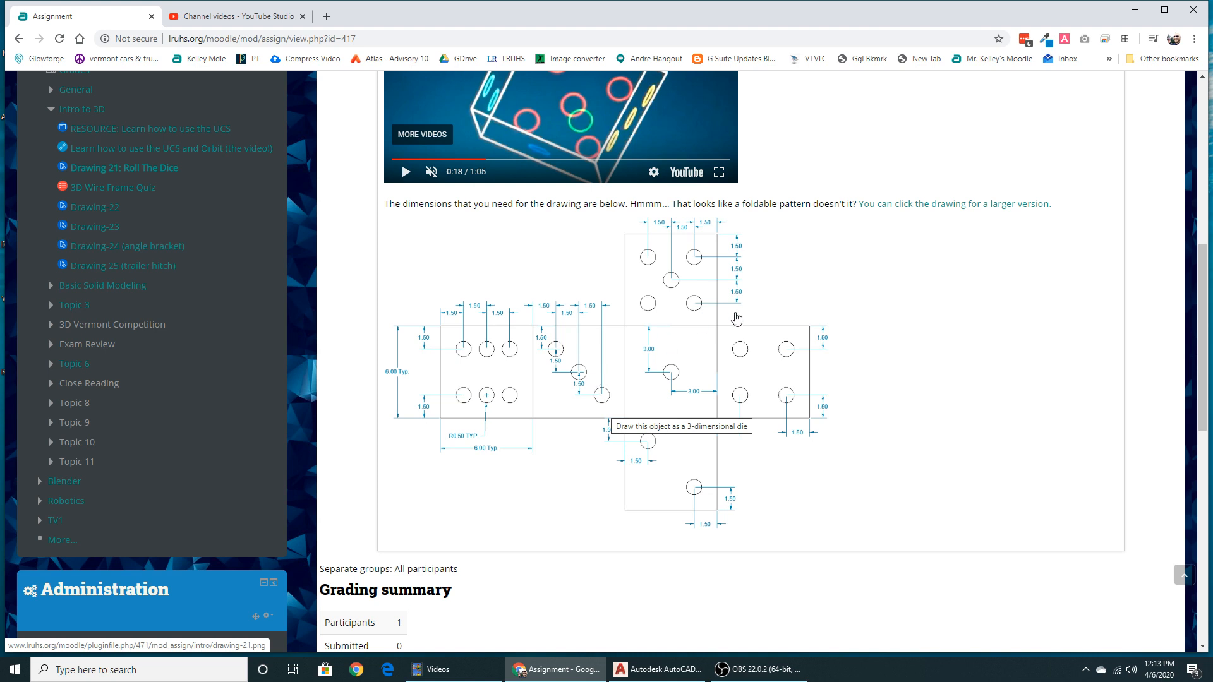
drag(666, 204, 853, 204)
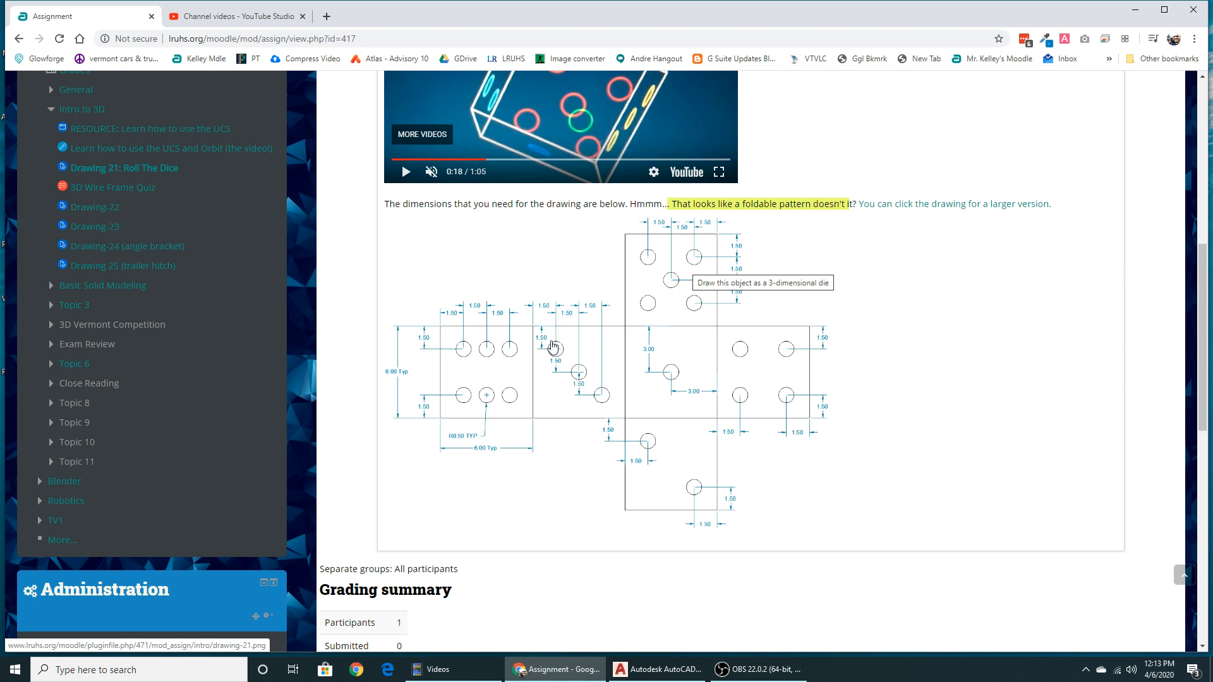
click(652, 371)
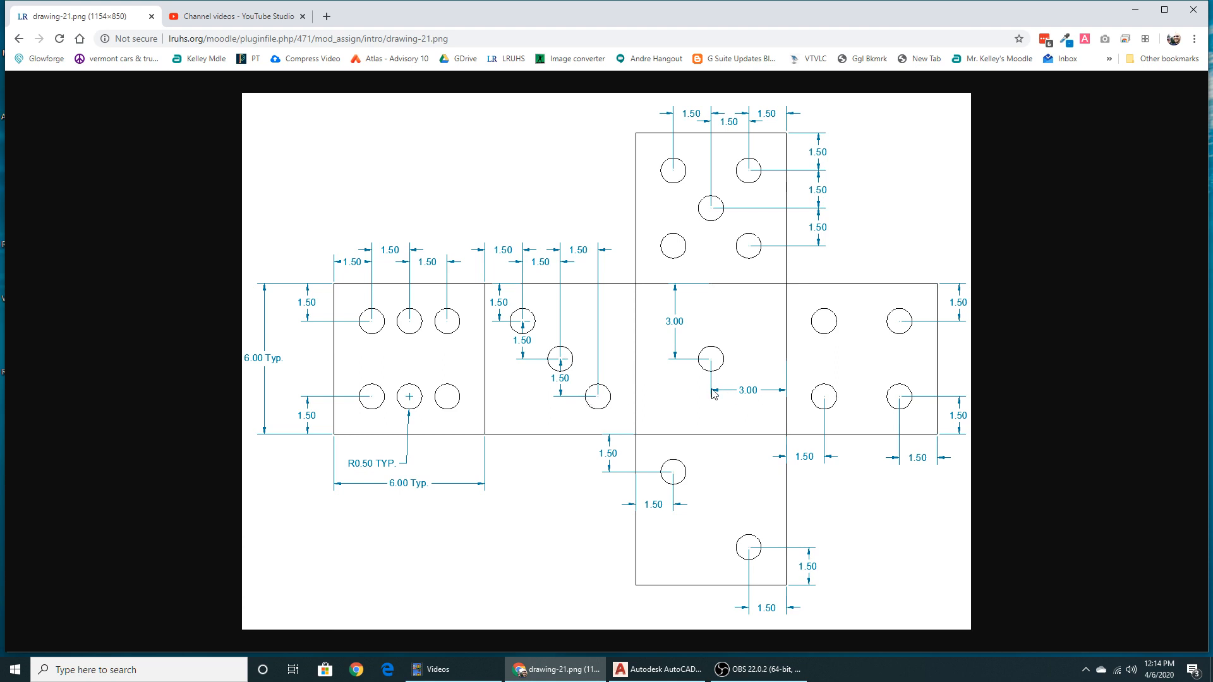
mouse_move(657, 669)
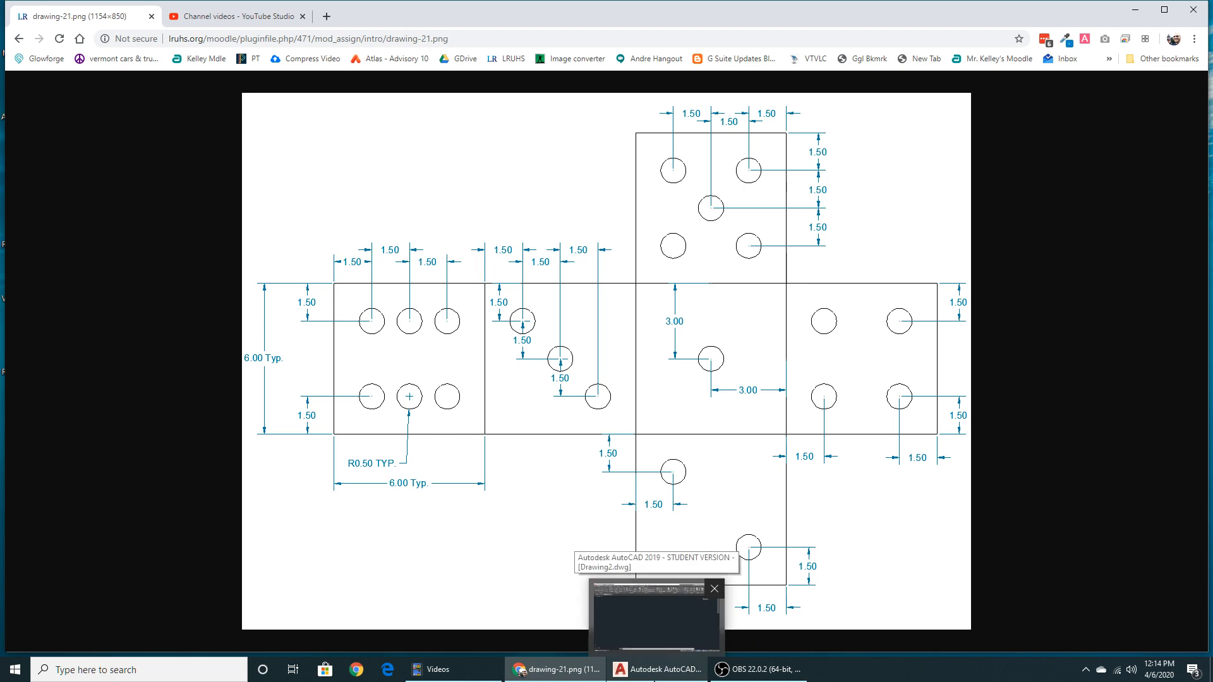
click(658, 616)
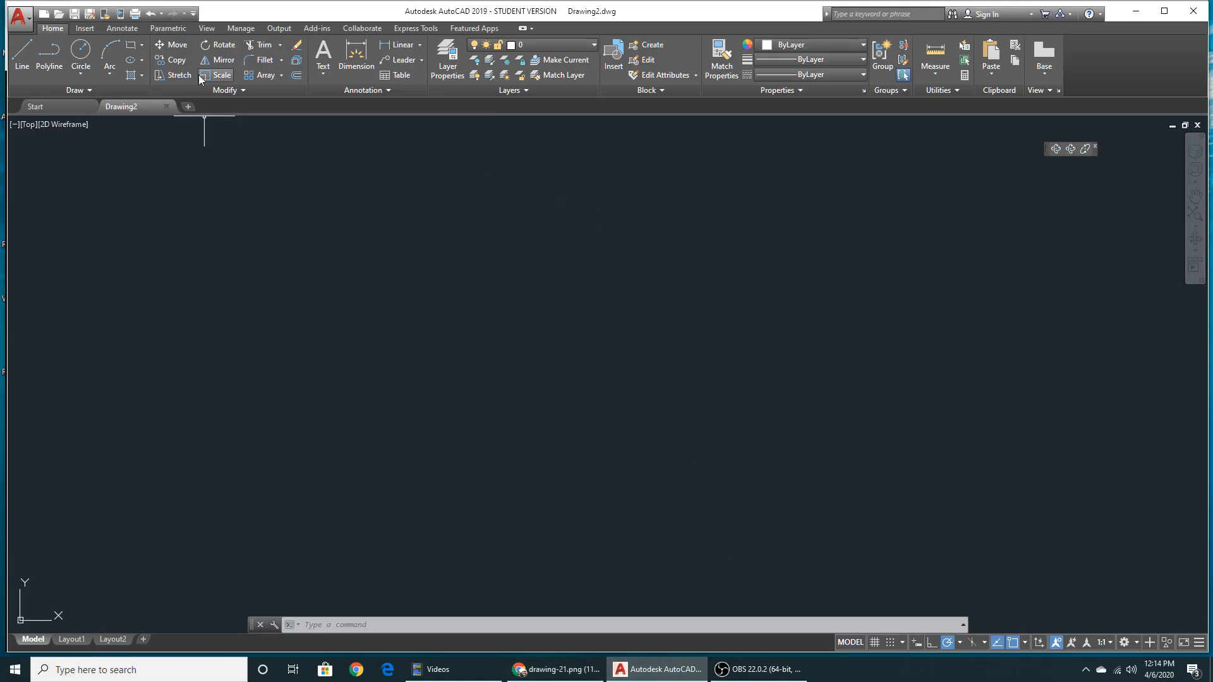
Step: Try to draw a 6 by 6 square with the Rectangle command, entering 6,6 as the opposite corner
click(132, 48)
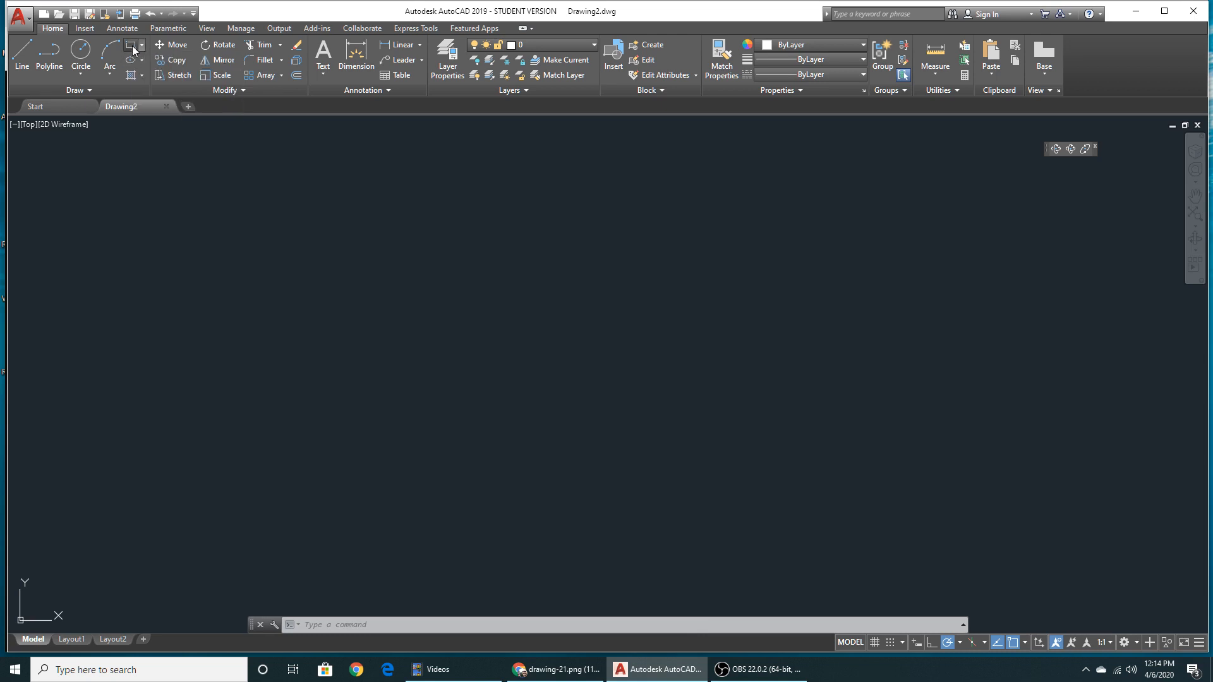
click(424, 431)
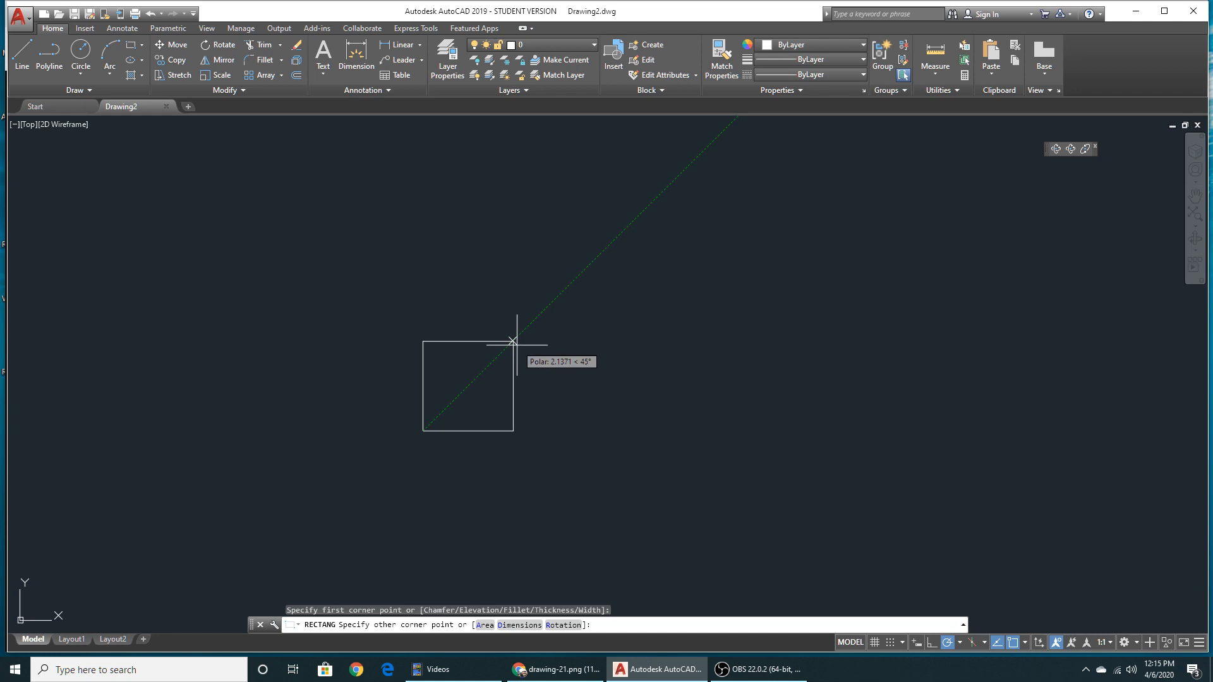
text(6,6)
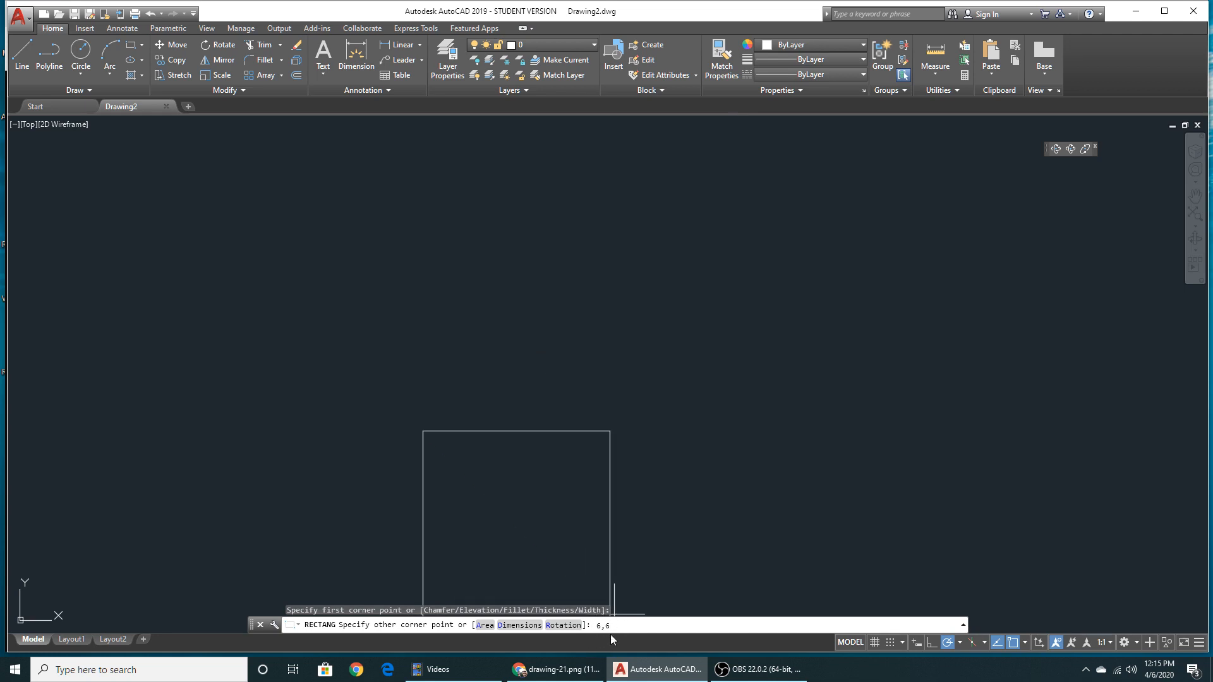
key(Return)
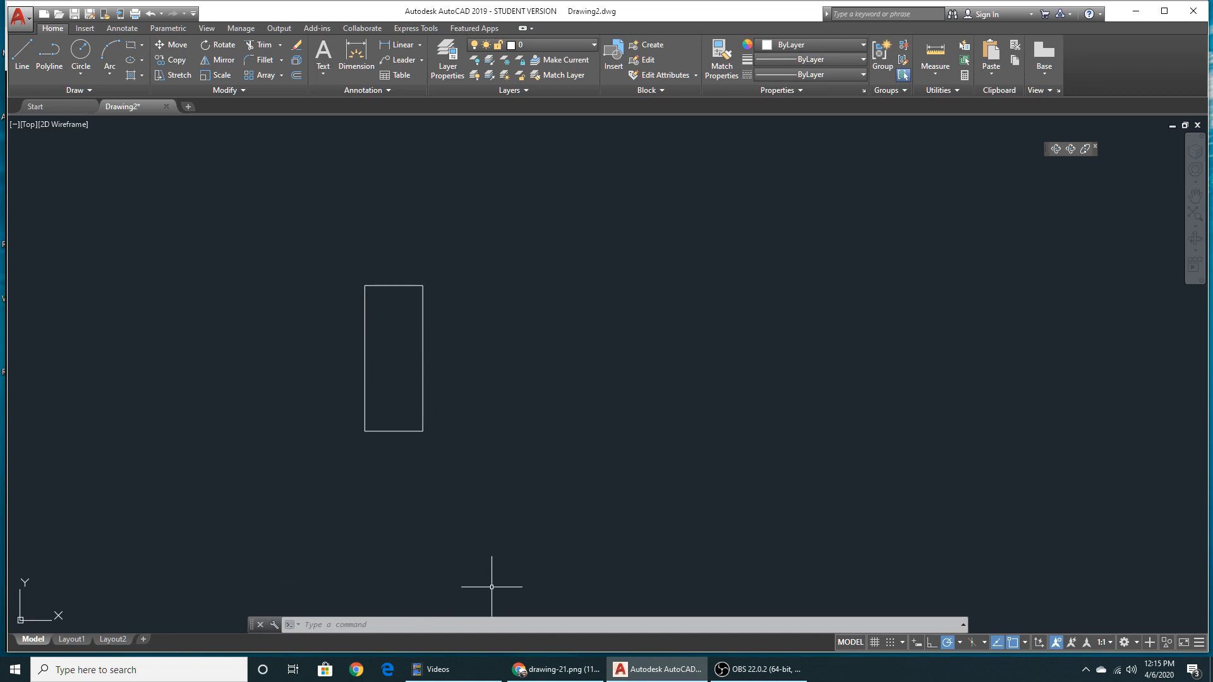
Step: Enlarge the command window to show three lines of command history and leave any active command
drag(491, 618, 477, 571)
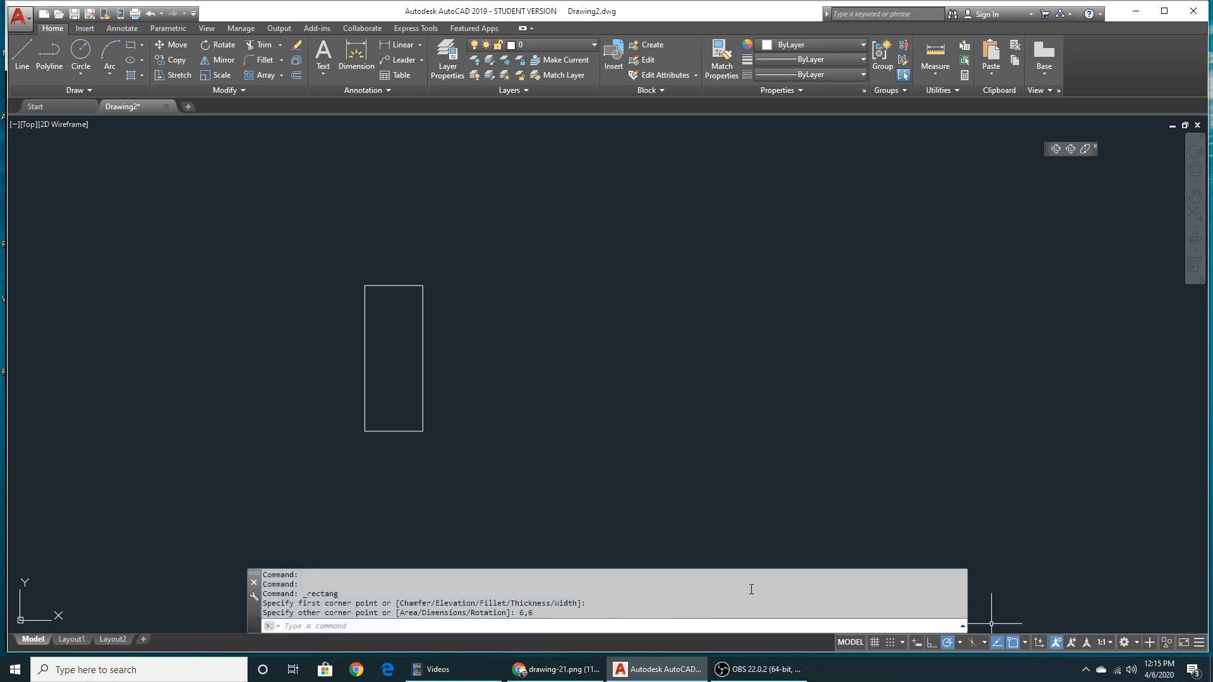
drag(726, 570, 720, 586)
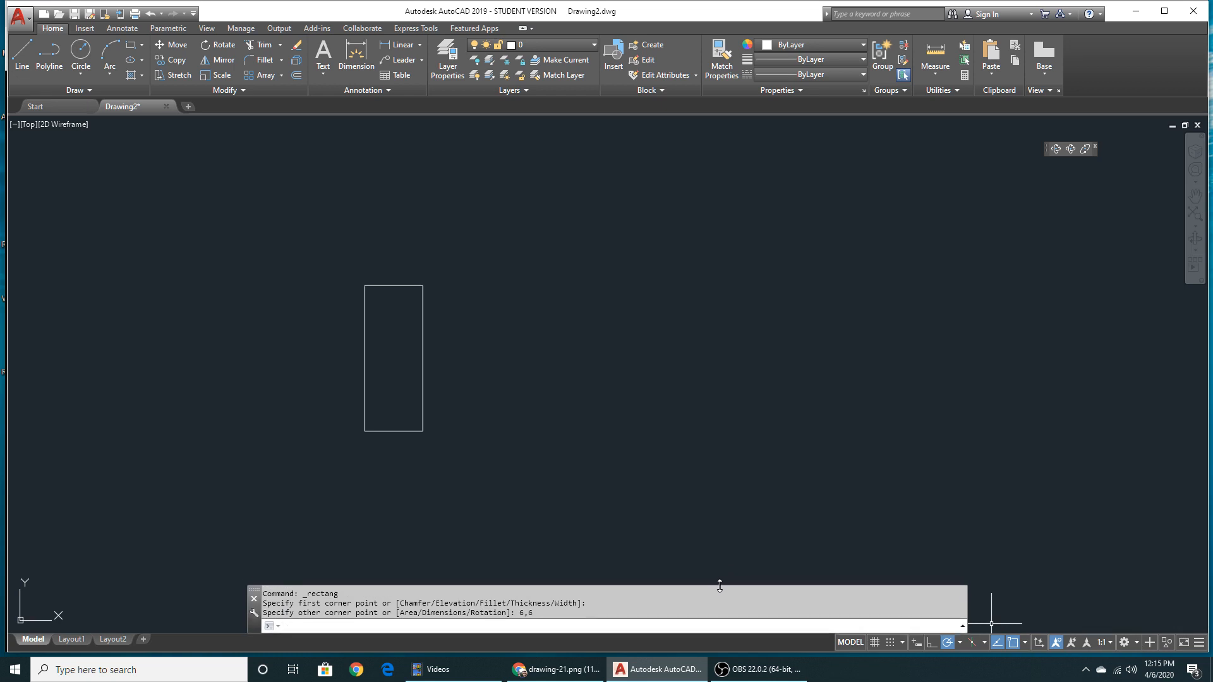
key(Escape)
key(Escape)
key(Escape)
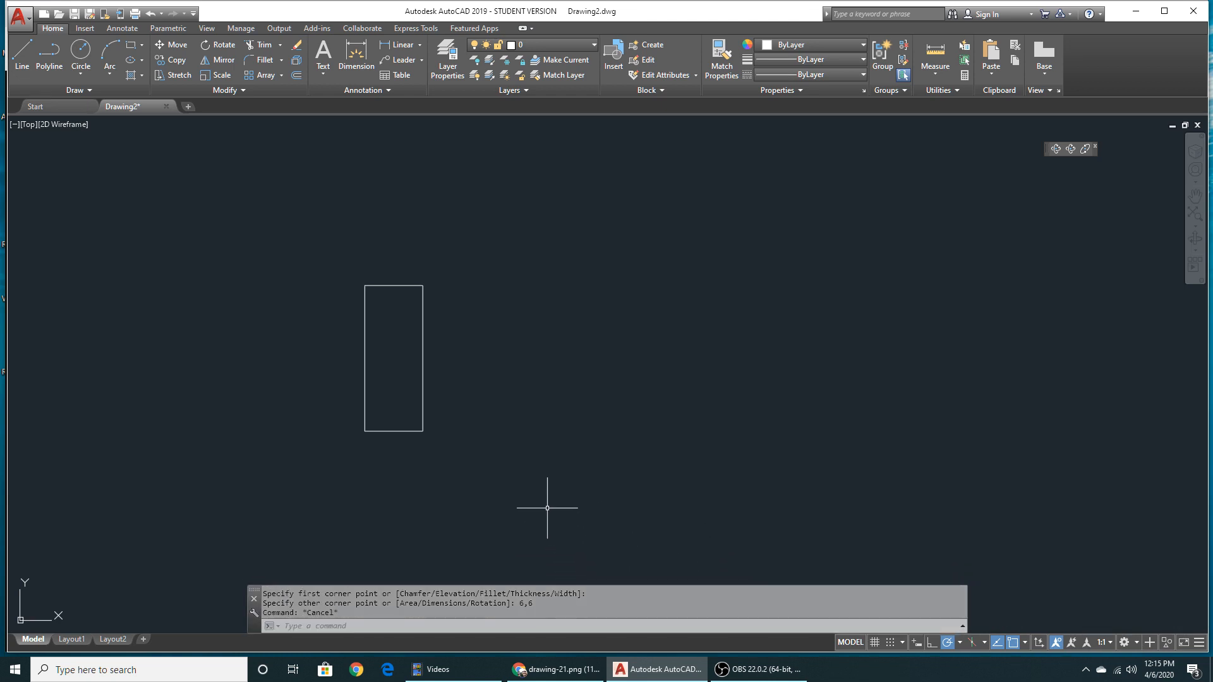
Step: Delete the incorrectly sized rectangle from the drawing
click(506, 490)
click(347, 406)
key(Delete)
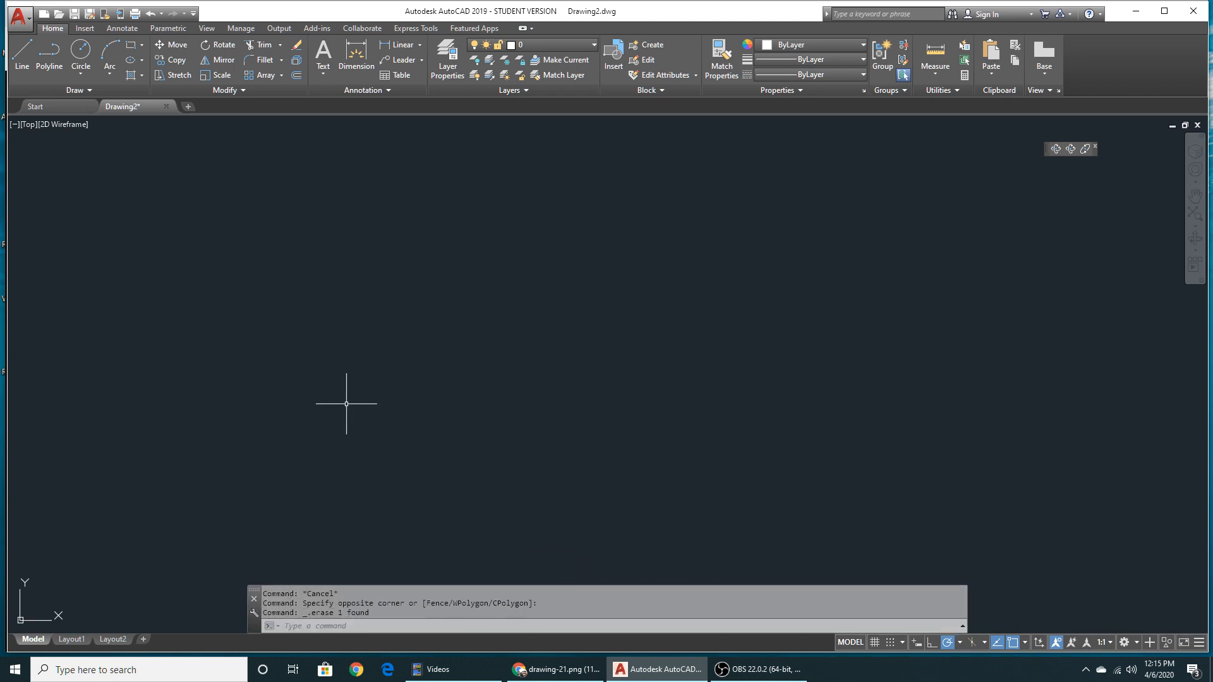
Step: Draw a 6 by 6 square with the Rectangle command, using the relative opposite corner @6,6
click(131, 45)
click(445, 435)
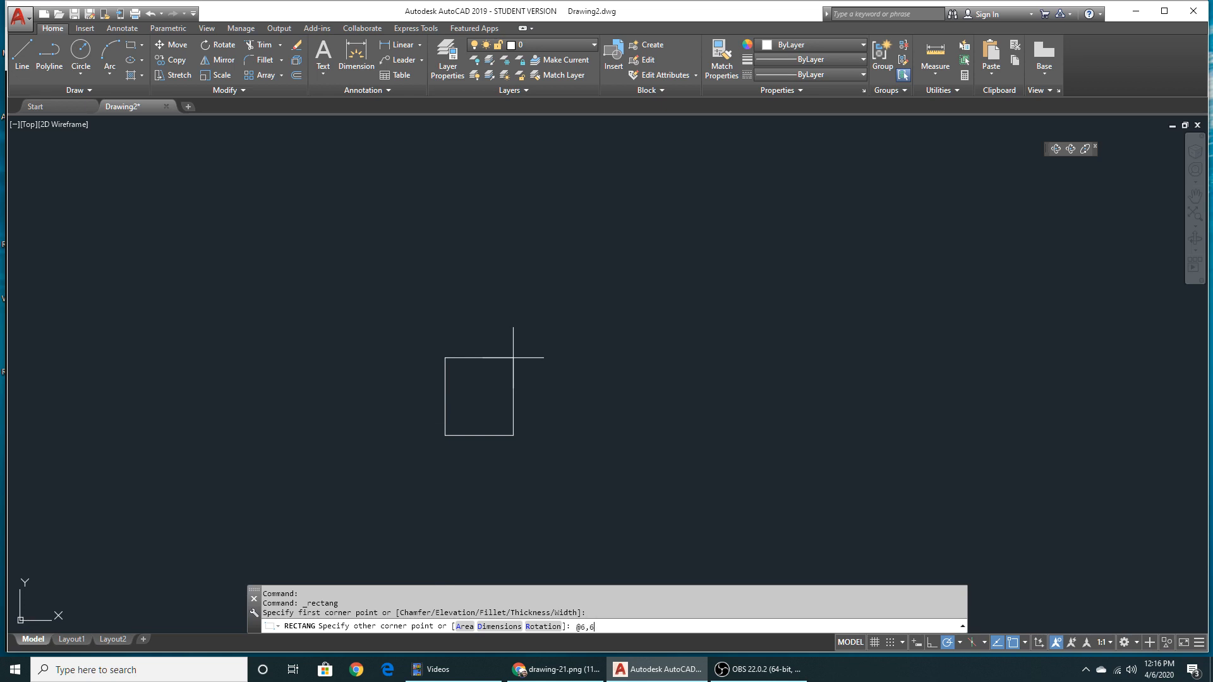
key(Return)
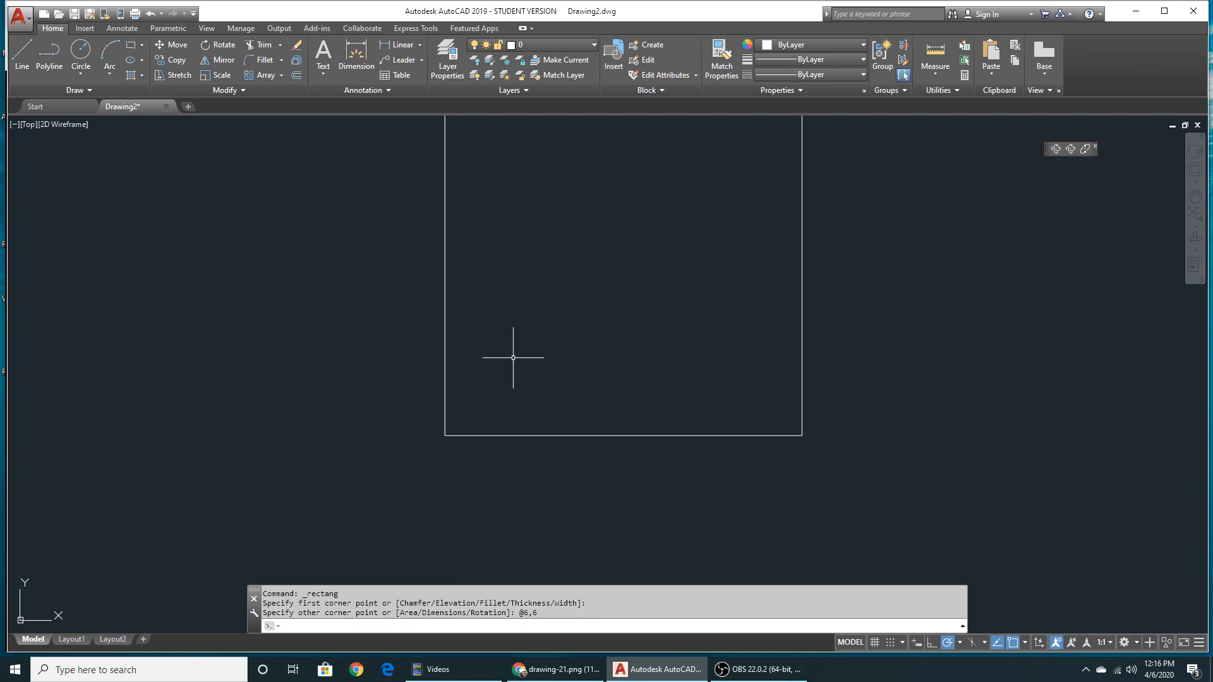
scroll(528, 347, down, 2)
middle_drag(576, 326, 462, 386)
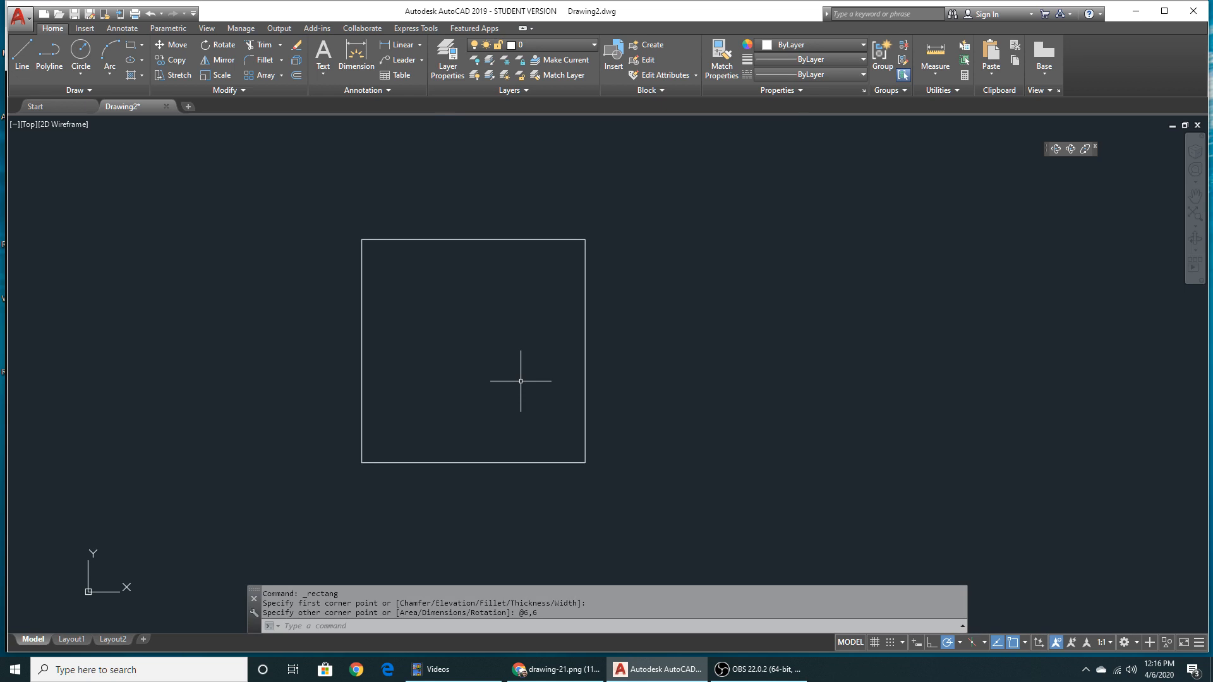
Step: Check the reference pattern and copy the square three times to its left, corner to corner, forming a row of four adjoining squares
key(alt+Tab)
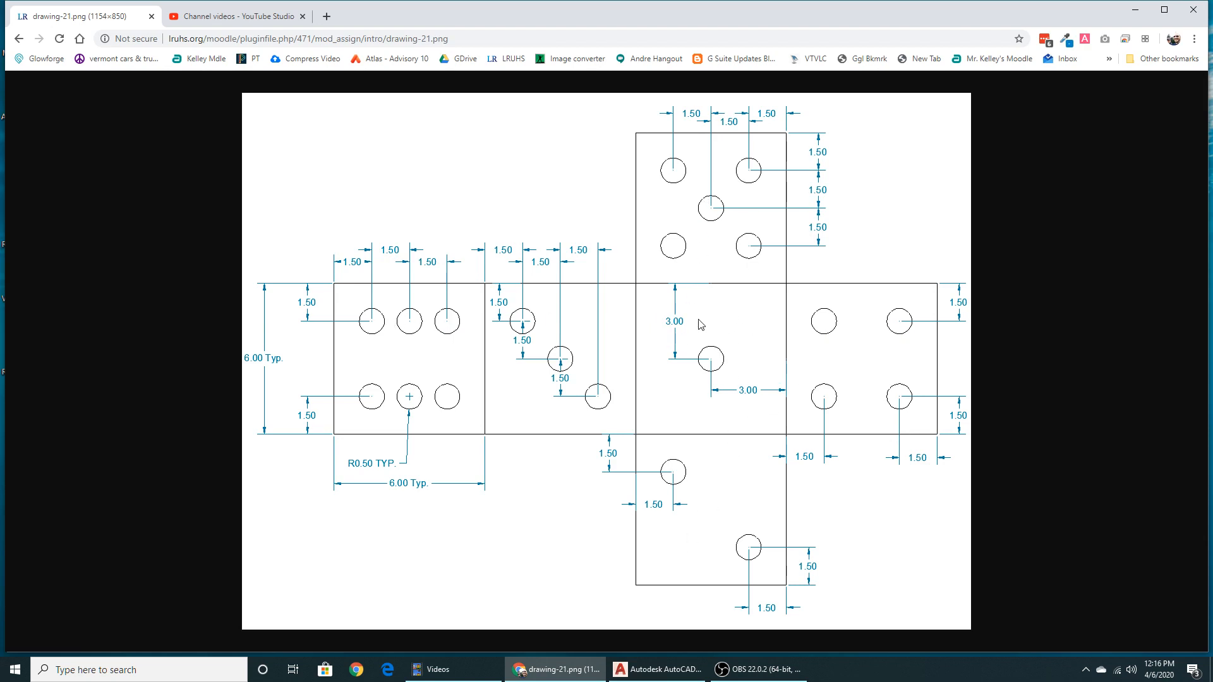
key(alt+Tab)
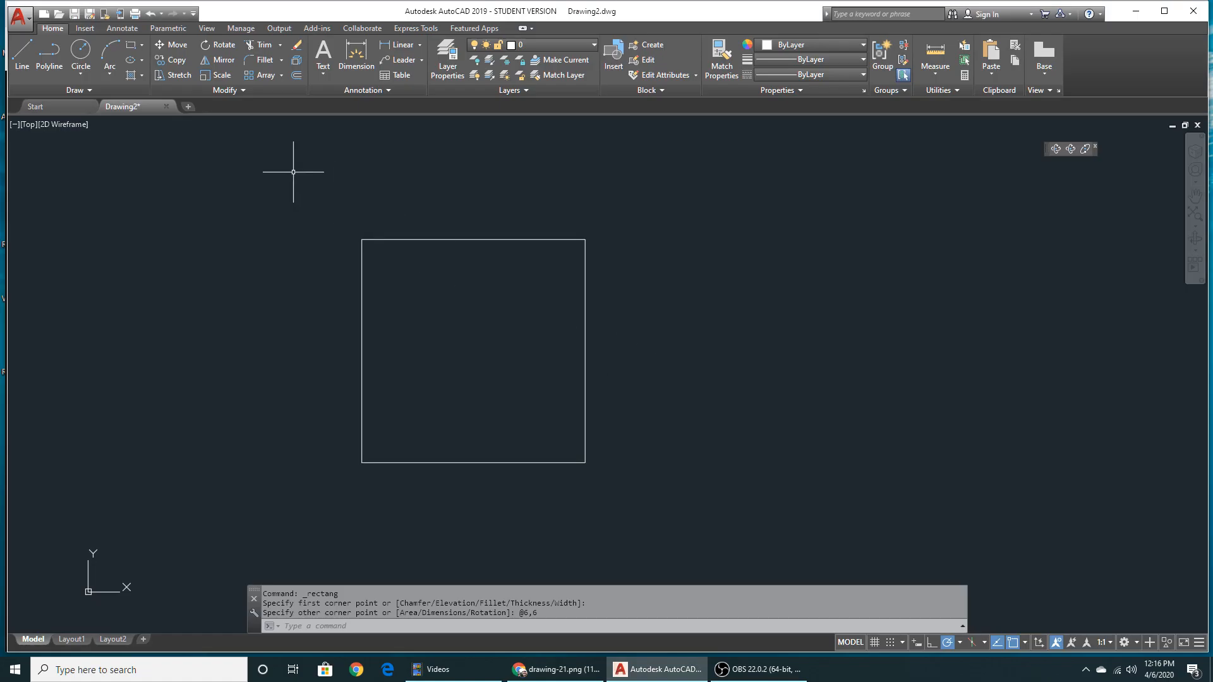
click(170, 59)
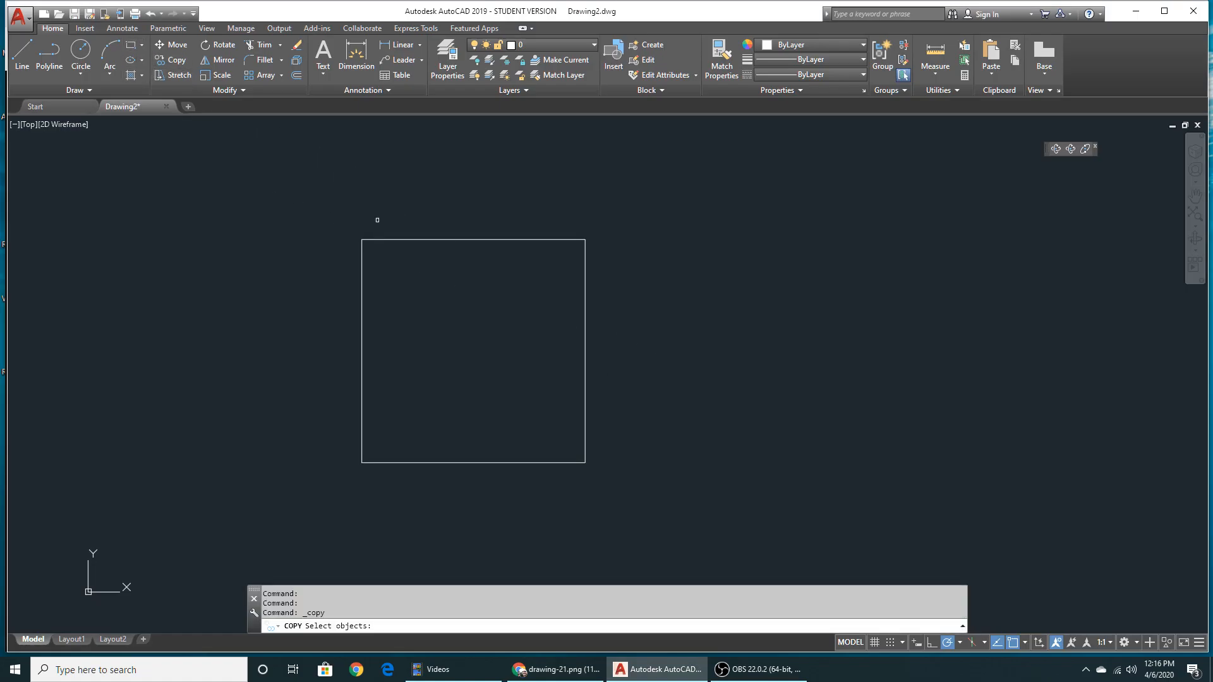
click(398, 240)
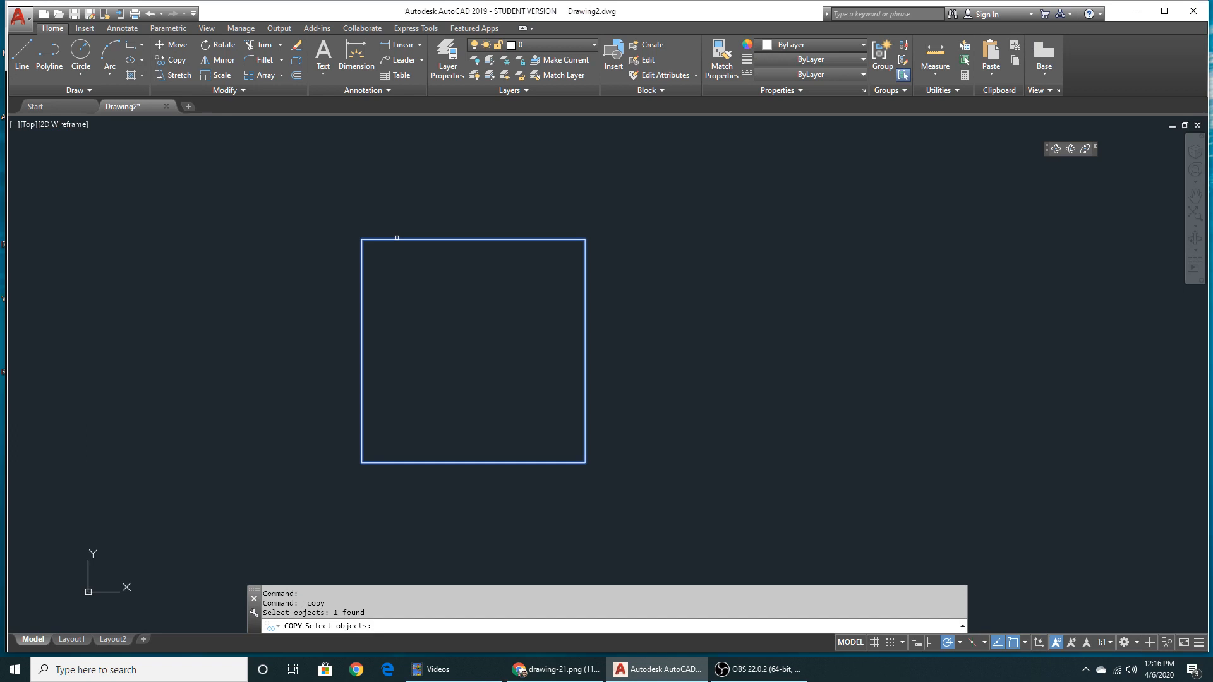
key(Return)
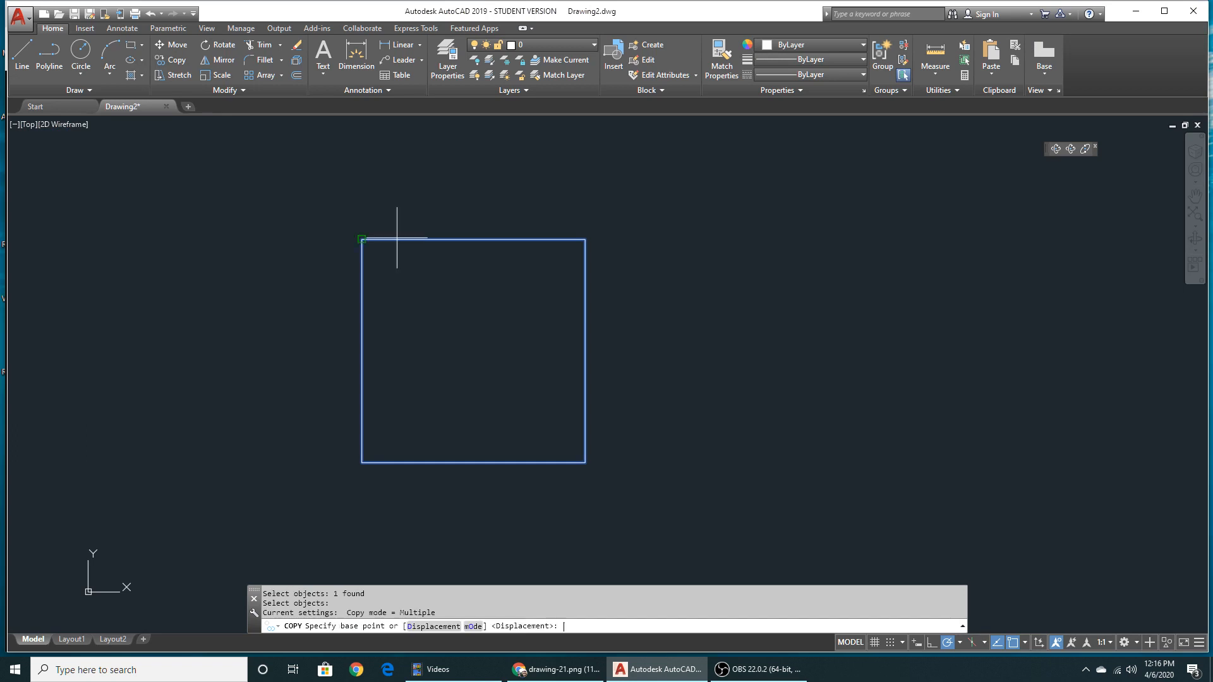
click(585, 239)
click(362, 240)
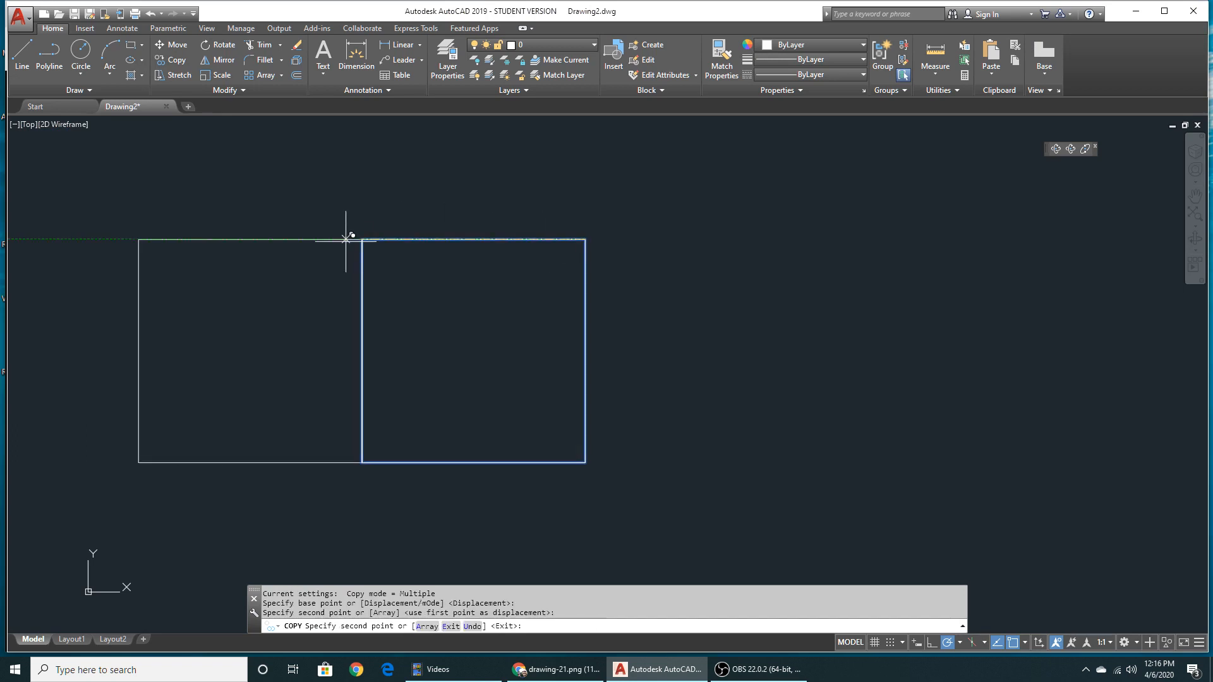
middle_drag(269, 253, 566, 259)
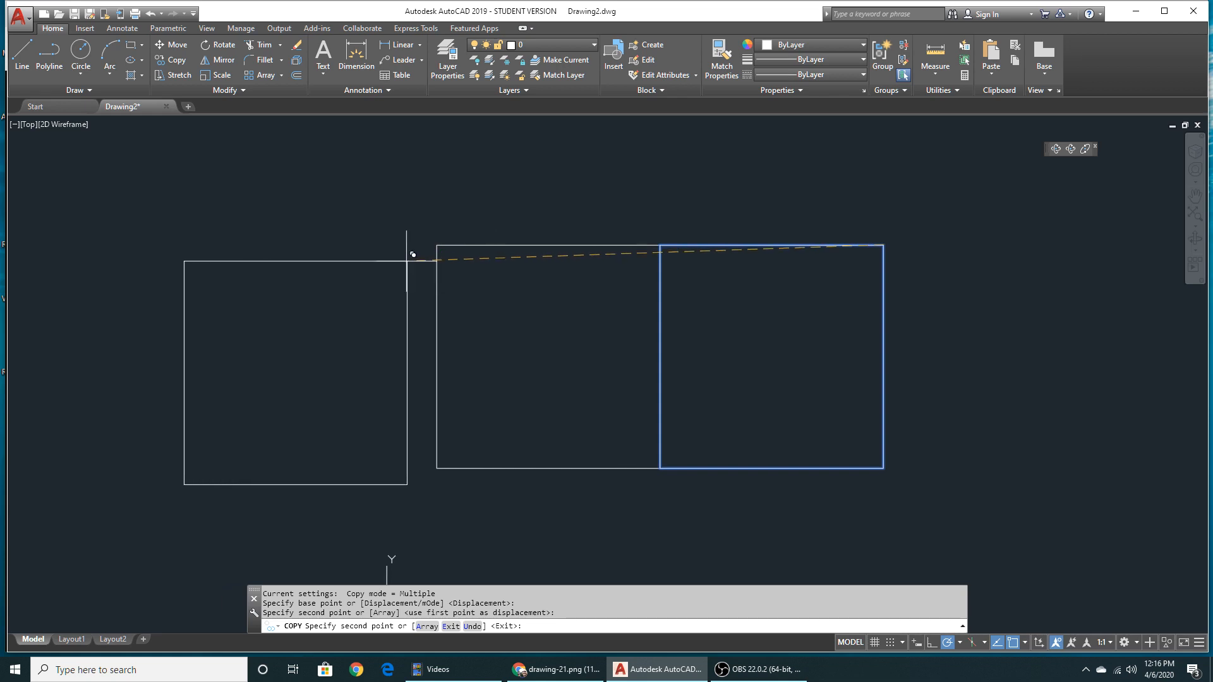
click(436, 244)
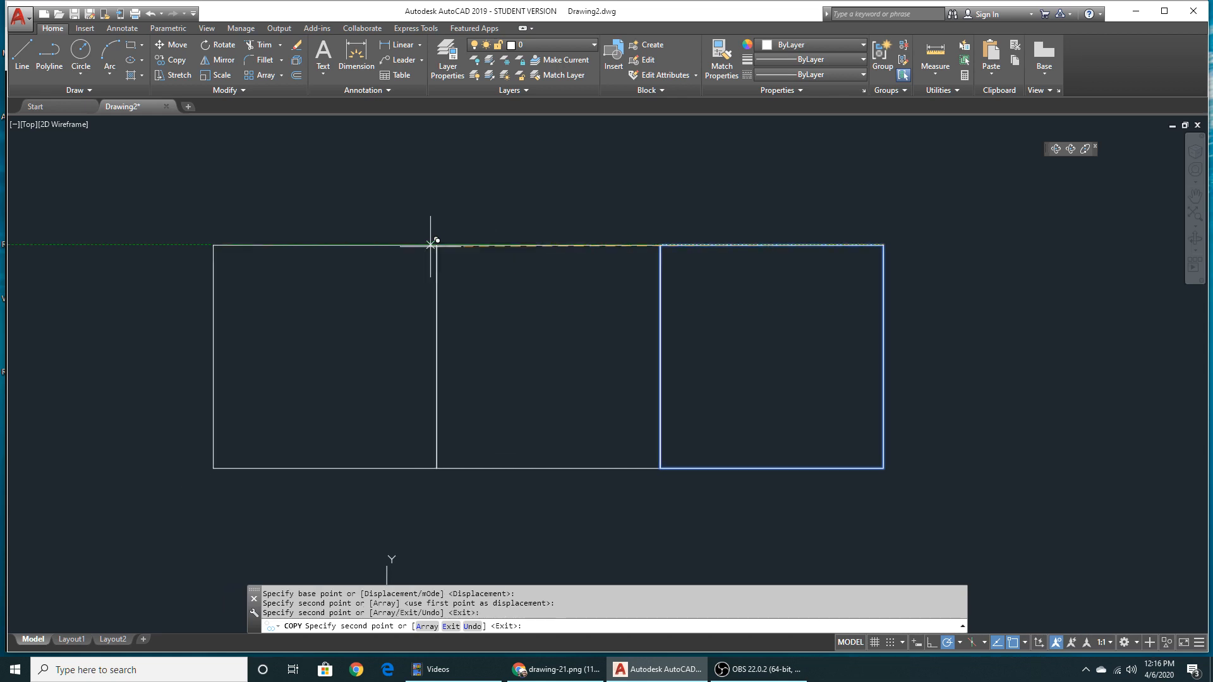
click(214, 245)
key(Return)
Step: Copy the third square from the left directly above itself, sharing its top edge
scroll(471, 325, down, 4)
text(co)
key(Return)
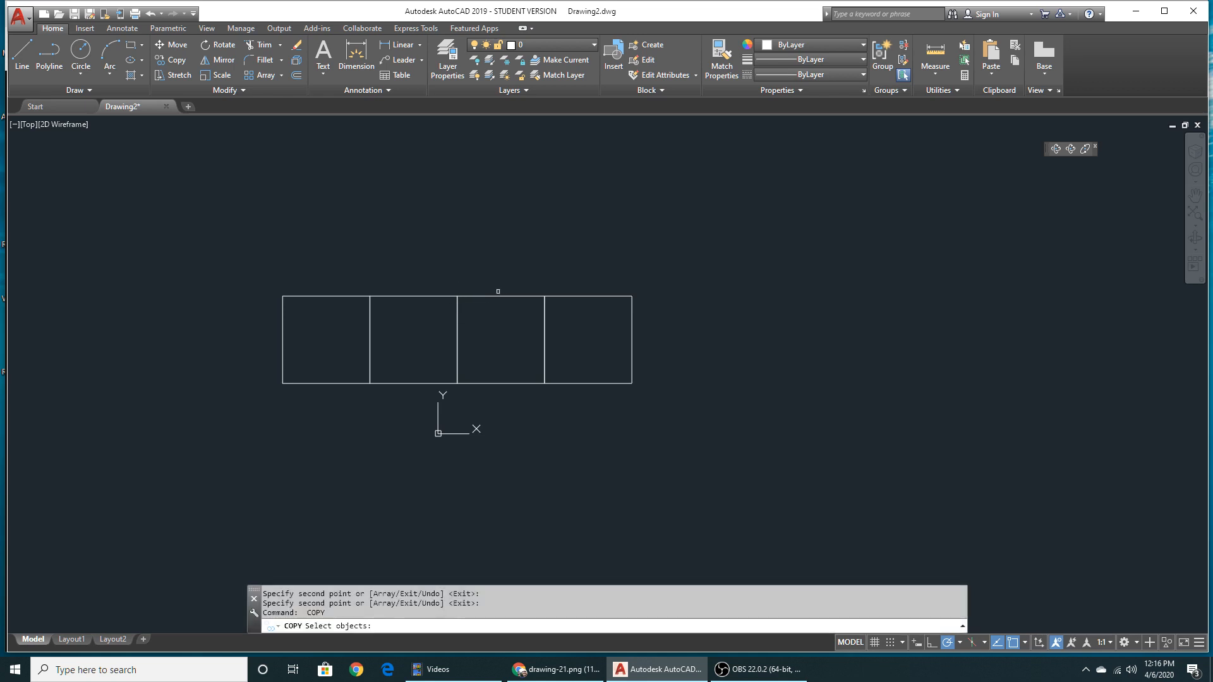
click(496, 296)
key(Return)
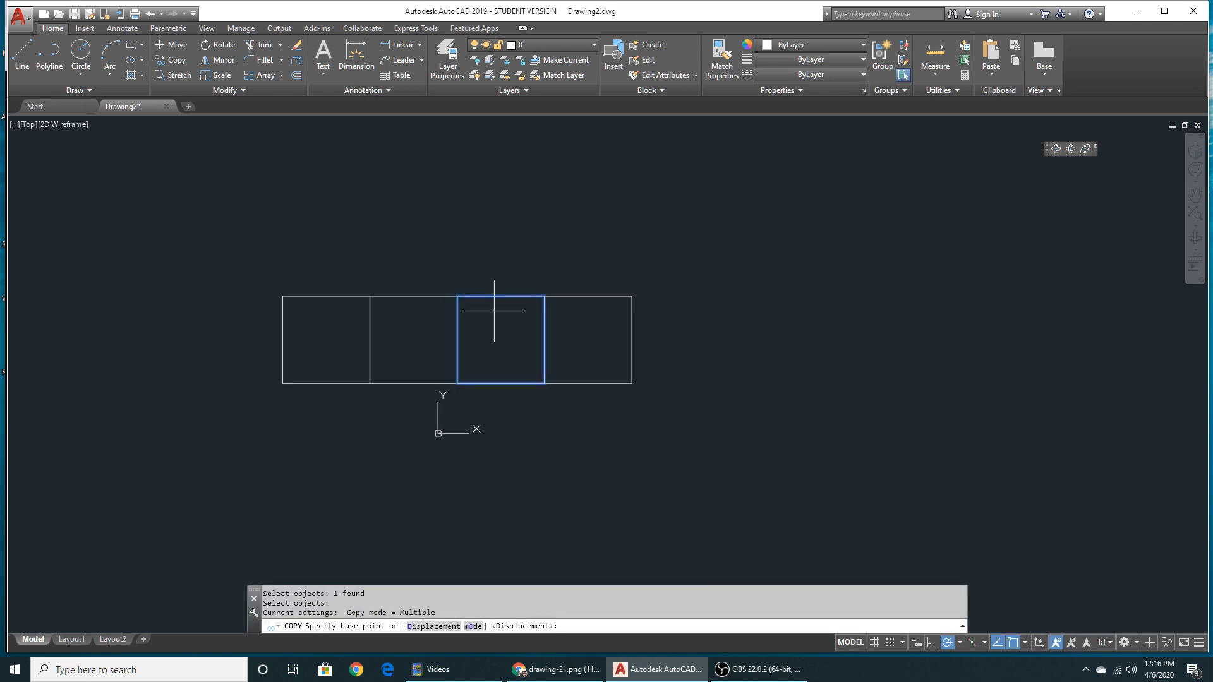
click(545, 383)
click(551, 289)
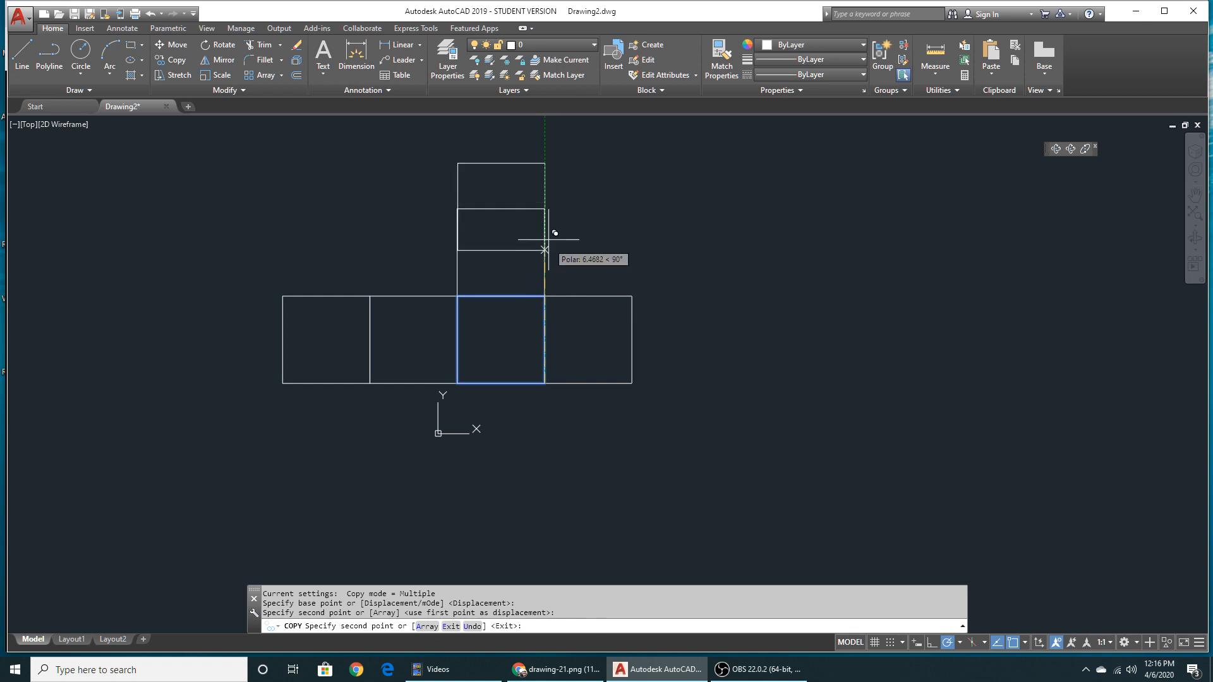
key(Return)
Step: Copy the third square of the row directly below itself, sharing its bottom edge
key(Return)
click(545, 367)
key(Return)
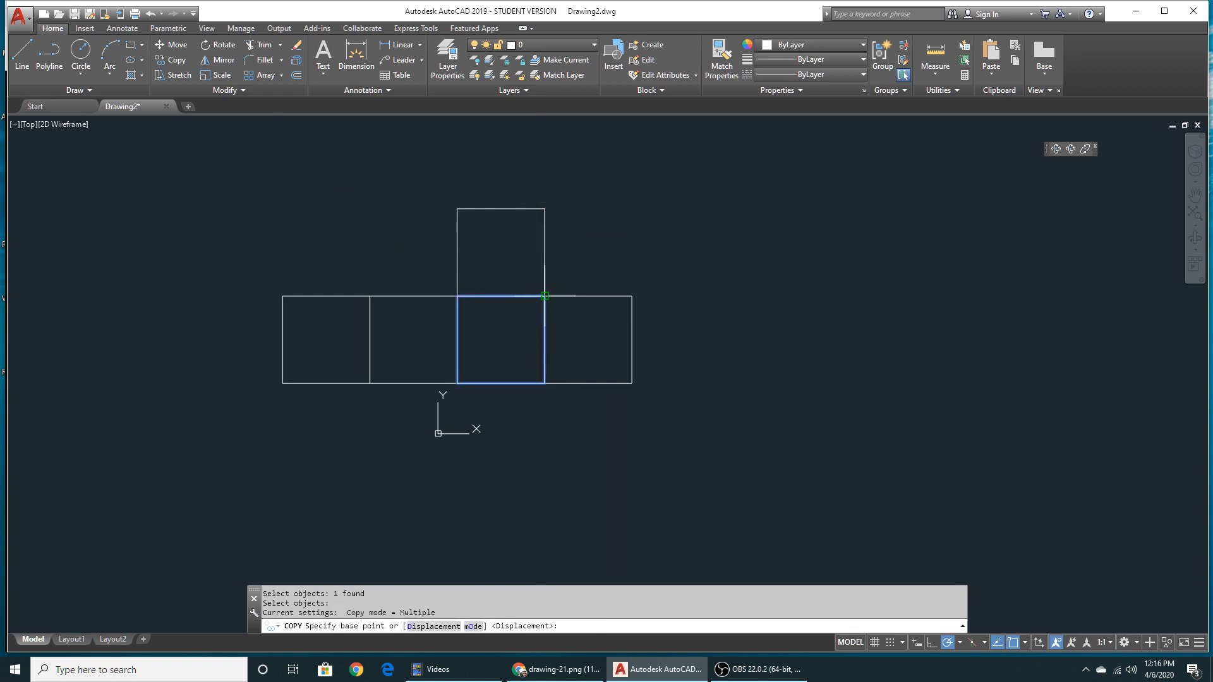
click(545, 295)
click(544, 383)
key(Return)
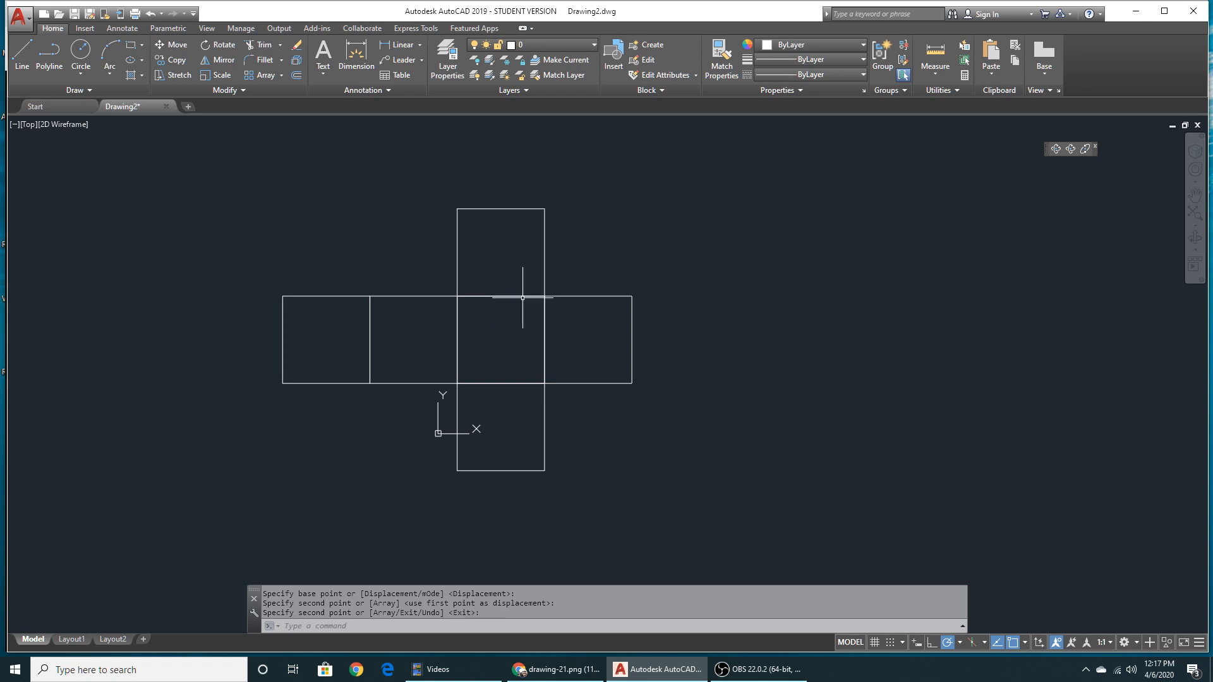
Step: Check the reference dimensions and draw three end-to-end 1.5 line segments leftward, starting 1.5 below the centre square's upper-right corner
key(alt+Tab)
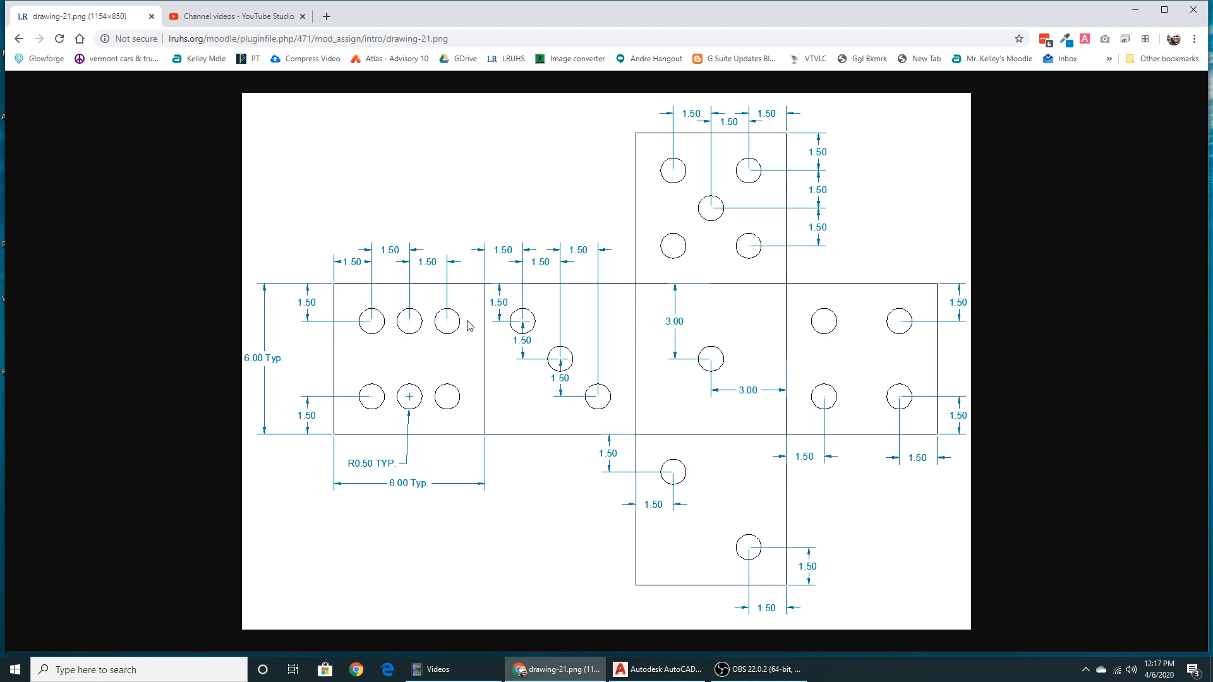
key(alt+Tab)
scroll(480, 321, up, 6)
scroll(500, 322, down, 2)
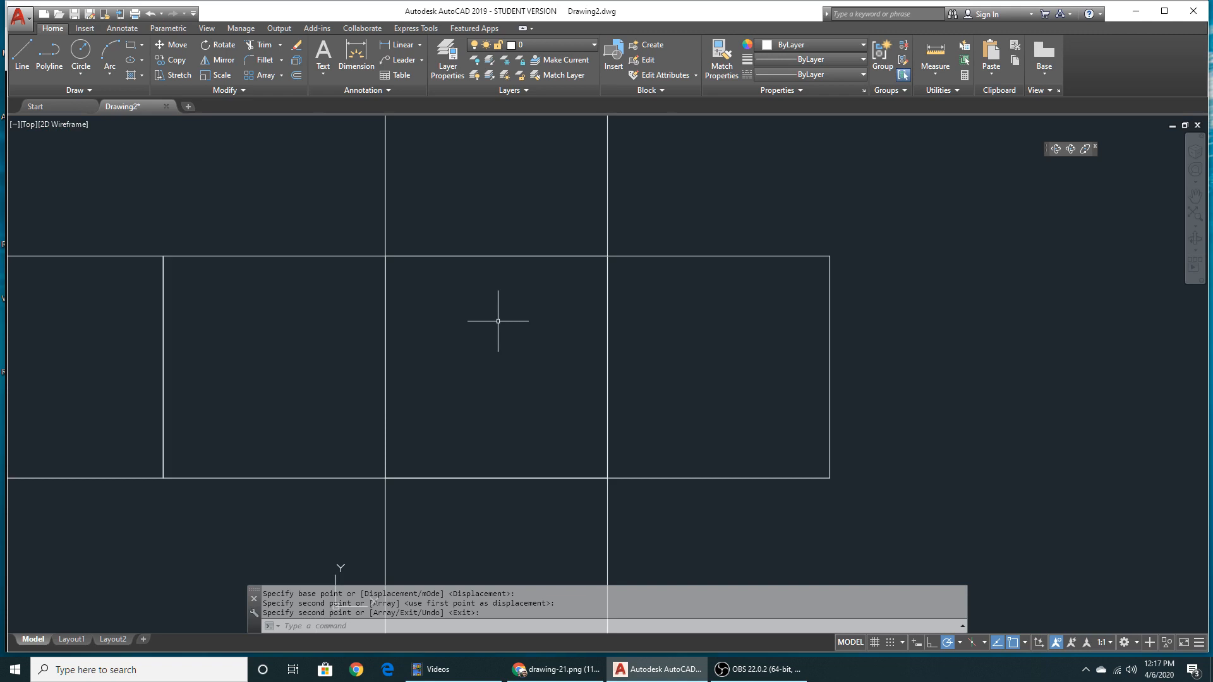
text(l)
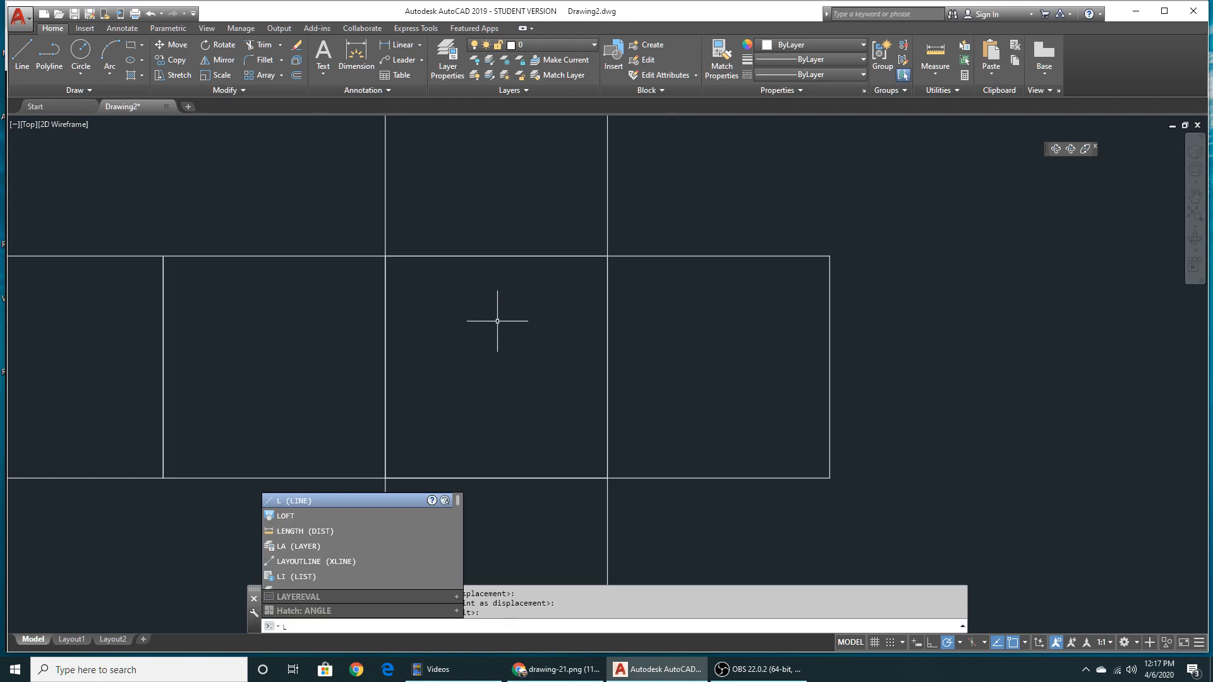
key(Return)
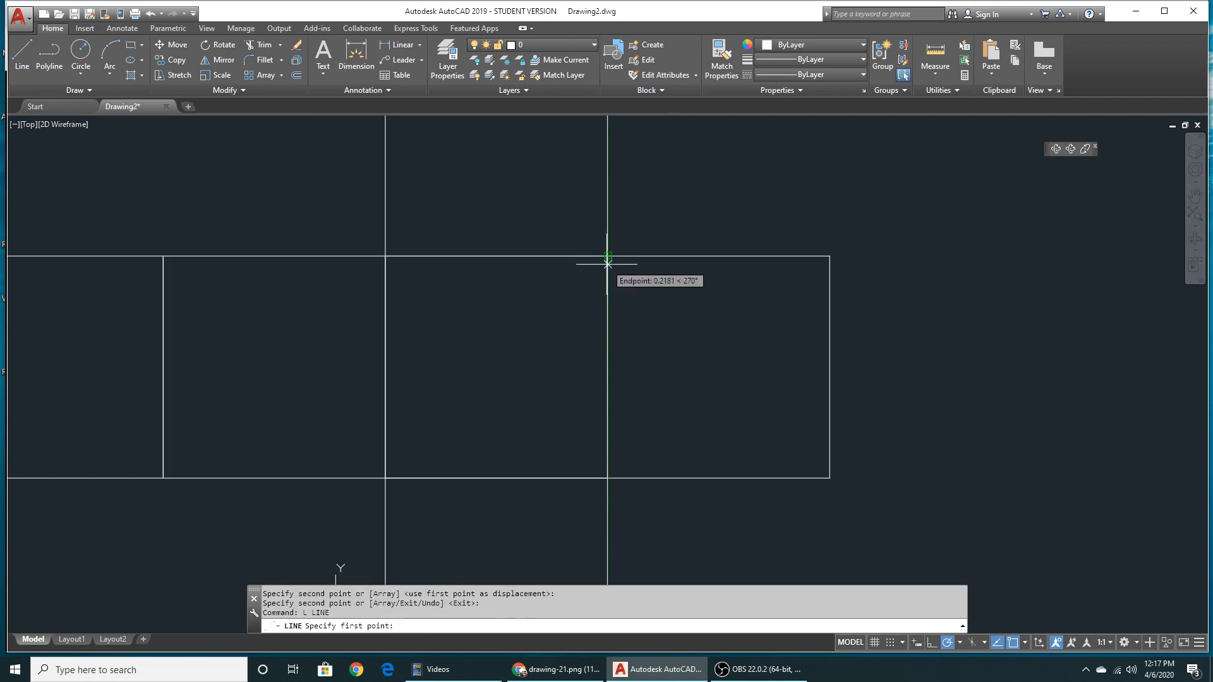
text(1.5)
key(Return)
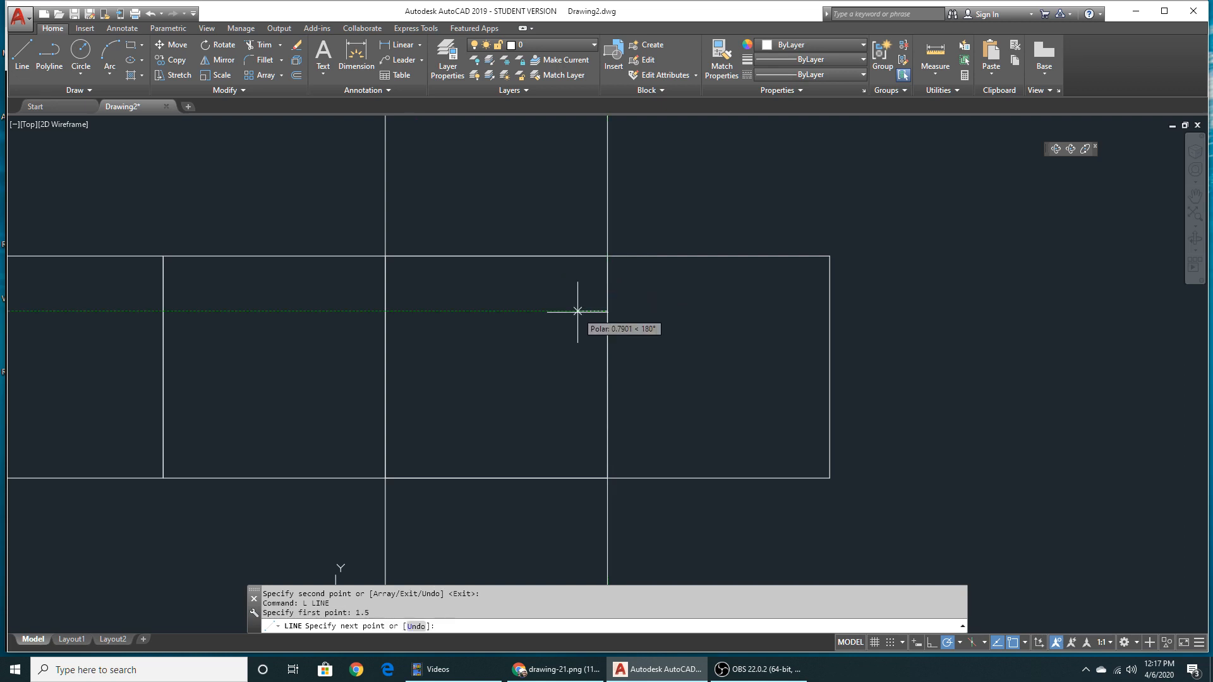
text(1.5)
key(Return)
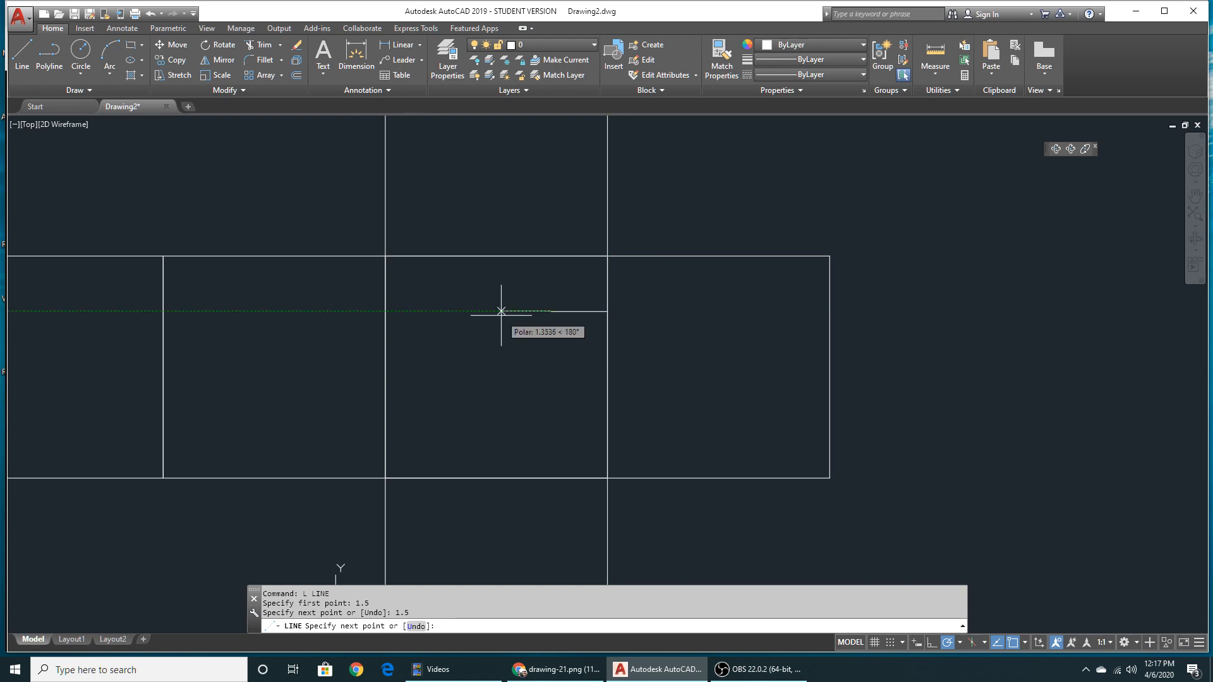
text(1.5)
key(Return)
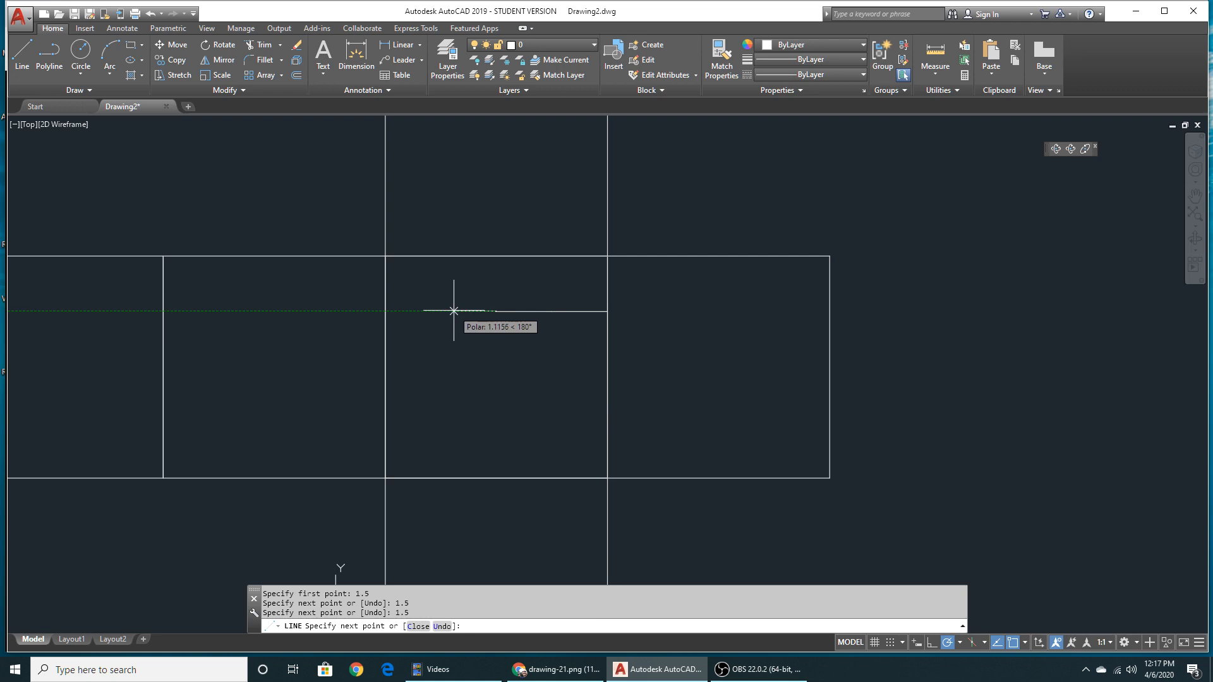
text(1.5)
key(Return)
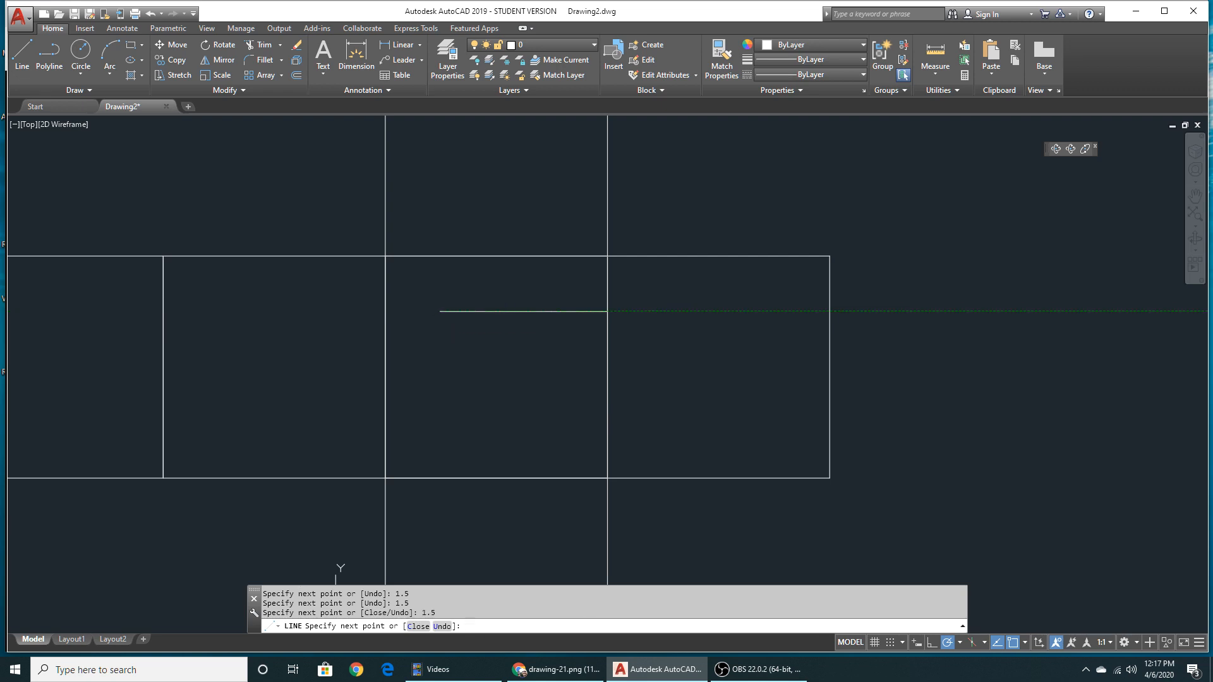
key(Return)
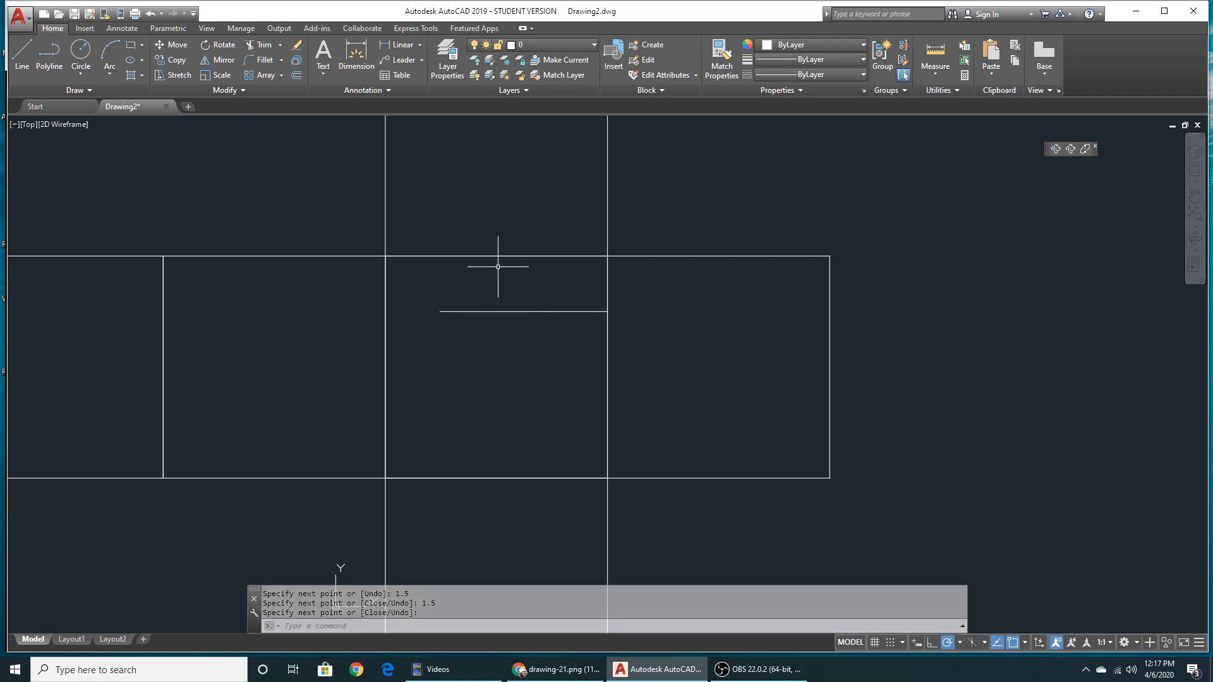
Step: Copy the three guide segments straight down at distances of 1.5 and 3 inside the centre square
click(172, 61)
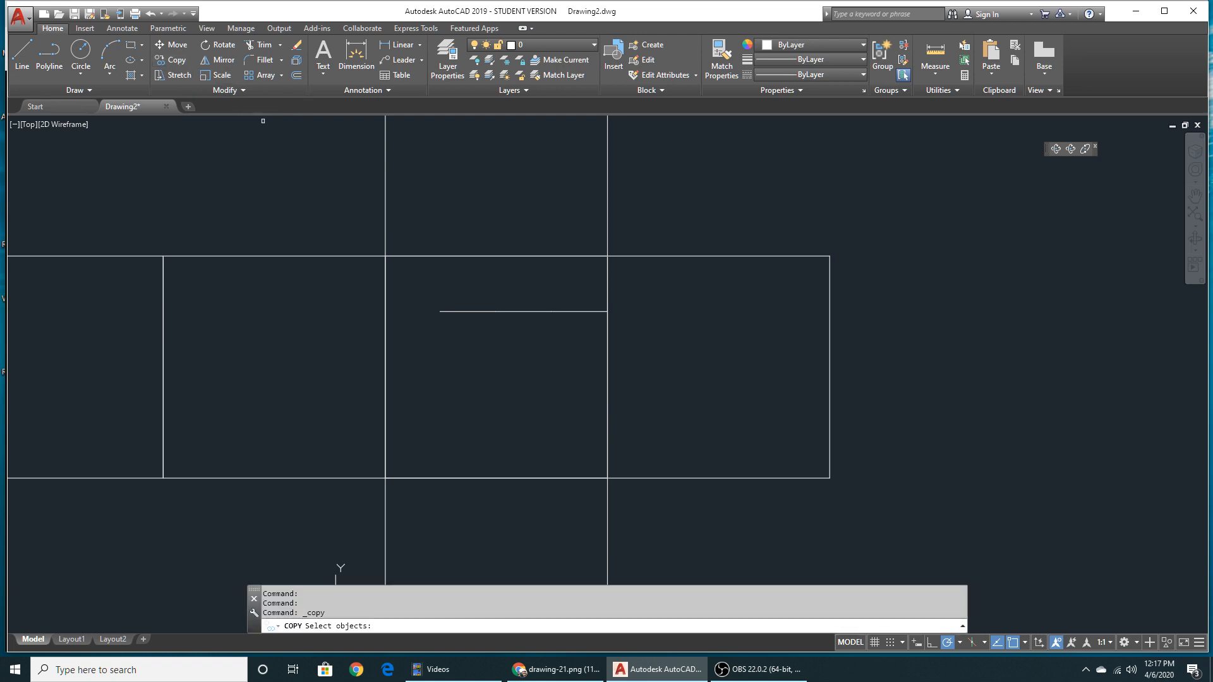
click(592, 301)
click(432, 330)
key(Return)
click(604, 311)
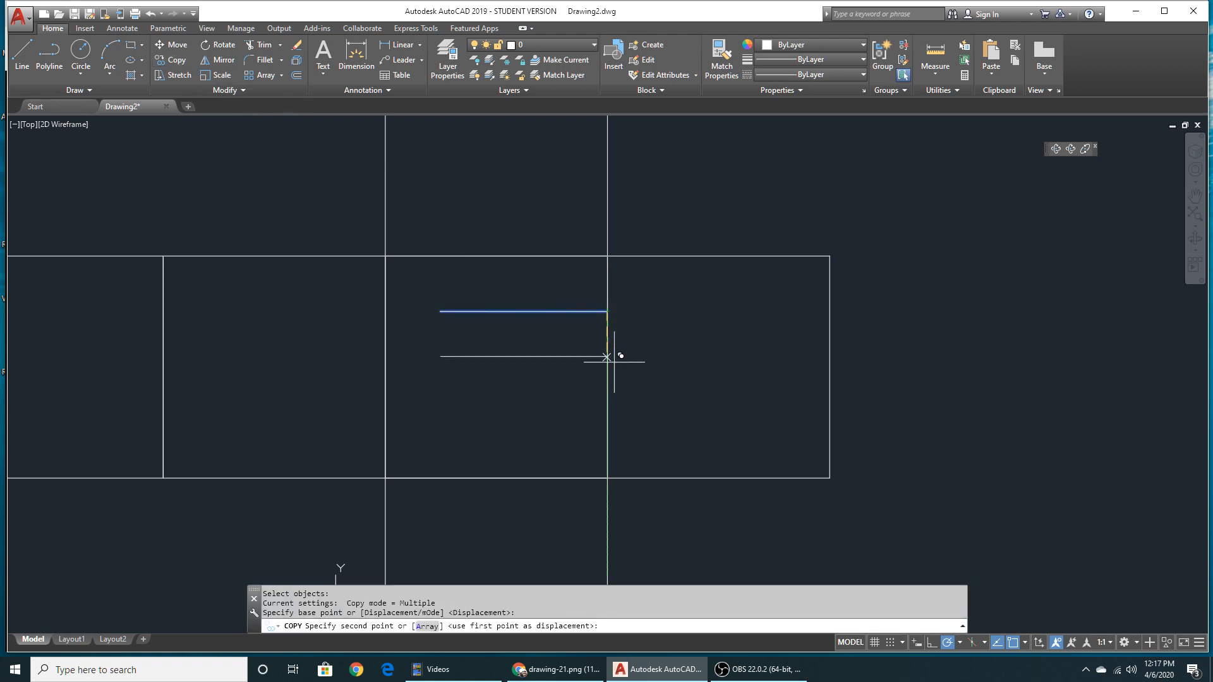
text(1.5)
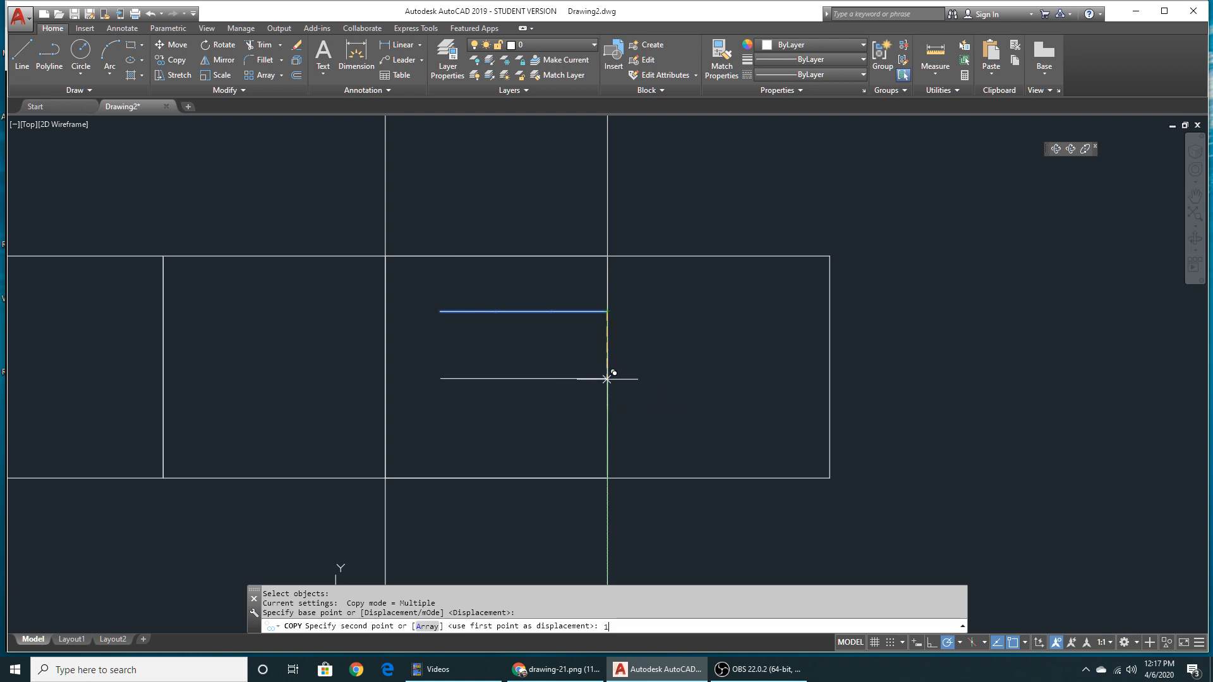
key(Return)
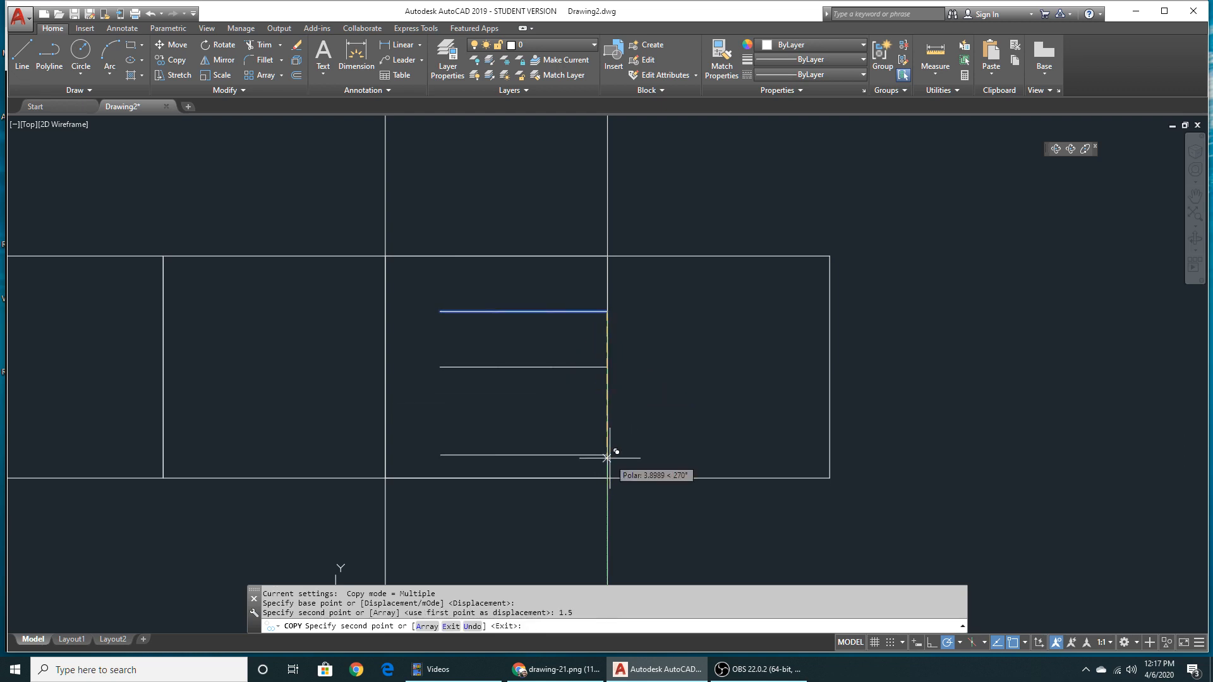
text(3)
key(Return)
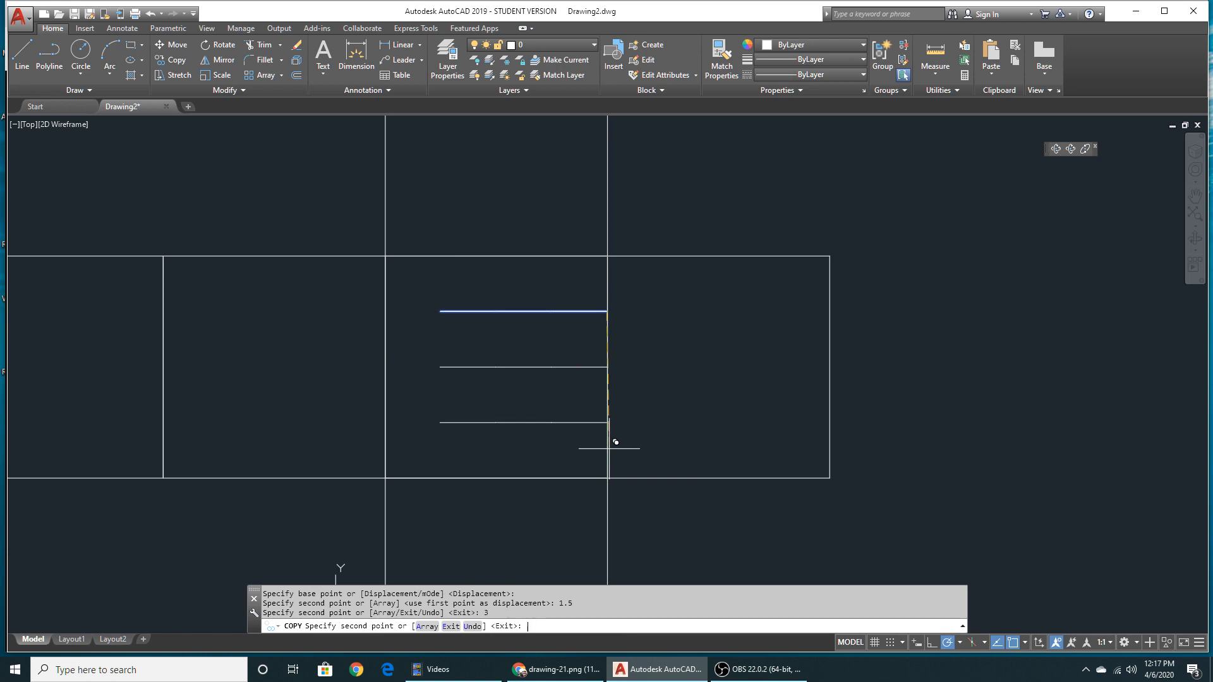
key(Return)
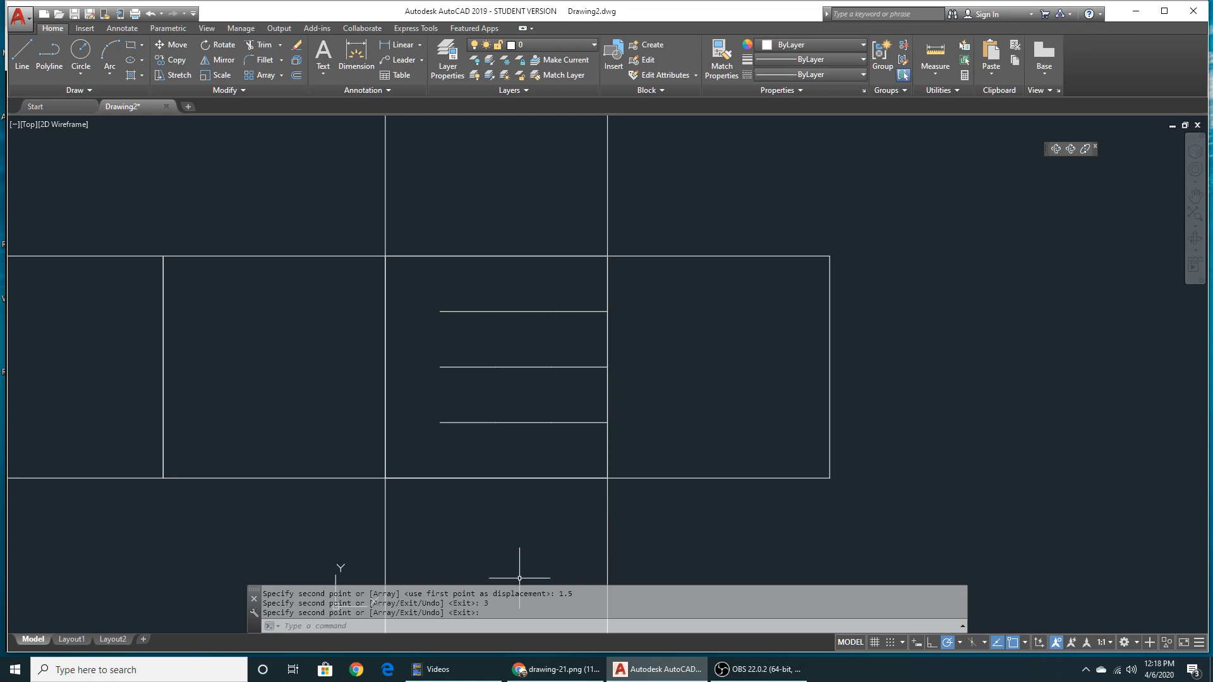
Step: Check the hole radius in the reference and draw a 0.5 radius circle at the rightmost segment joint of the lowest guide line
key(alt+Tab)
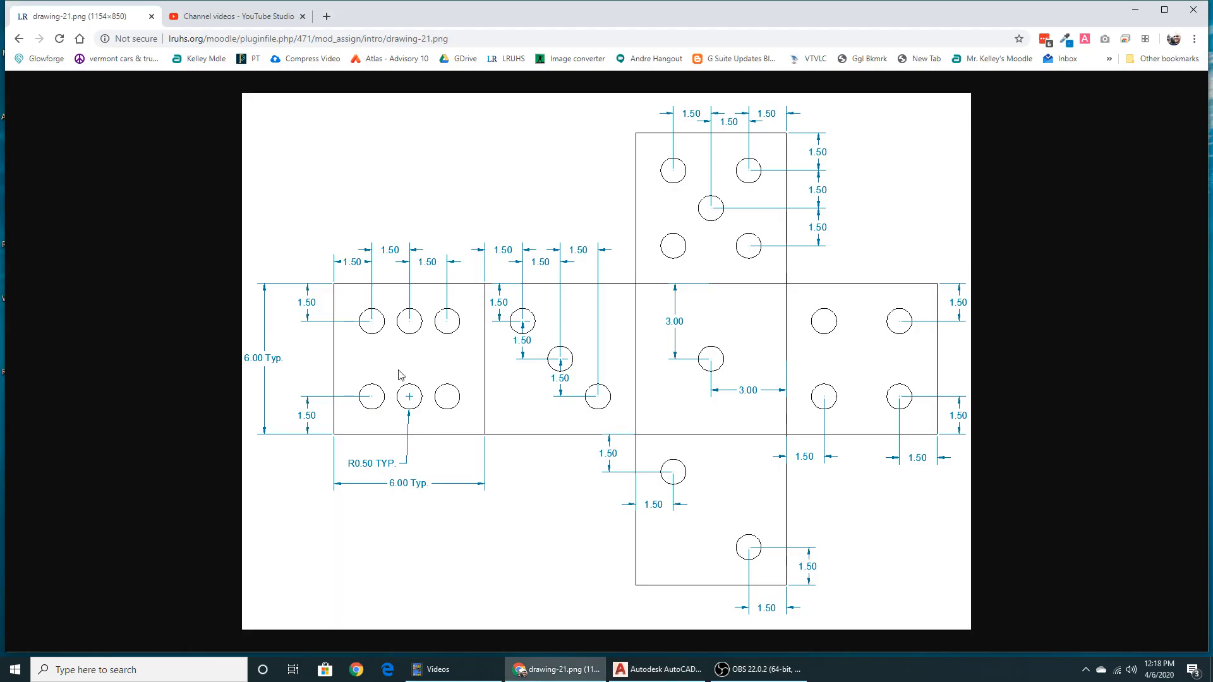
key(alt+Tab)
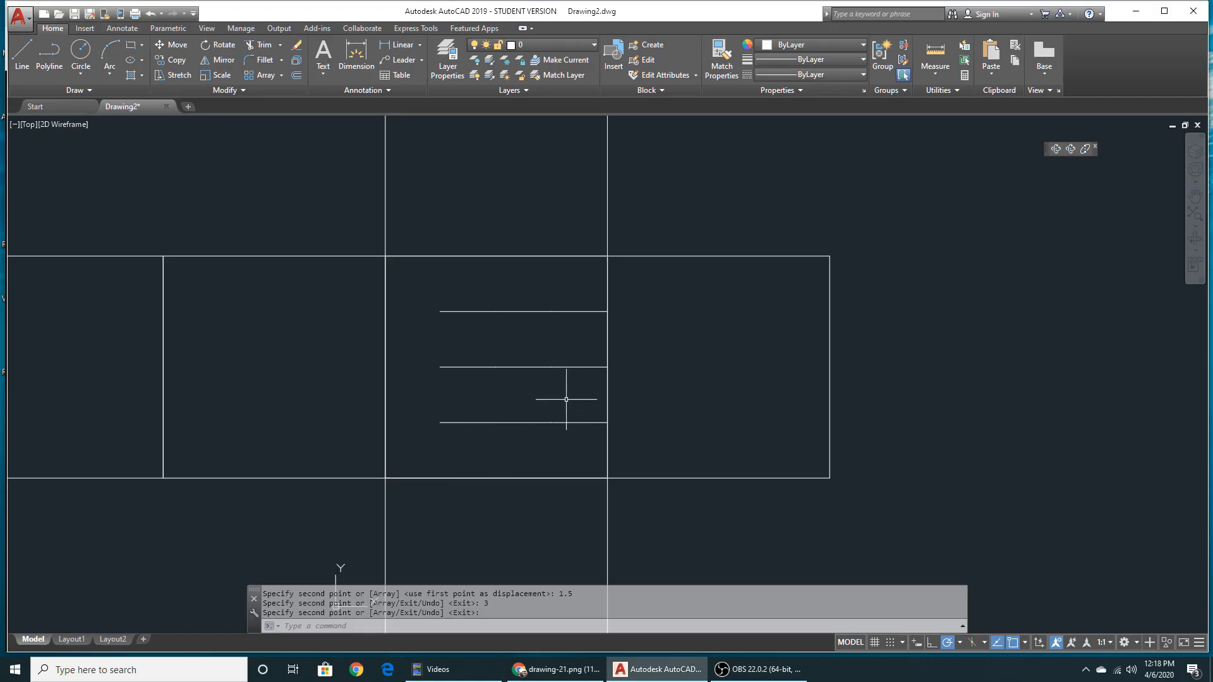
text(c)
key(Return)
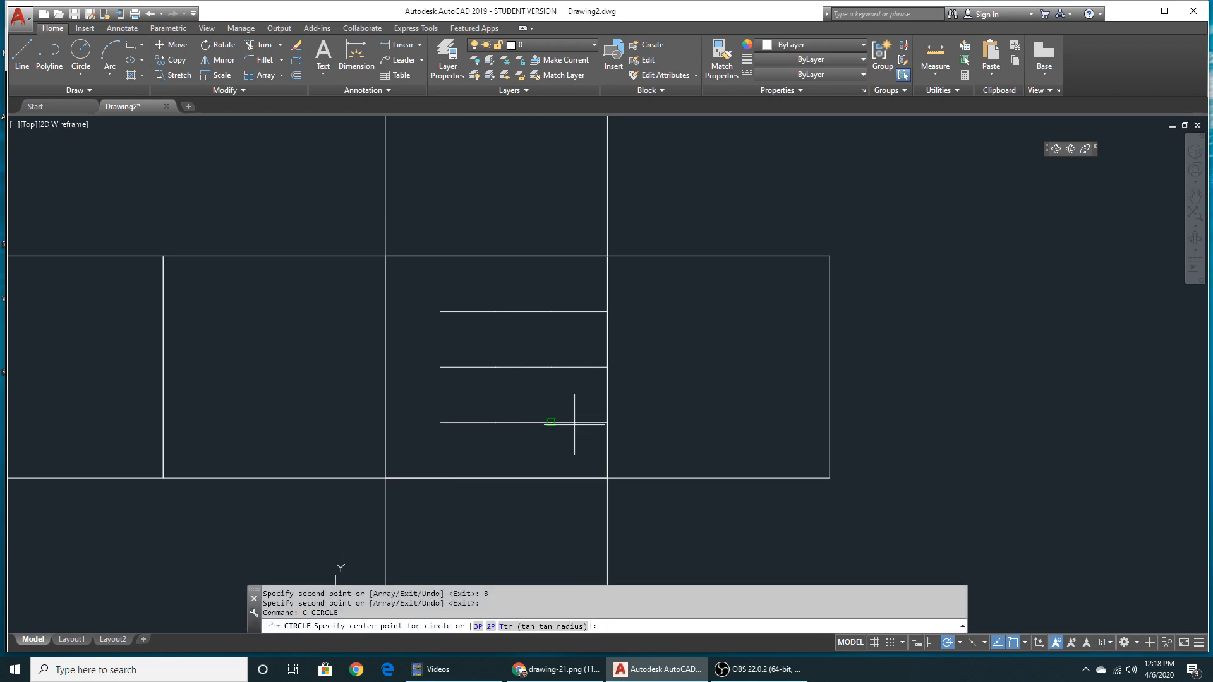
click(547, 421)
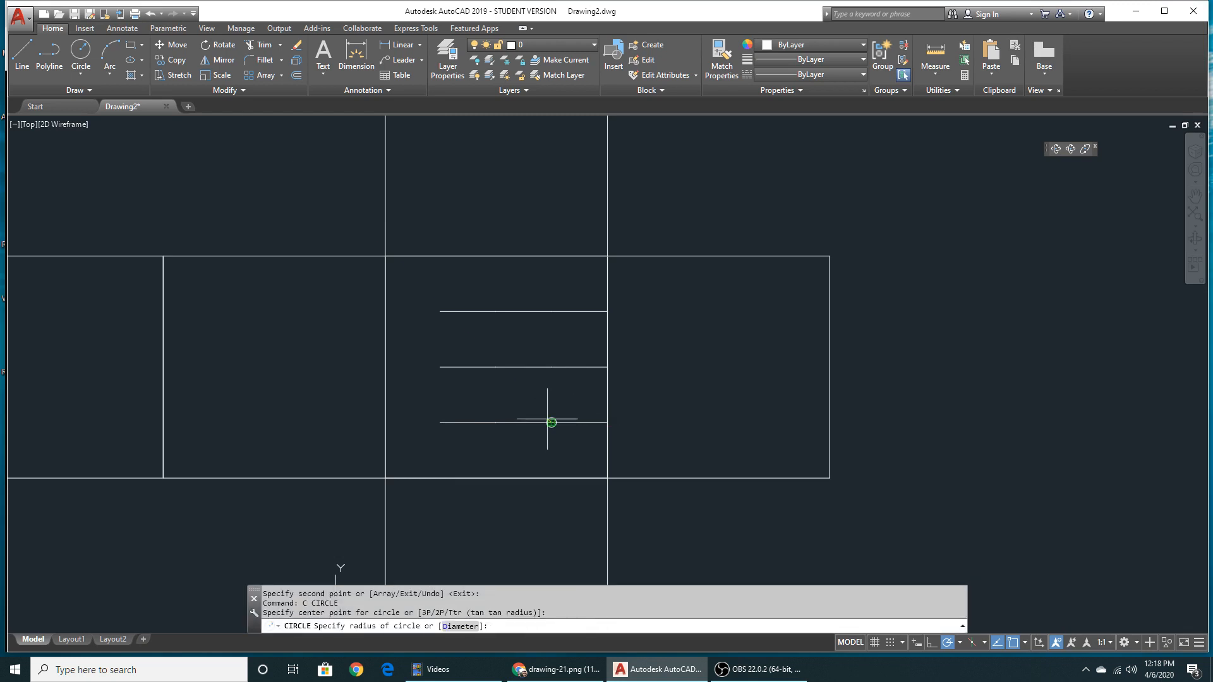
text(.5)
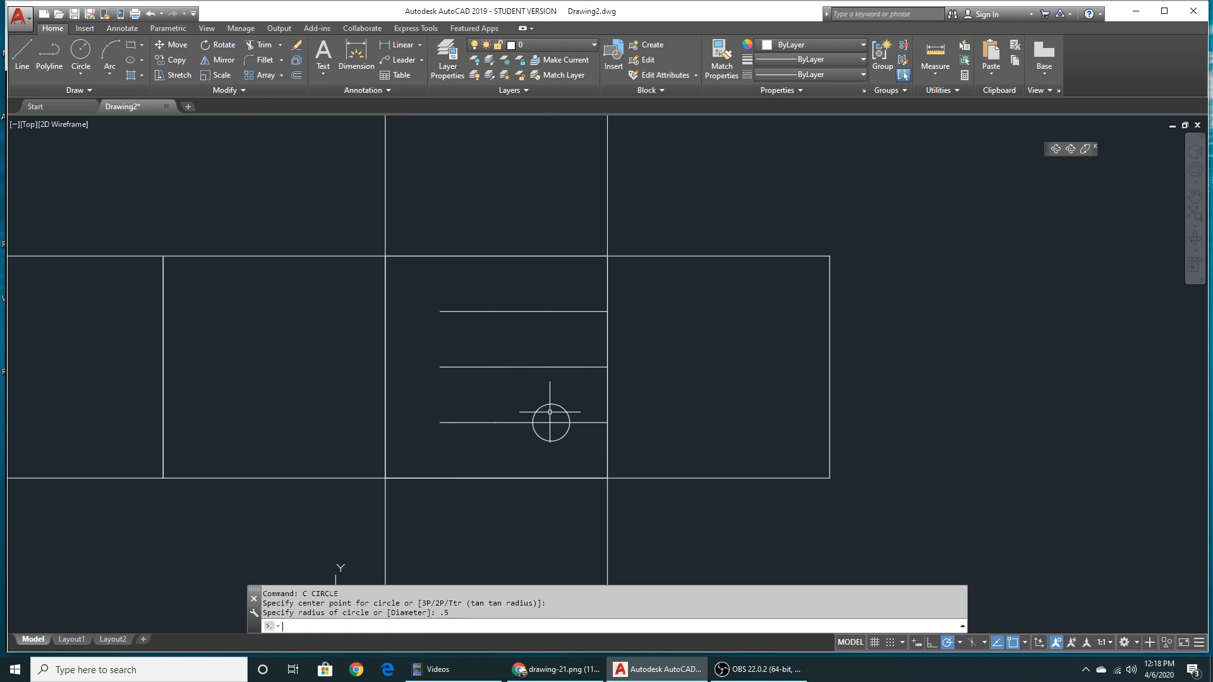
key(Return)
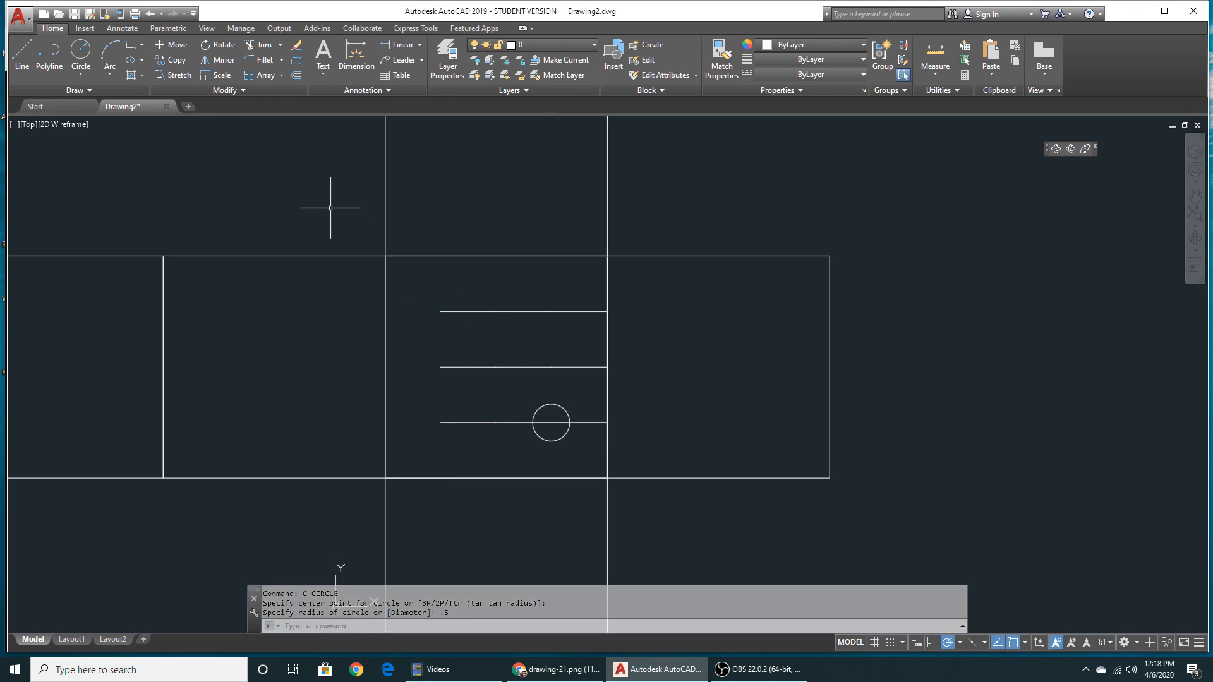
Step: Copy the circle from its centre to the other eight guide segment endpoints, forming a 3 by 3 grid
click(172, 60)
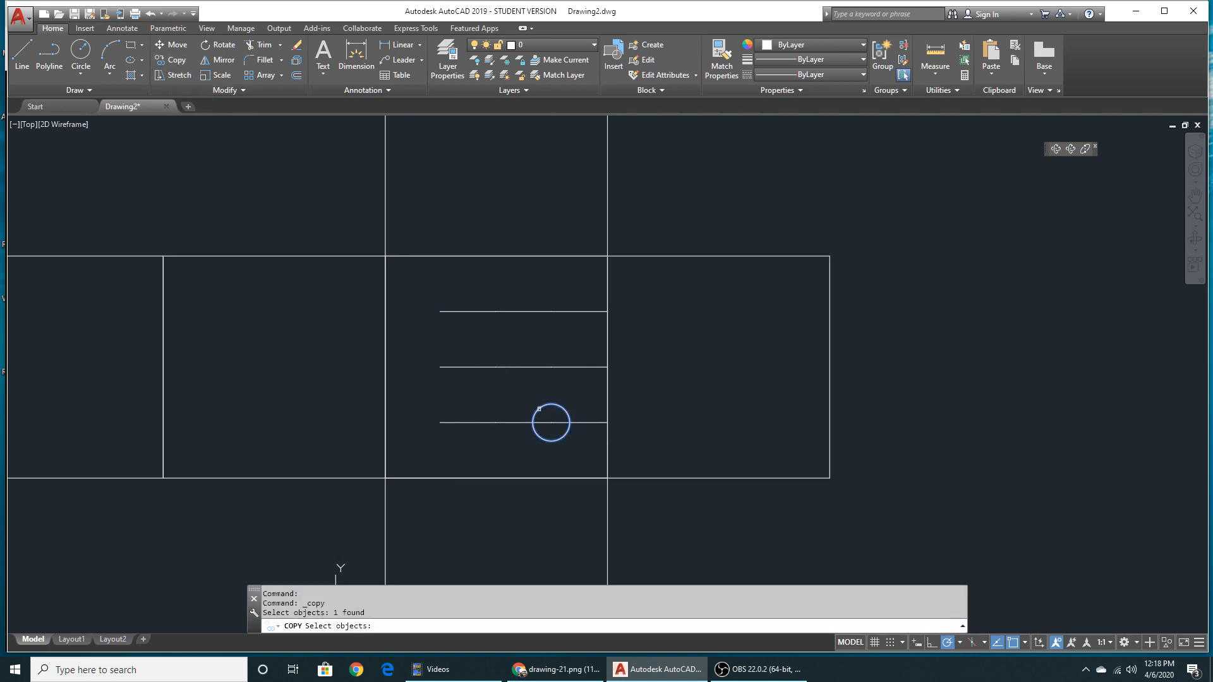
click(537, 411)
key(Return)
click(551, 422)
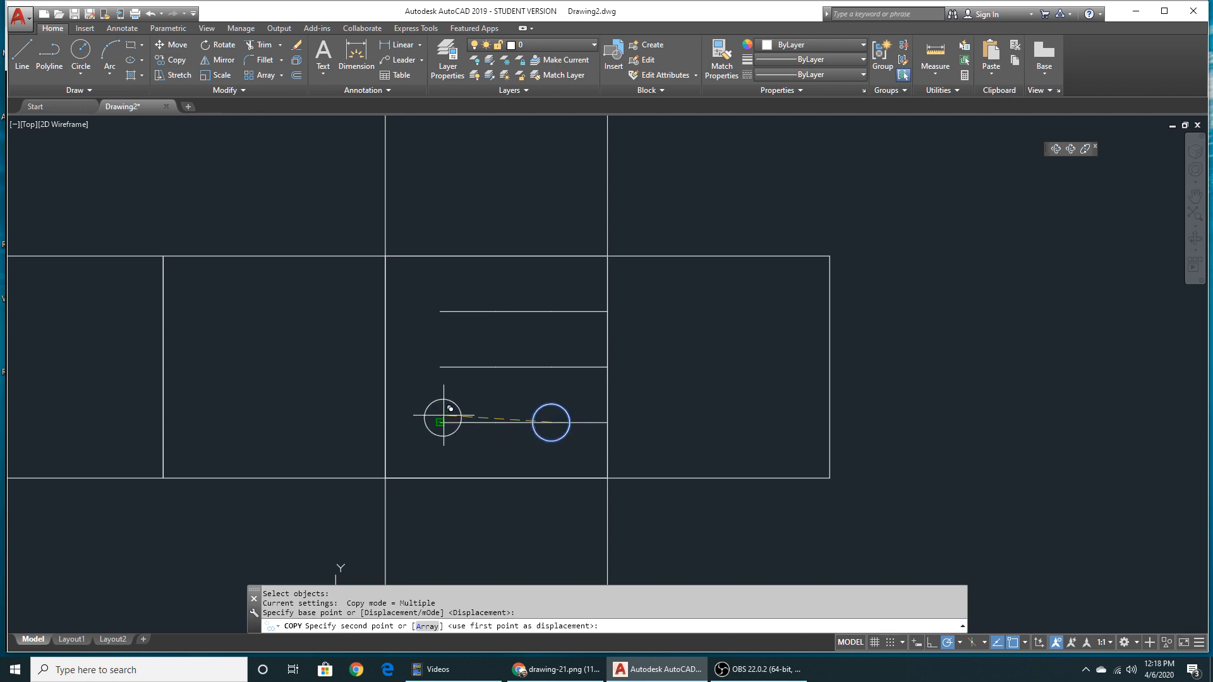
click(496, 366)
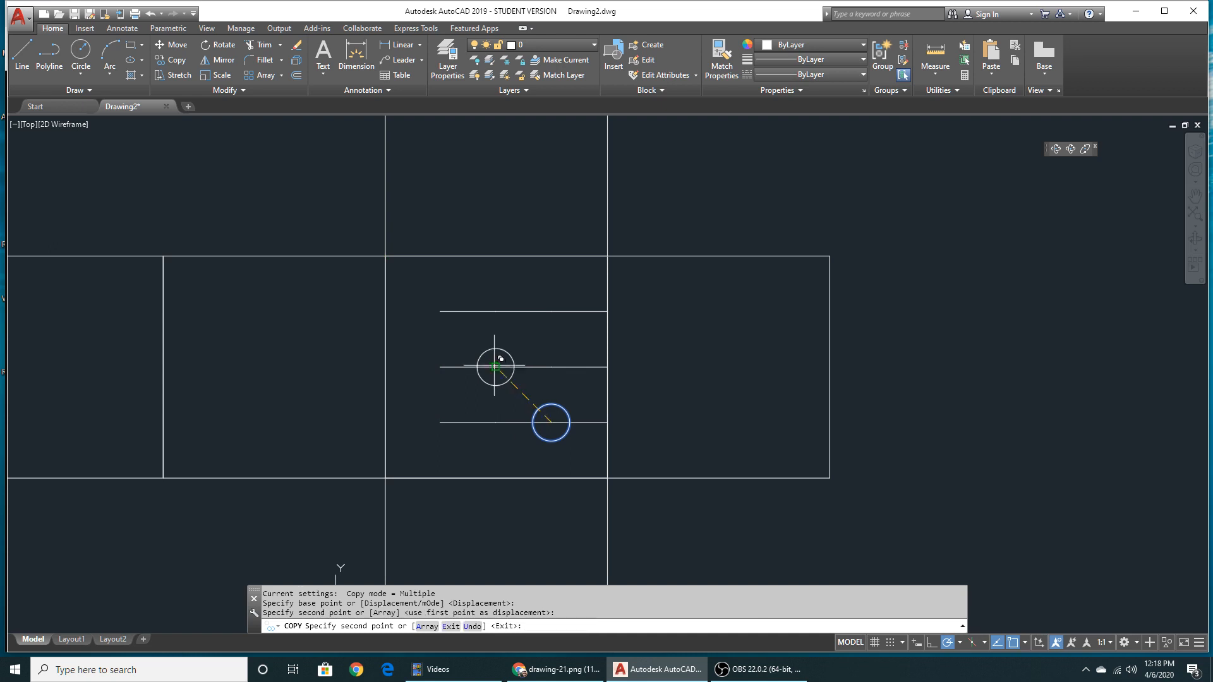
click(496, 422)
click(440, 422)
click(439, 367)
click(441, 311)
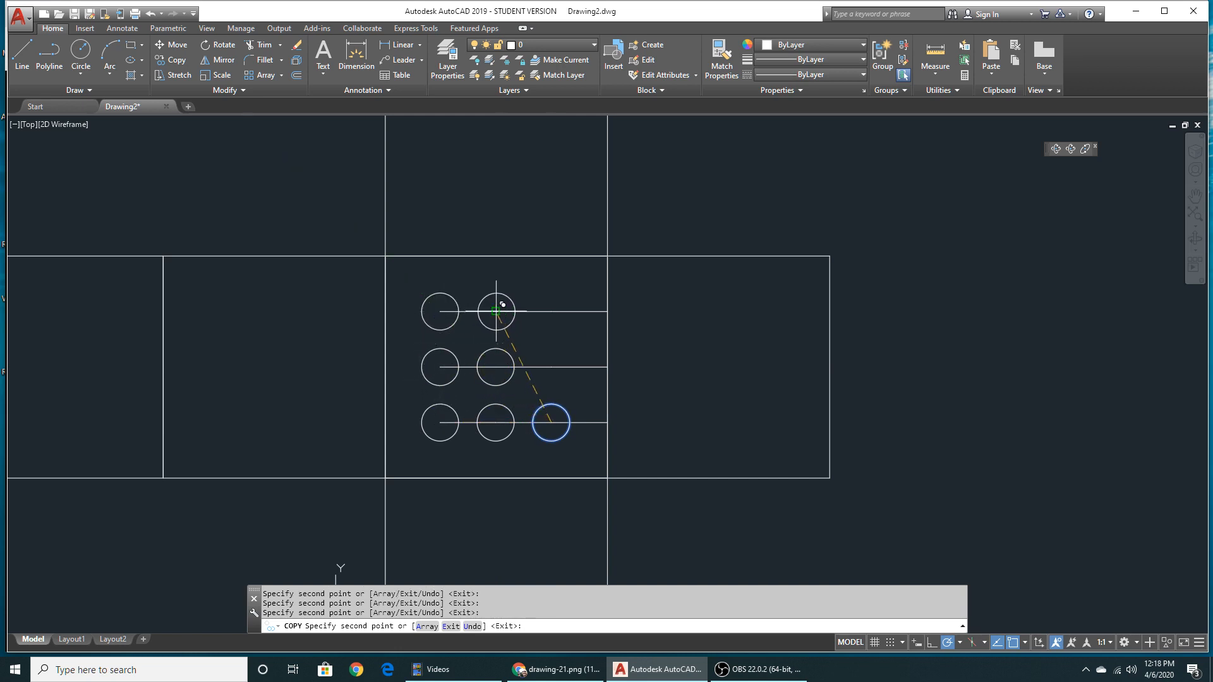
click(551, 311)
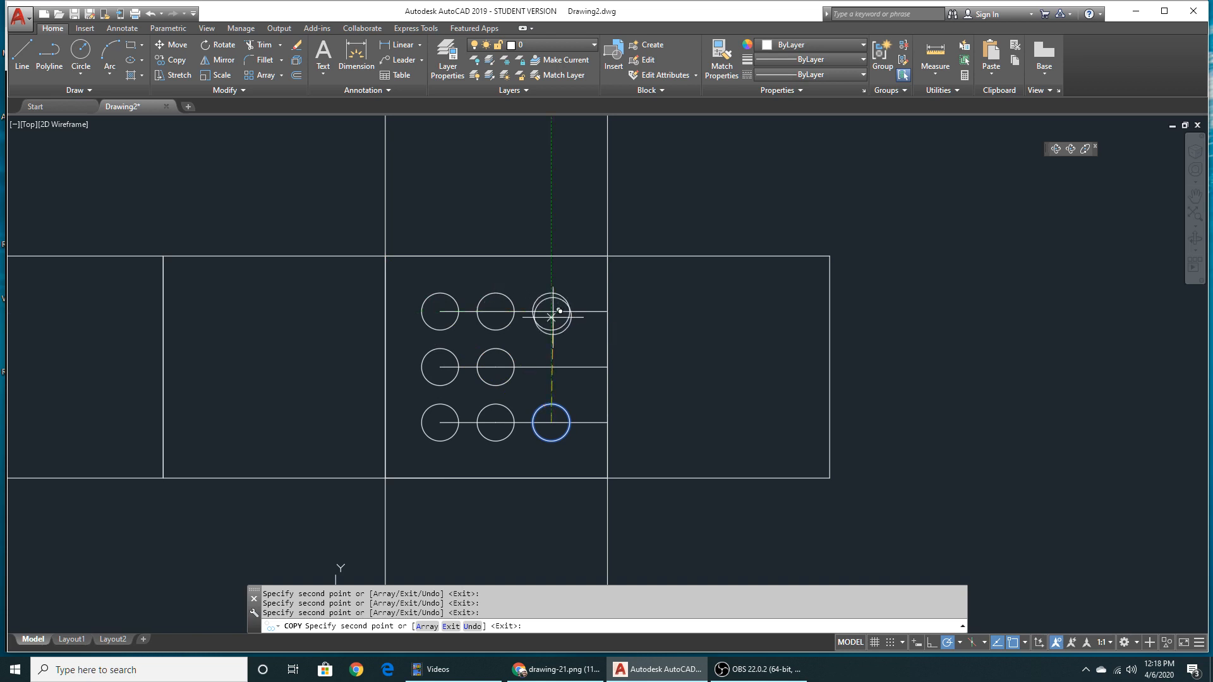
click(551, 366)
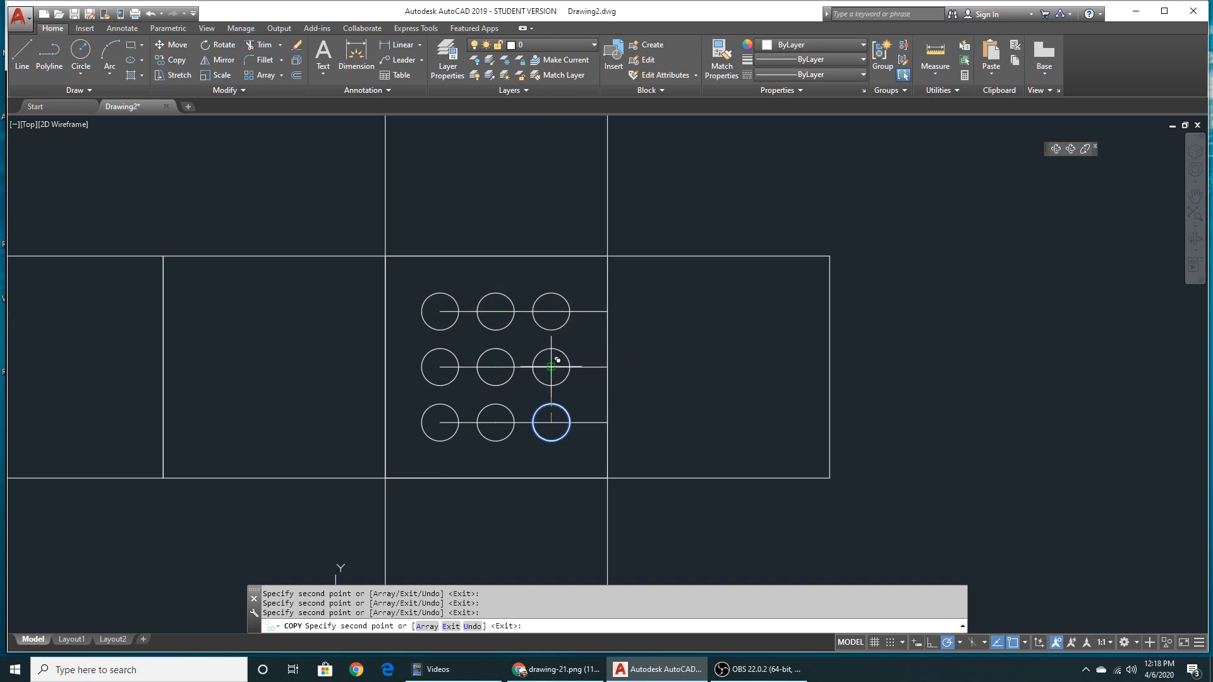
key(Return)
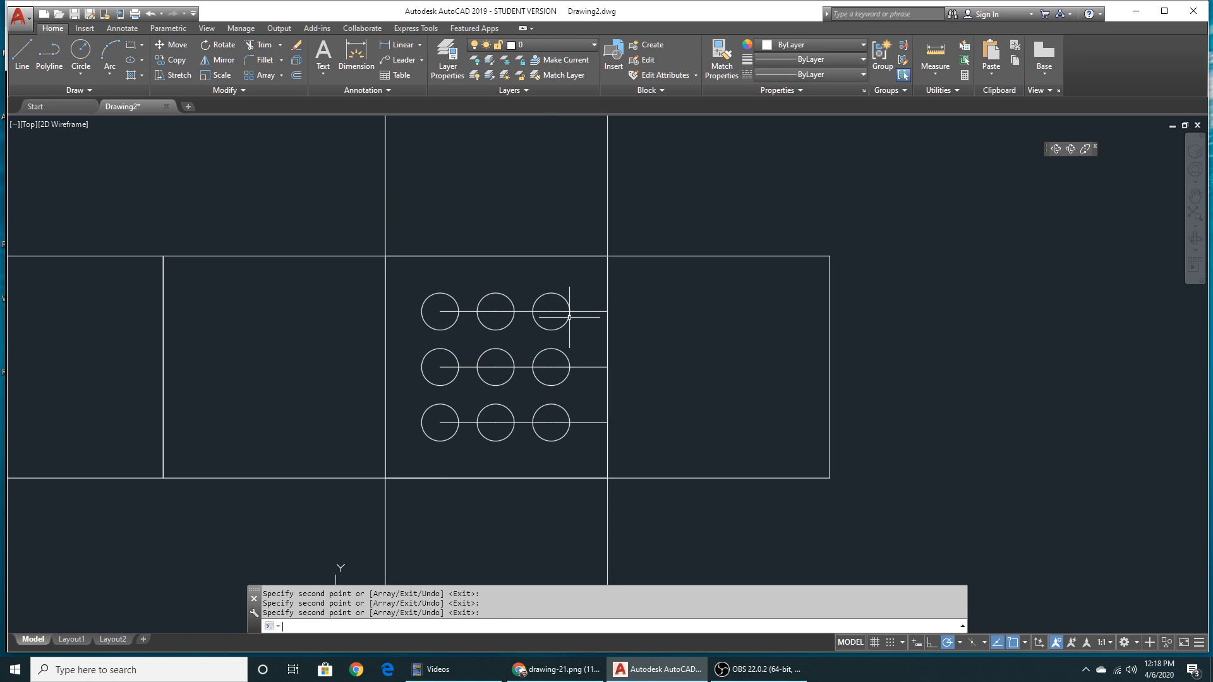
Step: Compare the circle grid with the reference pattern and erase all the guide line segments, leaving only the circles
key(alt+Tab)
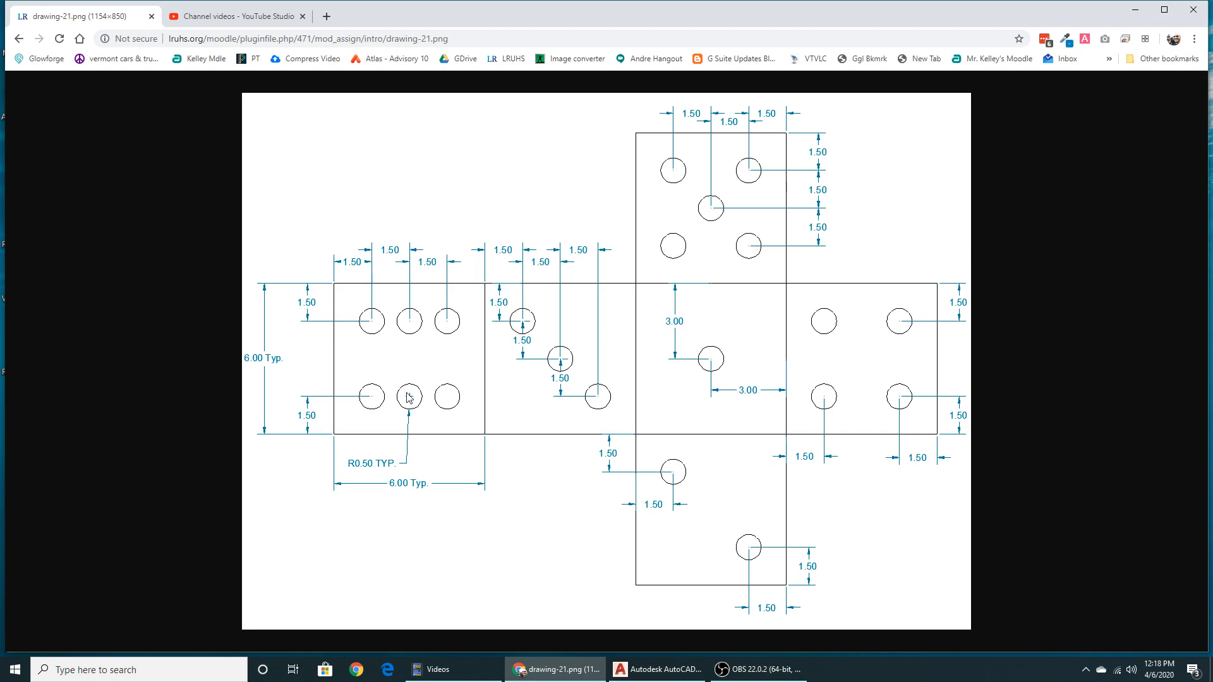
key(alt+Tab)
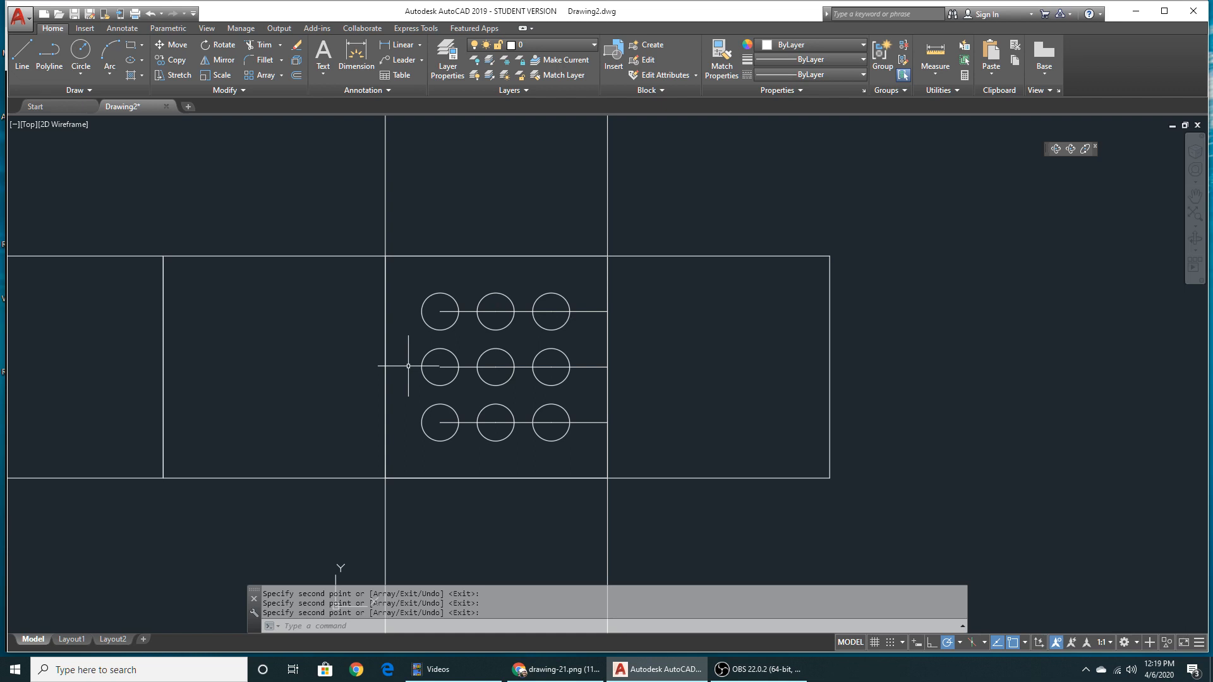
key(Escape)
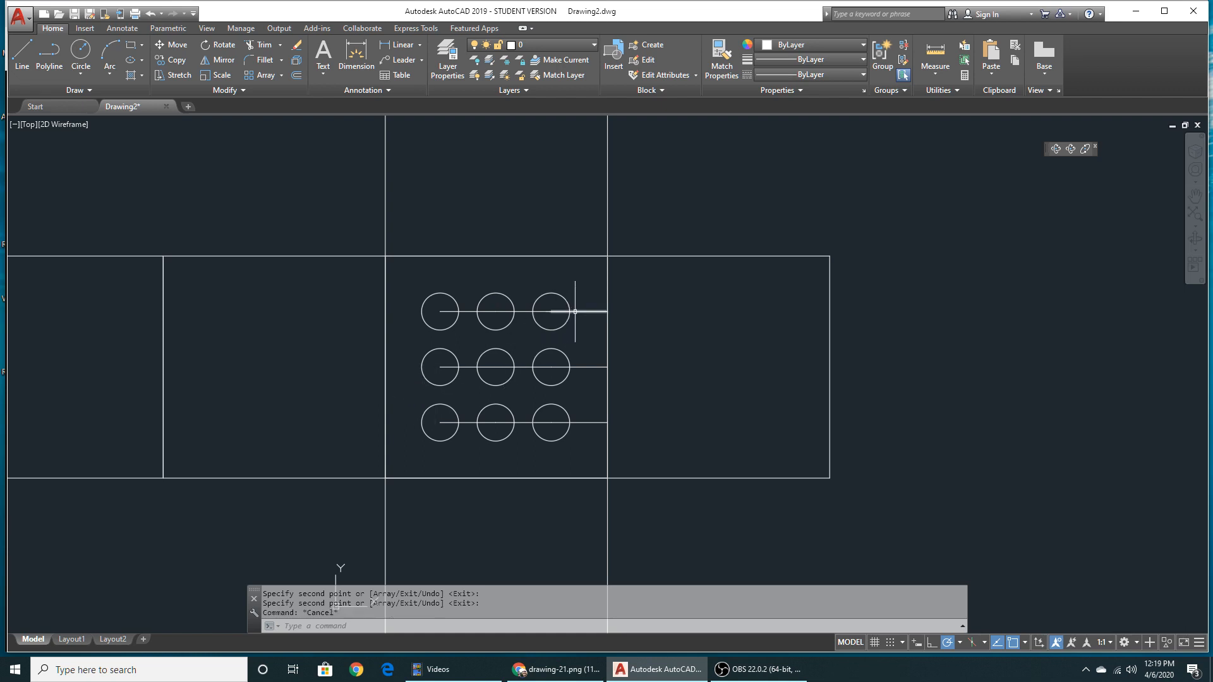
click(434, 305)
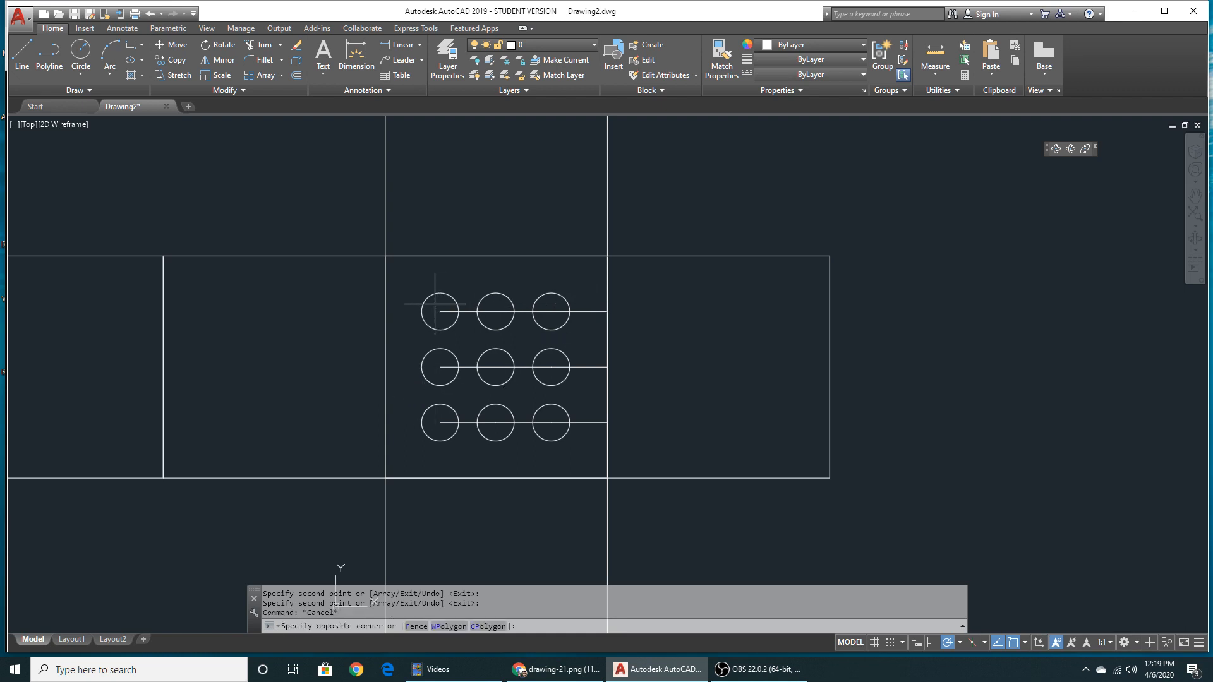
click(615, 318)
click(429, 359)
click(624, 373)
click(432, 415)
click(630, 429)
key(Delete)
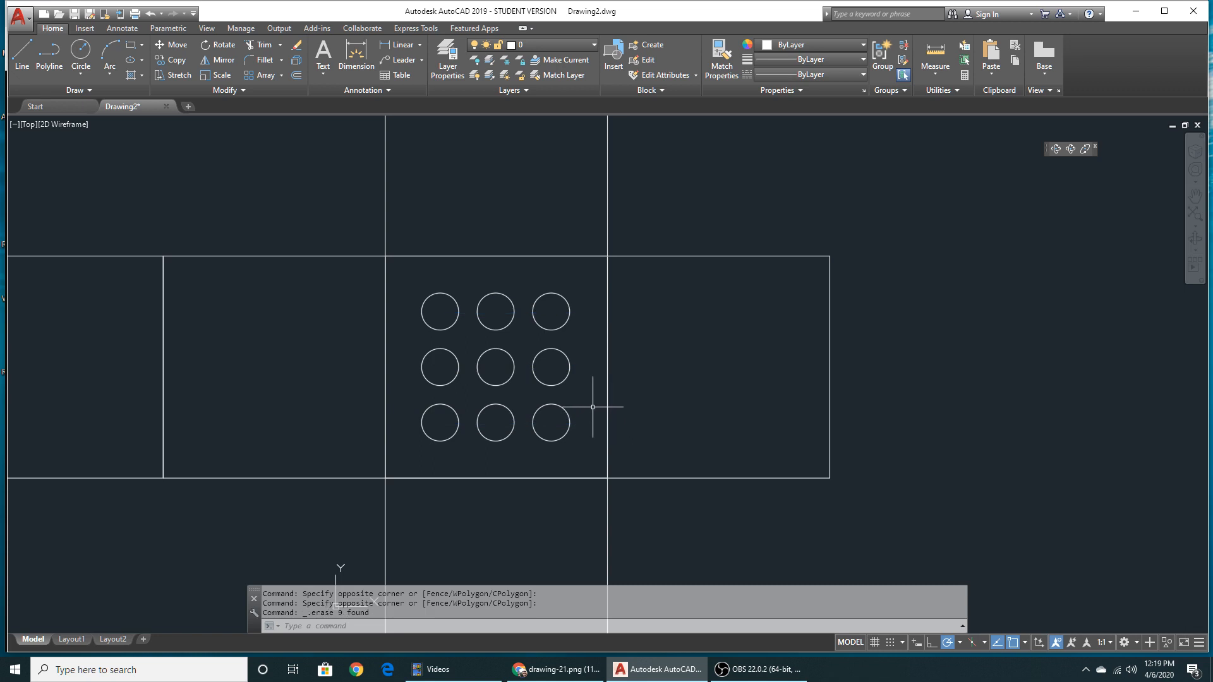
Step: Copy the nine circles from the centre square's lower-right corner to the matching corner of each of the other five squares
click(170, 59)
click(416, 278)
click(583, 454)
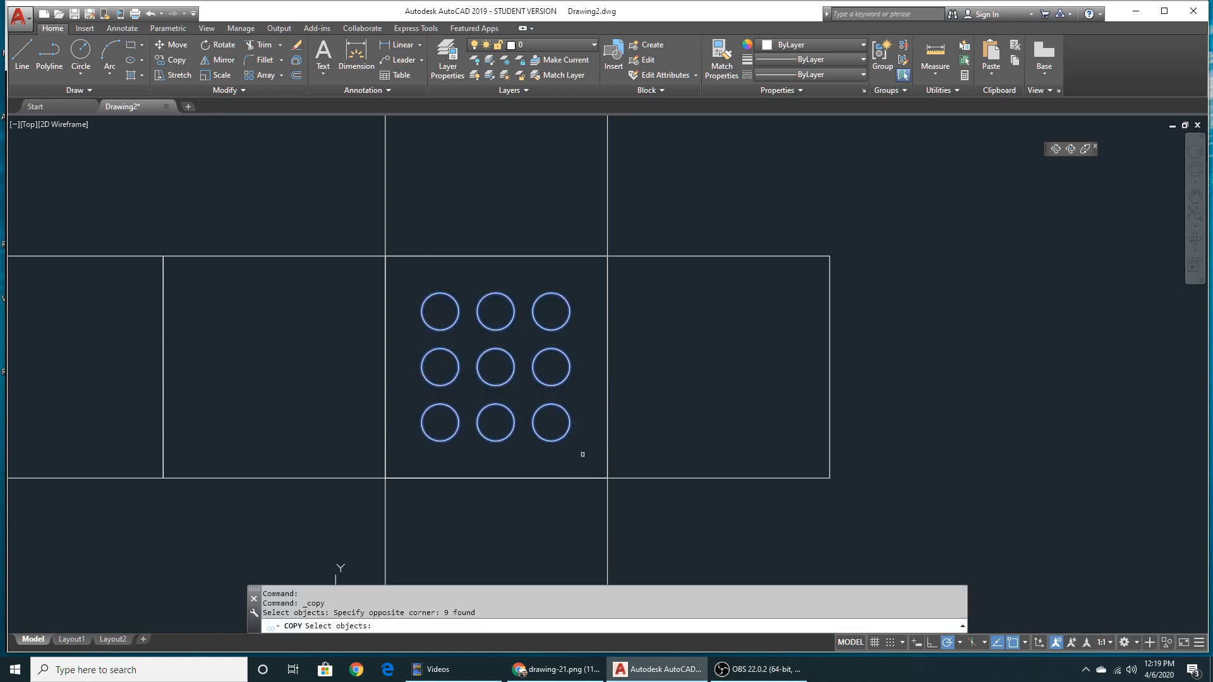
key(Return)
click(607, 478)
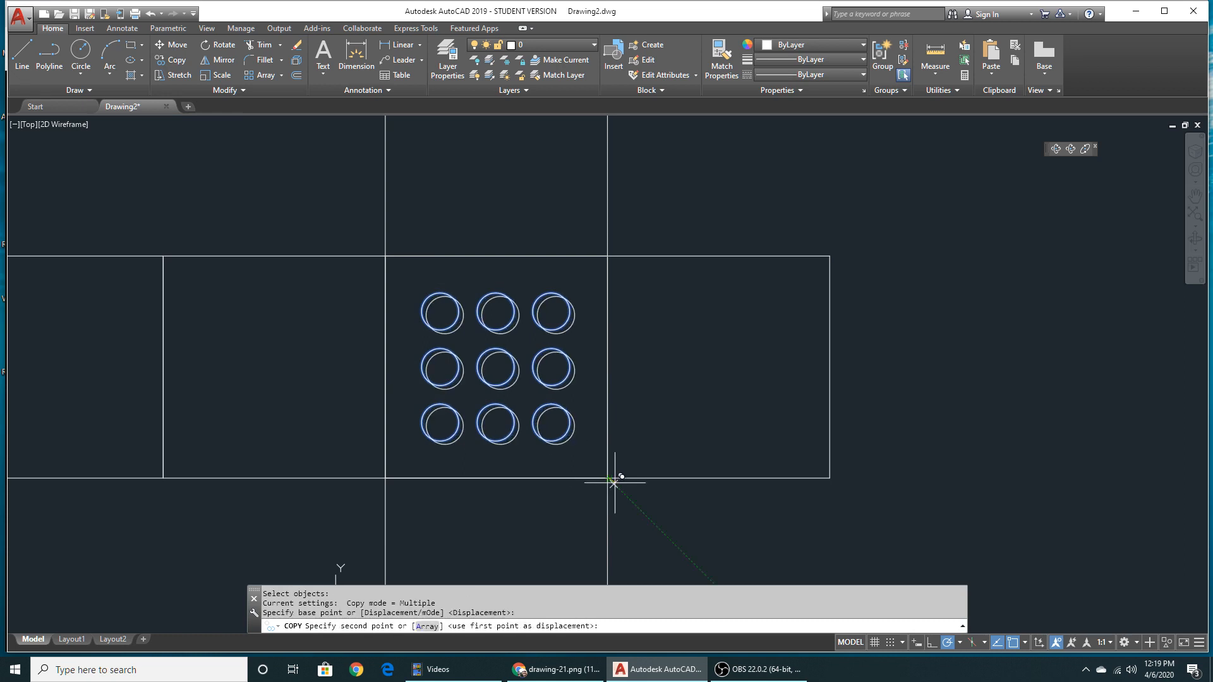
click(830, 478)
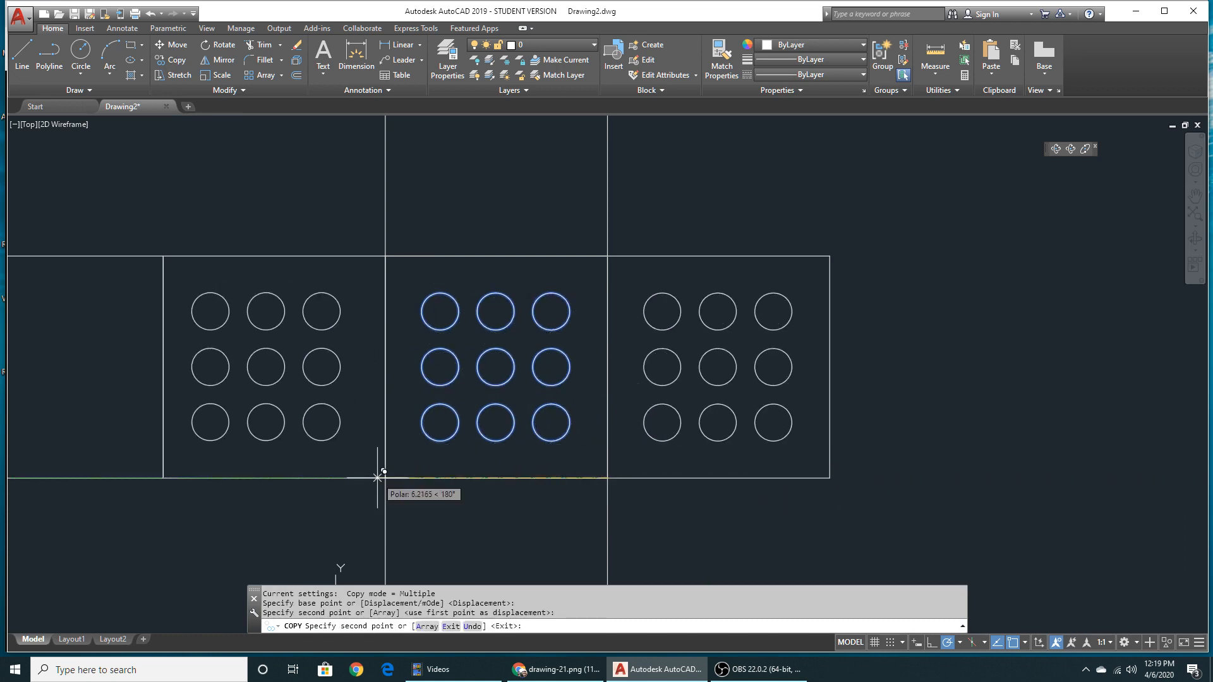
click(385, 478)
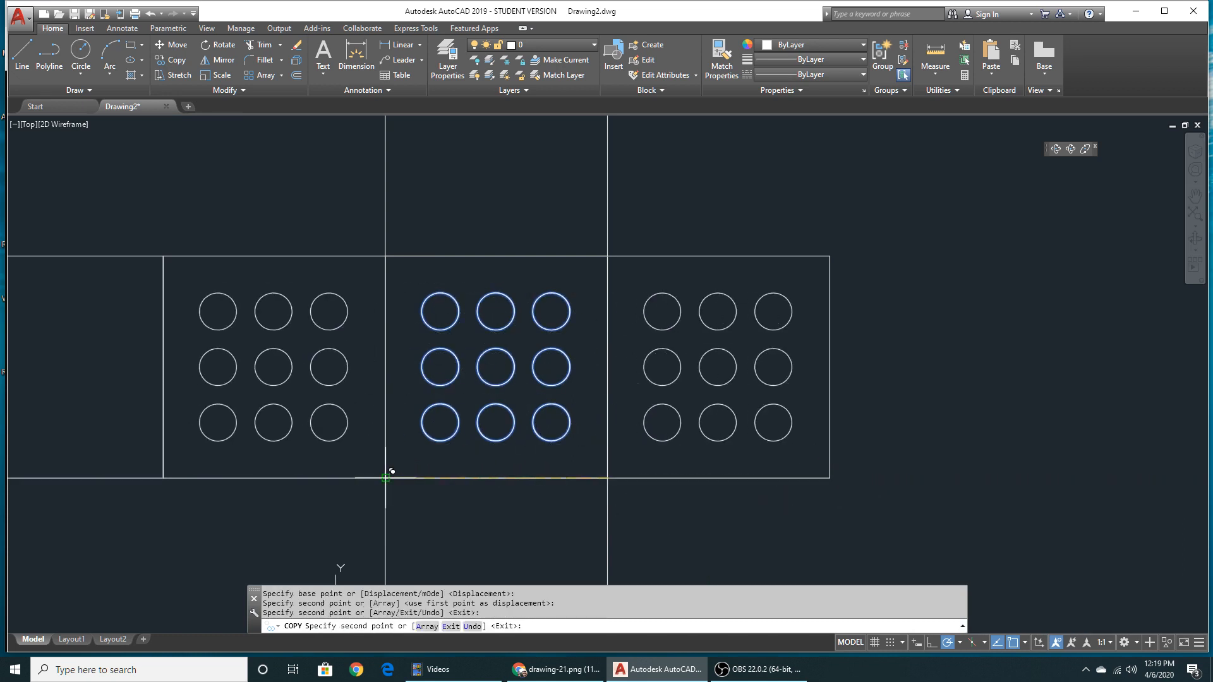
click(608, 256)
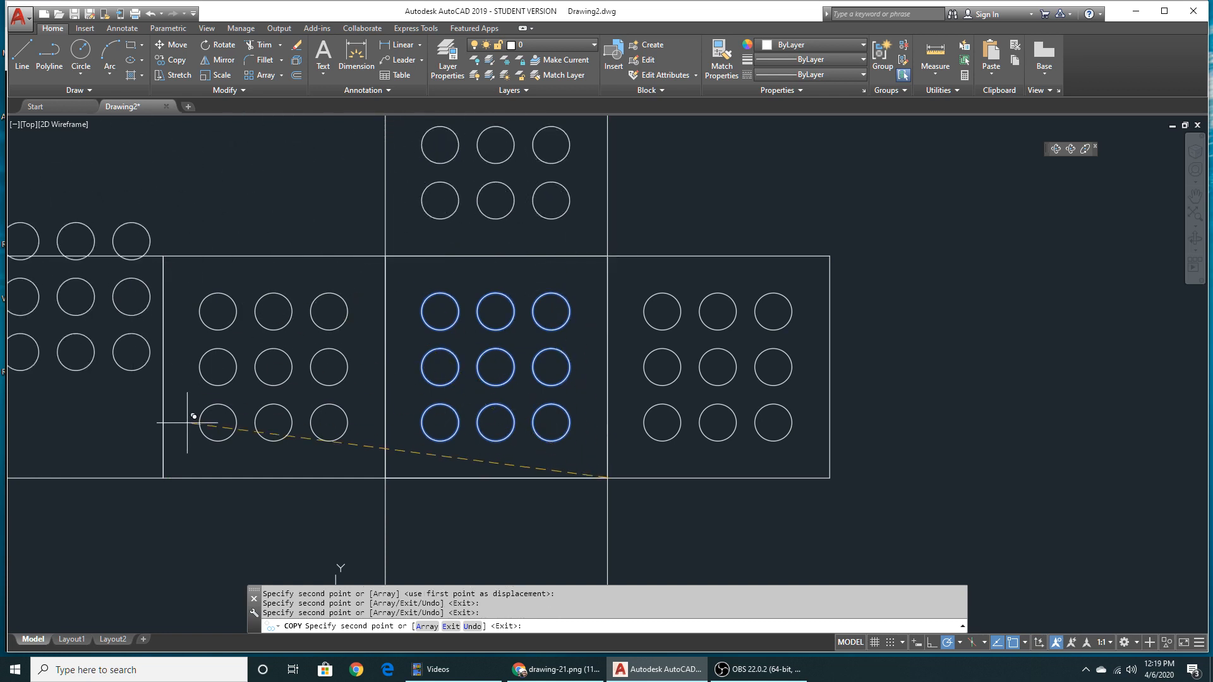
click(163, 478)
scroll(340, 505, down, 2)
middle_drag(357, 500, 355, 352)
click(504, 466)
key(Return)
Step: Check the reference and erase the middle row and middle column of circles in the rightmost square, leaving the four corner pips
middle_drag(506, 350, 620, 414)
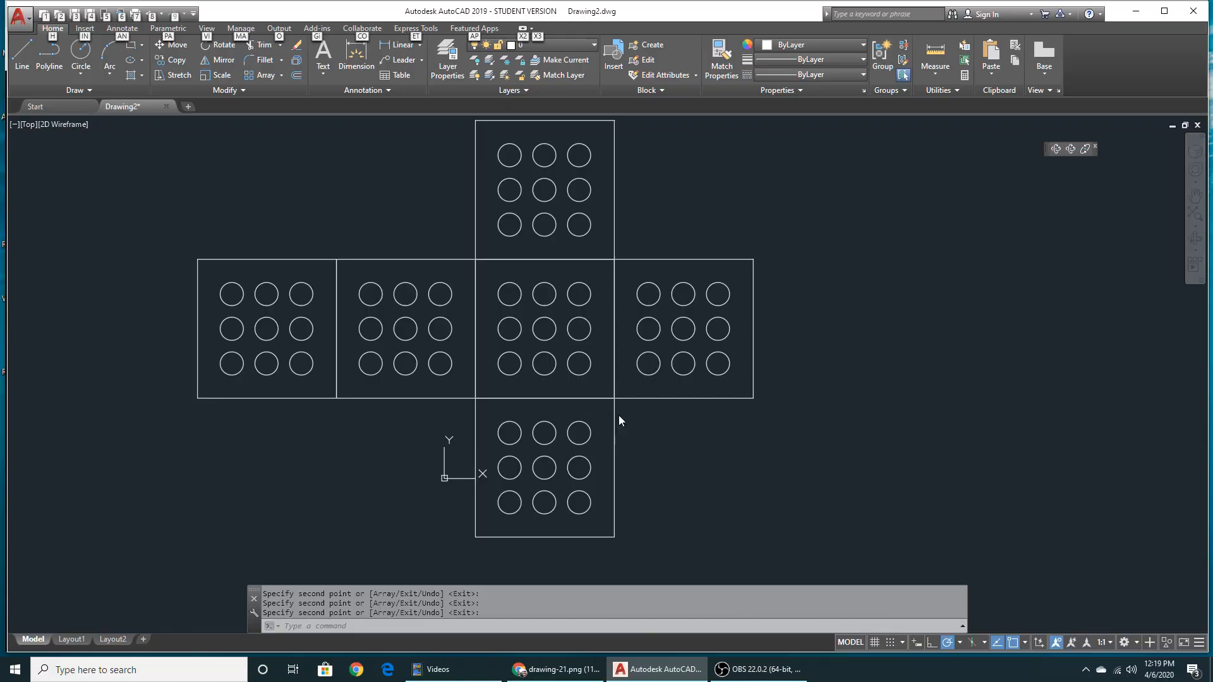
key(alt+Tab)
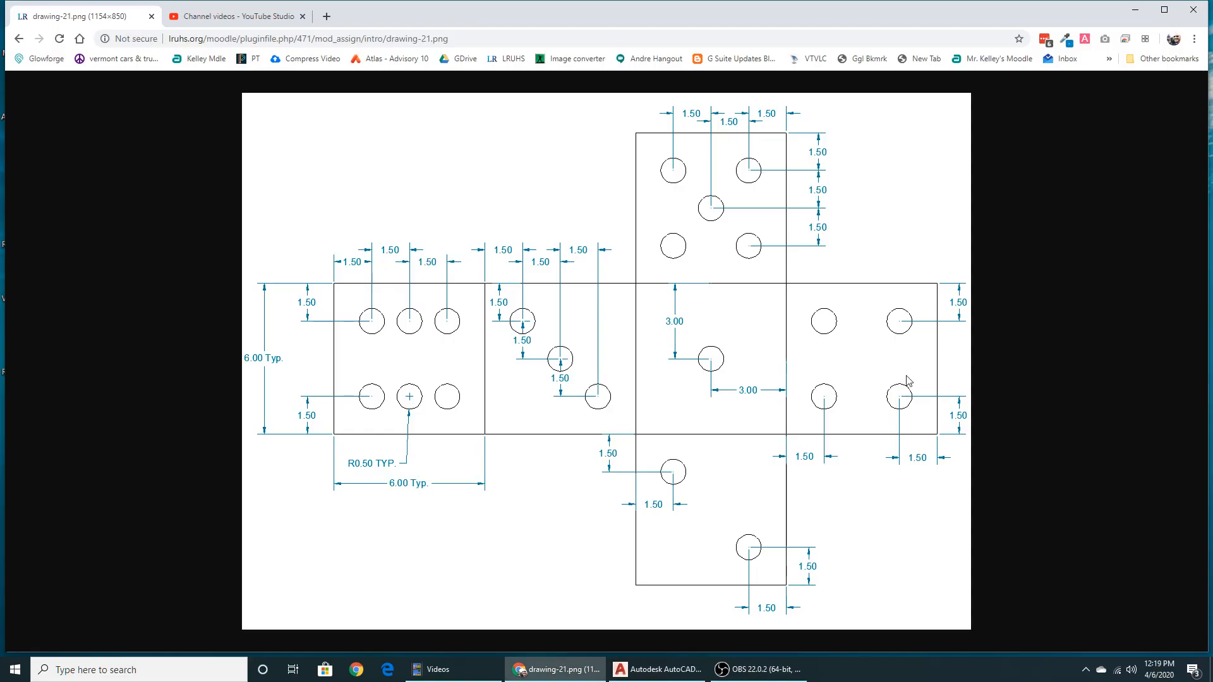
key(alt+Tab)
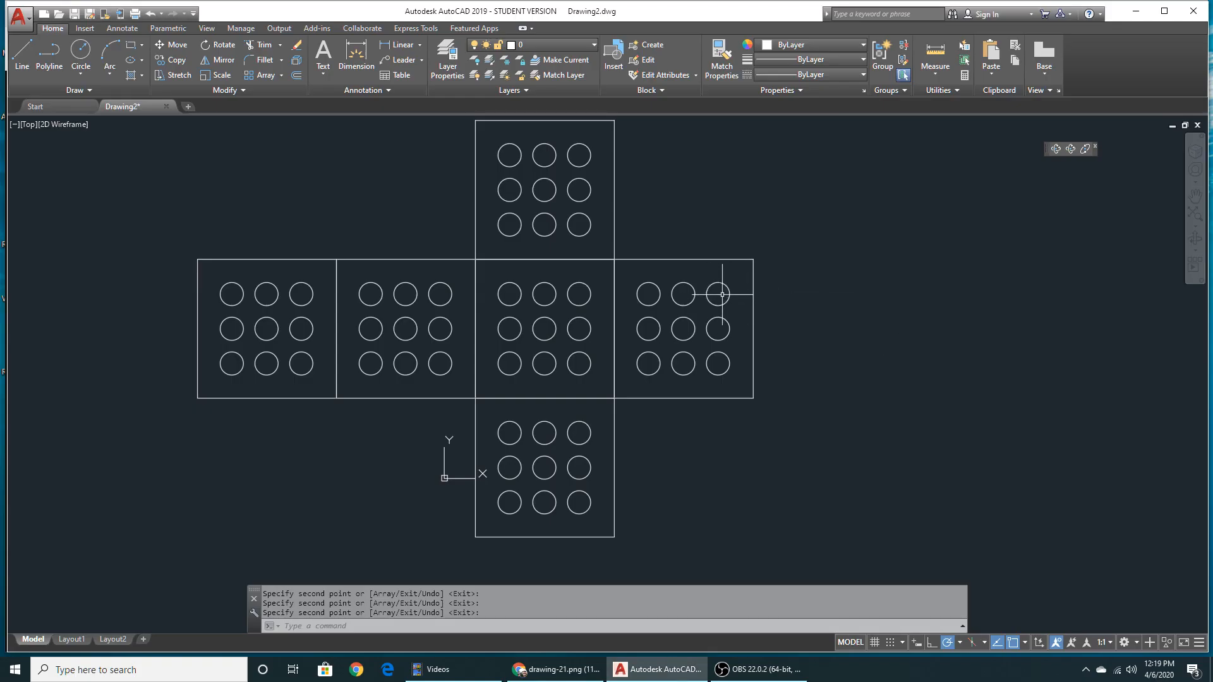
click(697, 276)
click(679, 373)
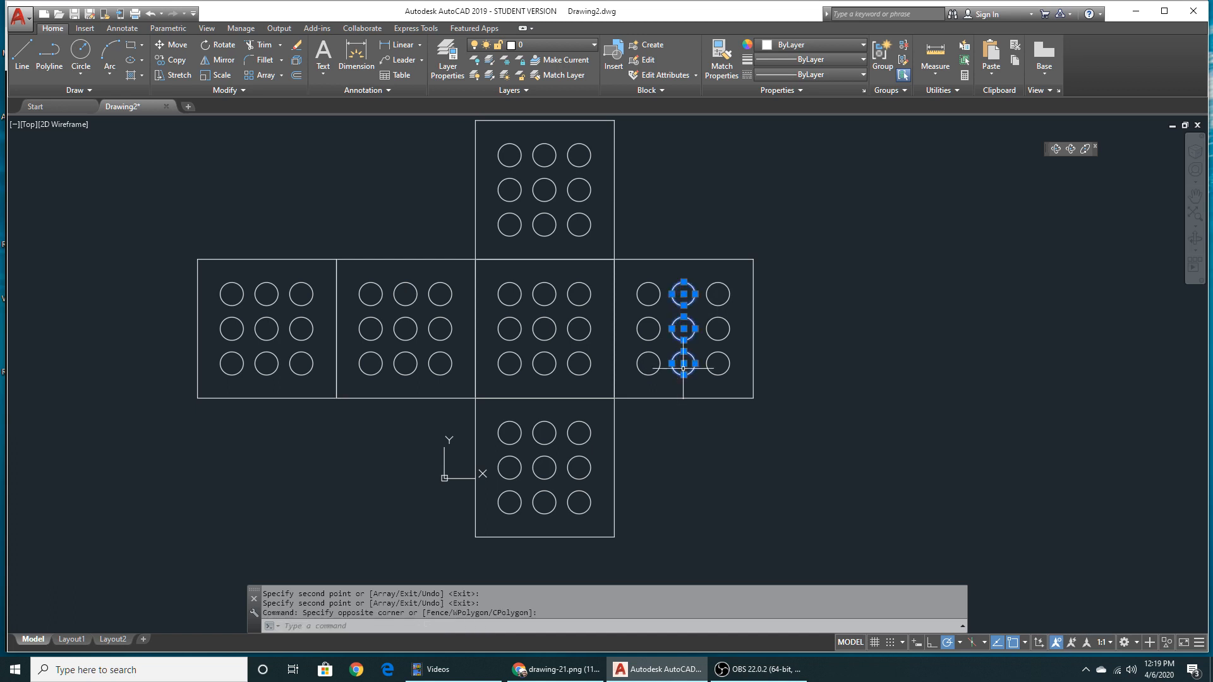
click(736, 321)
click(642, 334)
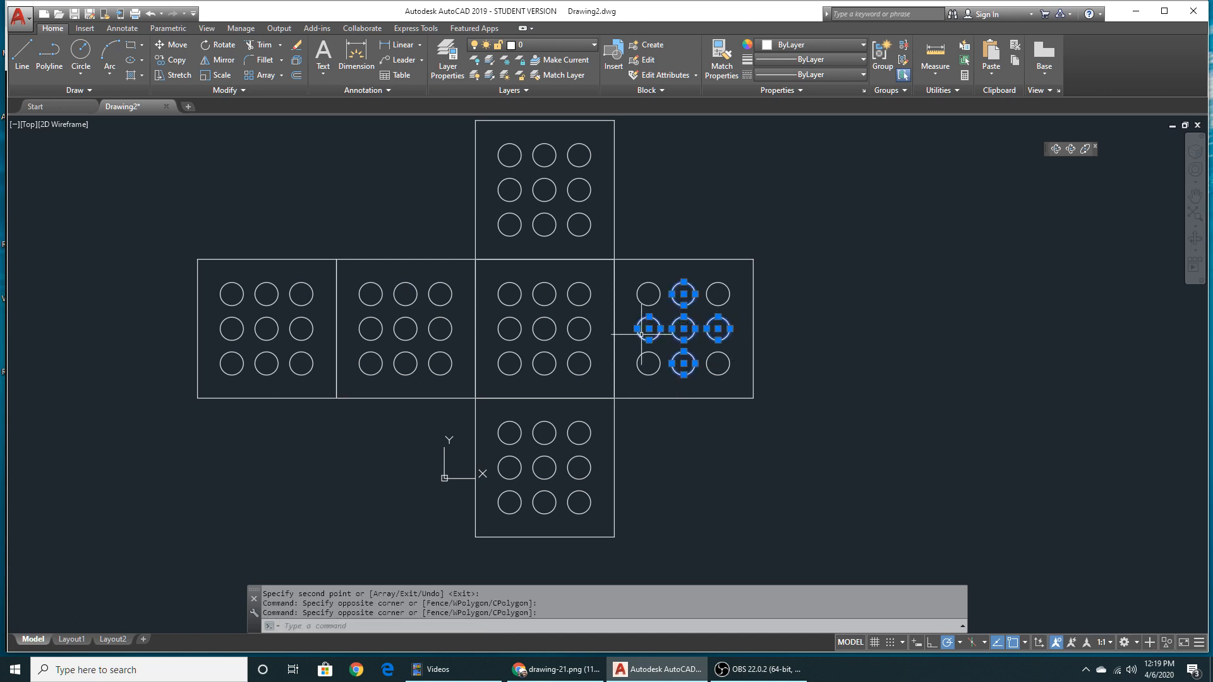
key(Delete)
Step: Following the reference, erase the eight outer circles in the centre square, leaving only the middle pip
key(alt+Tab)
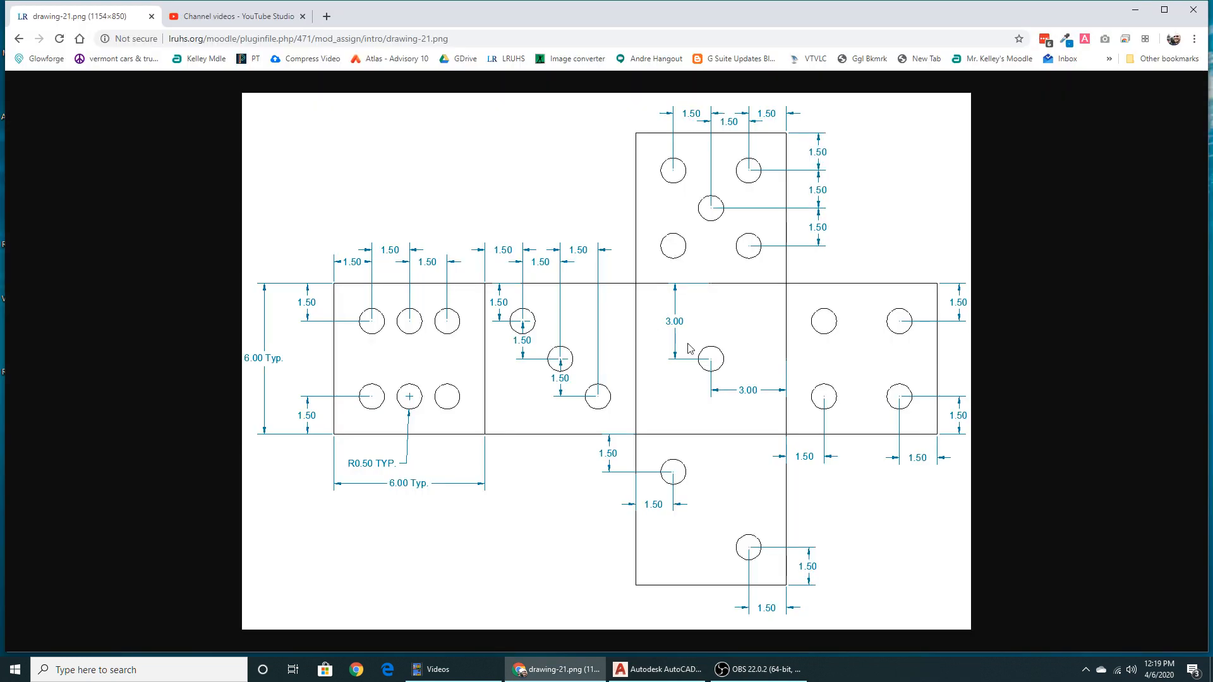
key(alt+Tab)
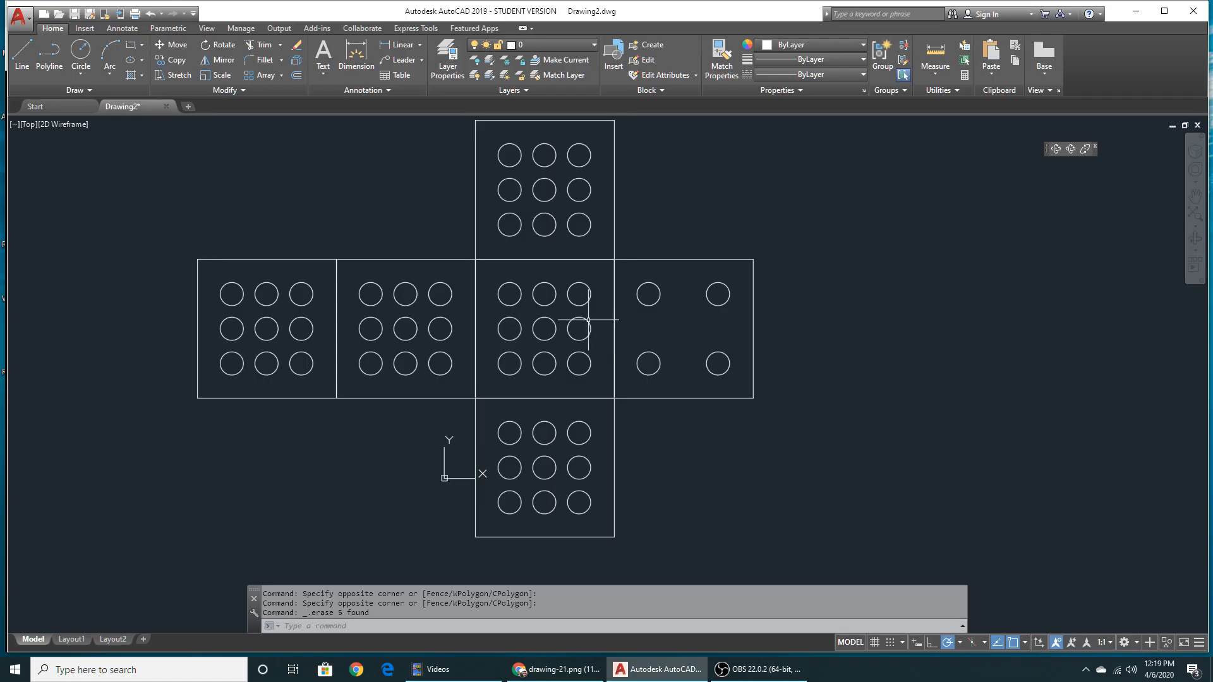
click(598, 276)
click(586, 372)
click(601, 358)
click(489, 358)
click(520, 382)
click(467, 261)
click(596, 279)
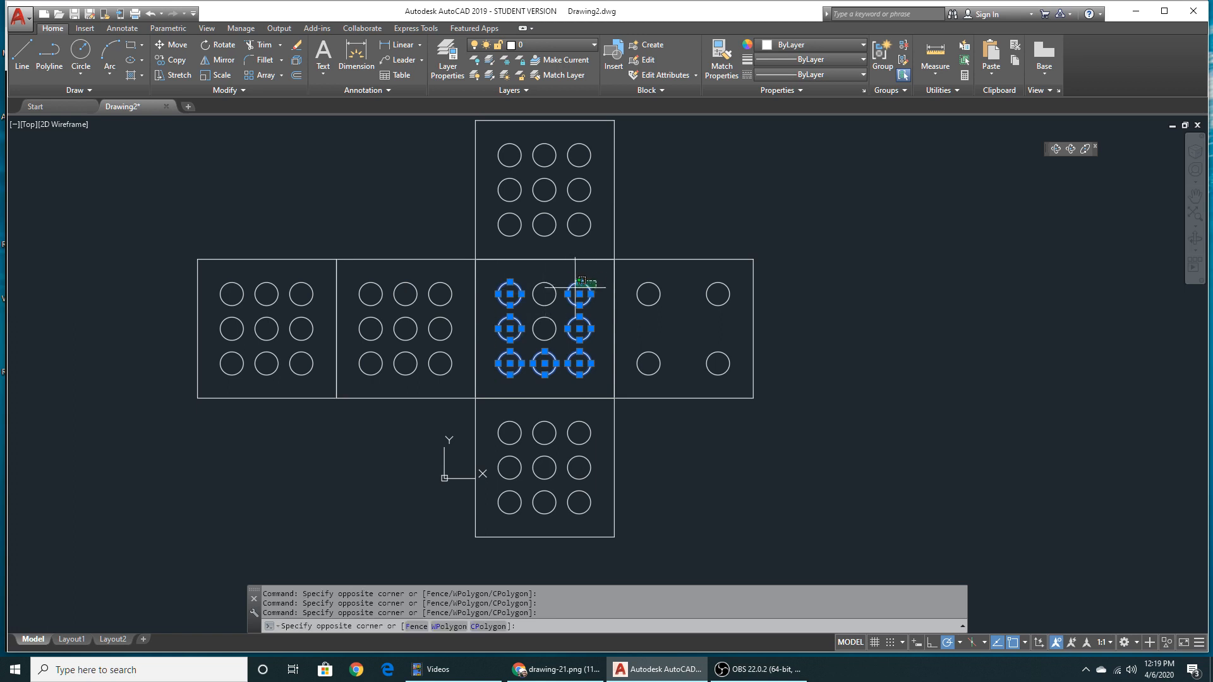
click(499, 285)
key(Delete)
Step: Following the reference, erase seven circles in the lowest square, leaving only the upper-left and lower-right pips
key(alt+Tab)
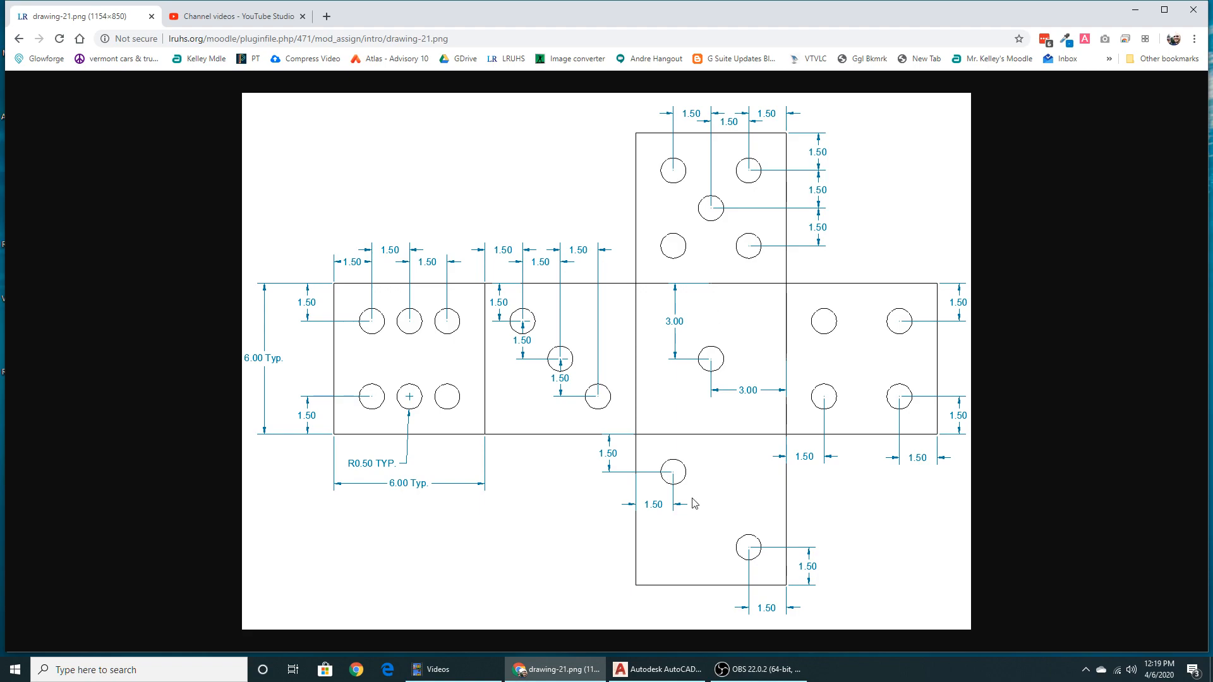
key(alt+Tab)
click(600, 422)
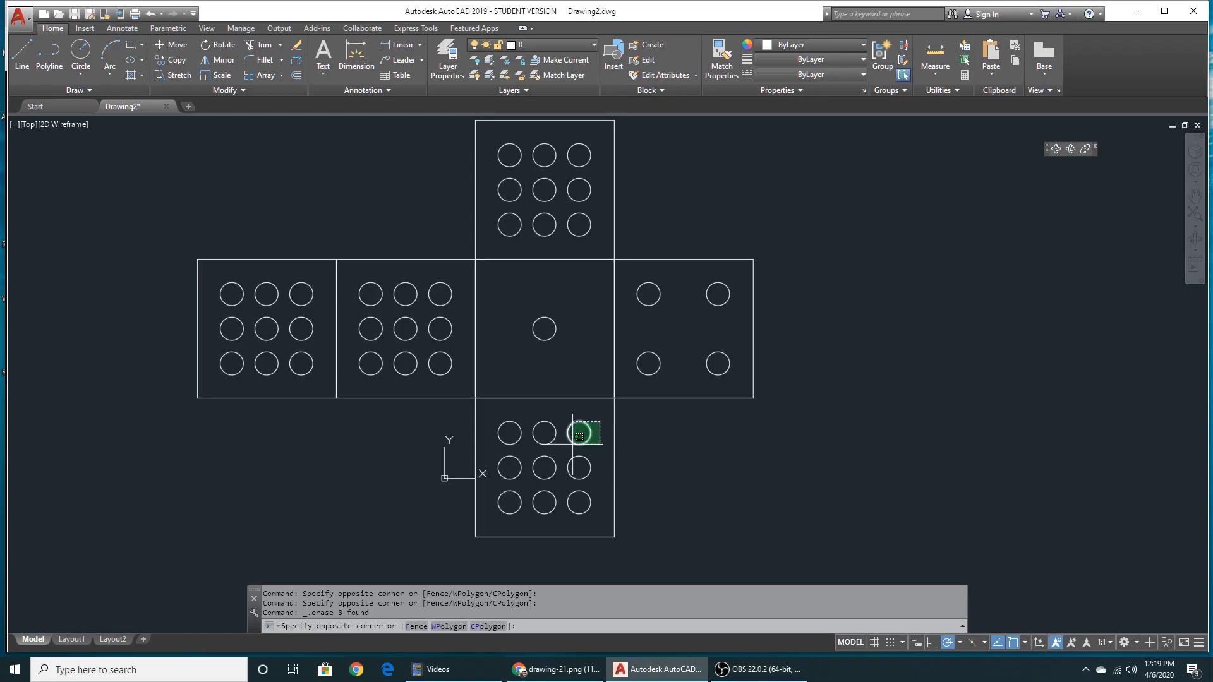
click(535, 475)
click(542, 524)
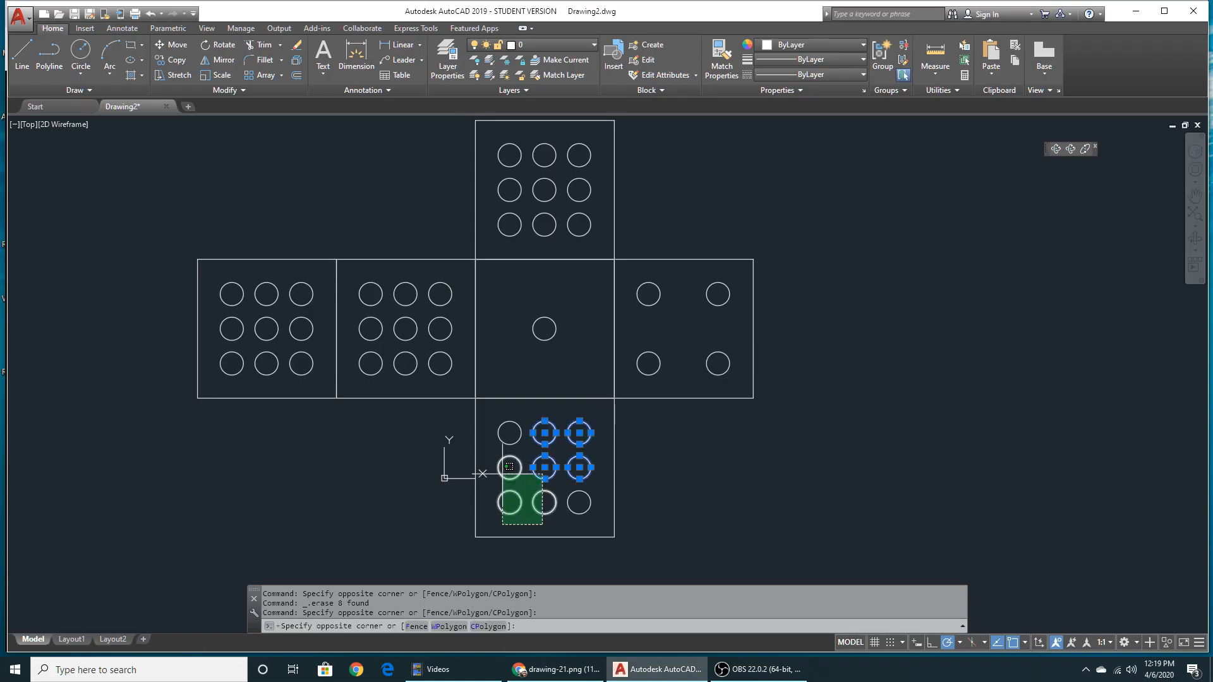
click(508, 469)
key(Delete)
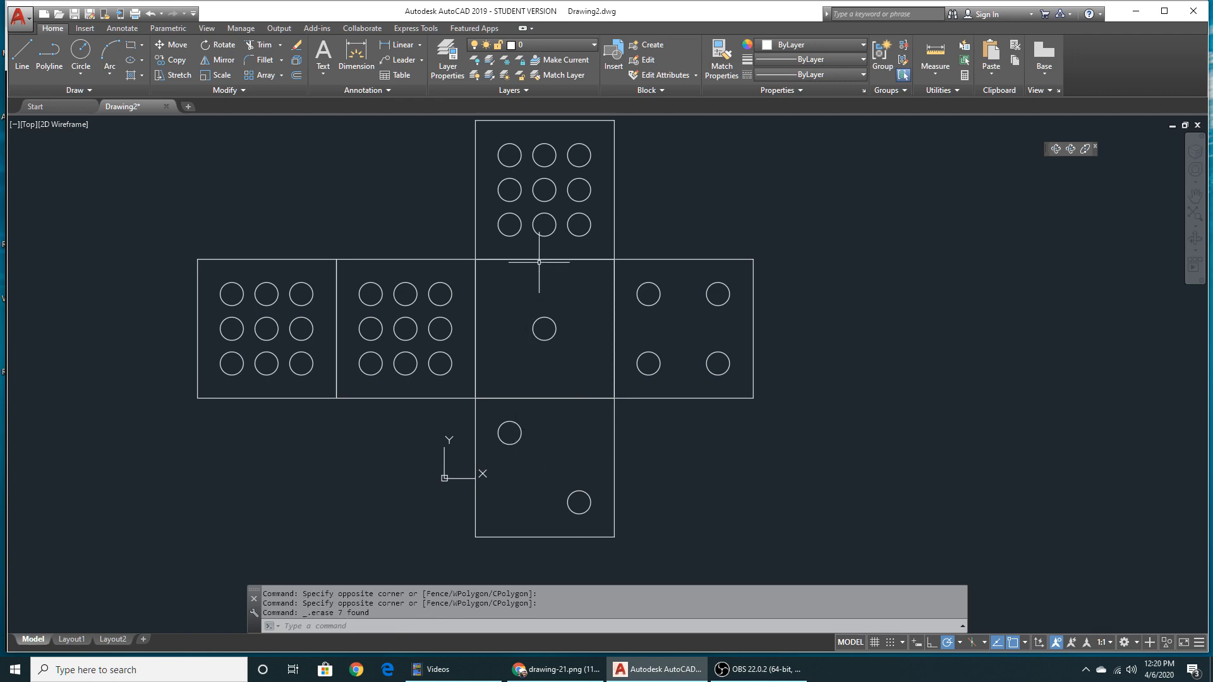
Step: Following the reference, erase the four mid-side circles in the uppermost square, leaving the corner and centre pips
key(alt+Tab)
key(alt+Tab)
click(582, 188)
click(574, 195)
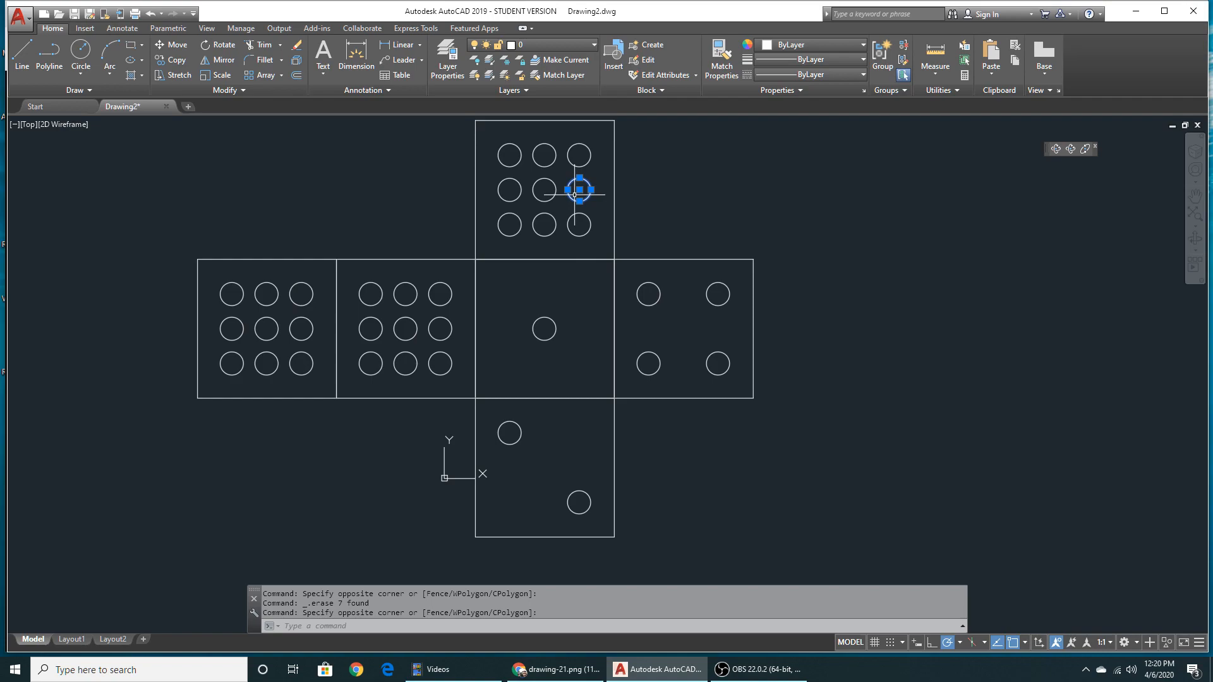
key(alt+Tab)
key(alt+Tab)
click(544, 165)
click(520, 190)
click(540, 213)
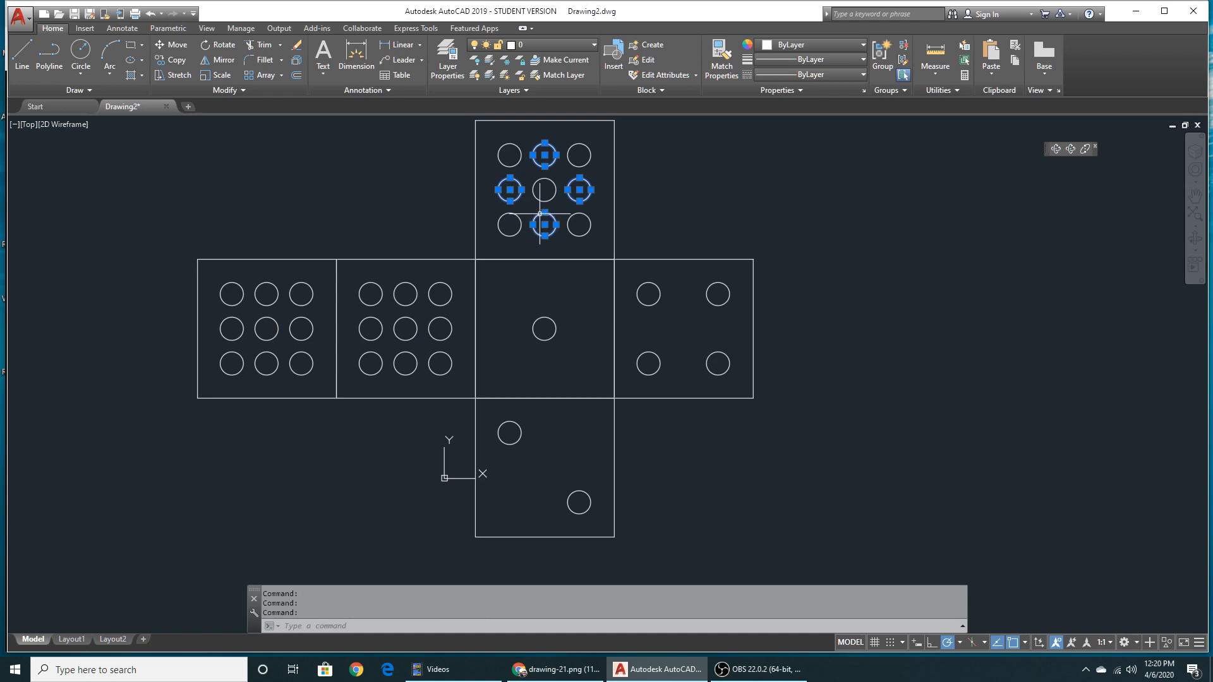
key(Delete)
Step: Following the reference, erase six circles in the square left of centre, leaving the diagonal from upper left to lower right
key(alt+Tab)
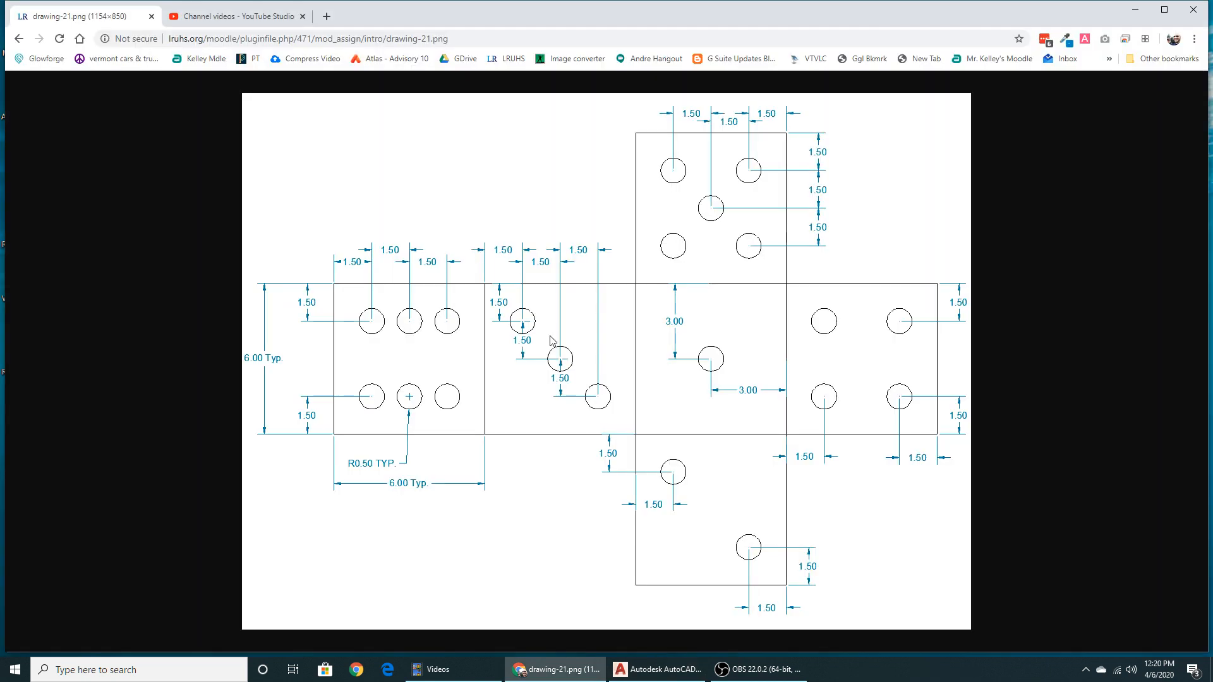
key(alt+Tab)
click(457, 278)
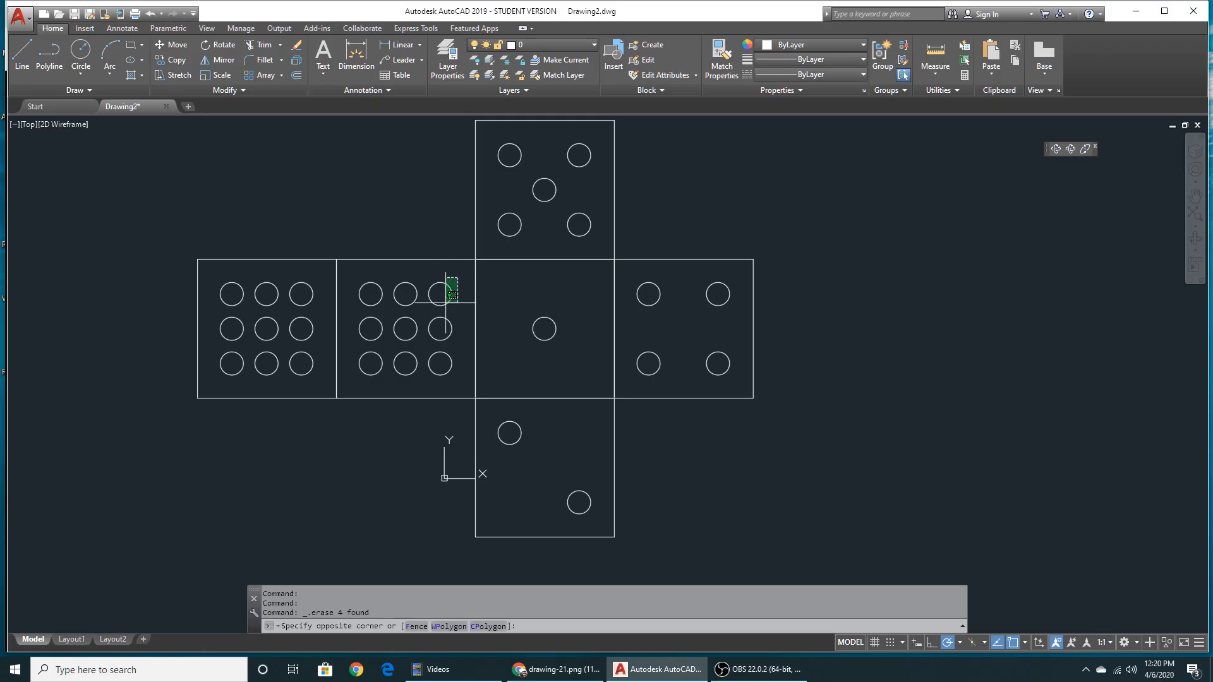
click(417, 311)
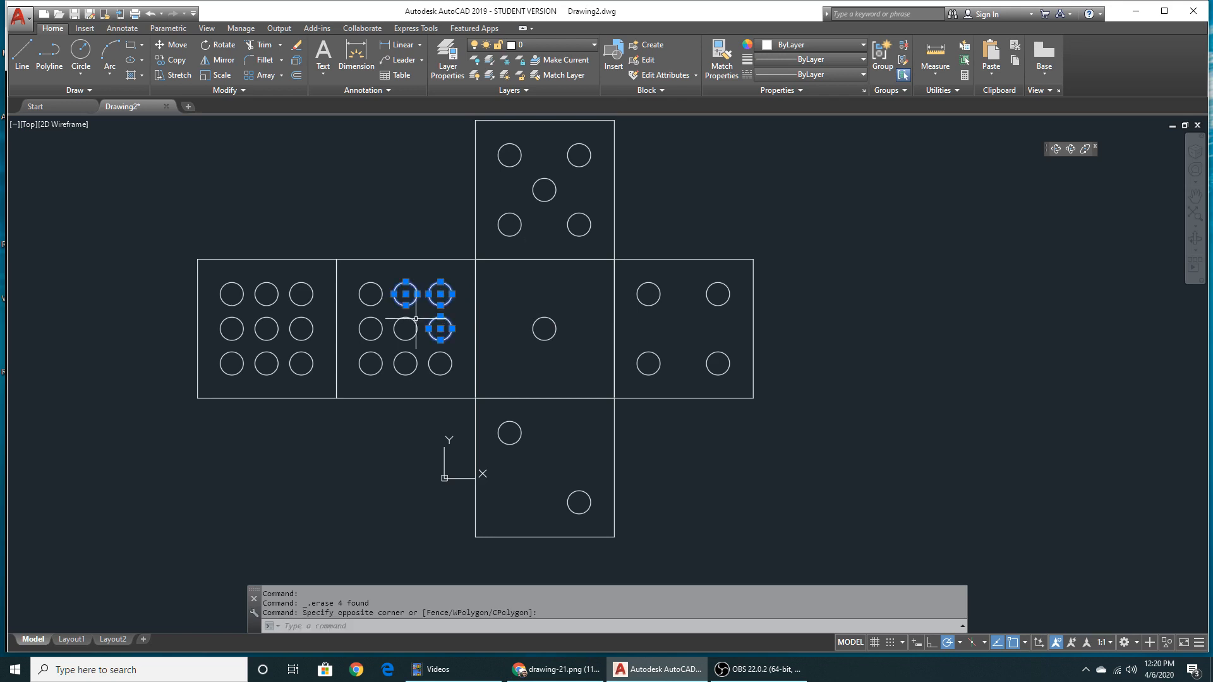
click(397, 393)
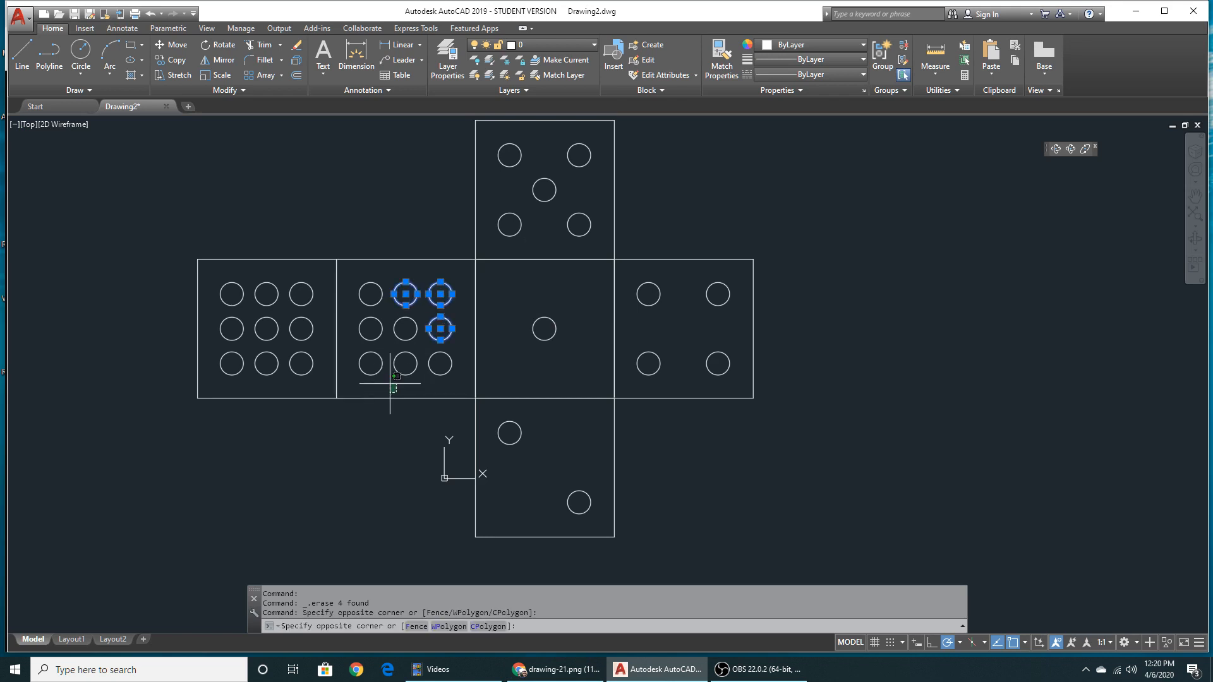
click(358, 339)
key(Delete)
Step: Erase the middle row of circles in the leftmost square, leaving six pips, and compare the pattern with the reference
key(alt+Tab)
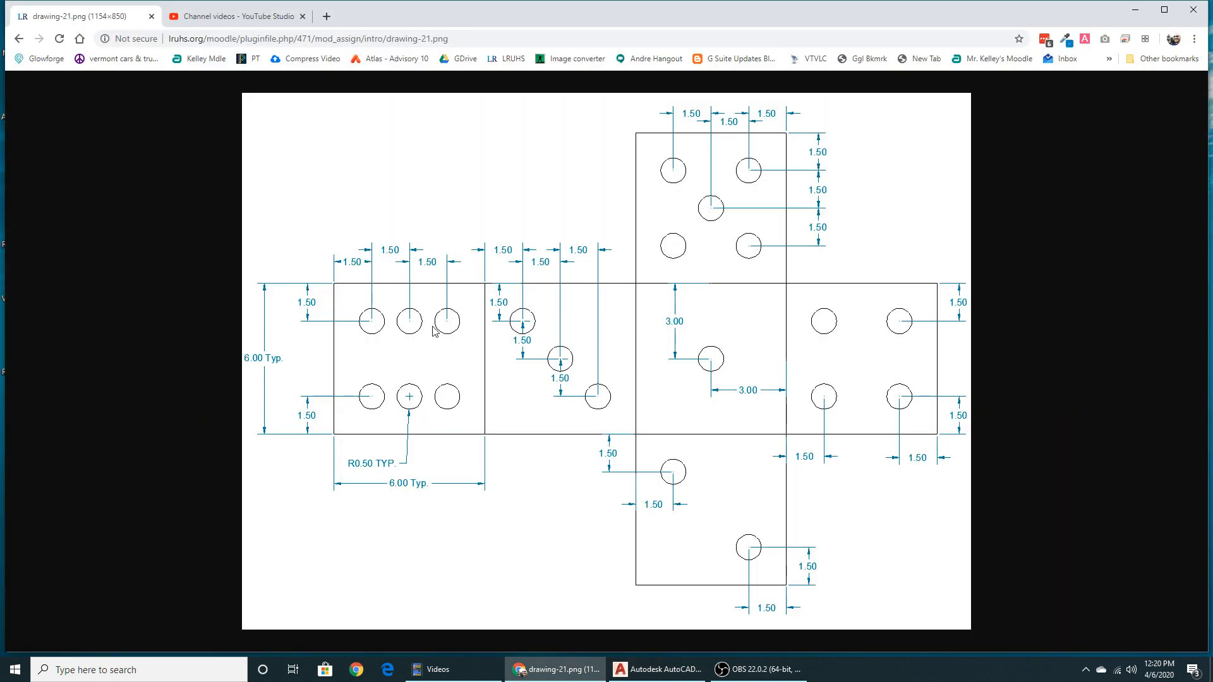
key(alt+Tab)
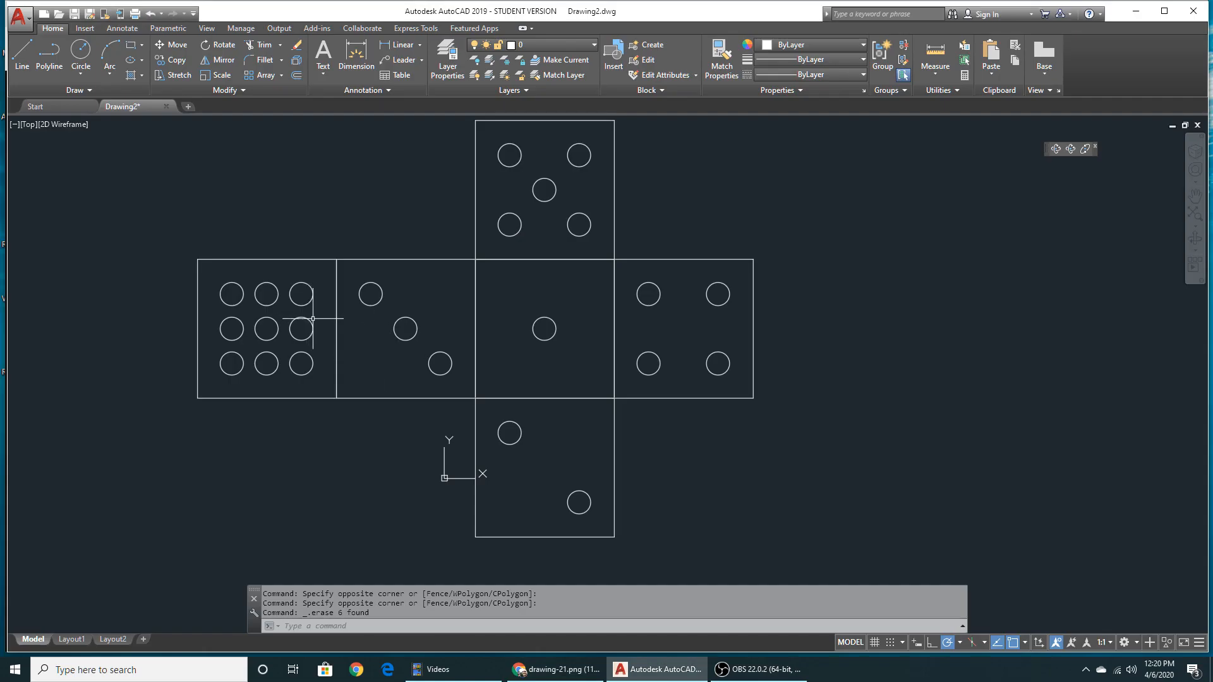
click(323, 313)
click(216, 345)
key(Delete)
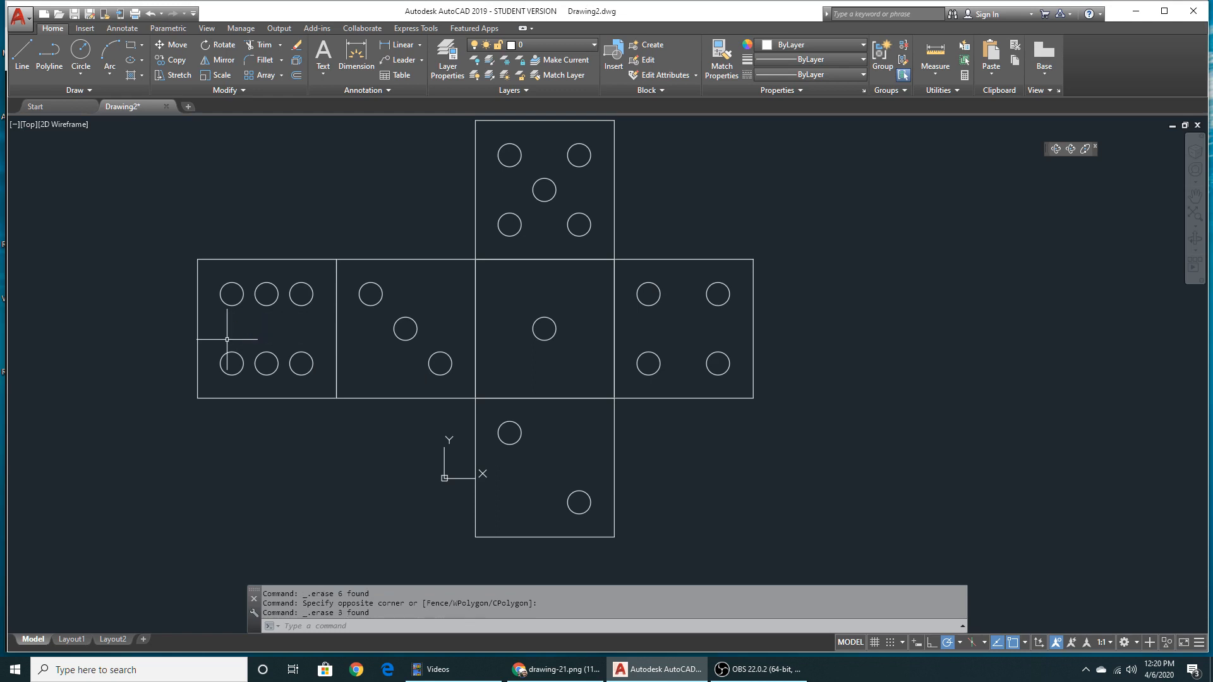
key(alt+Tab)
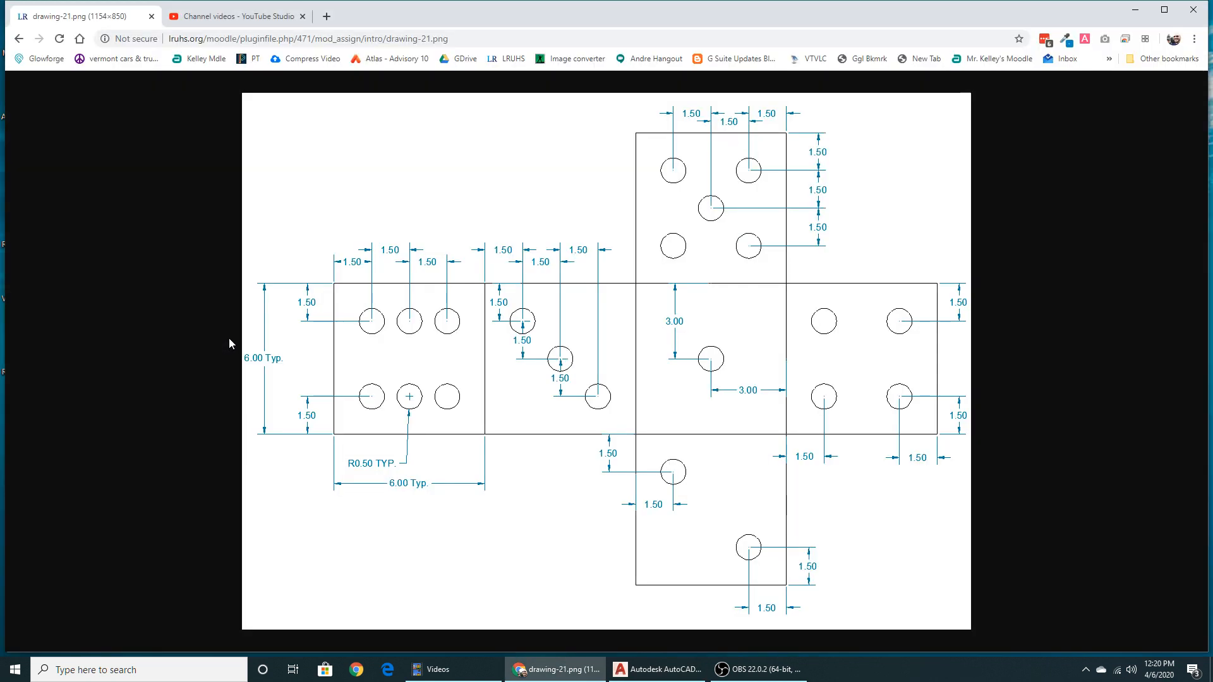
key(alt+Tab)
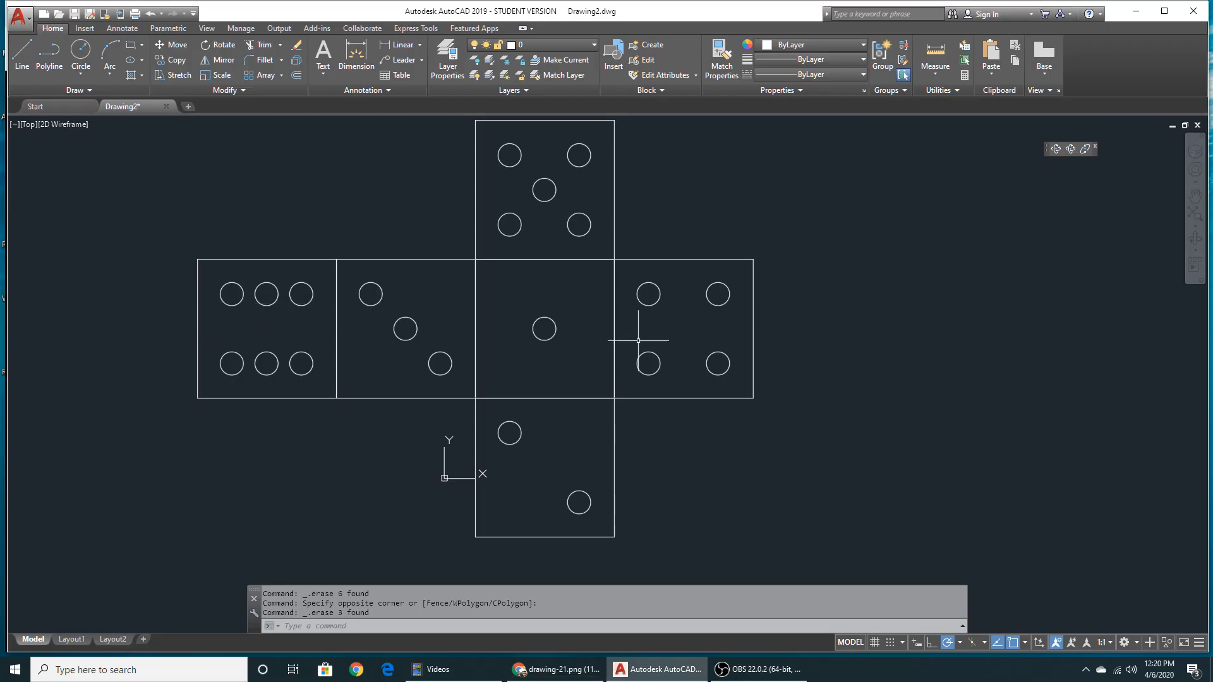
Step: Tilt the flat die pattern from the top view into an angled 3D view with Free Orbit
click(1195, 251)
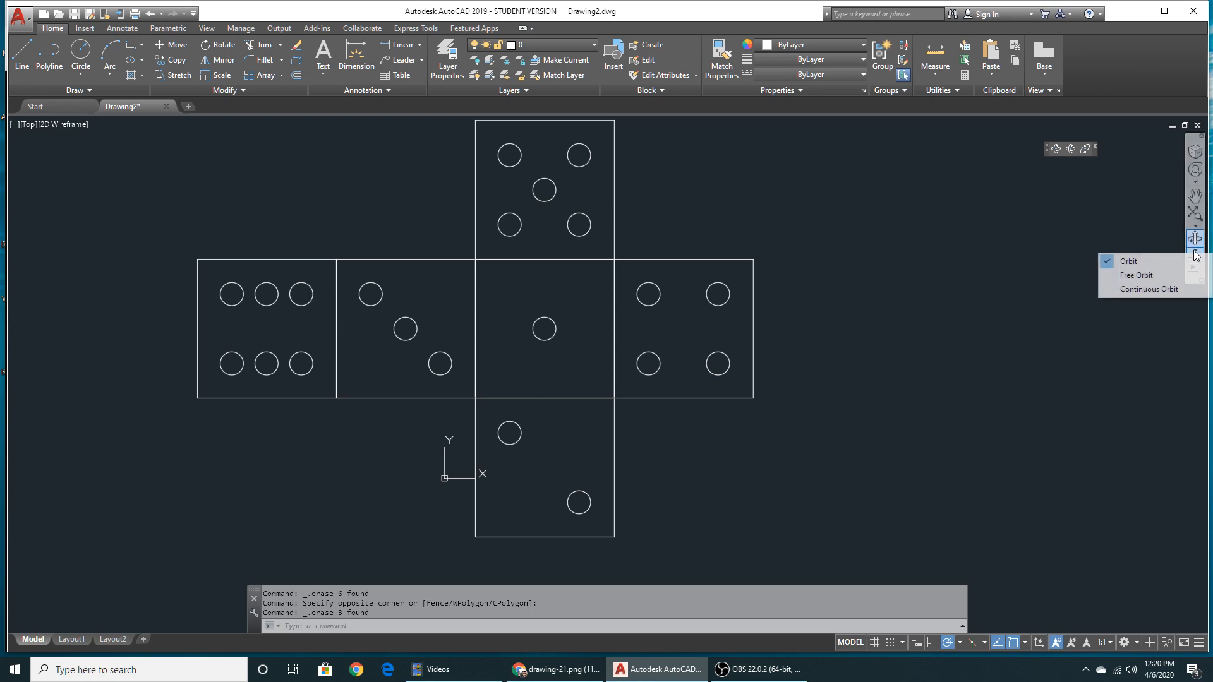
click(1151, 275)
drag(528, 526, 626, 384)
middle_drag(626, 374, 669, 430)
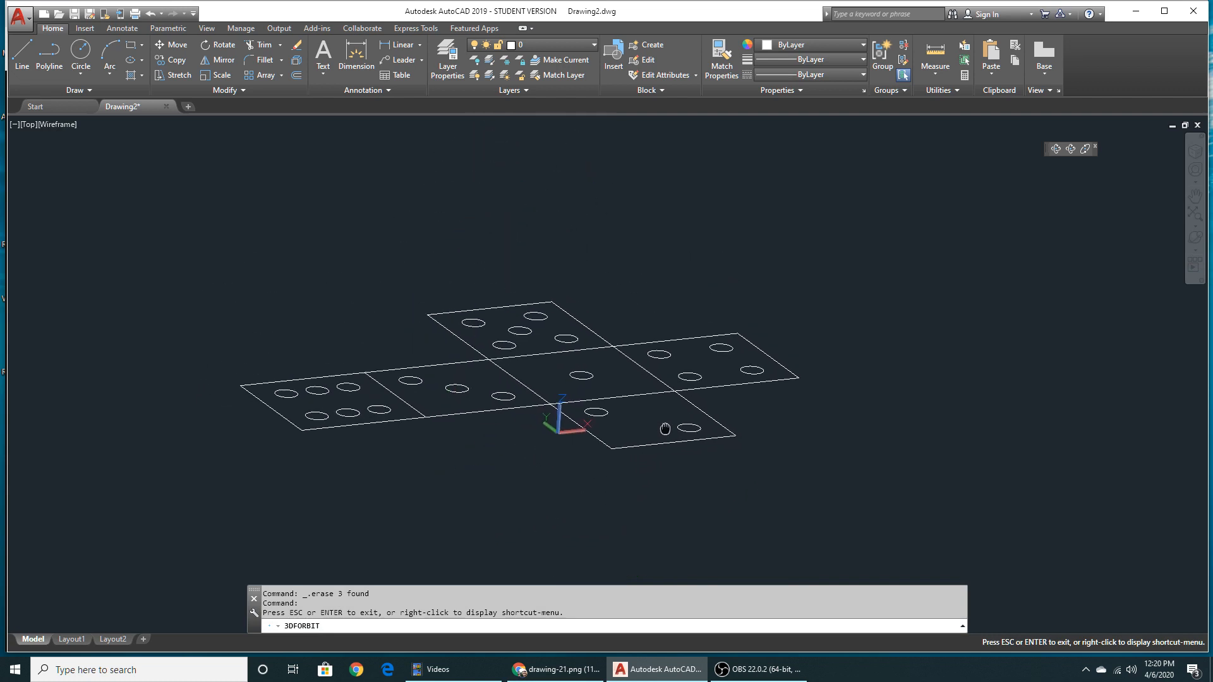
key(Escape)
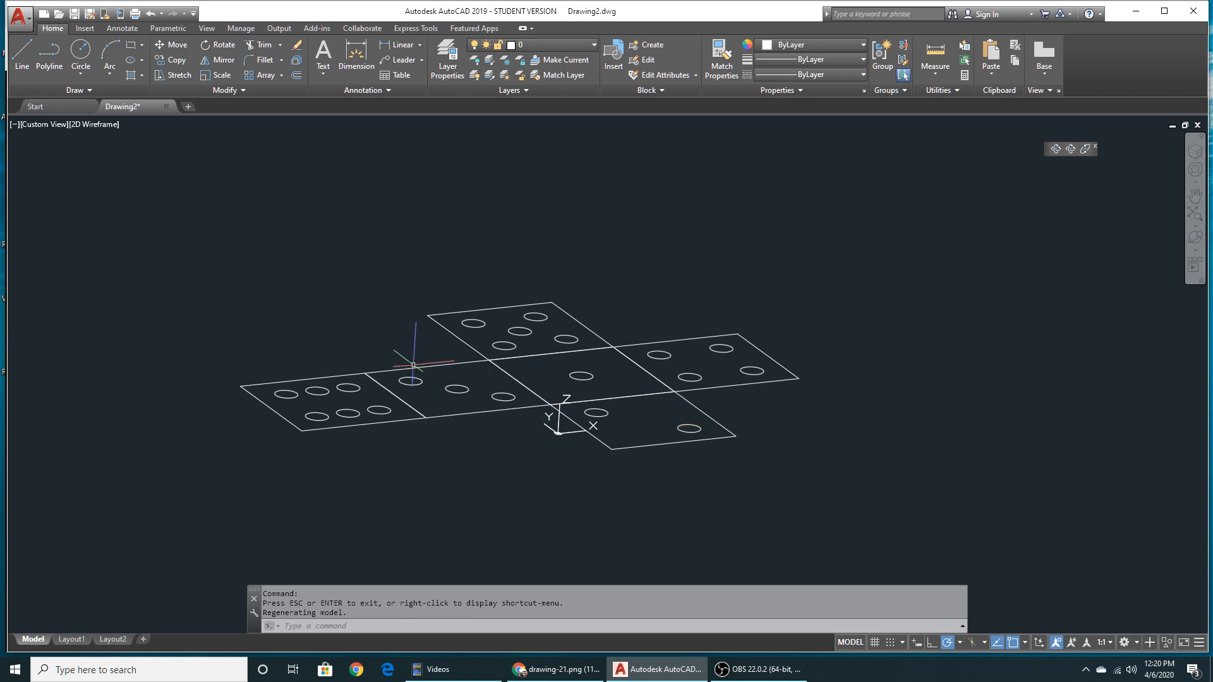
Step: 3DROTATE the four-pip face and its pips 90 degrees about the Y axis, based at the front corner of its edge shared with the one-pip face
text(3DROTATE)
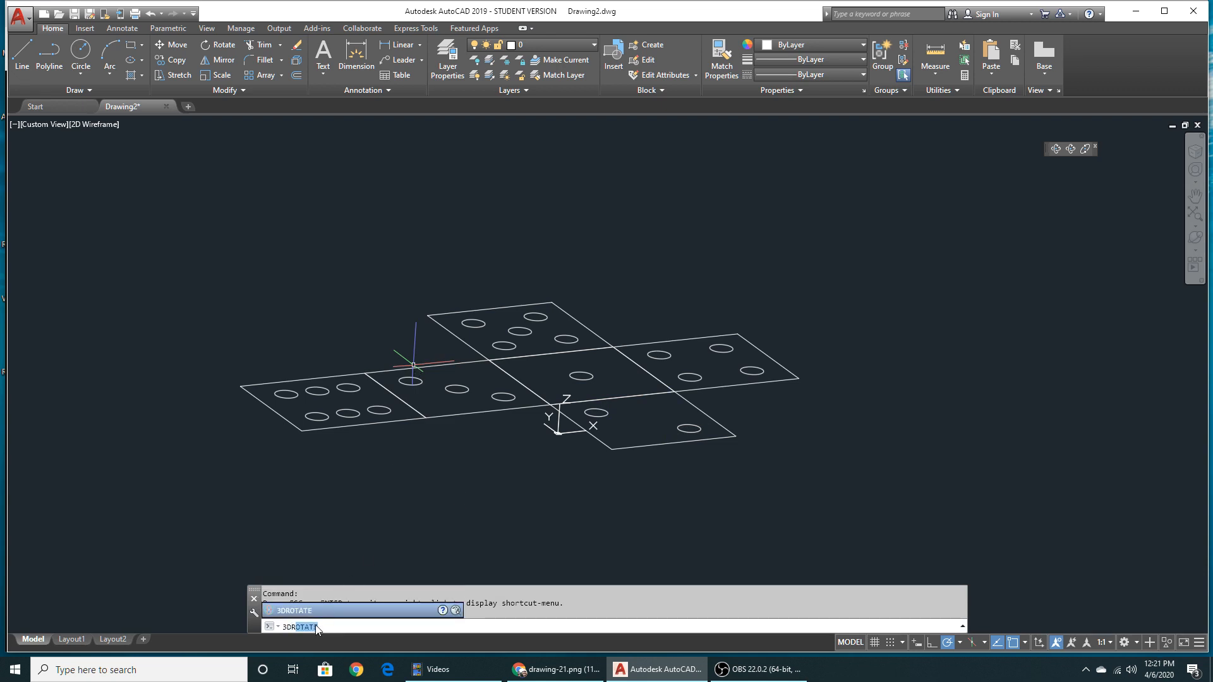
key(Return)
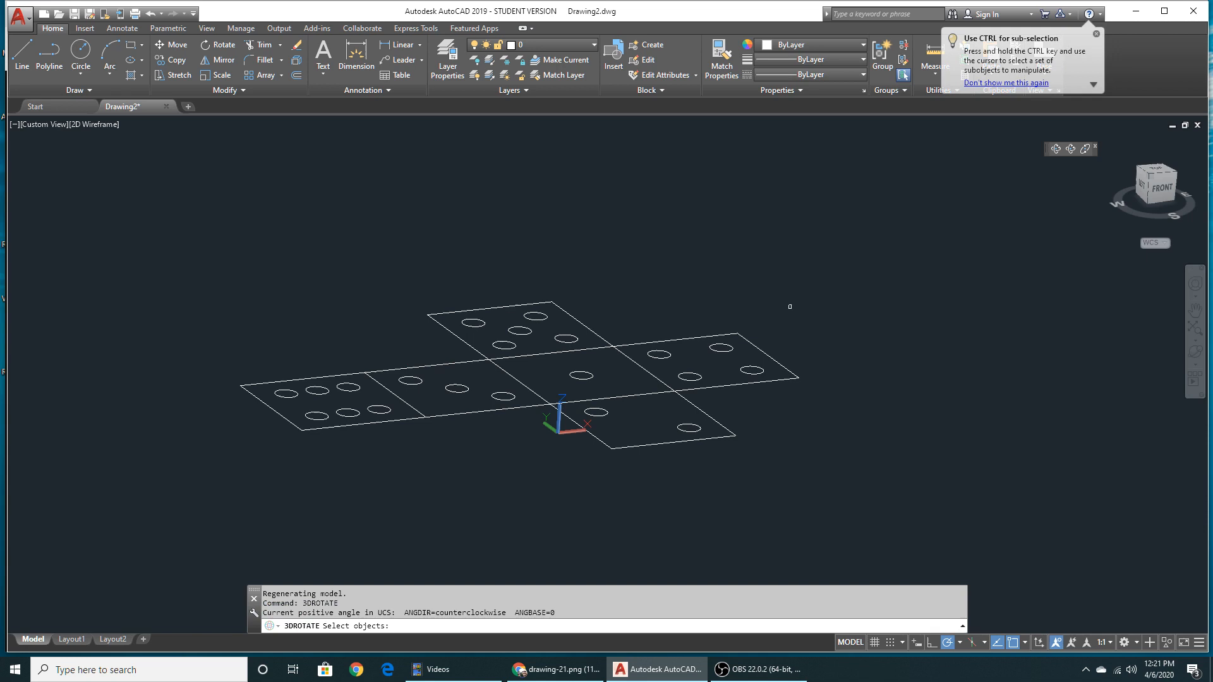
click(817, 308)
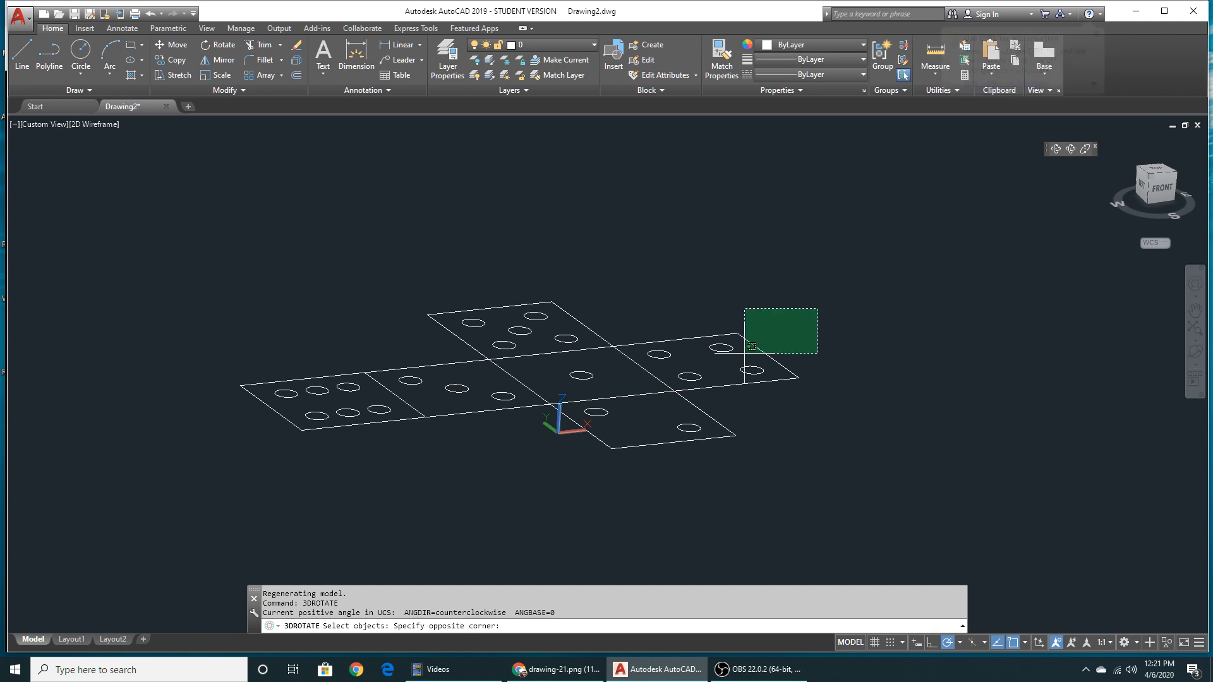
click(664, 373)
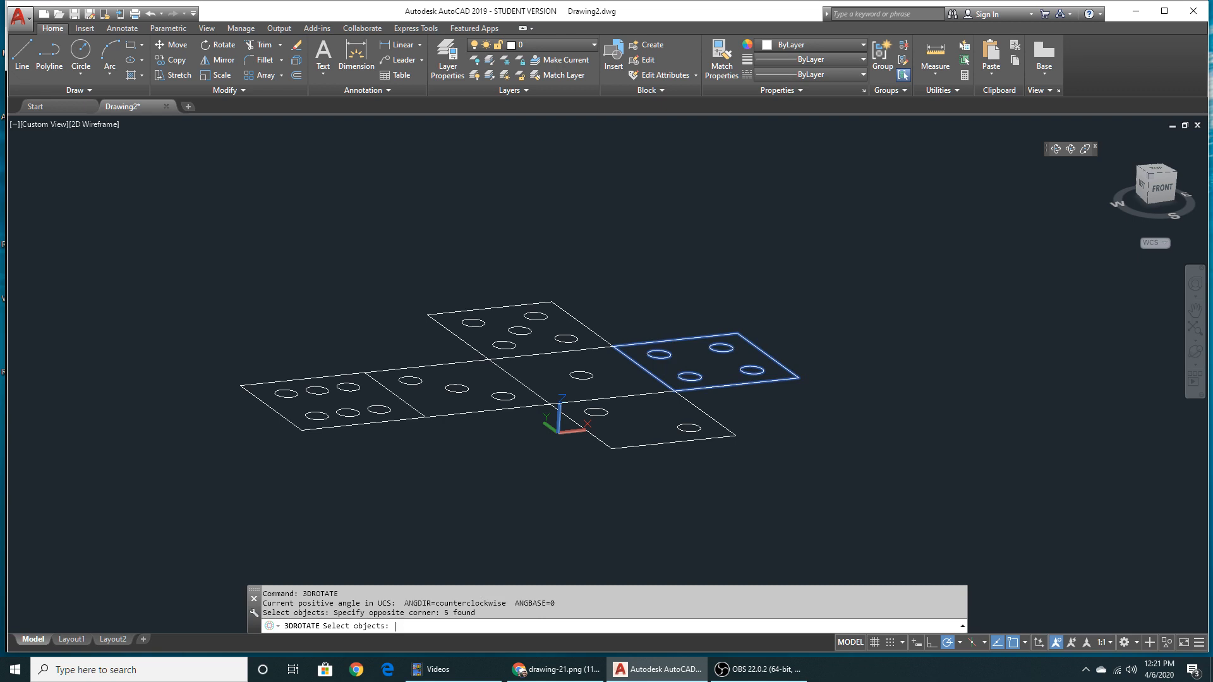
key(Return)
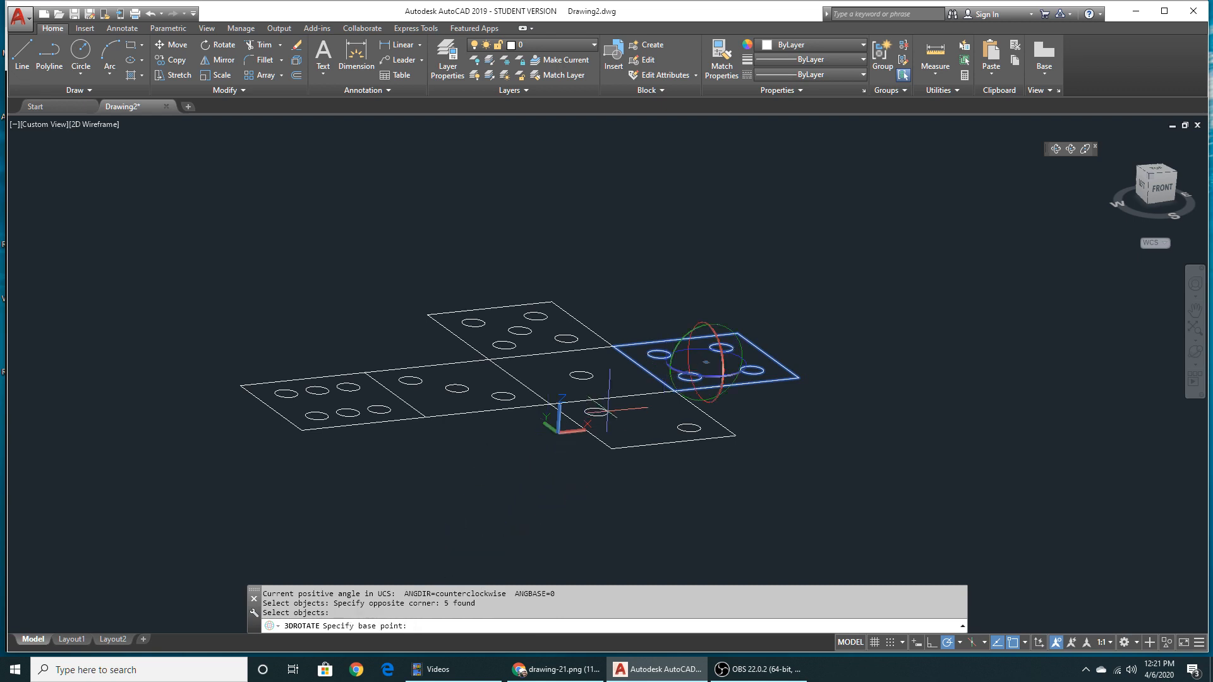
scroll(673, 390, up, 3)
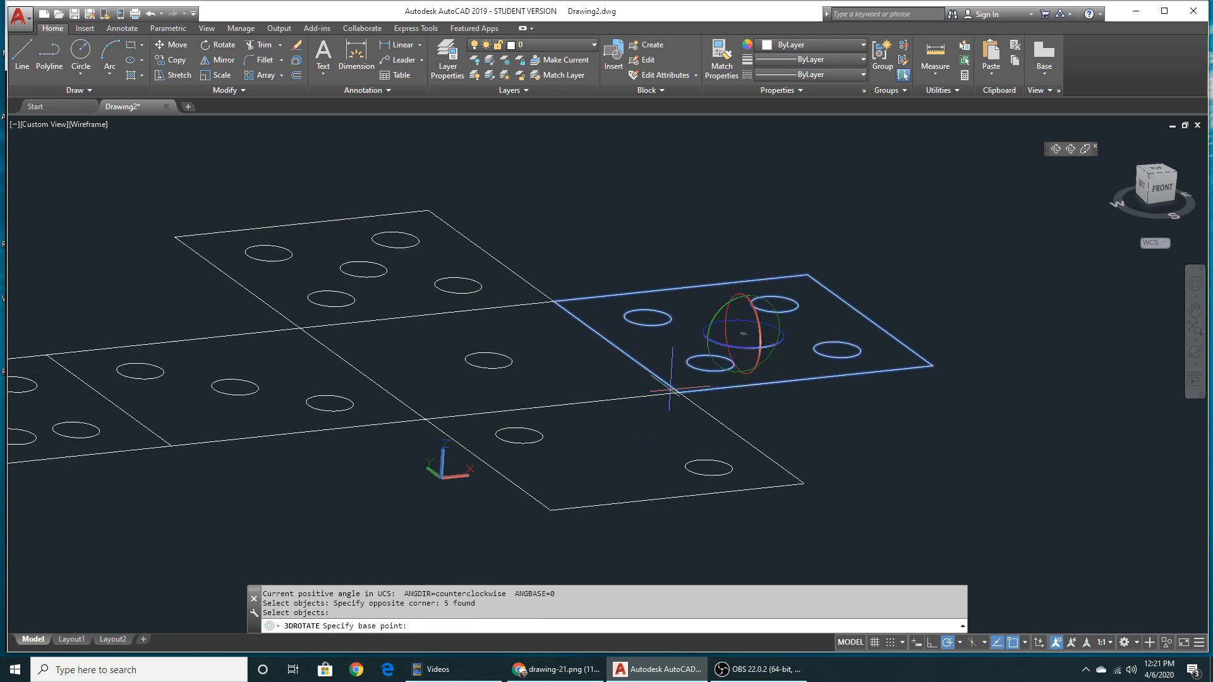
click(679, 393)
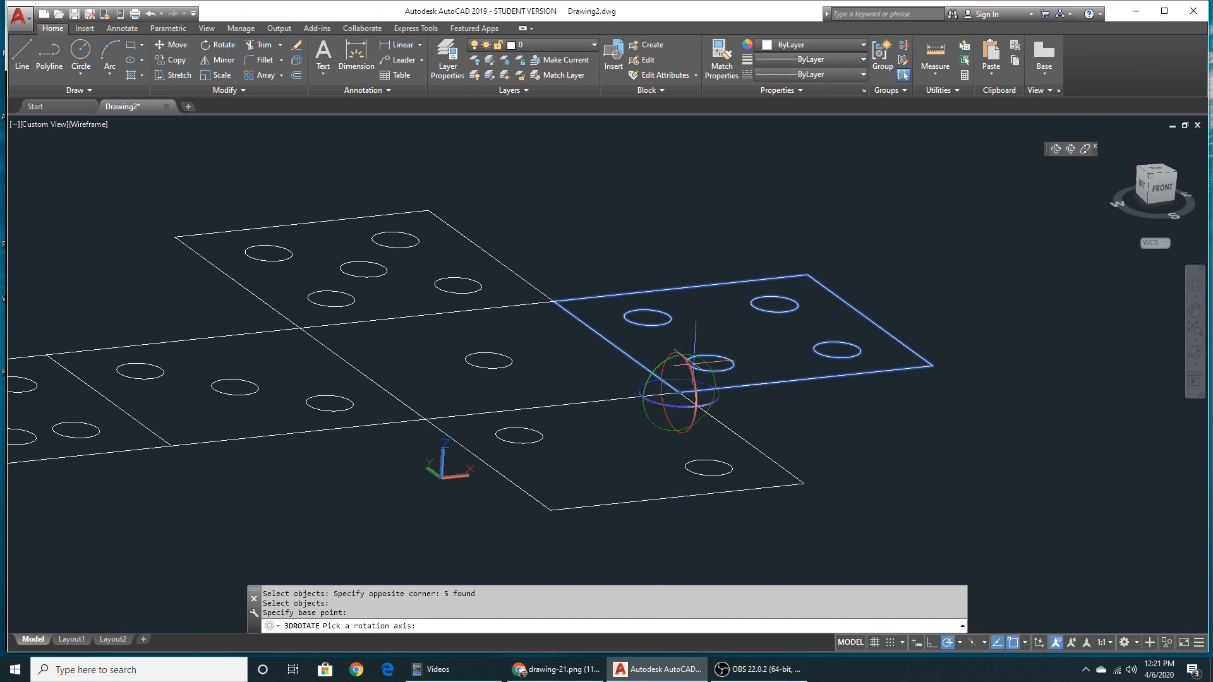
mouse_move(777, 428)
shift+middle_down()
mouse_move(701, 433)
mouse_move(809, 428)
mouse_move(726, 436)
mouse_move(755, 434)
shift+middle_up()
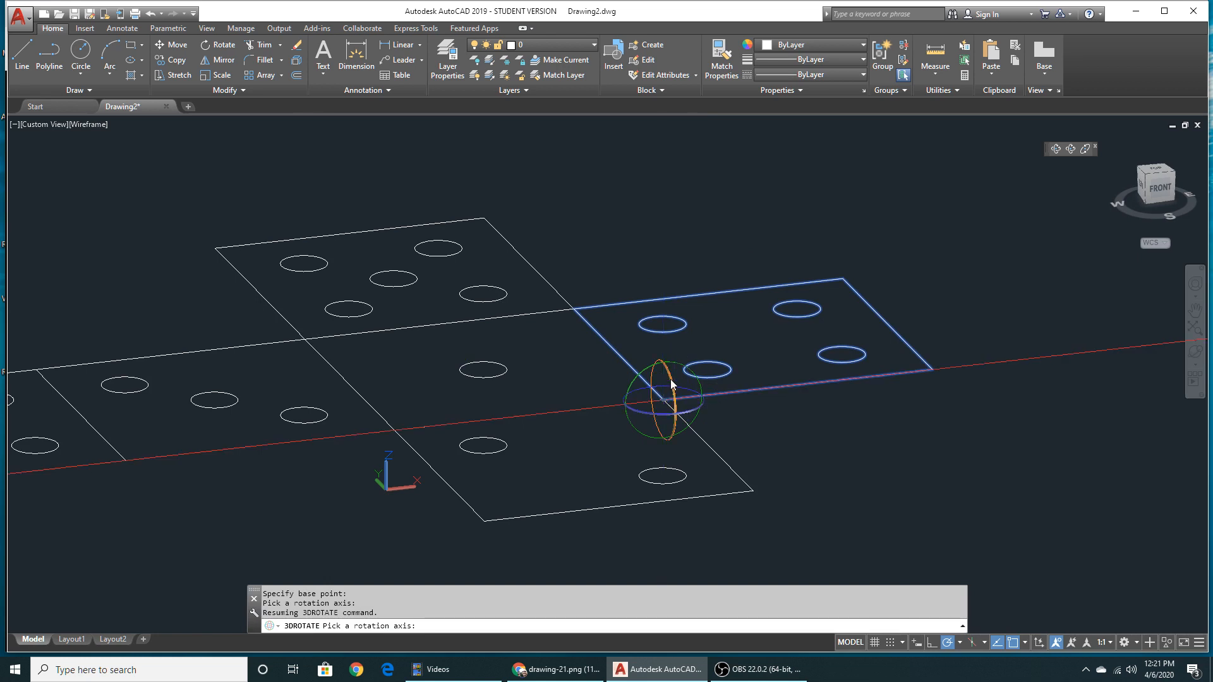
shift+middle_drag(794, 441, 750, 442)
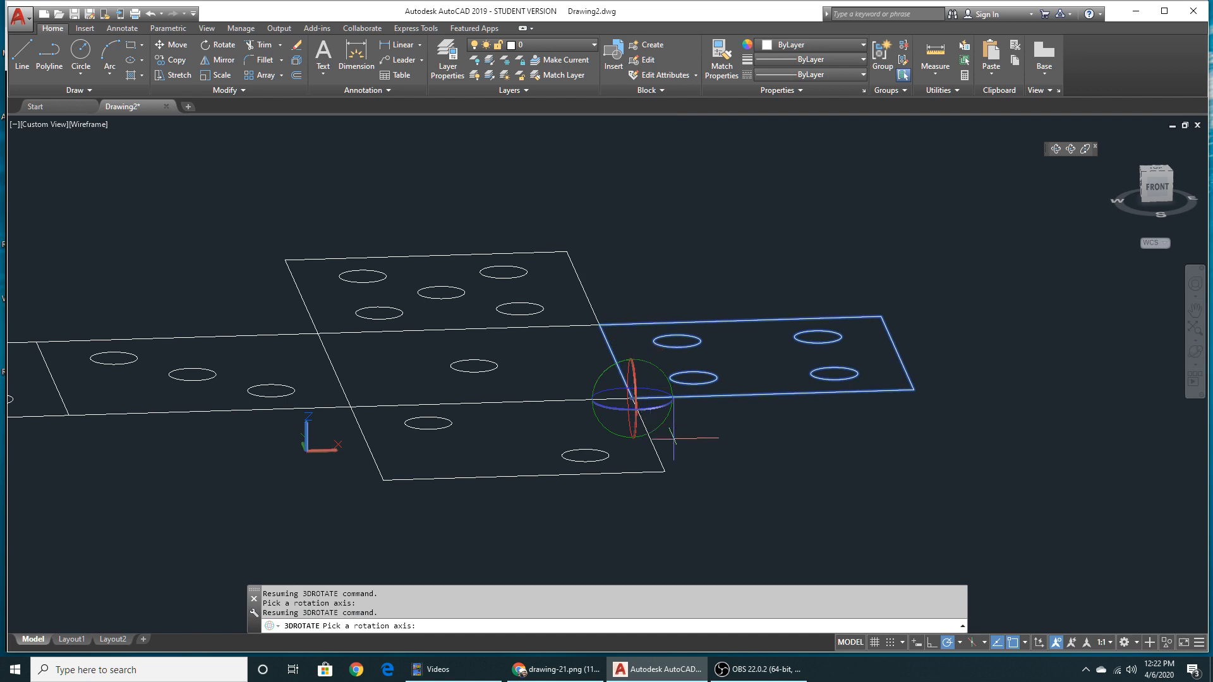
click(650, 362)
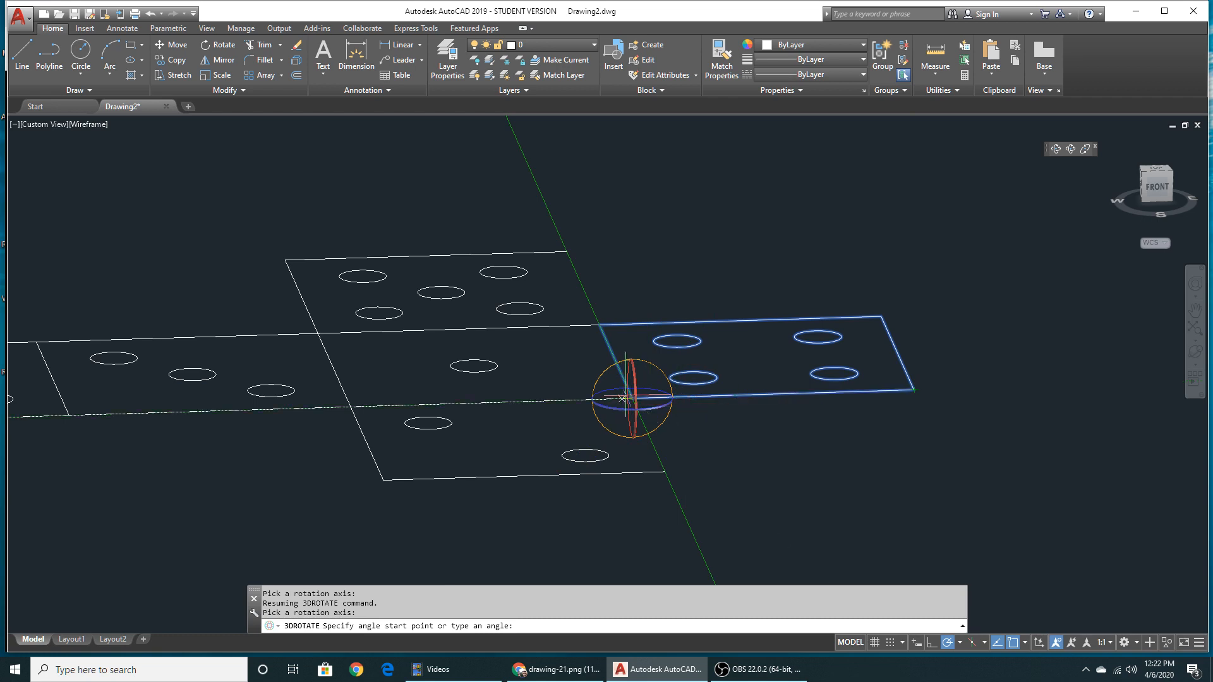
click(914, 390)
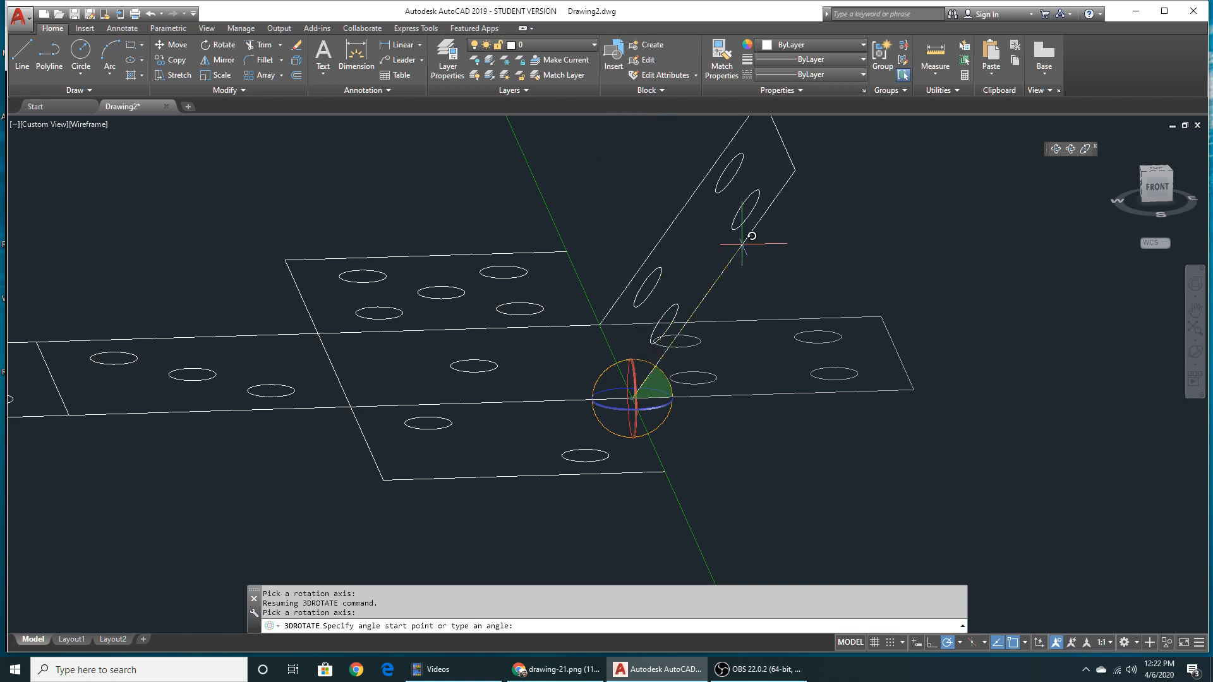
text(0)
key(Return)
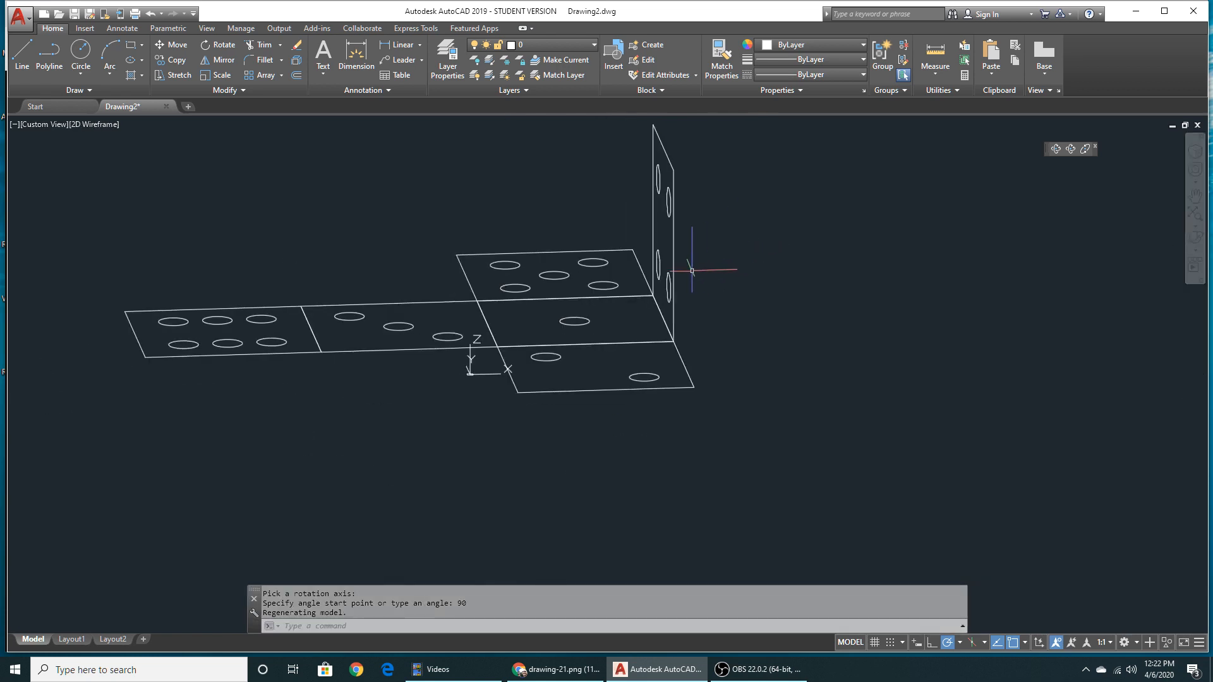
Step: Try to 3DROTATE the two-pip face 90 degrees about the X axis along its edge shared with the one-pip face, and undo the rotation
key(Return)
click(698, 361)
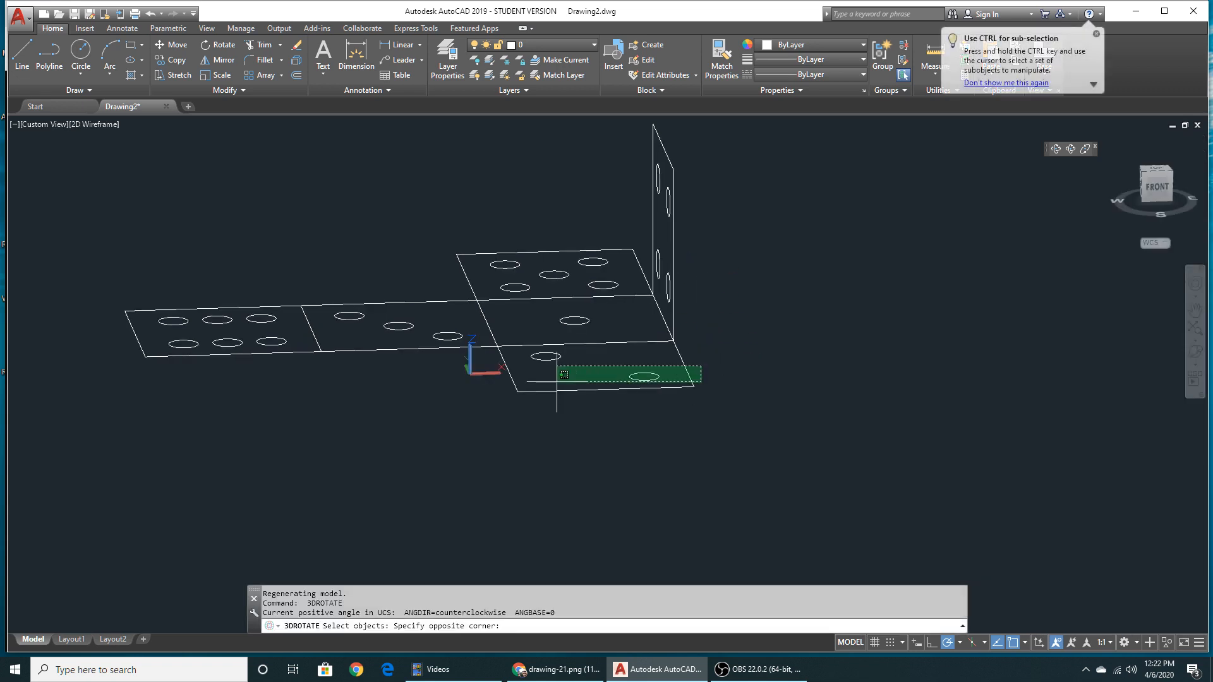
click(508, 383)
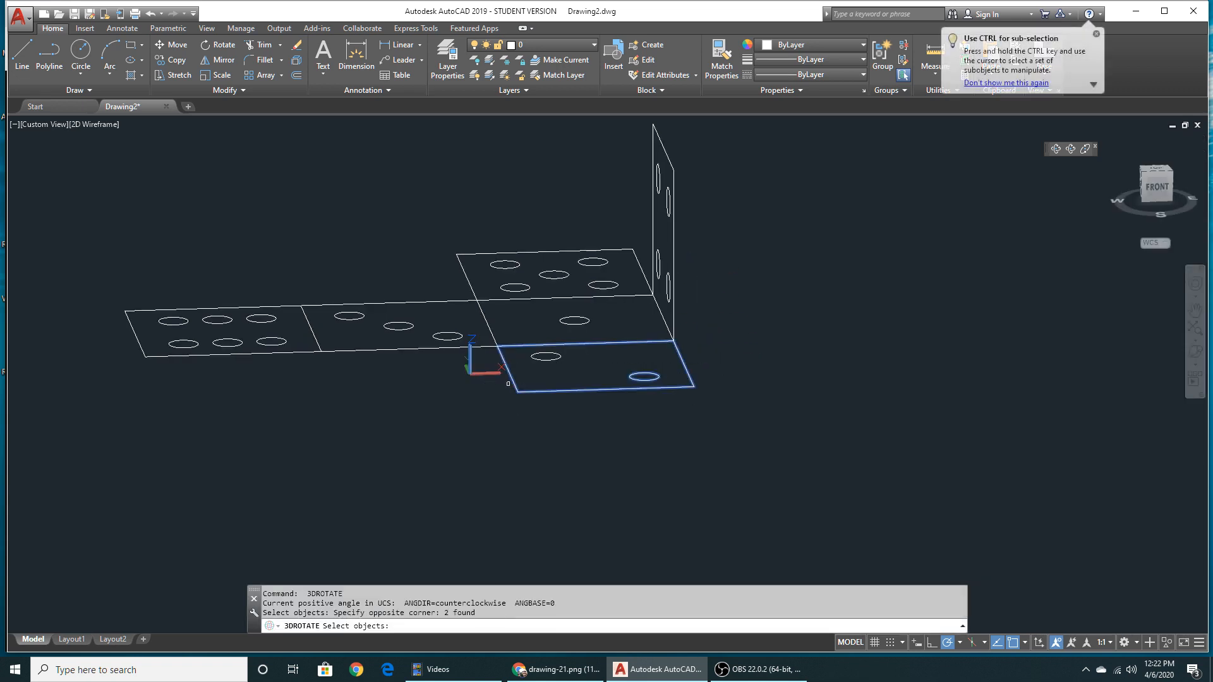
click(535, 359)
key(Return)
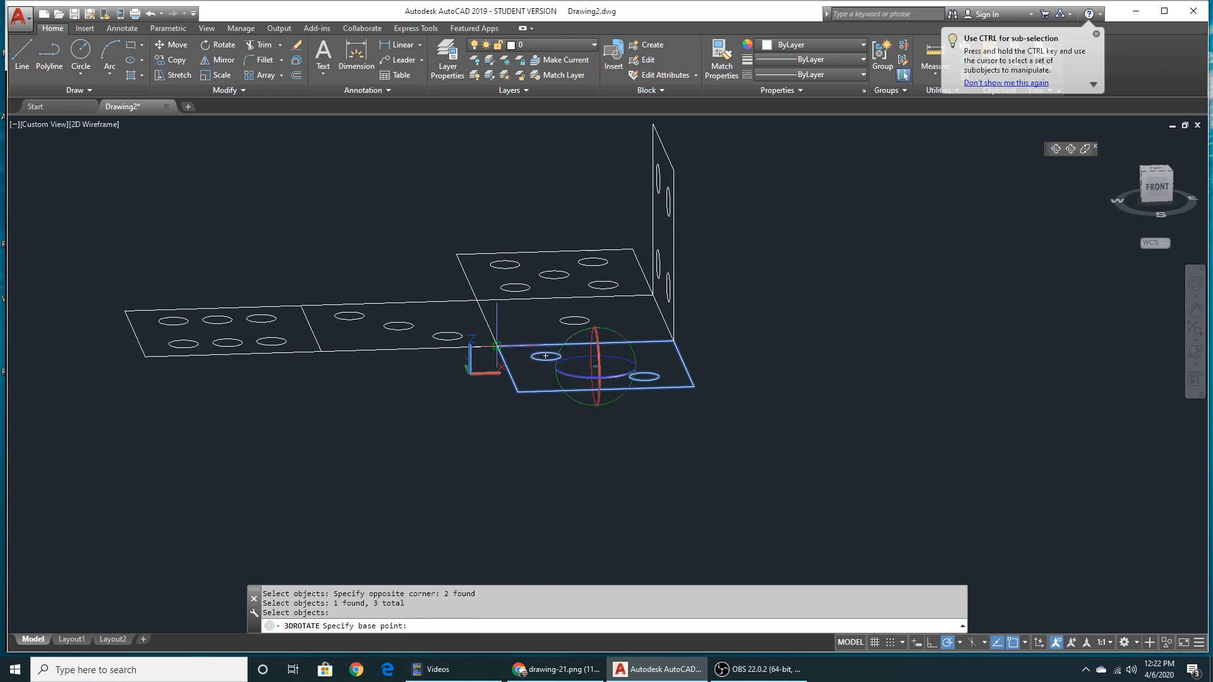
click(498, 346)
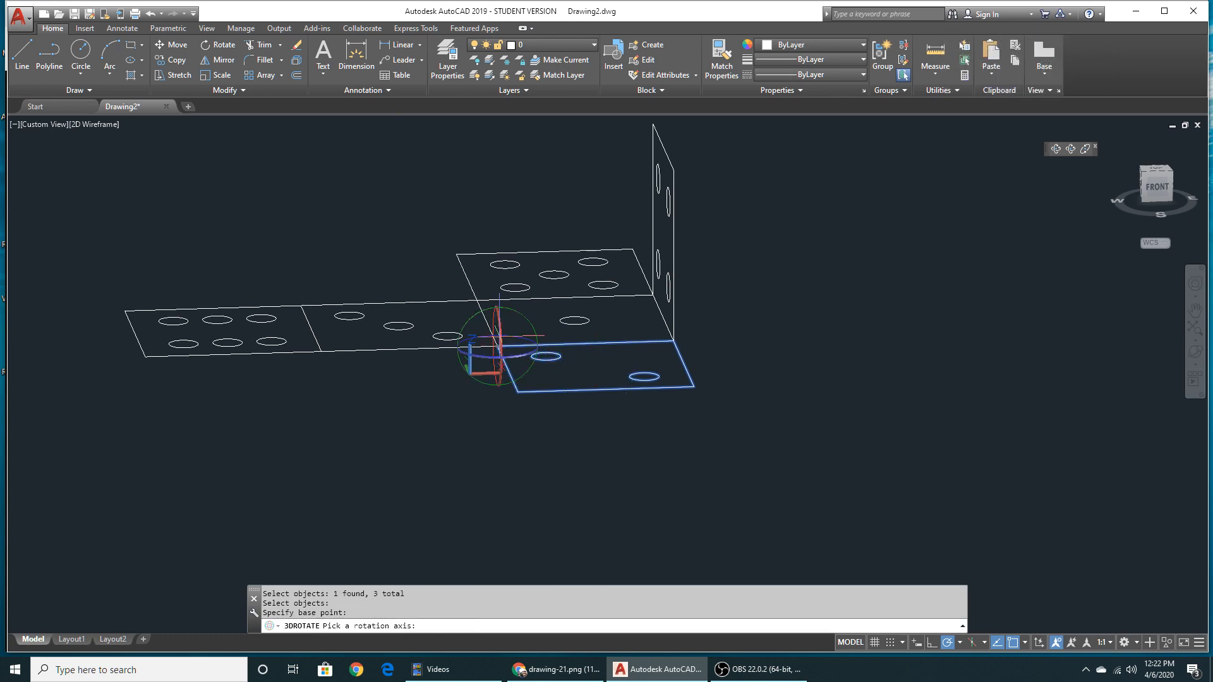
click(501, 327)
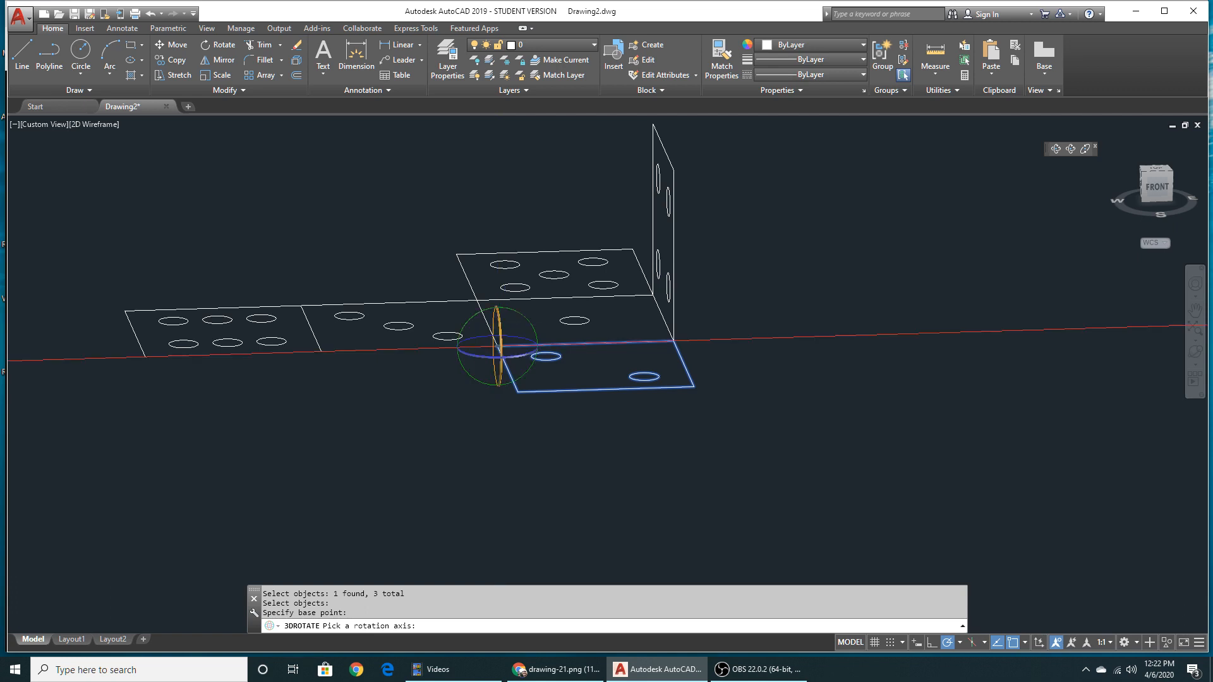
key(Return)
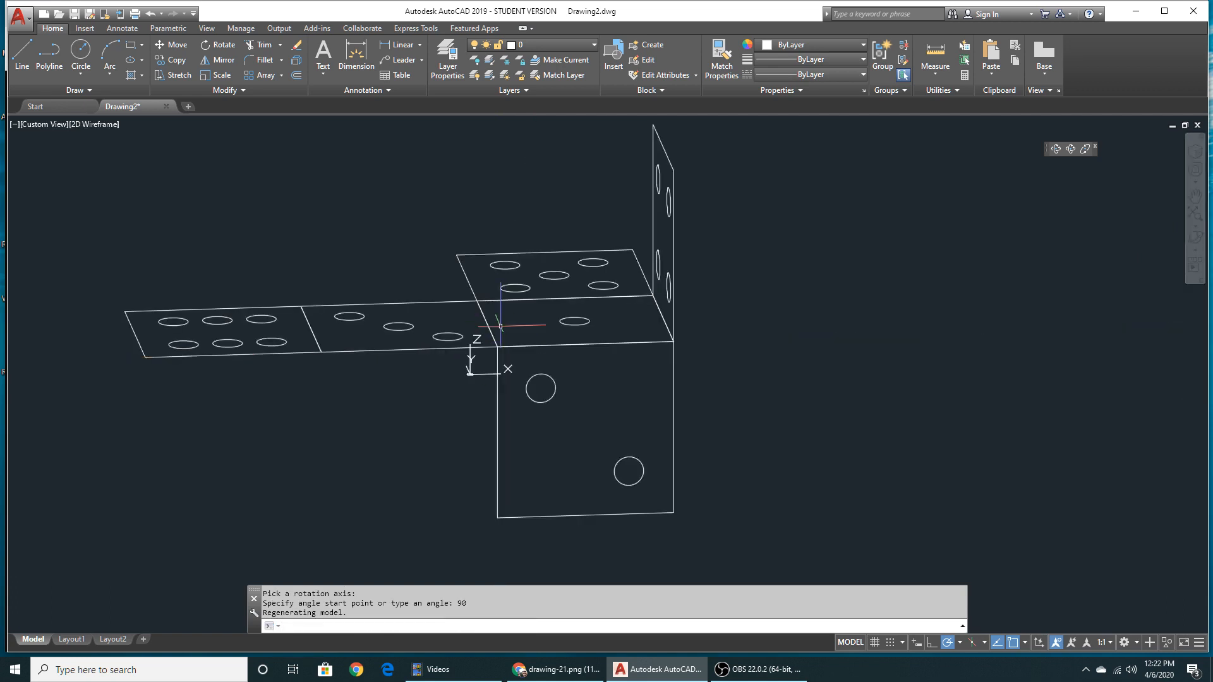
text(u)
key(Return)
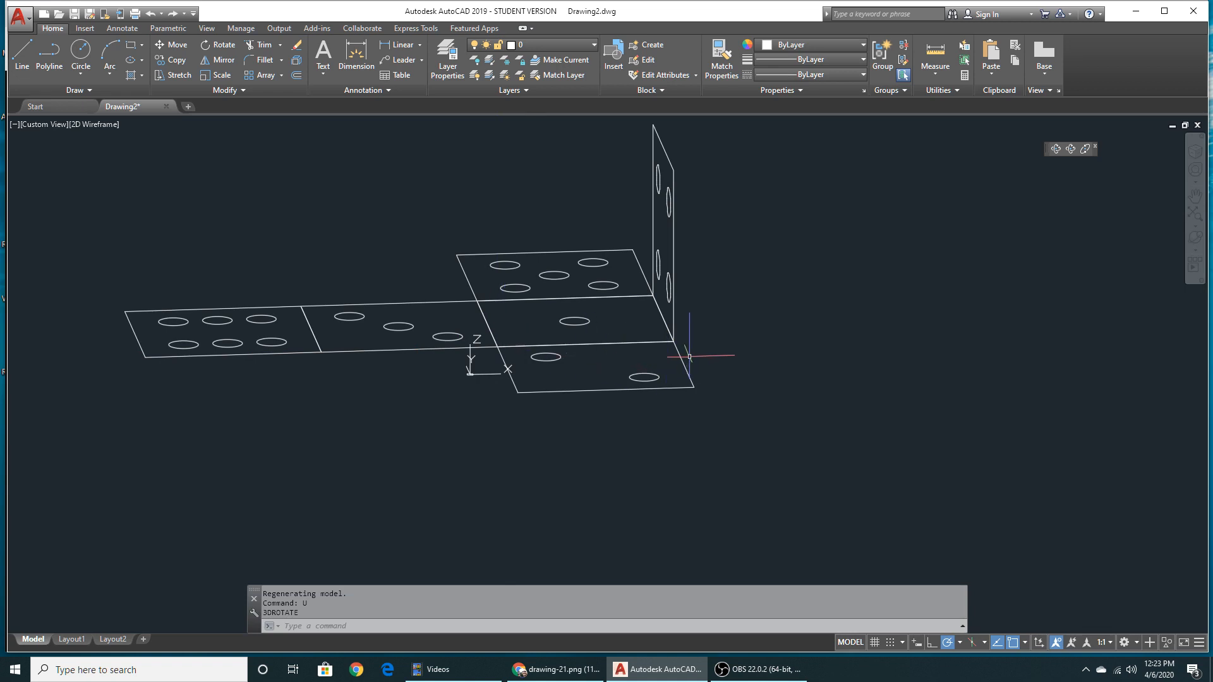
Step: 3DROTATE the two-pip face and its pips -90 degrees about the X axis along its edge shared with the one-pip face
text(3dr)
key(Return)
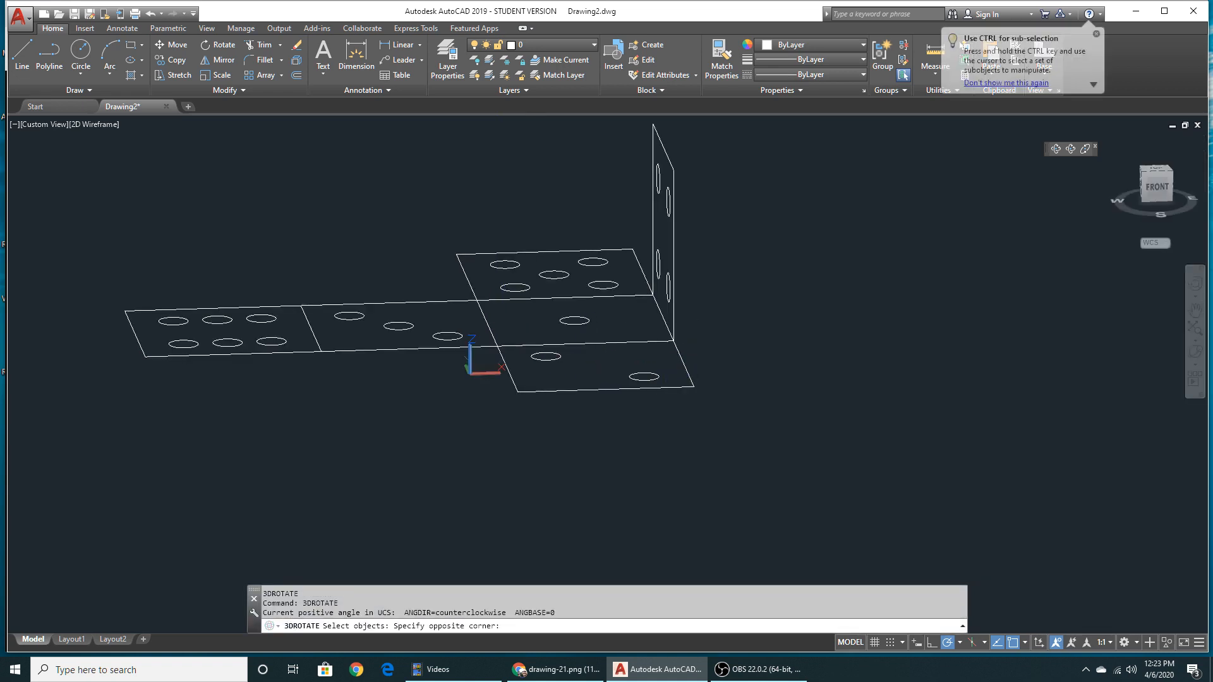
click(700, 350)
click(520, 411)
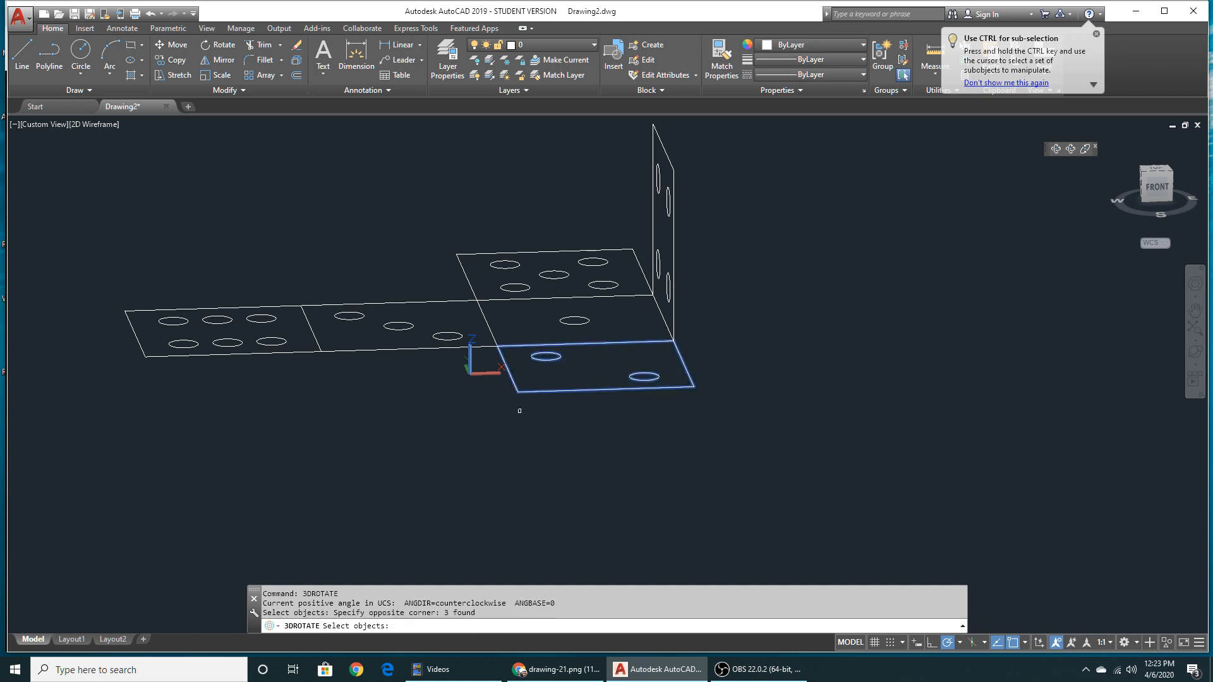
key(Return)
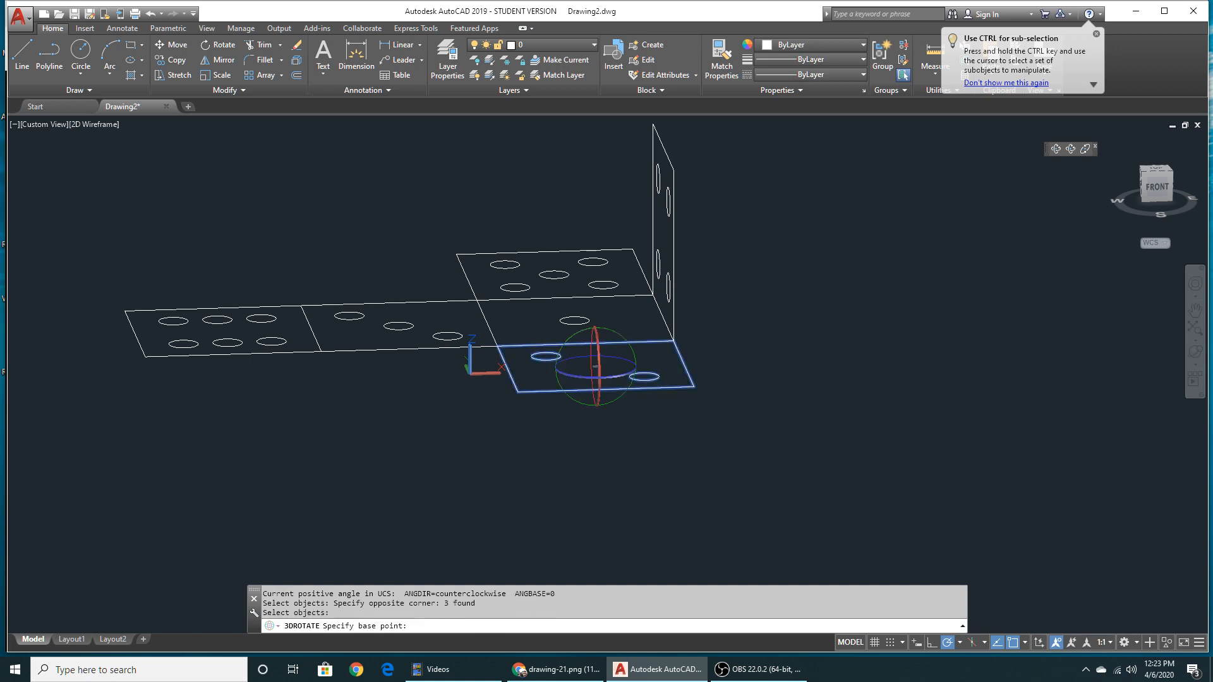
click(498, 346)
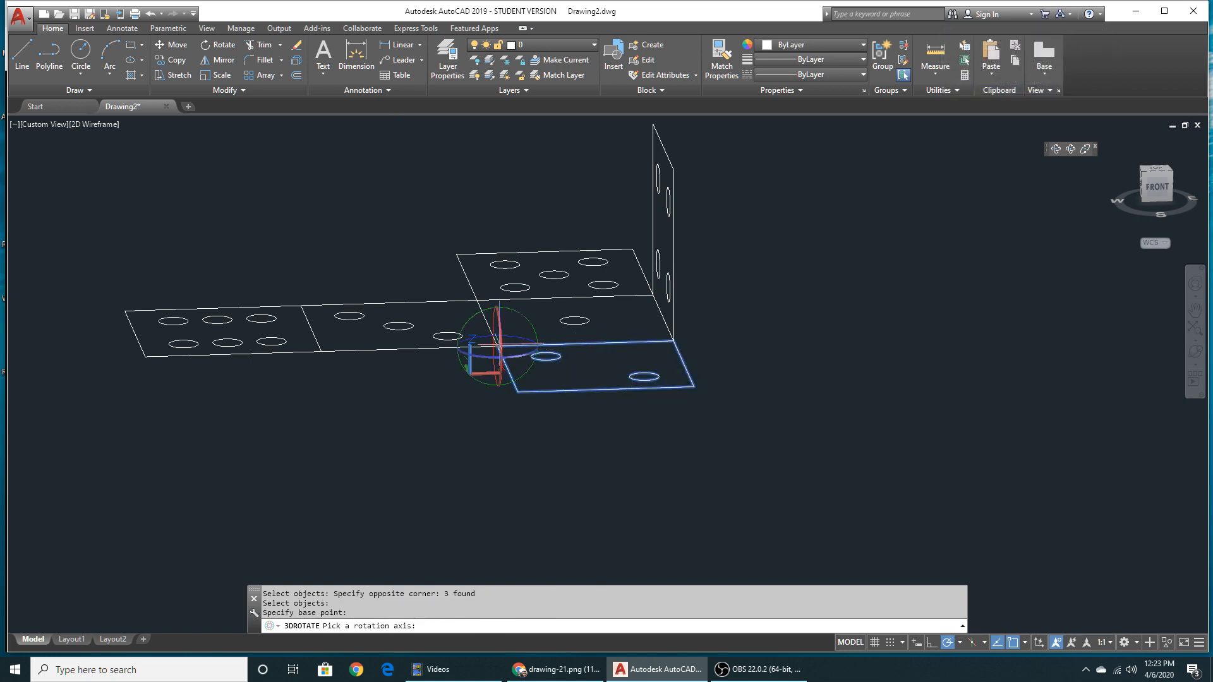
click(500, 326)
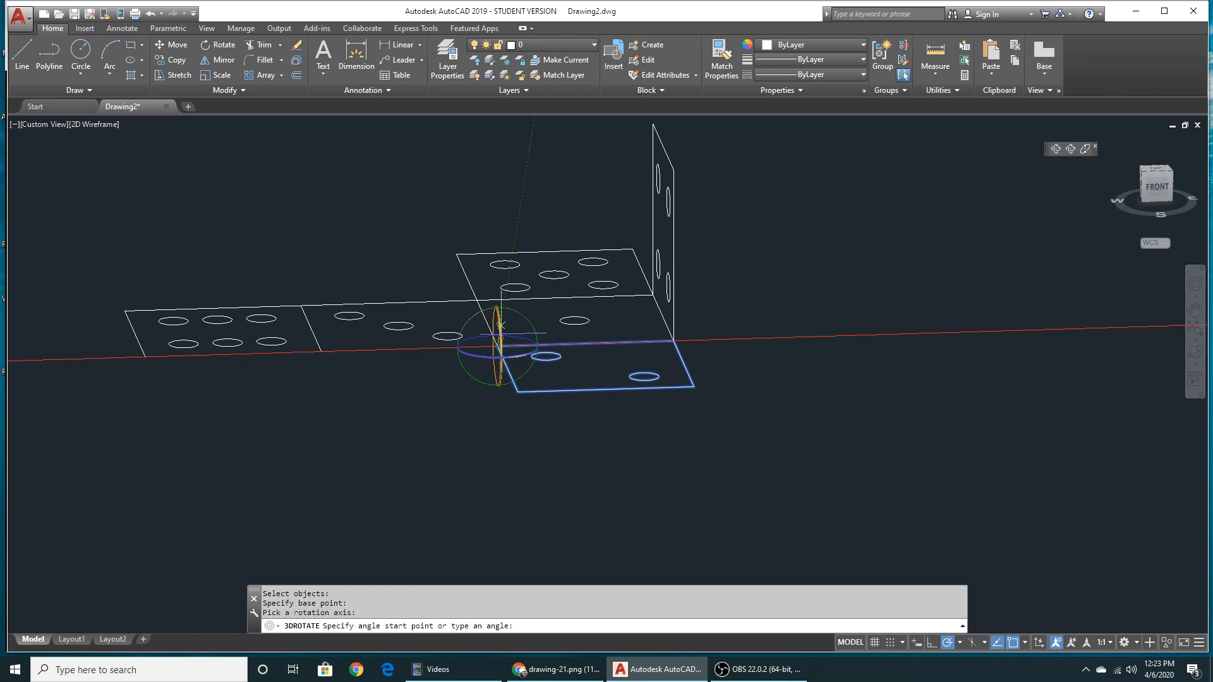
key(Return)
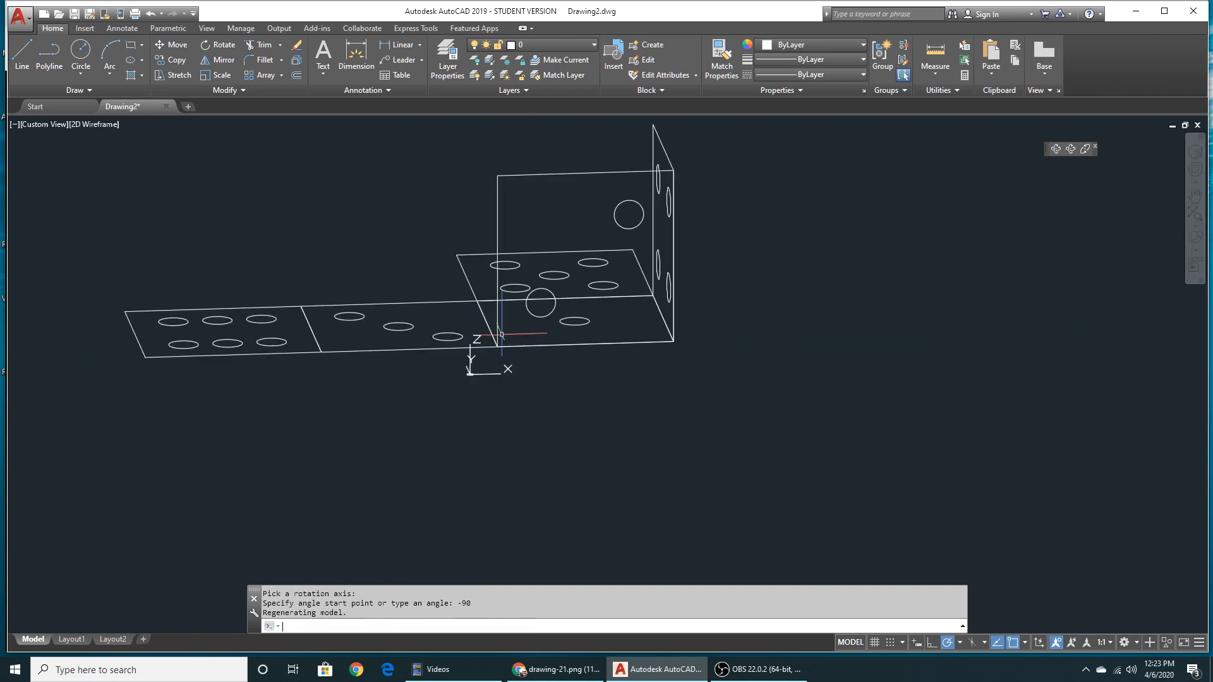
Step: 3DROTATE the five-pip face and its pips -90 degrees about the X axis along its edge shared with the one-pip face
shift+middle_drag(552, 362, 667, 370)
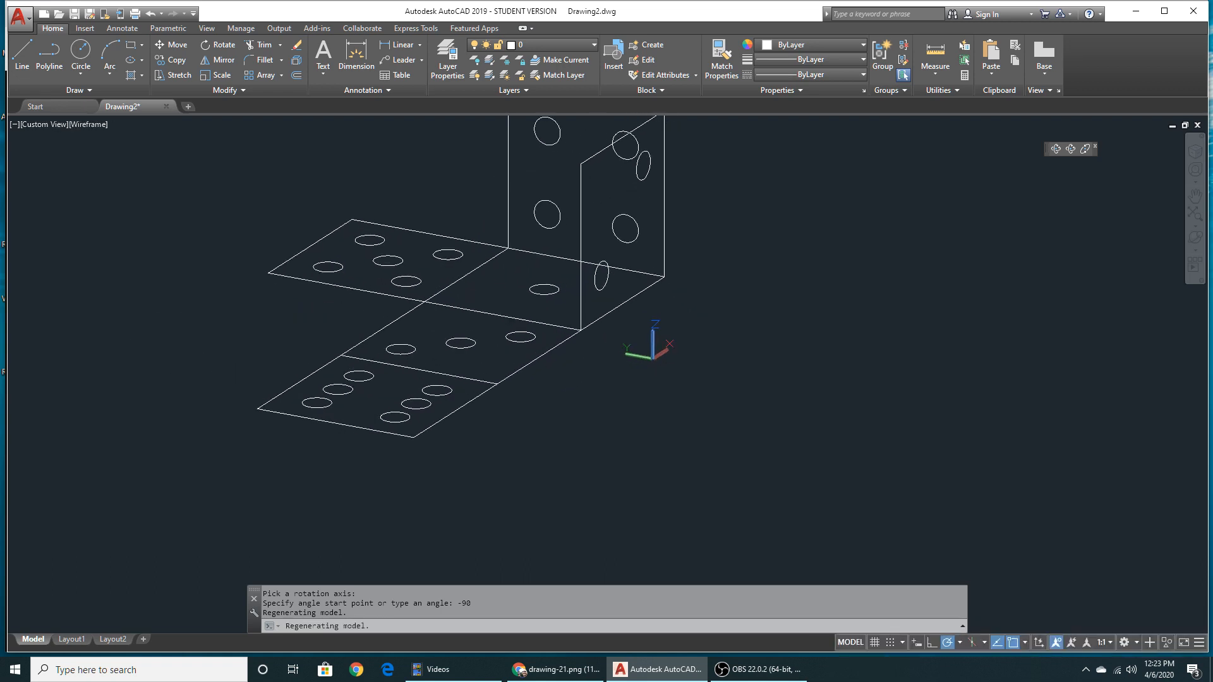
key(Return)
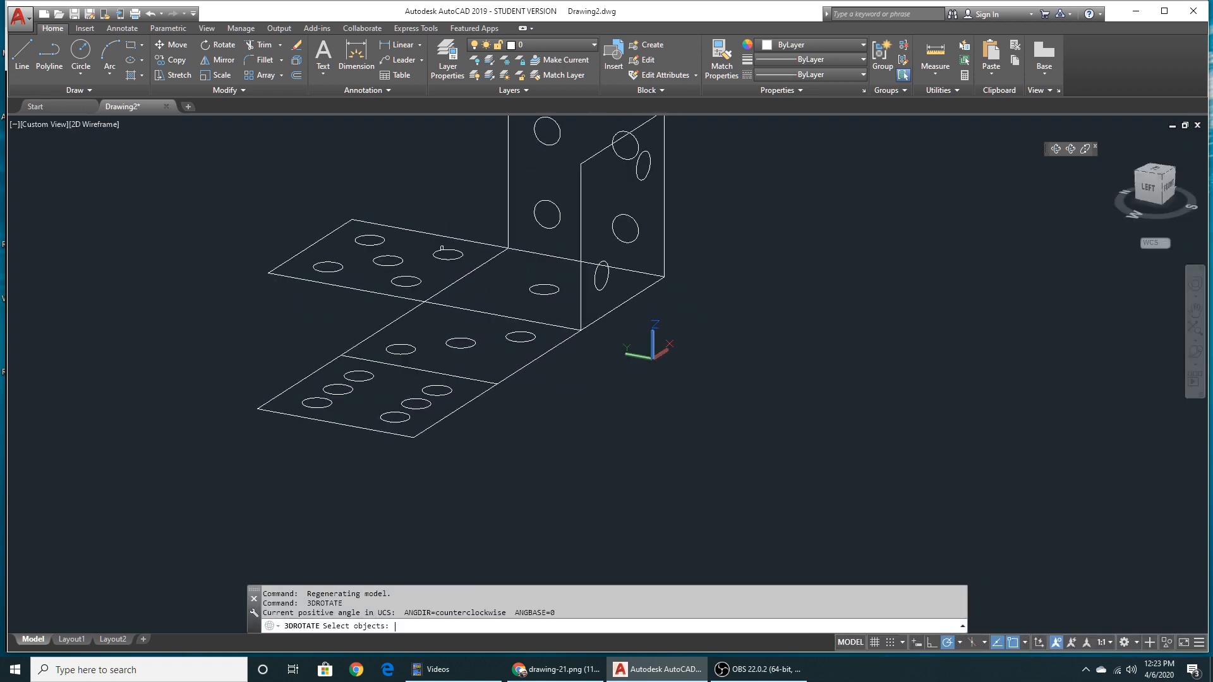
click(449, 220)
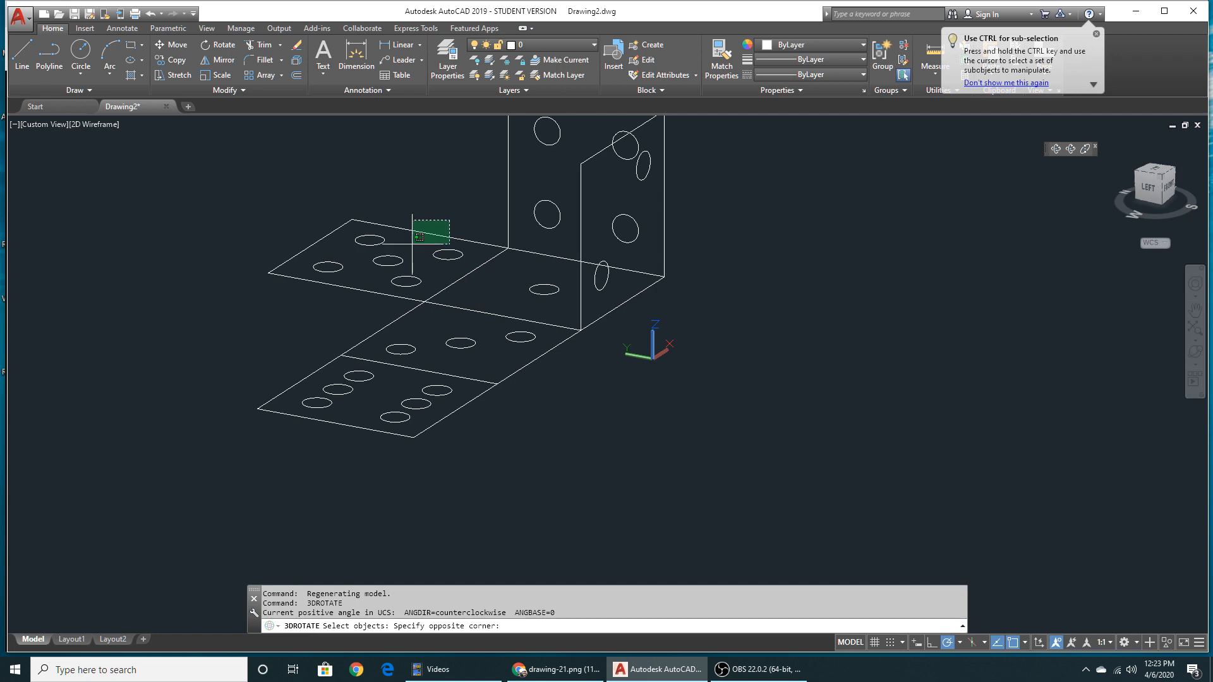
click(262, 278)
key(Return)
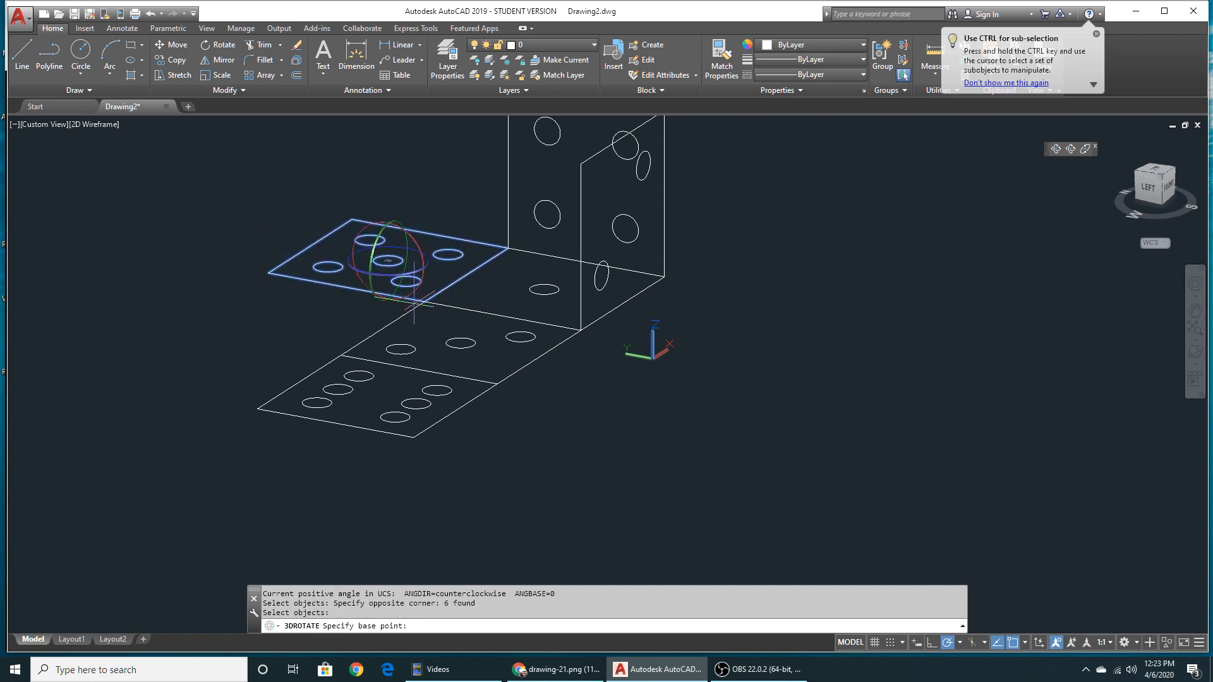
click(425, 300)
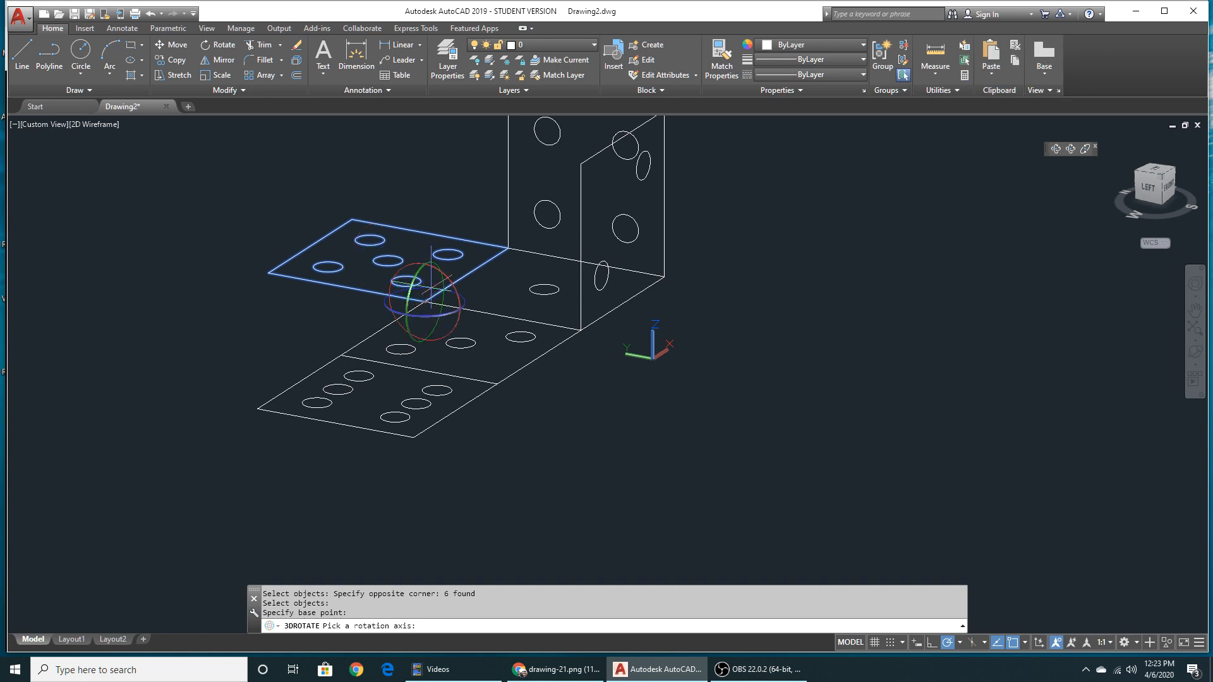
click(432, 265)
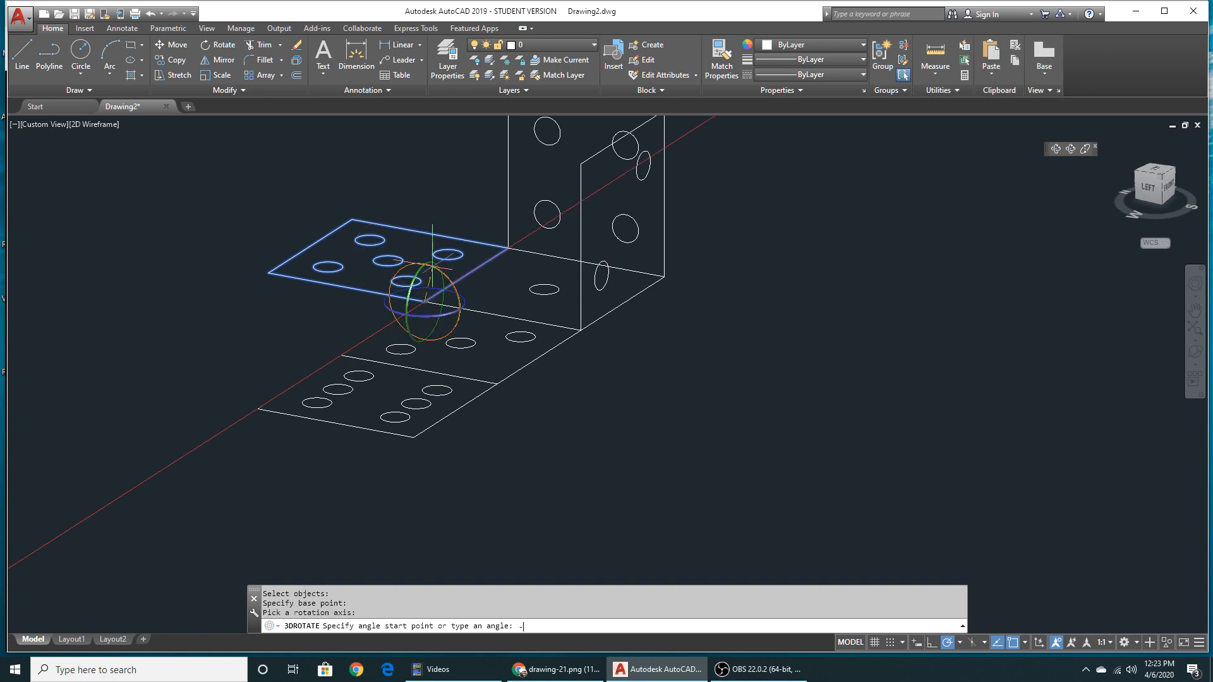
key(Return)
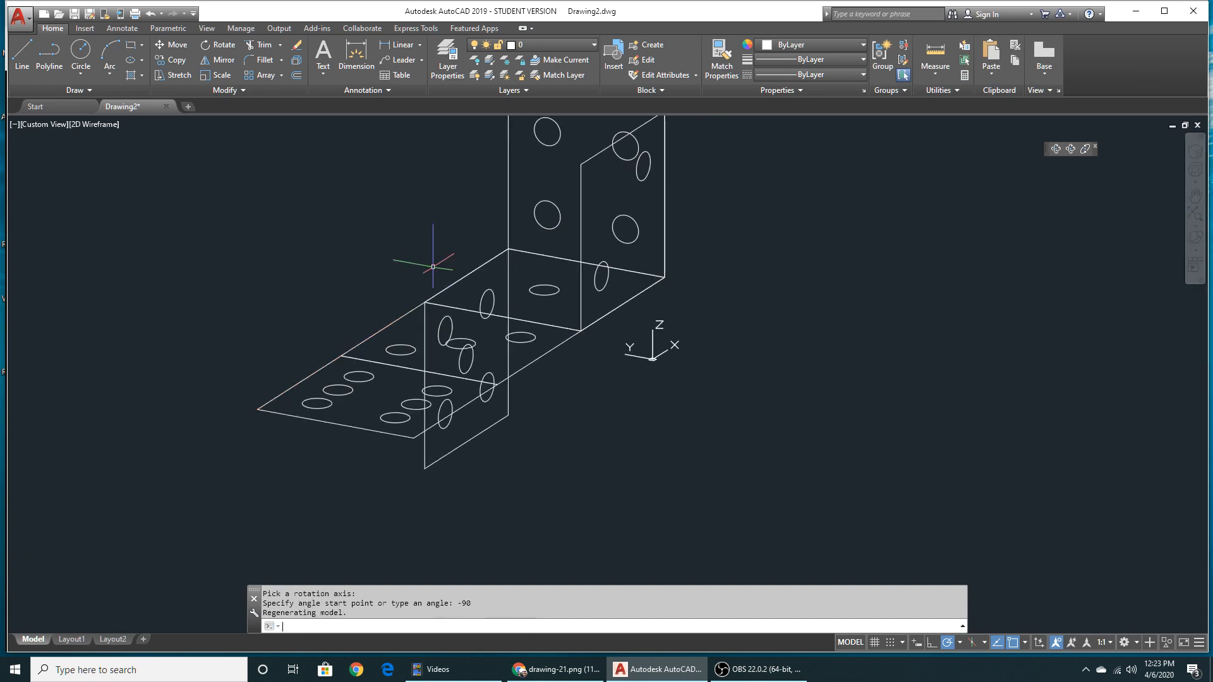
Step: Undo the last rotation of the five-pip face
text(u)
key(Return)
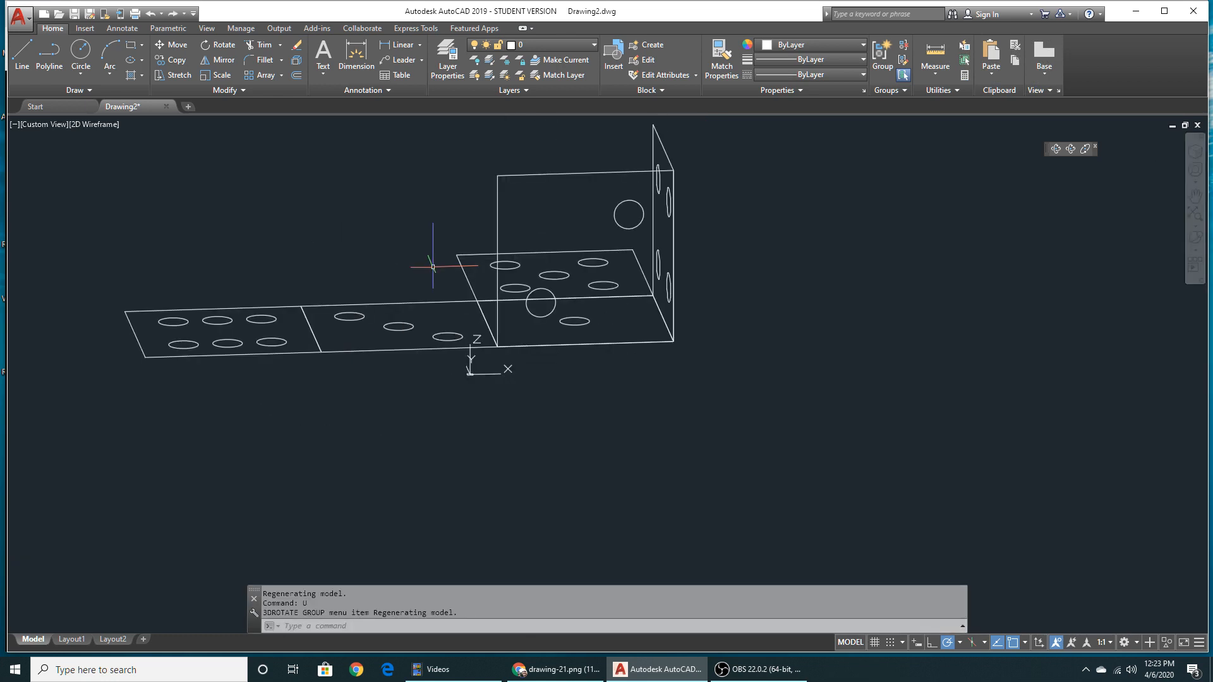
shift+middle_drag(395, 327, 558, 349)
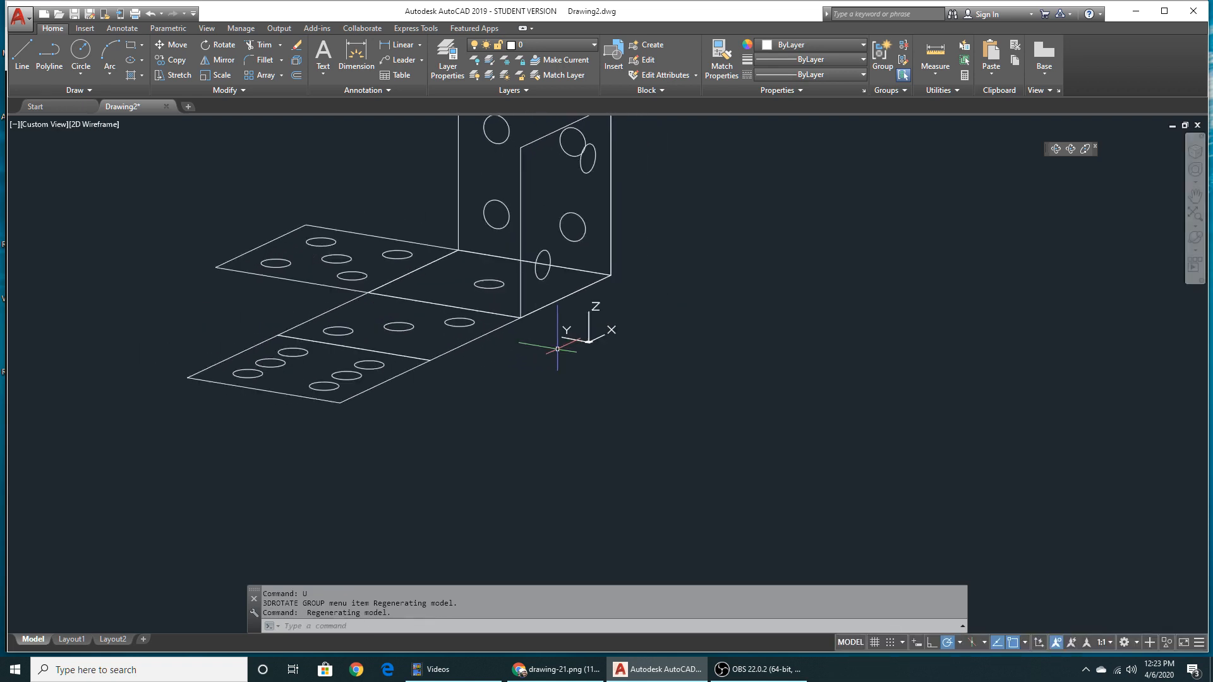
Step: 3DROTATE only the five-pip face and its pips 90 degrees about the X axis along its edge shared with the one-pip face
text(3r)
key(Return)
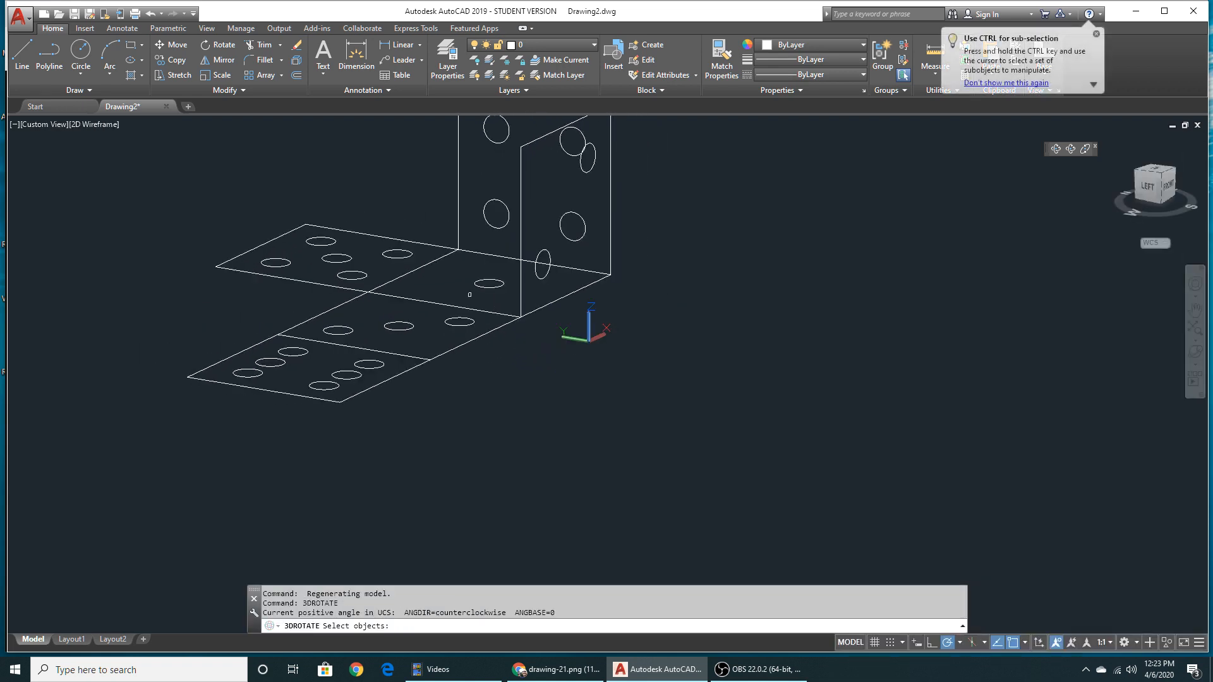
click(410, 232)
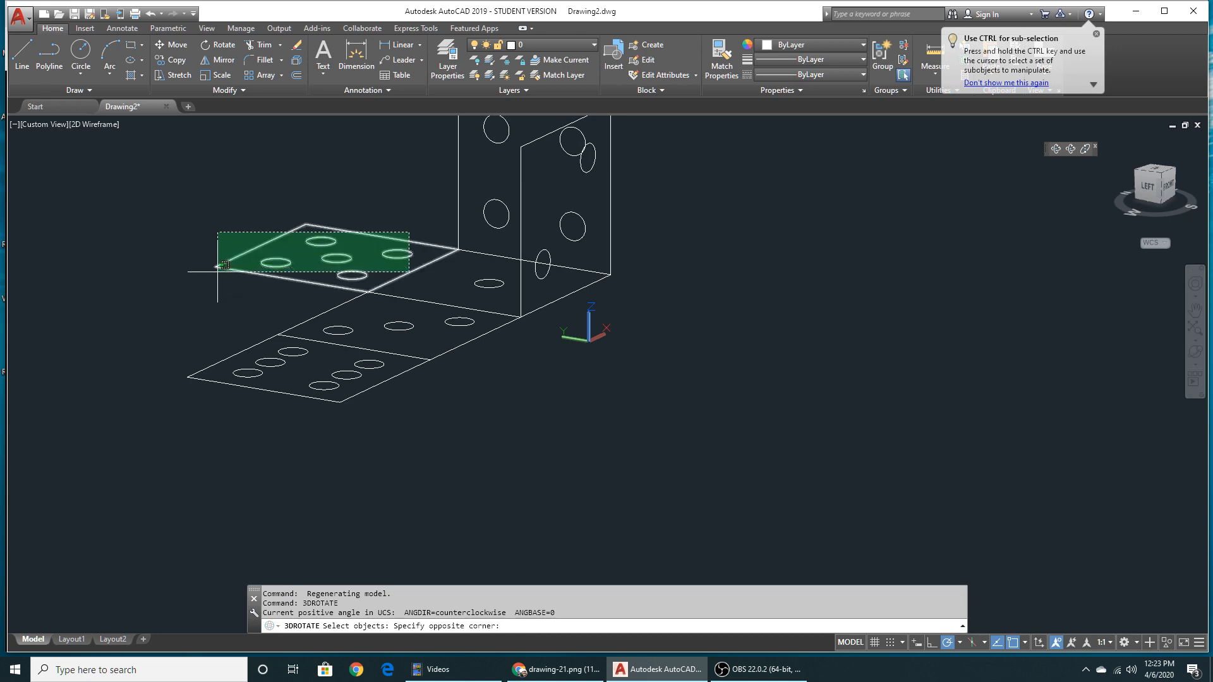
click(215, 273)
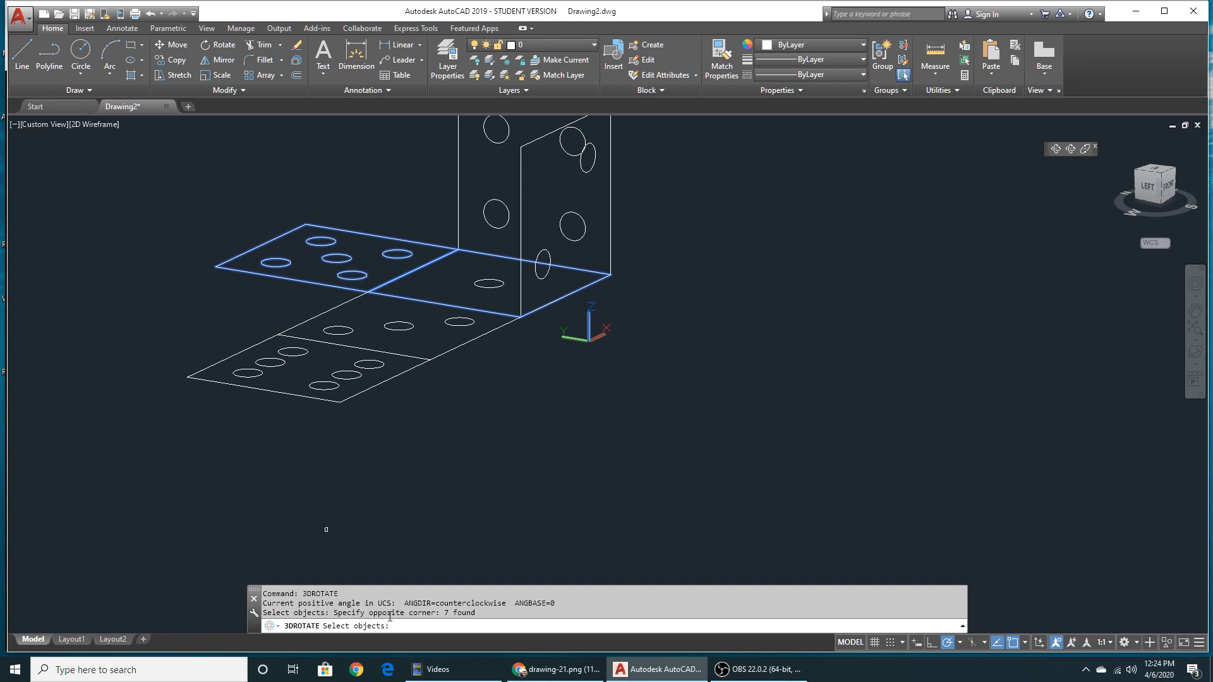
key(Return)
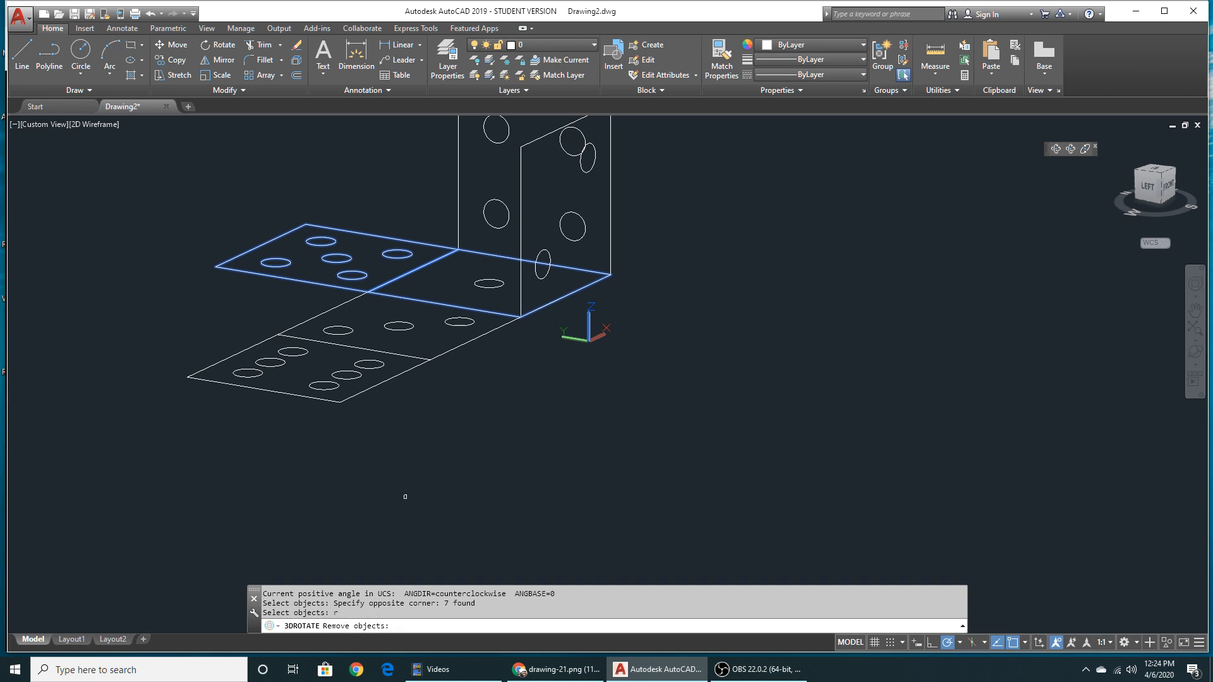
click(421, 312)
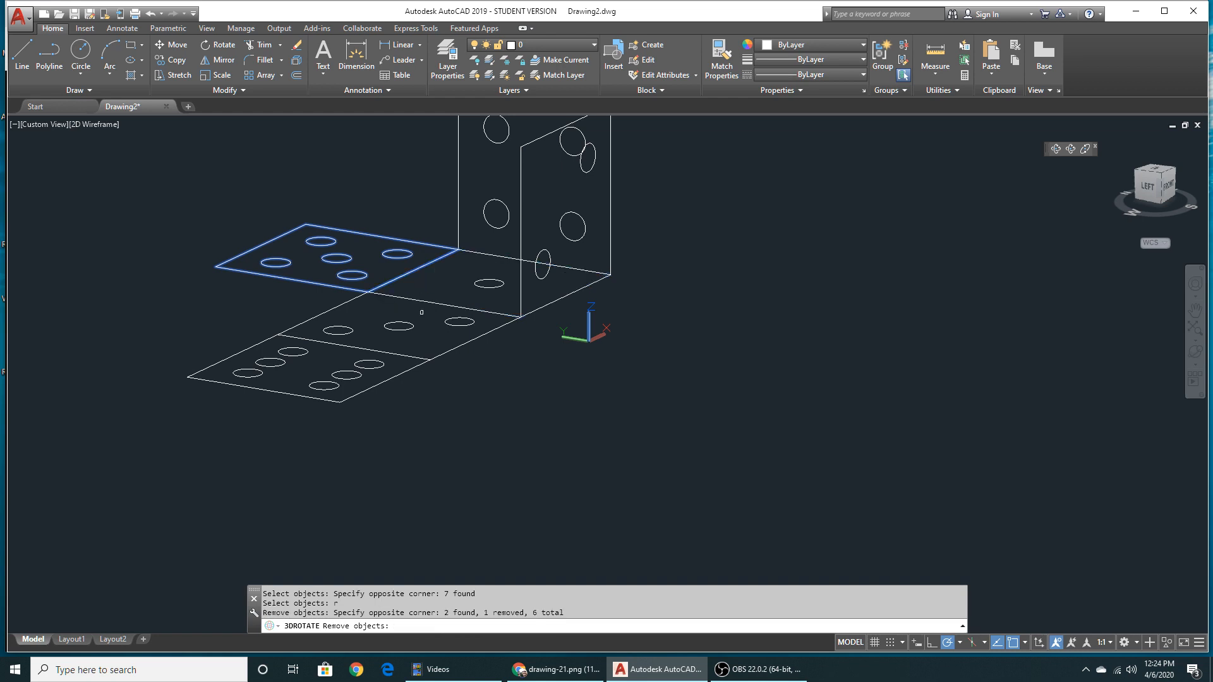
key(Return)
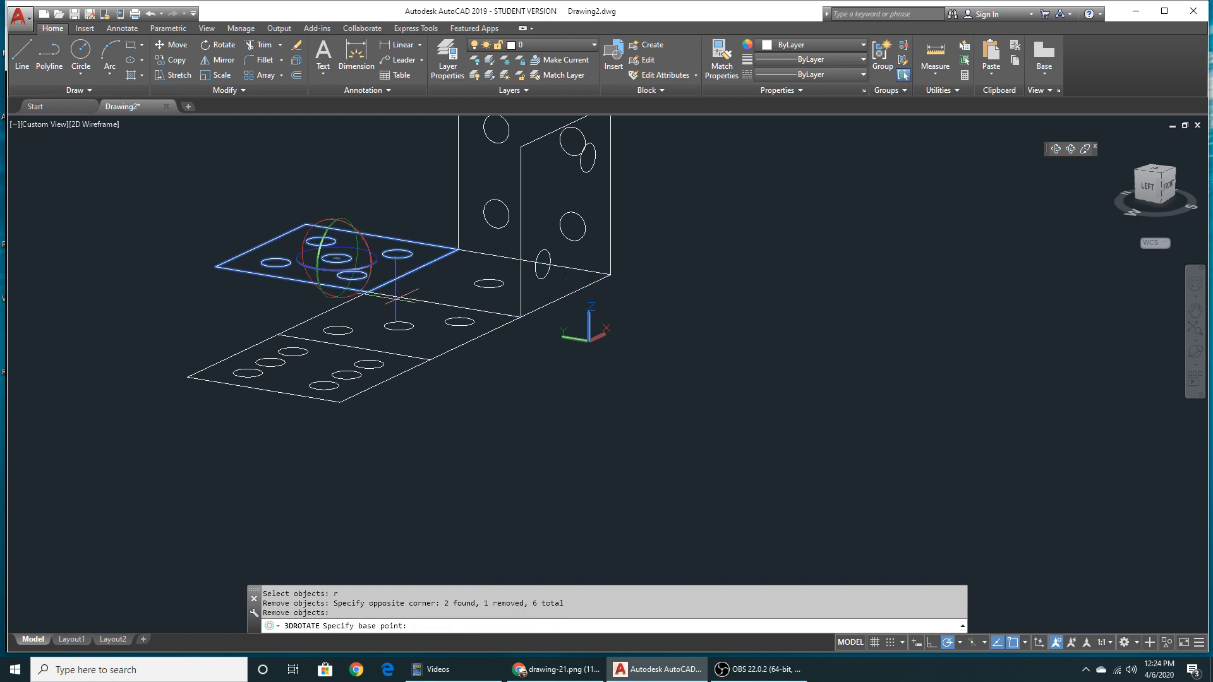
click(367, 292)
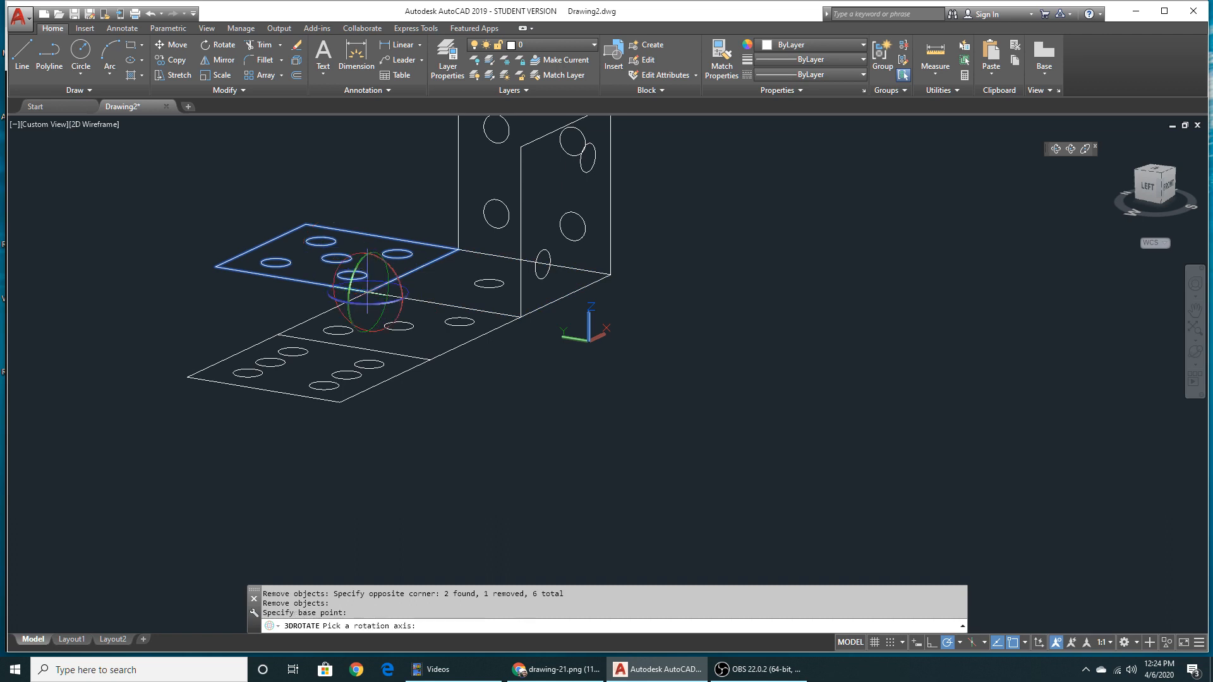
click(393, 270)
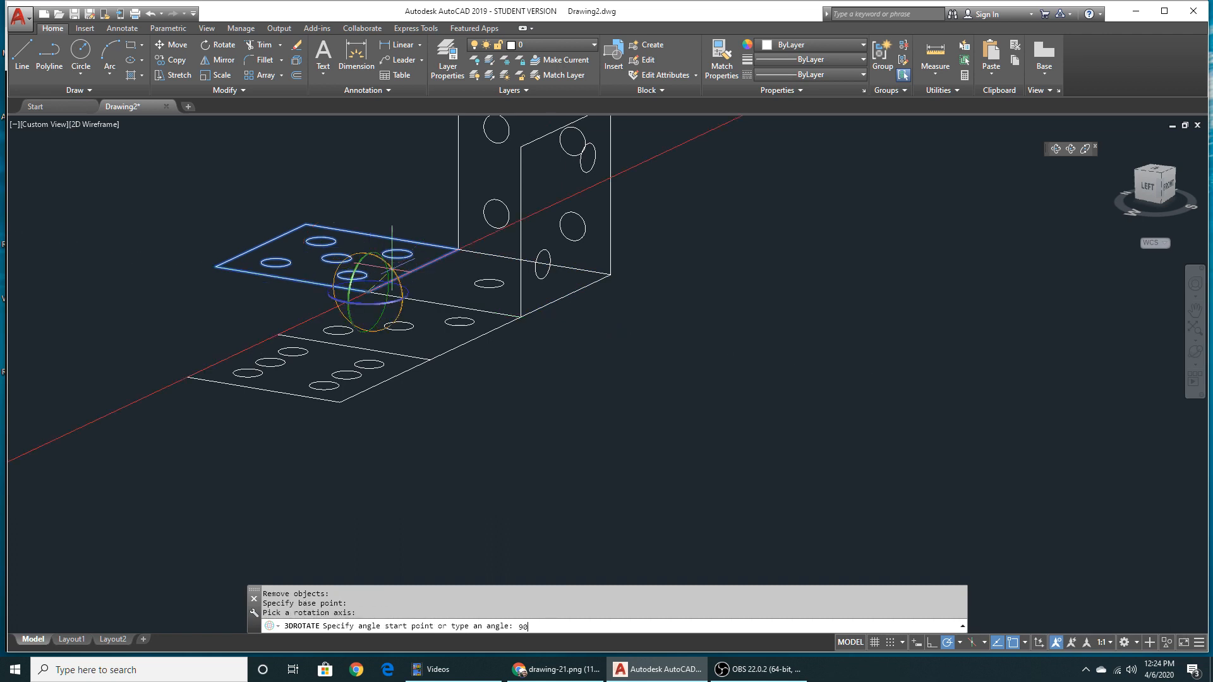
text(90)
key(Return)
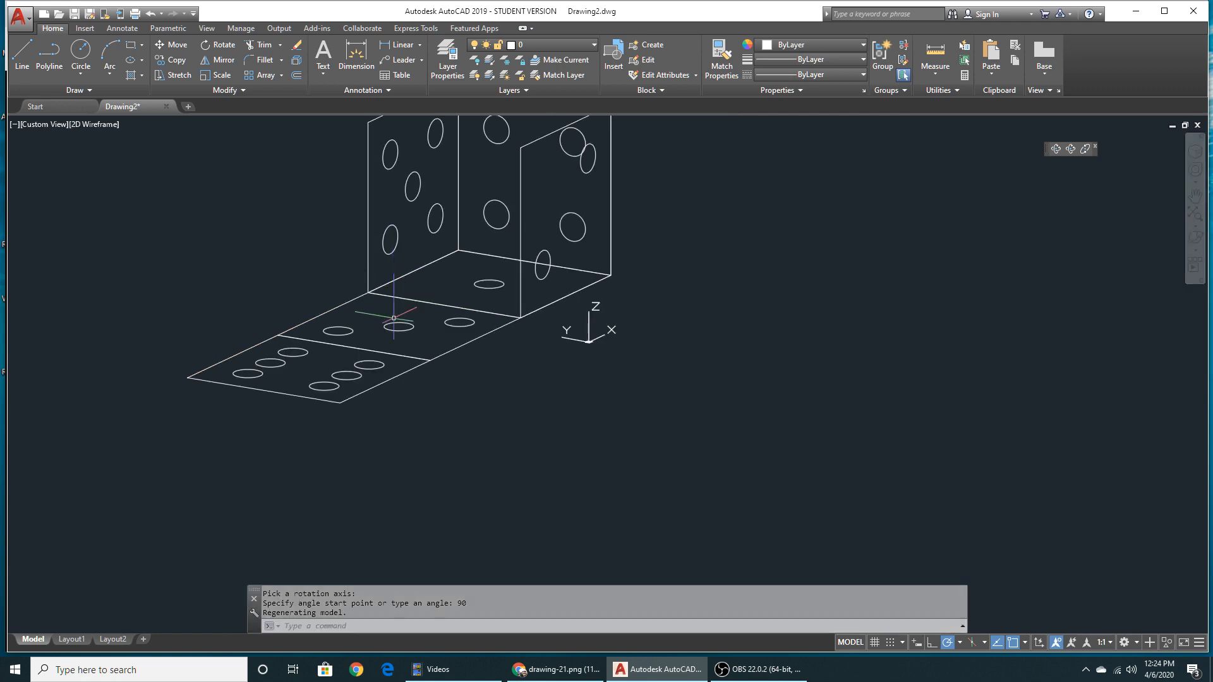
Step: 3DROTATE the three-pip and six-pip faces together with their pips -90 degrees about the Y axis, along the edge shared with the one-pip face
key(Return)
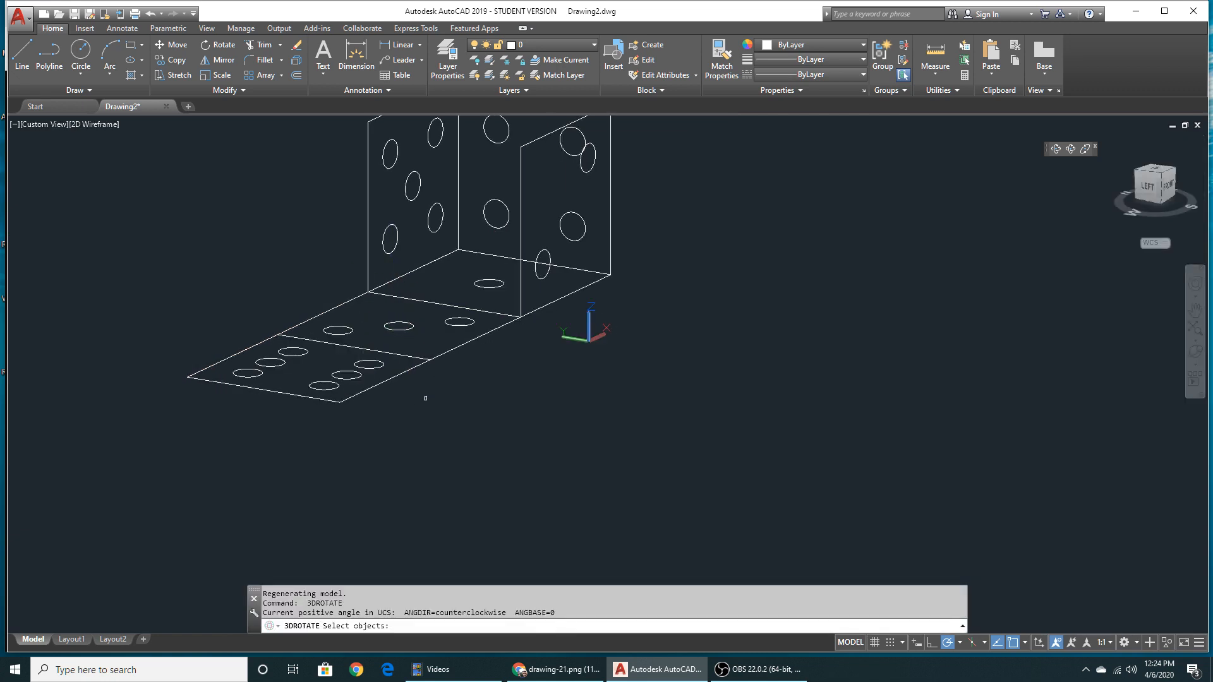
click(429, 400)
click(216, 327)
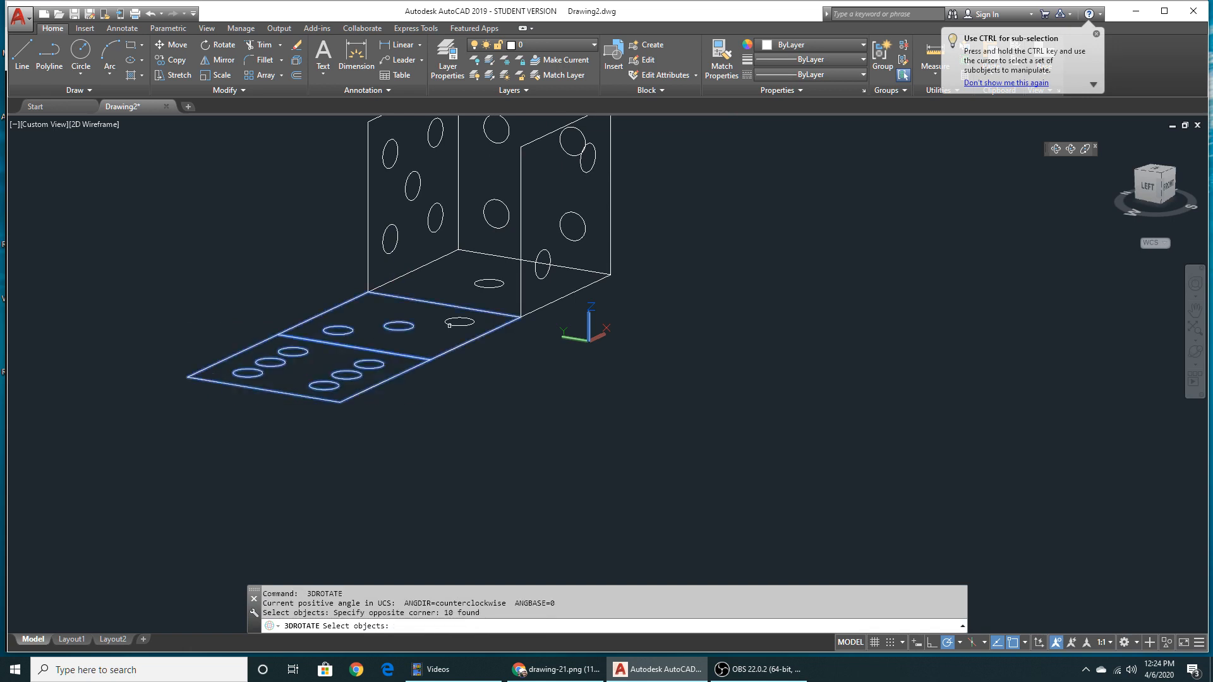
click(449, 325)
key(Return)
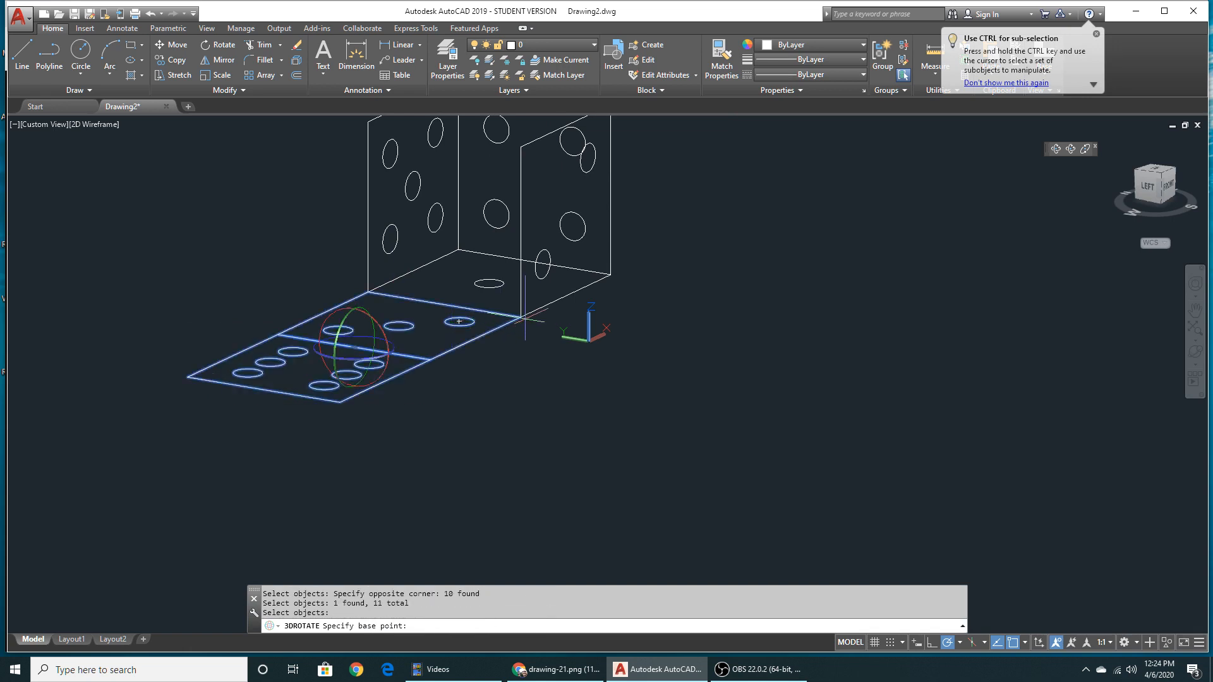
click(520, 316)
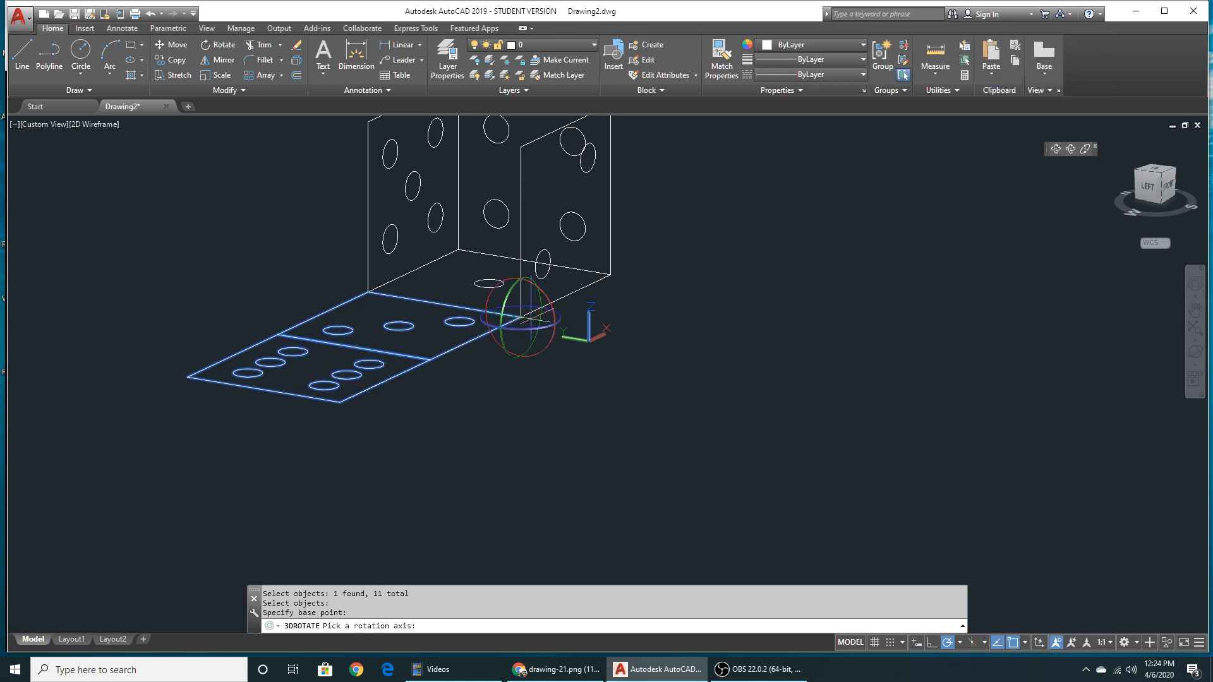
click(506, 301)
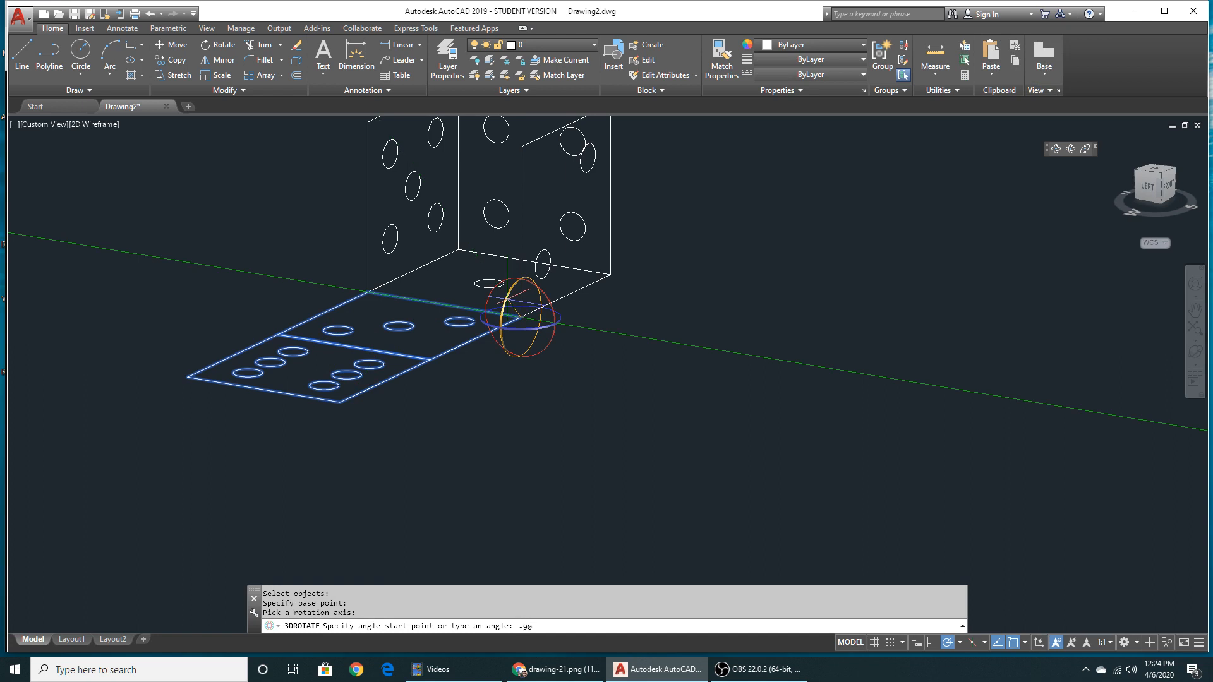
text(-90)
key(Return)
Step: 3DROTATE the six-pip face and its pips -90 degrees about the Y axis along its edge shared with the three-pip face, closing the die
scroll(507, 300, down, 5)
mouse_move(508, 303)
middle_down()
mouse_move(505, 377)
mouse_move(398, 354)
middle_up()
scroll(434, 304, up, 2)
scroll(445, 301, up, 2)
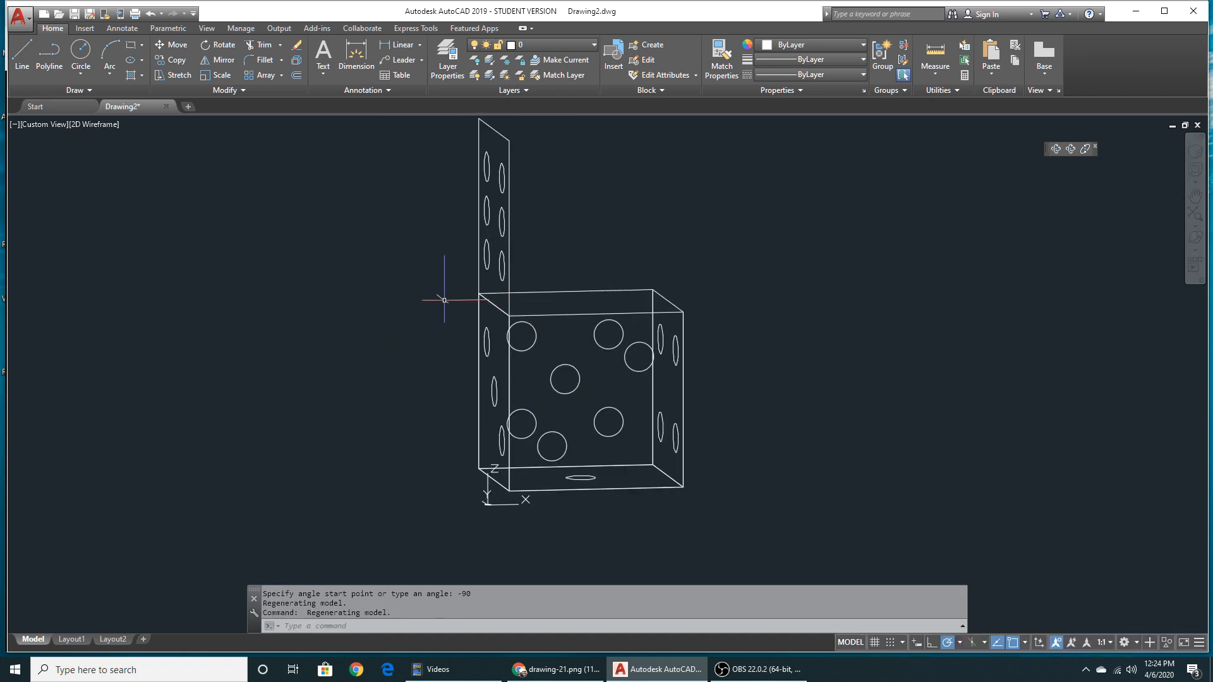
key(Return)
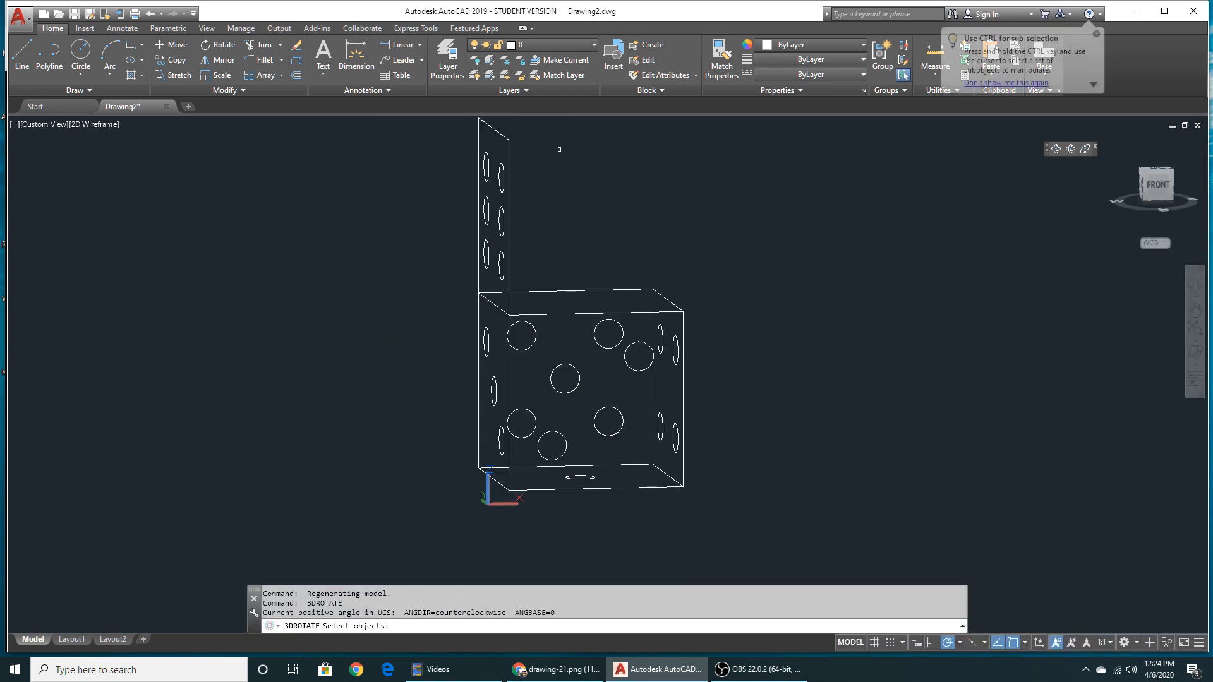
click(442, 271)
key(Return)
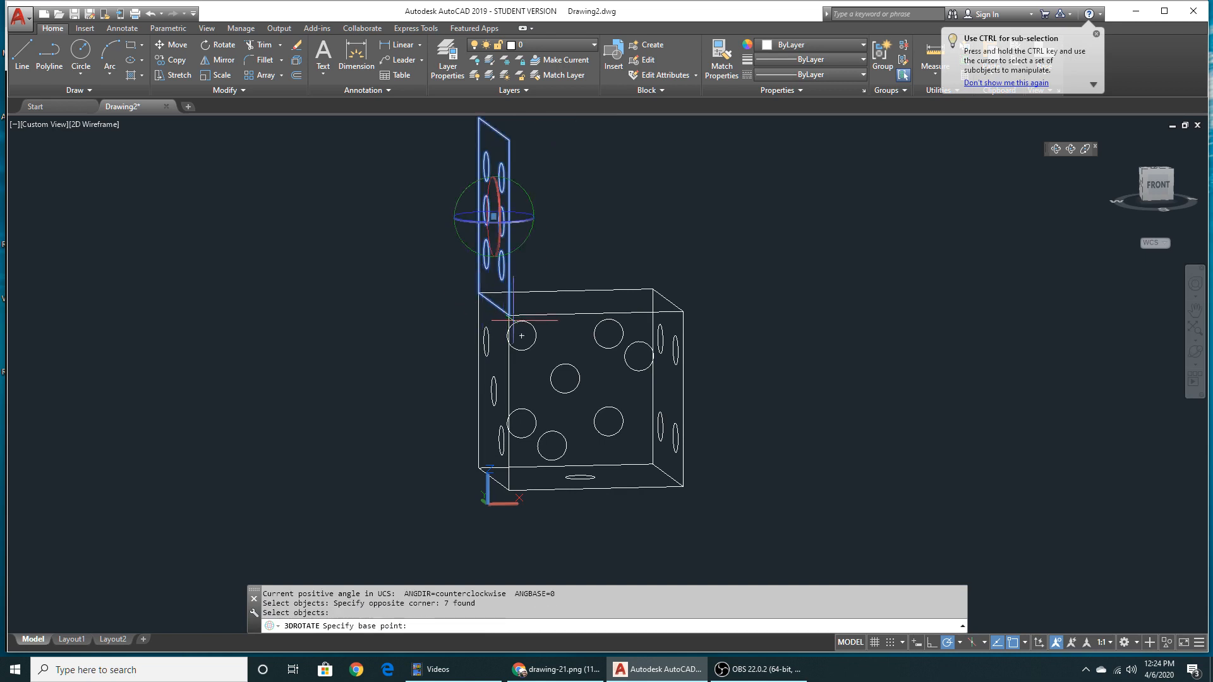
click(510, 314)
click(527, 280)
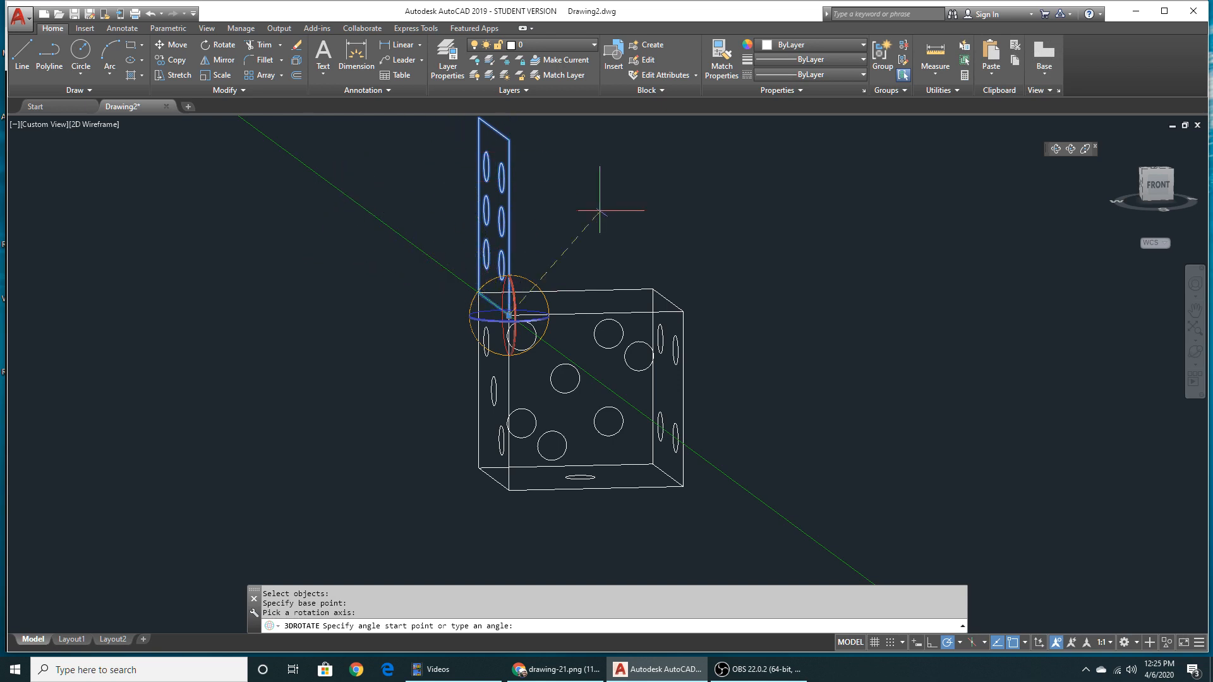
text(90)
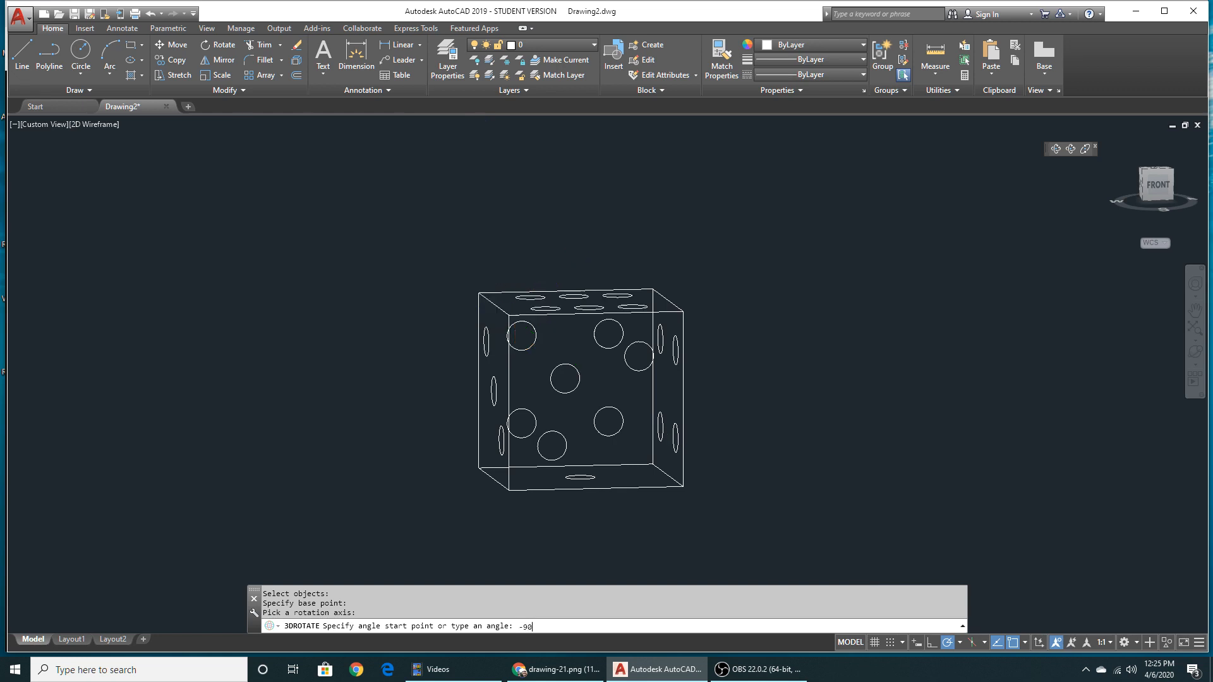
key(Return)
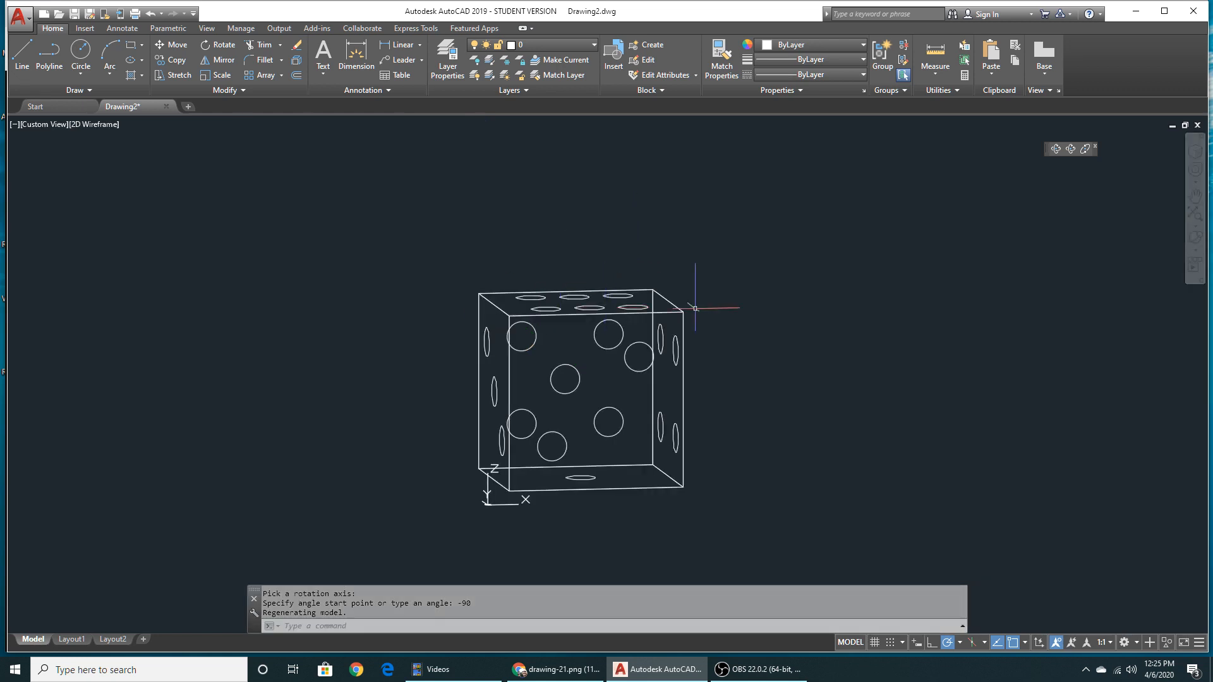
Step: Orbit freely around the folded die to examine the pips on all its faces
click(1191, 245)
drag(573, 401, 611, 344)
key(Escape)
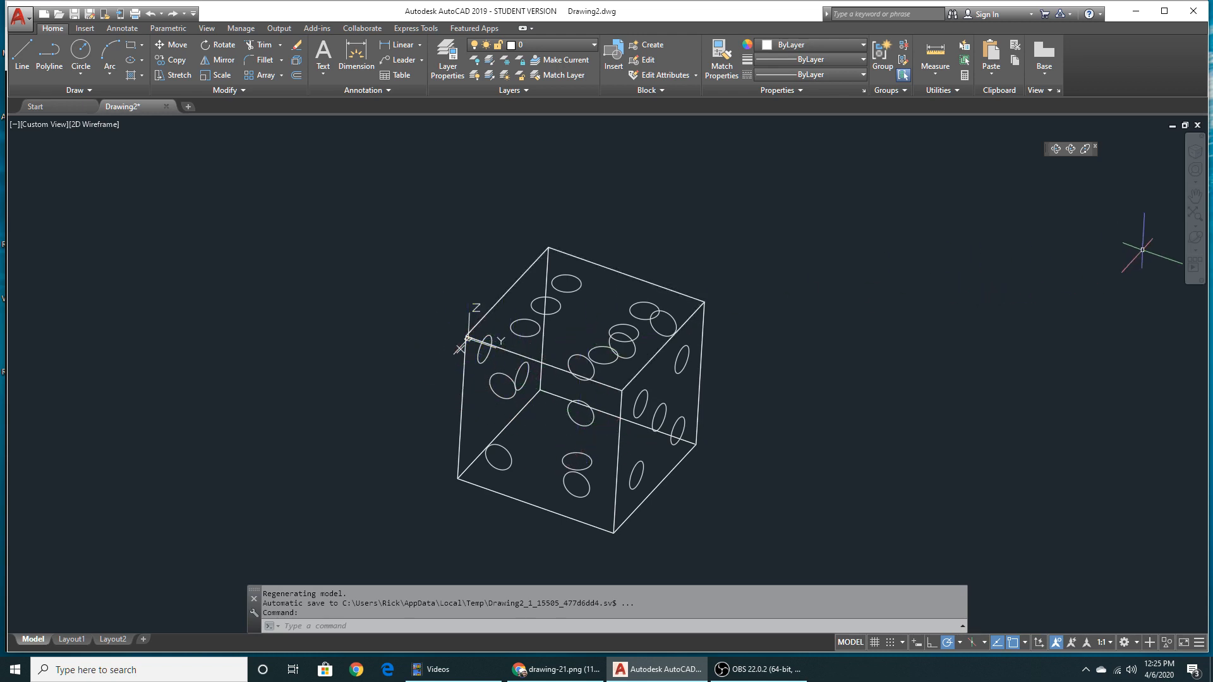
click(1194, 239)
drag(775, 415, 641, 406)
drag(721, 400, 739, 427)
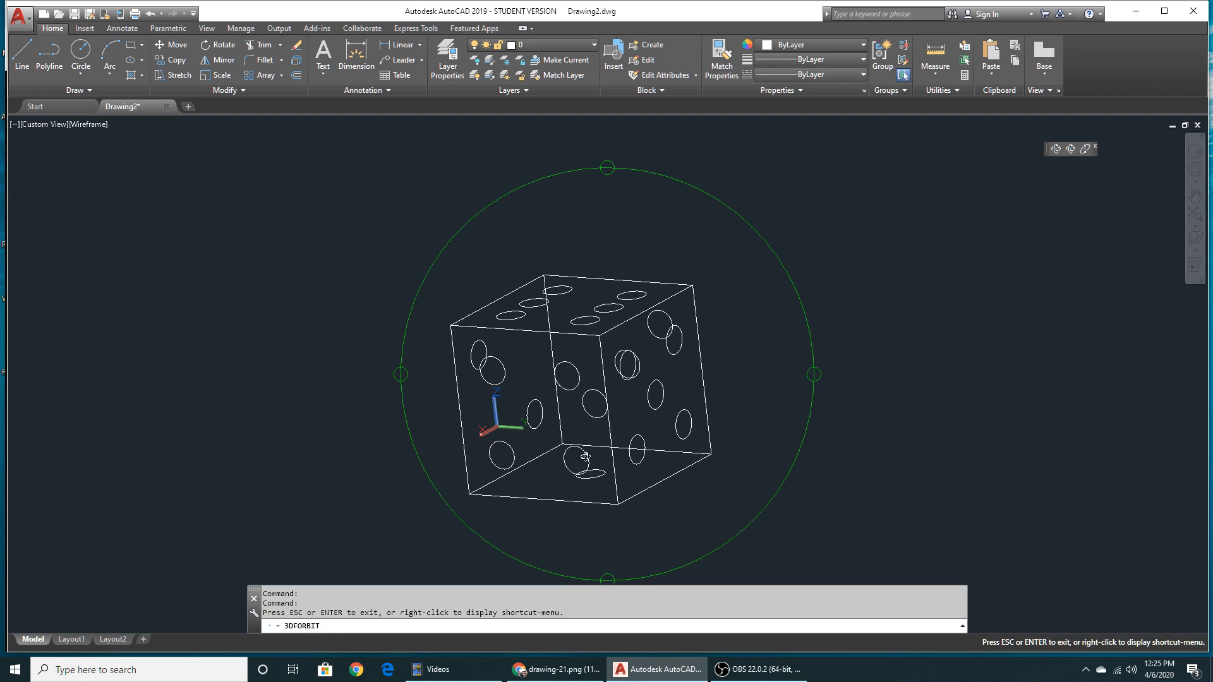
drag(506, 437, 596, 466)
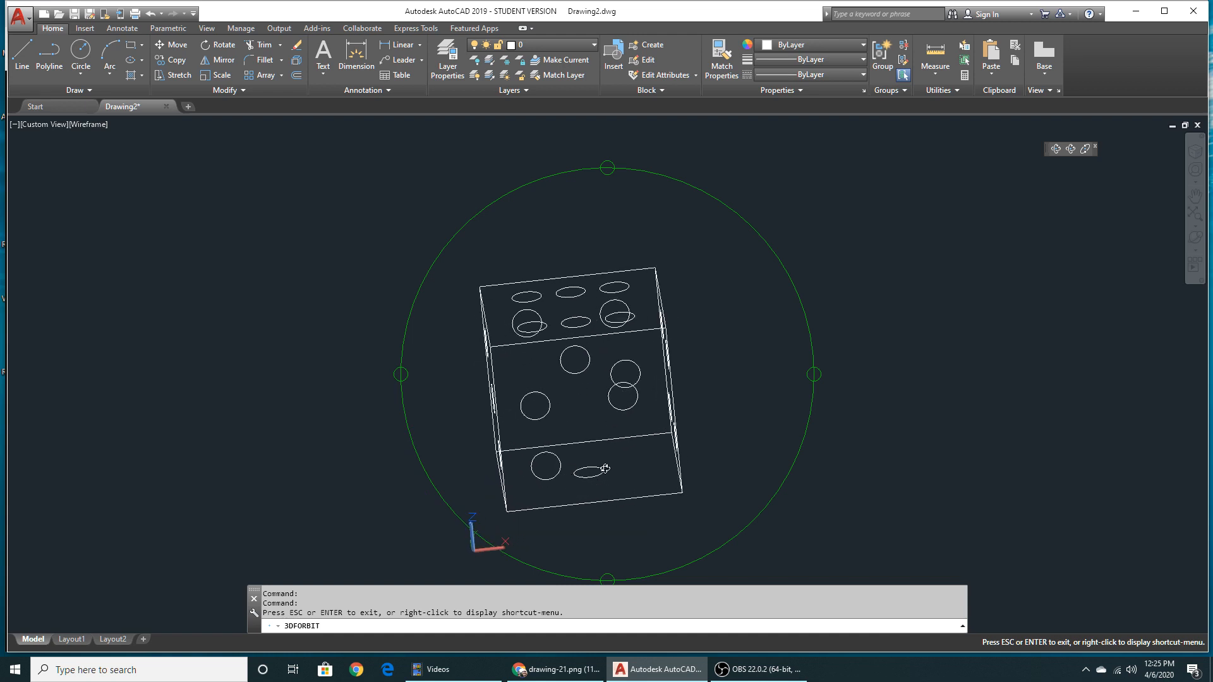
key(Escape)
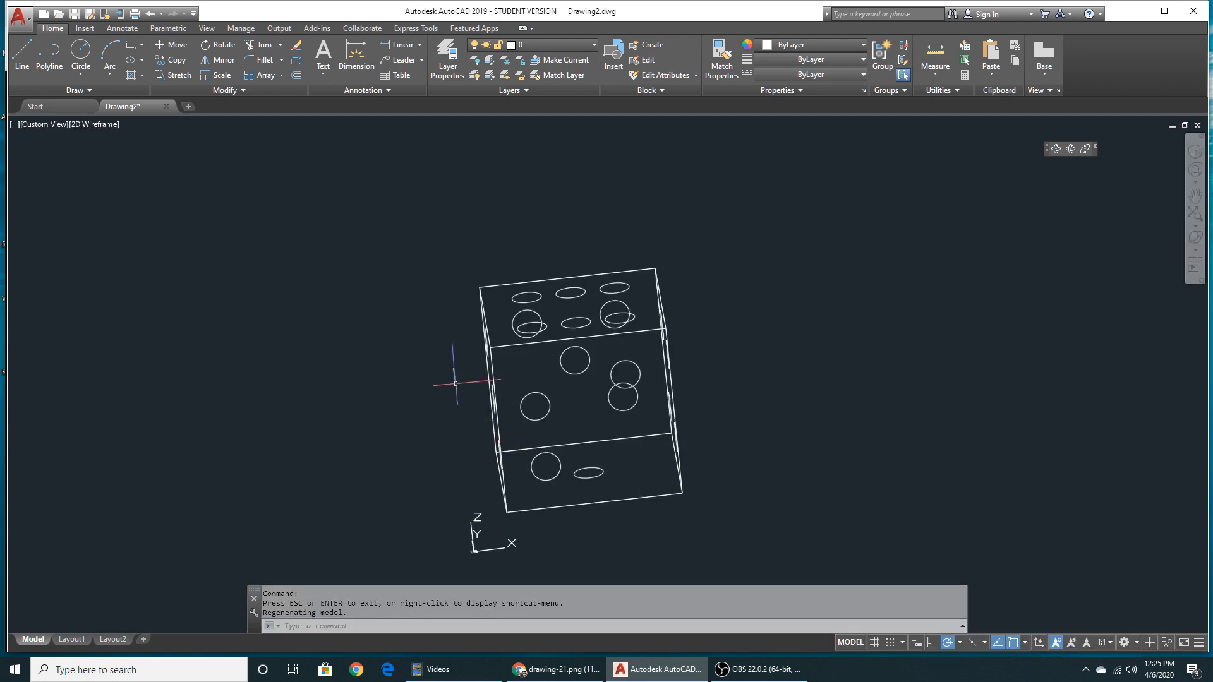
Step: Dimension the die's bottom edge along the X axis, below the two-pip face
click(357, 58)
click(521, 511)
click(524, 526)
right_click(564, 525)
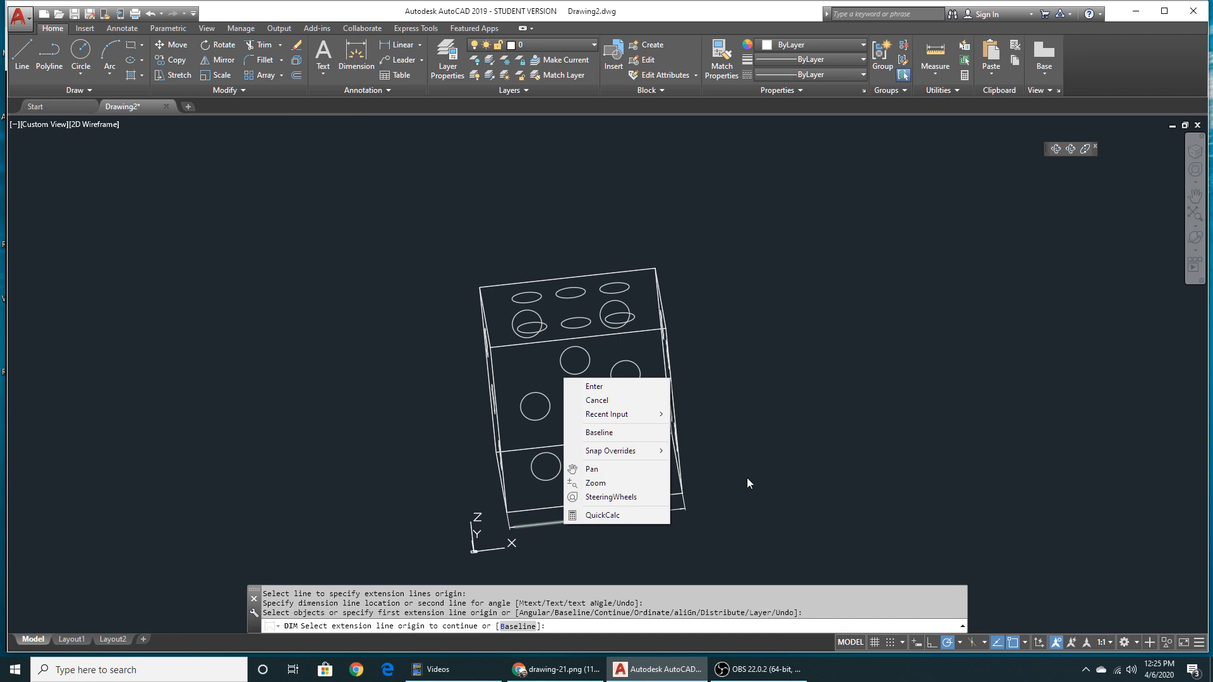
click(752, 465)
Step: Dimension the die's bottom edge along the Y axis, below the three-pip face
shift+middle_drag(611, 446, 716, 489)
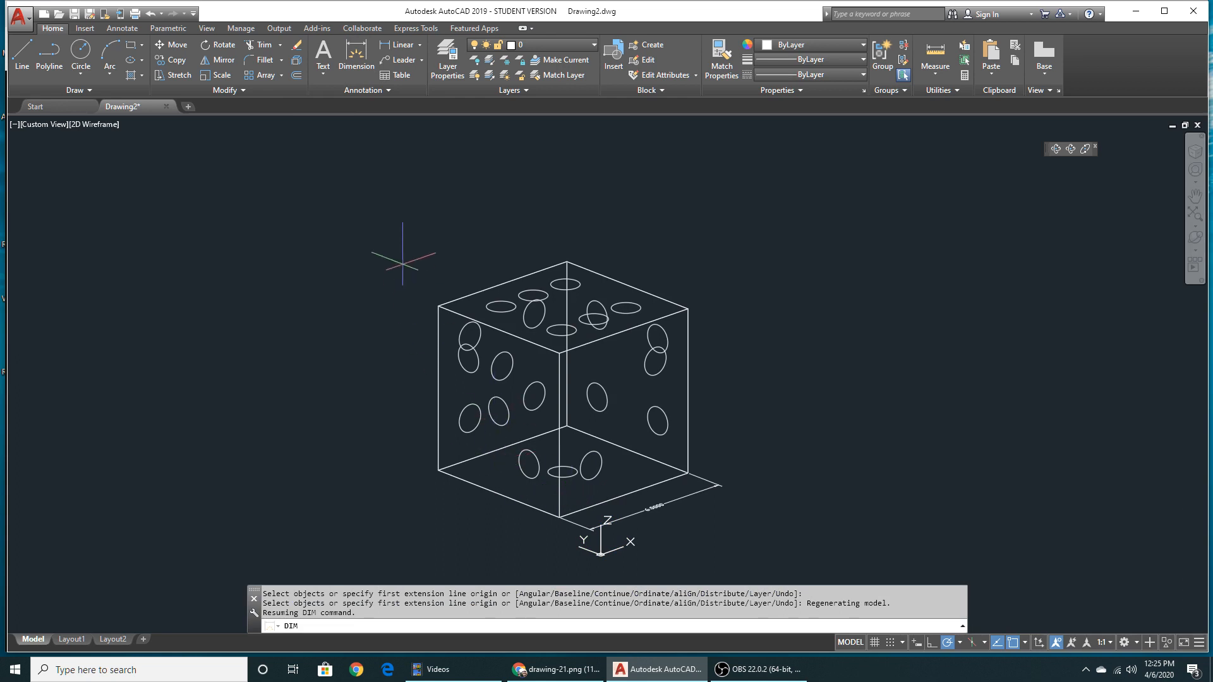
click(363, 69)
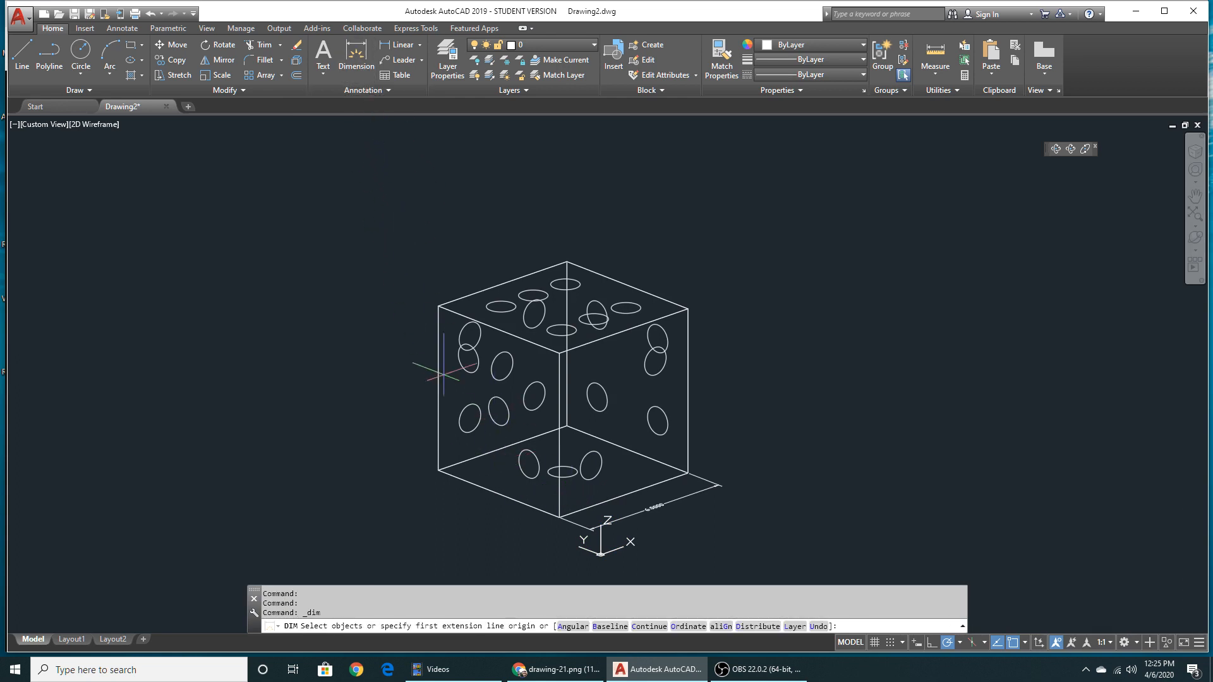
click(491, 492)
click(480, 508)
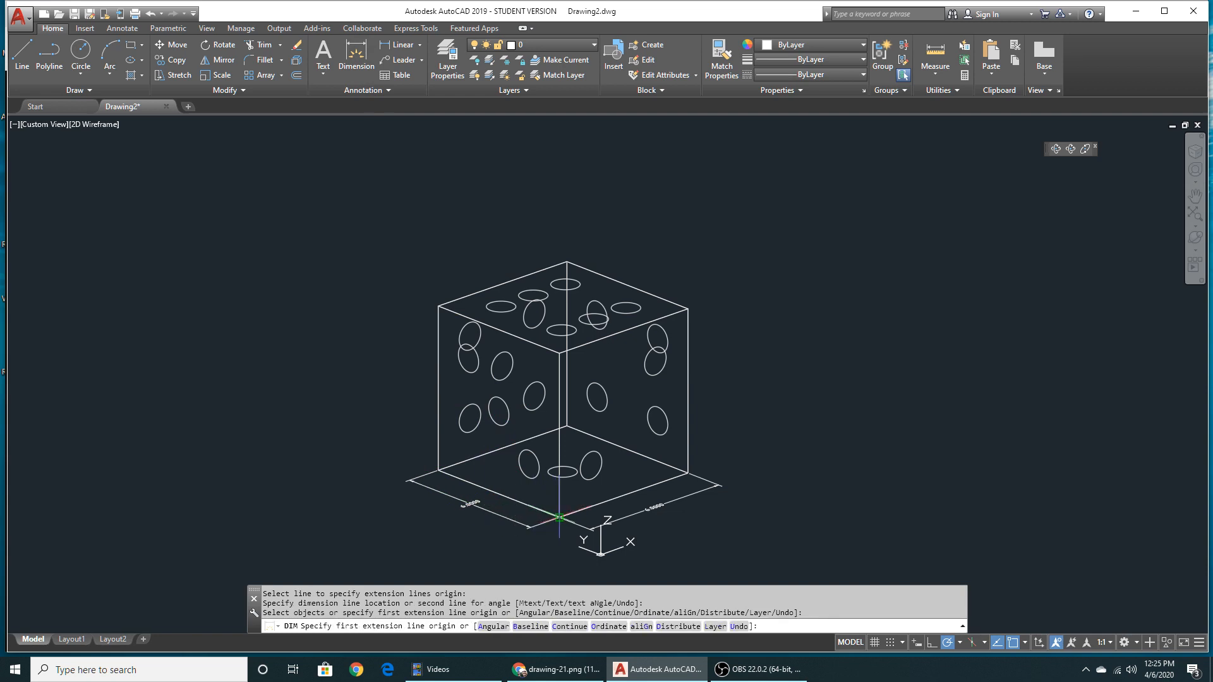
Step: Add a linear dimension along the Y axis from the die's front bottom corner to the centre of the one-pip face's pip
click(558, 516)
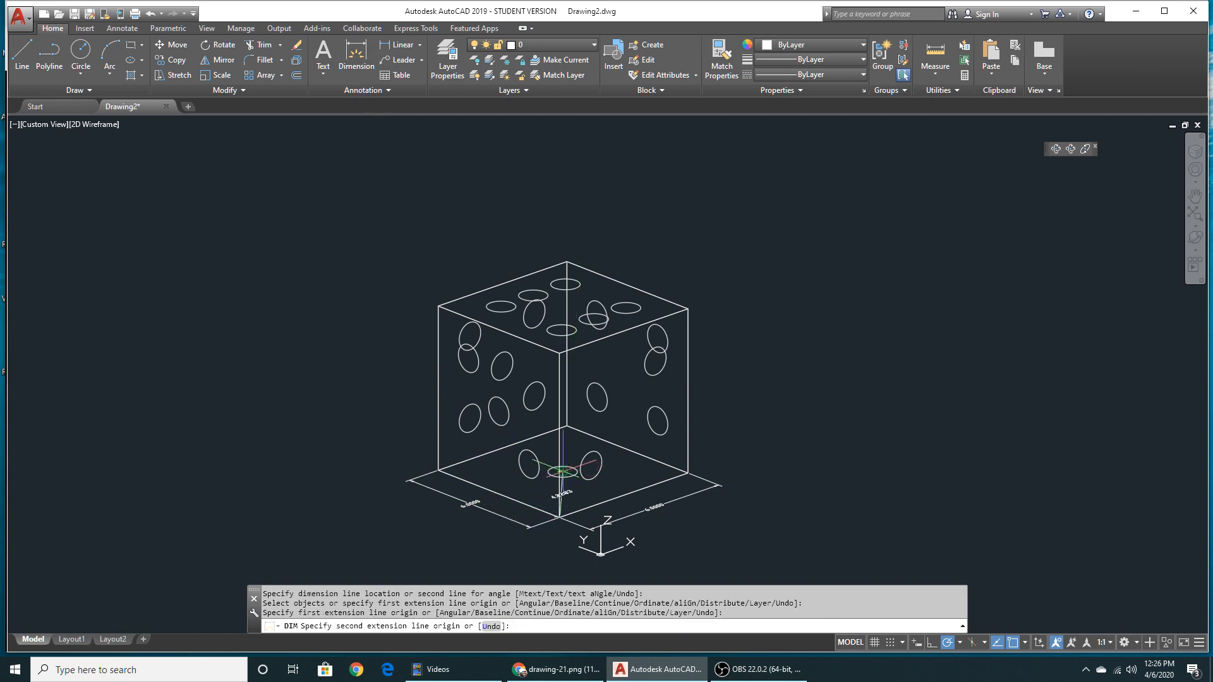
click(562, 471)
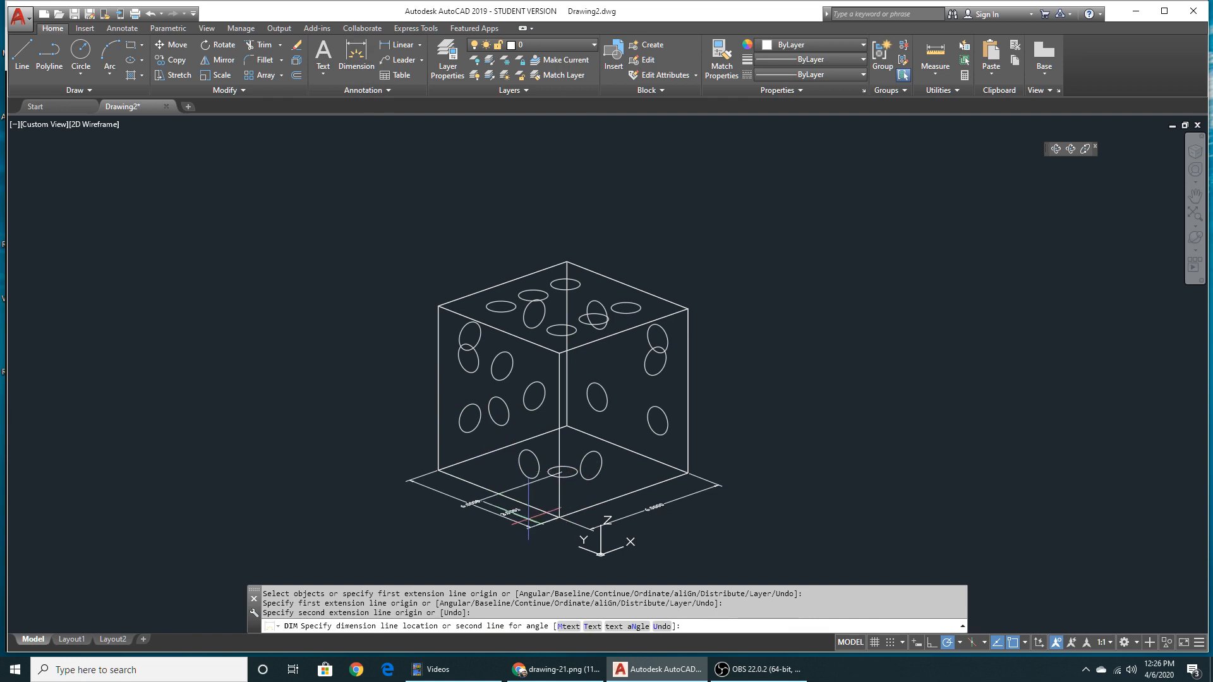
click(528, 524)
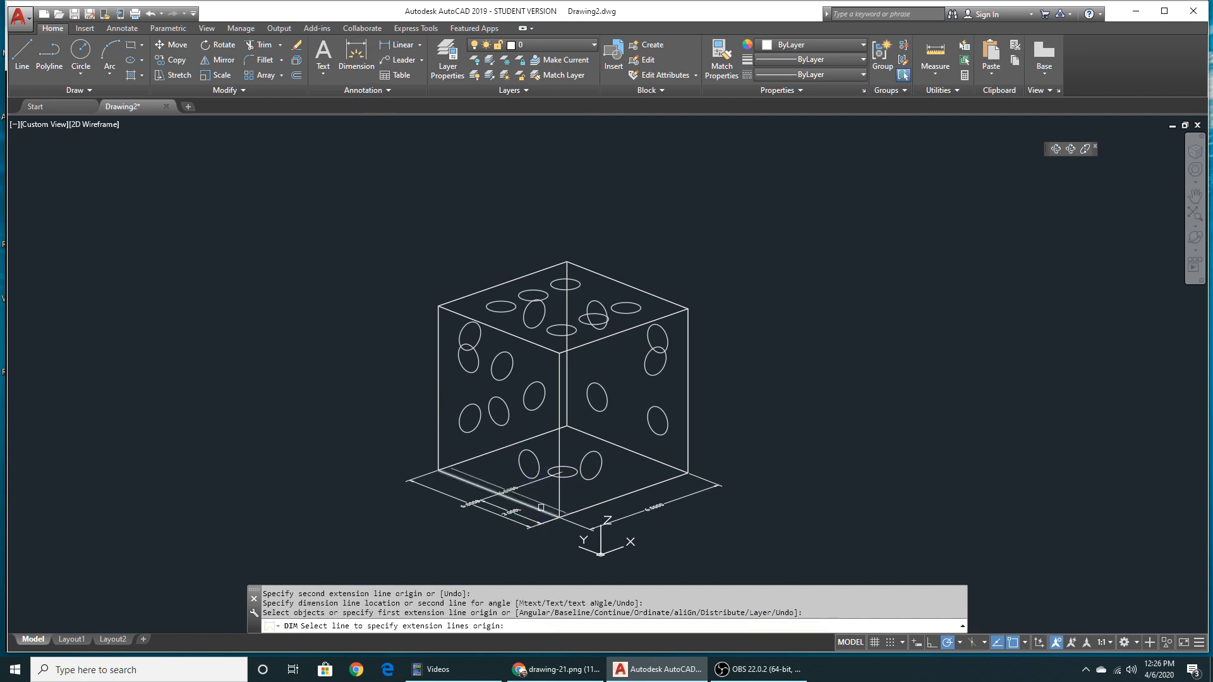
Step: Add a linear dimension along the X axis from the die's front bottom corner to the centre of the one-pip face's pip
scroll(518, 509, up, 6)
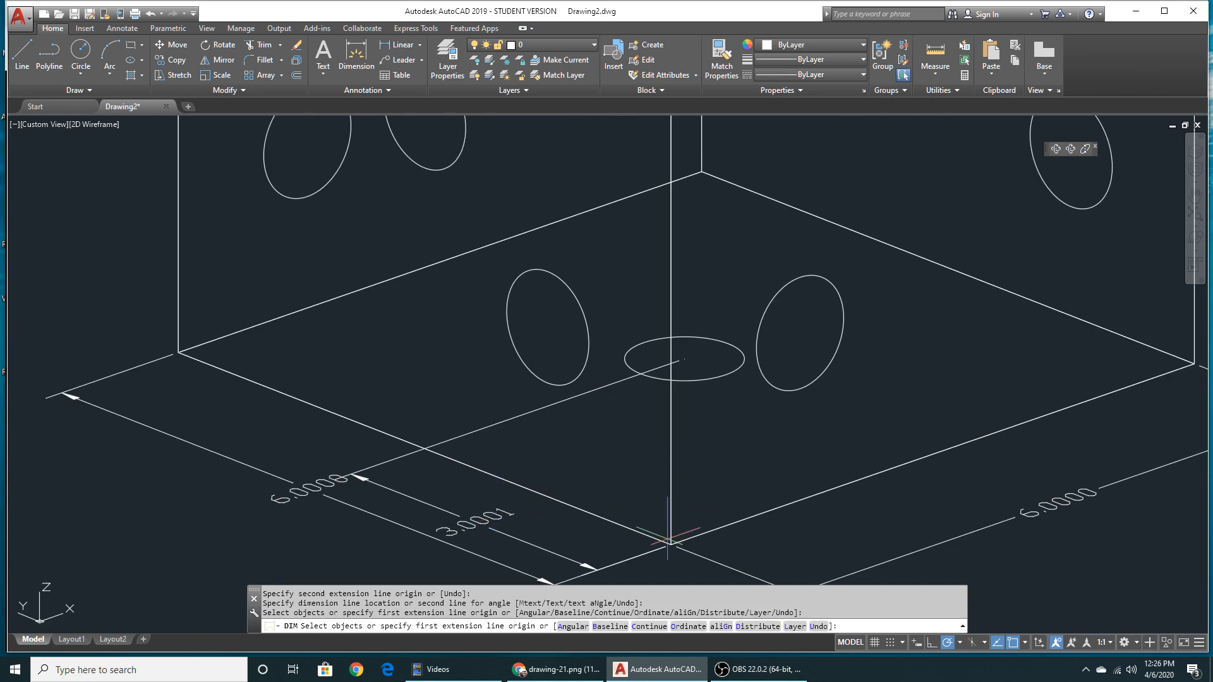
click(671, 543)
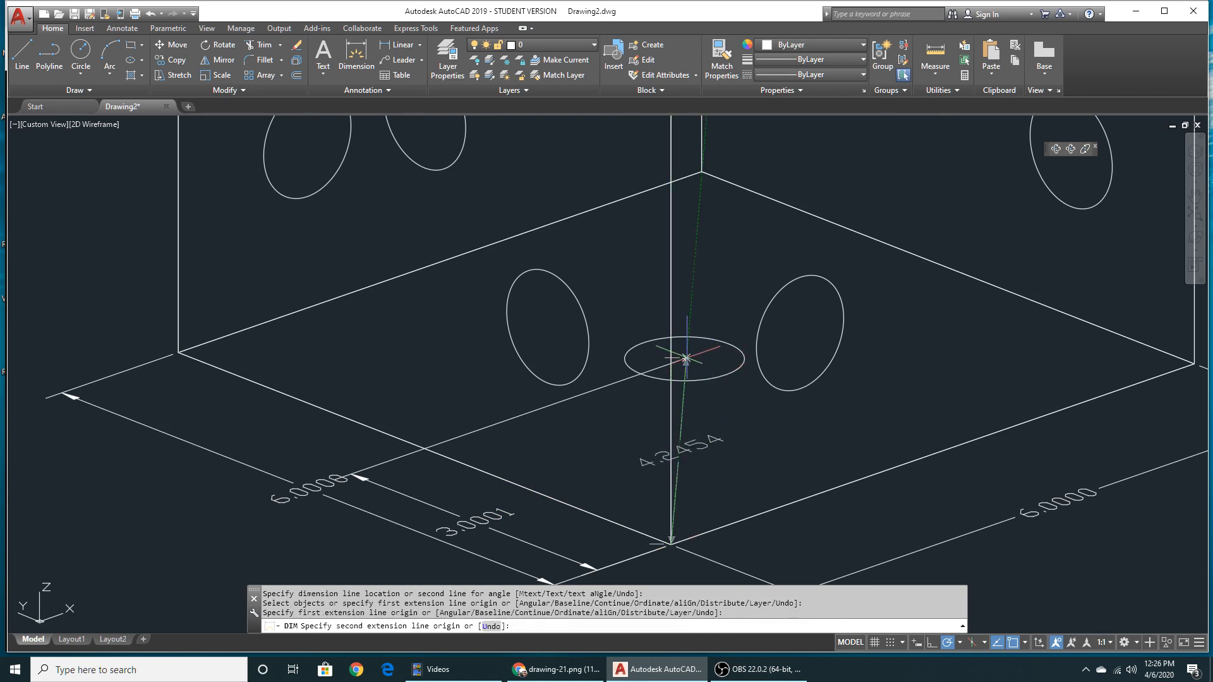
click(686, 359)
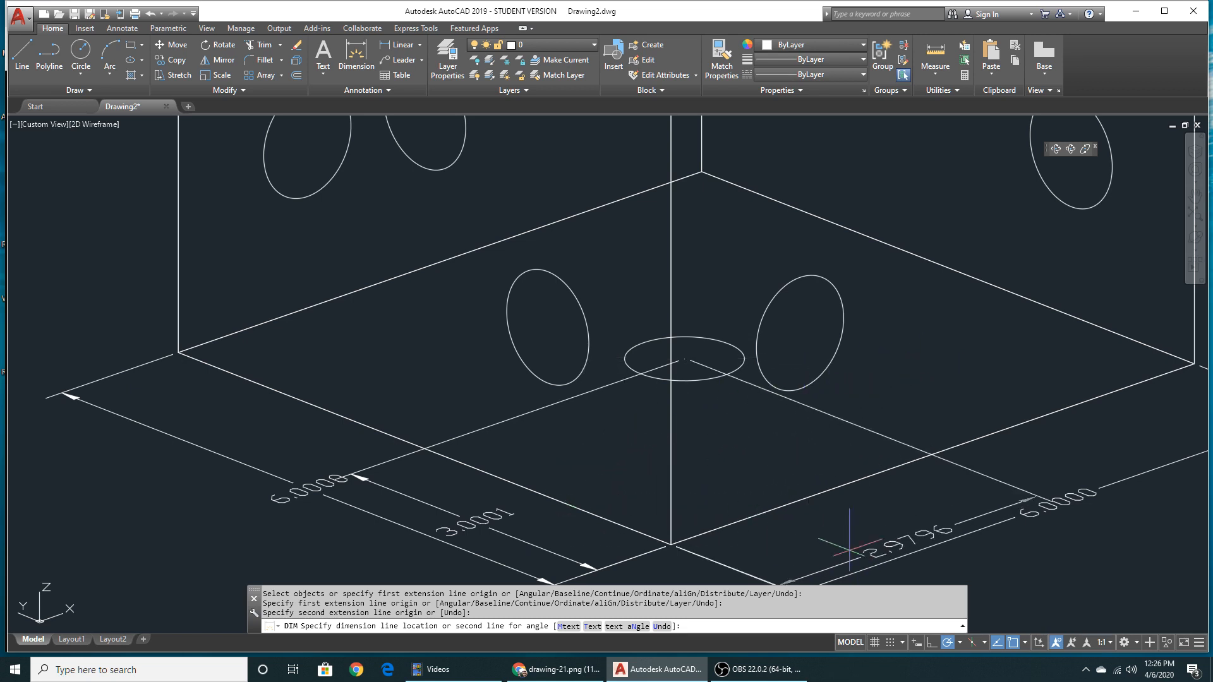
click(794, 545)
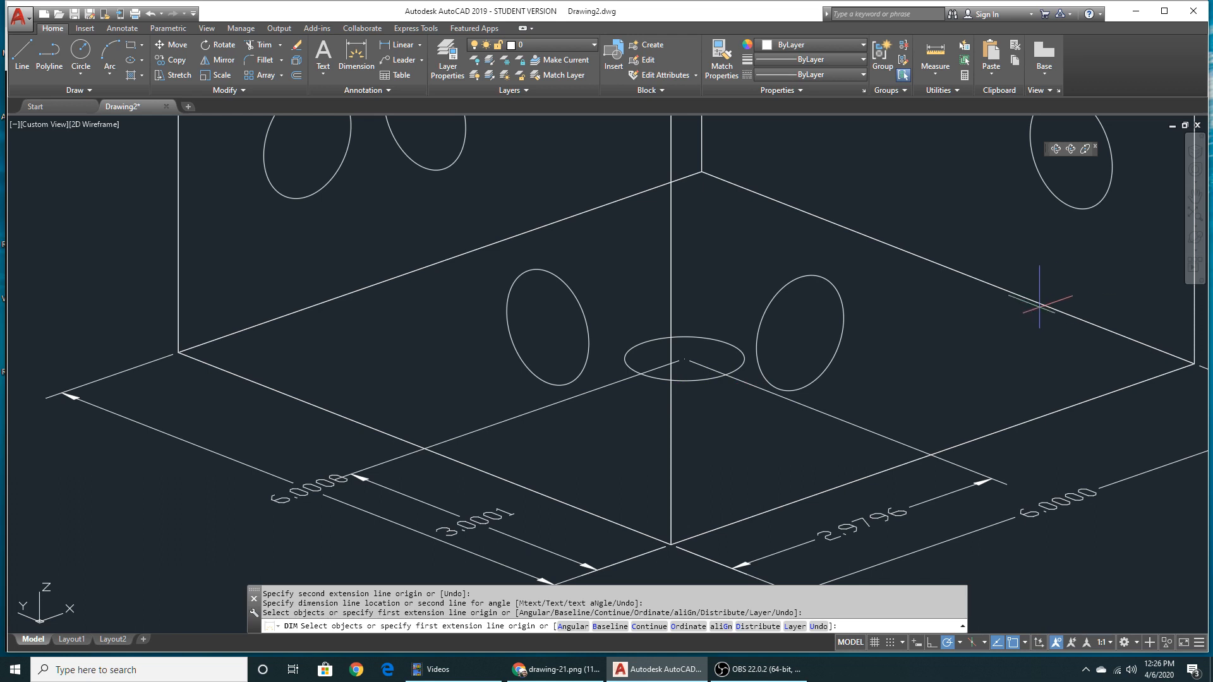
key(Return)
key(Escape)
key(Escape)
Step: Orbit freely around the die to examine the edge and pip dimensions on its bottom face from several angles
click(1194, 240)
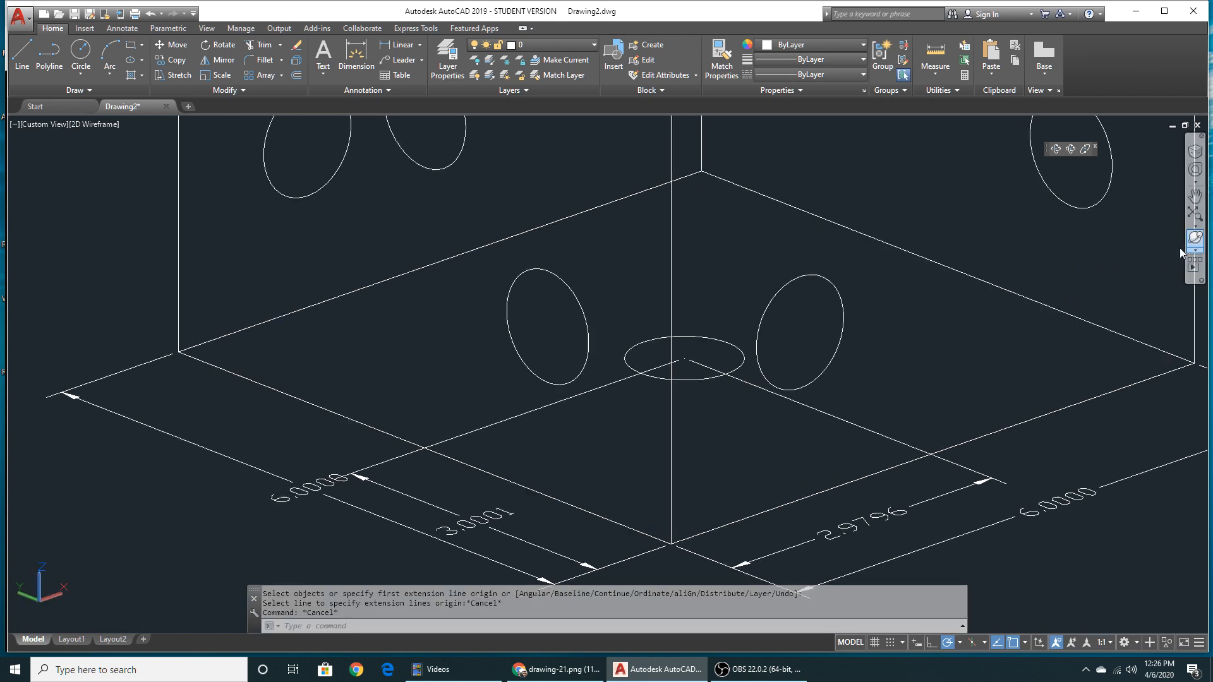
drag(826, 504, 609, 315)
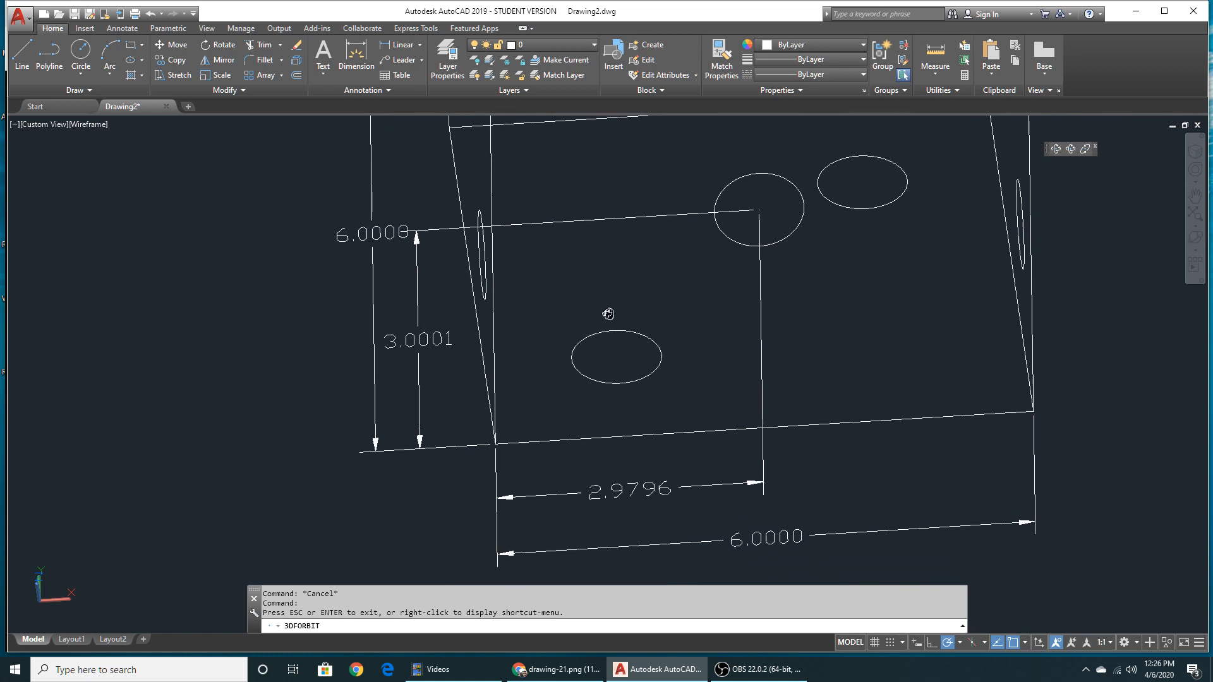
drag(631, 385, 706, 326)
drag(628, 391, 601, 321)
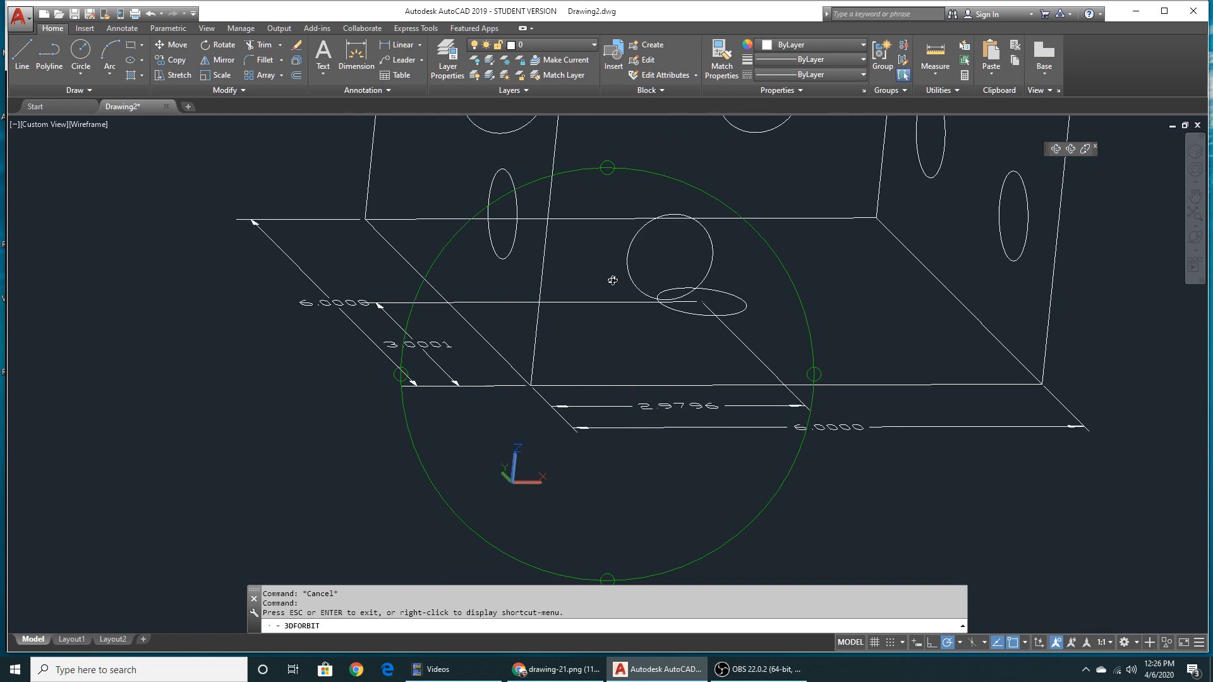
drag(576, 286, 603, 346)
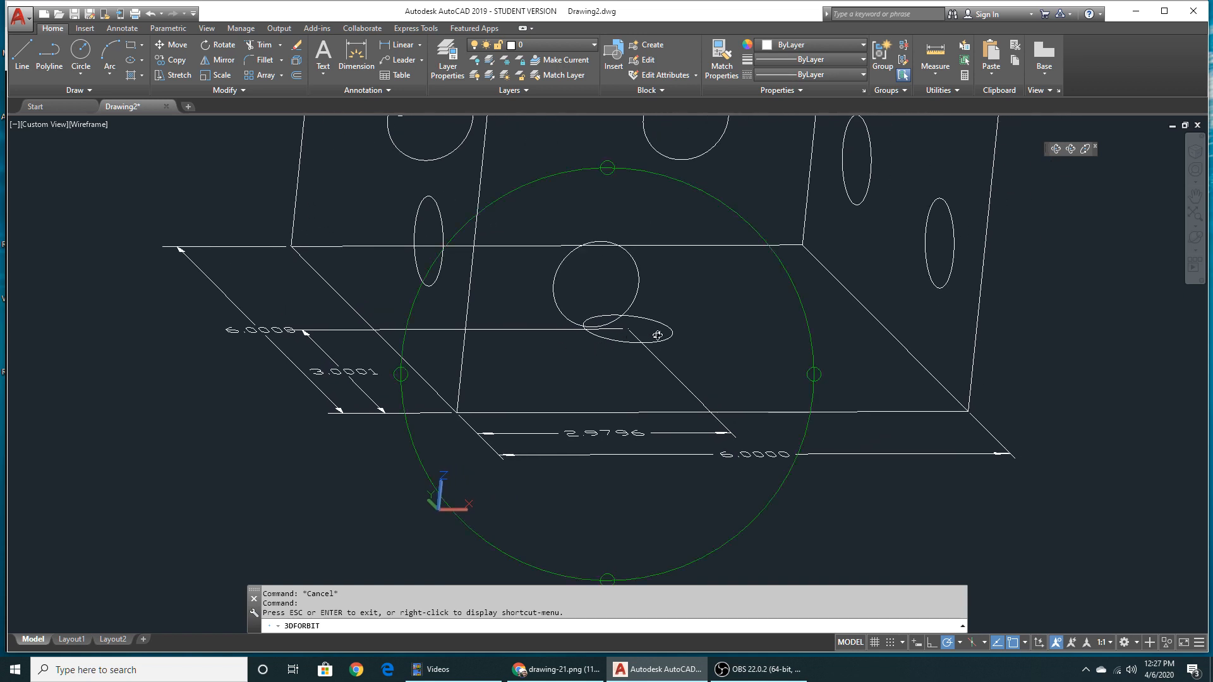
scroll(689, 325, down, 10)
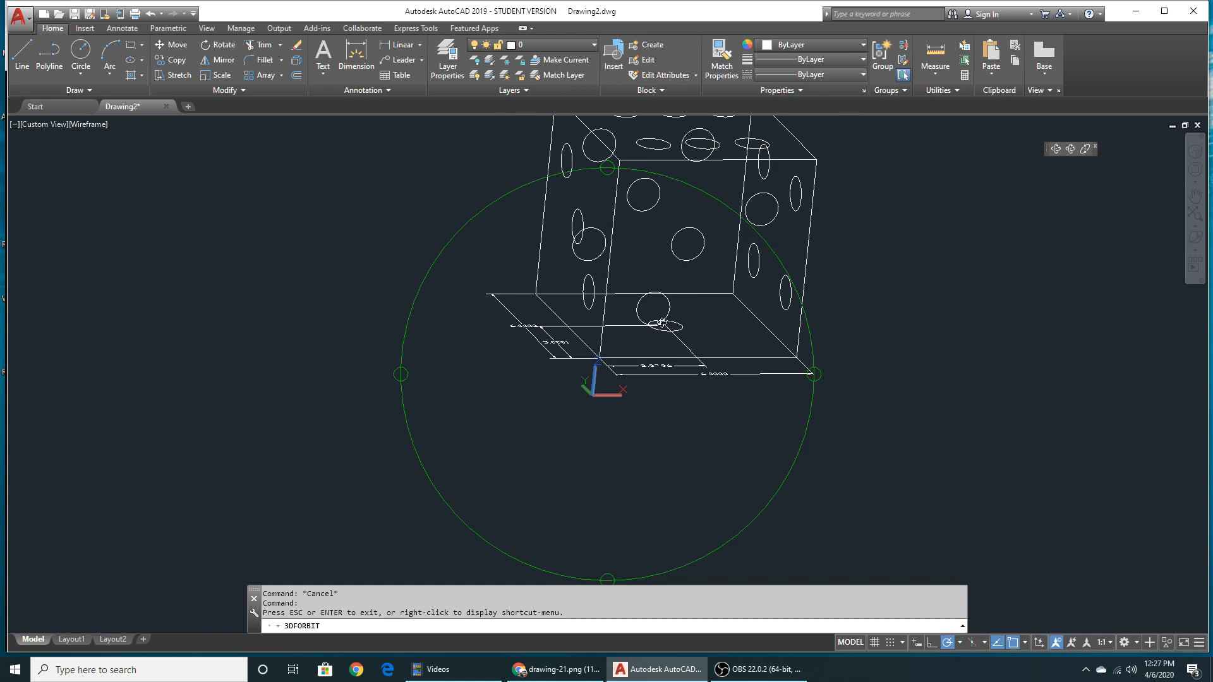
drag(511, 295, 658, 324)
drag(609, 395, 548, 391)
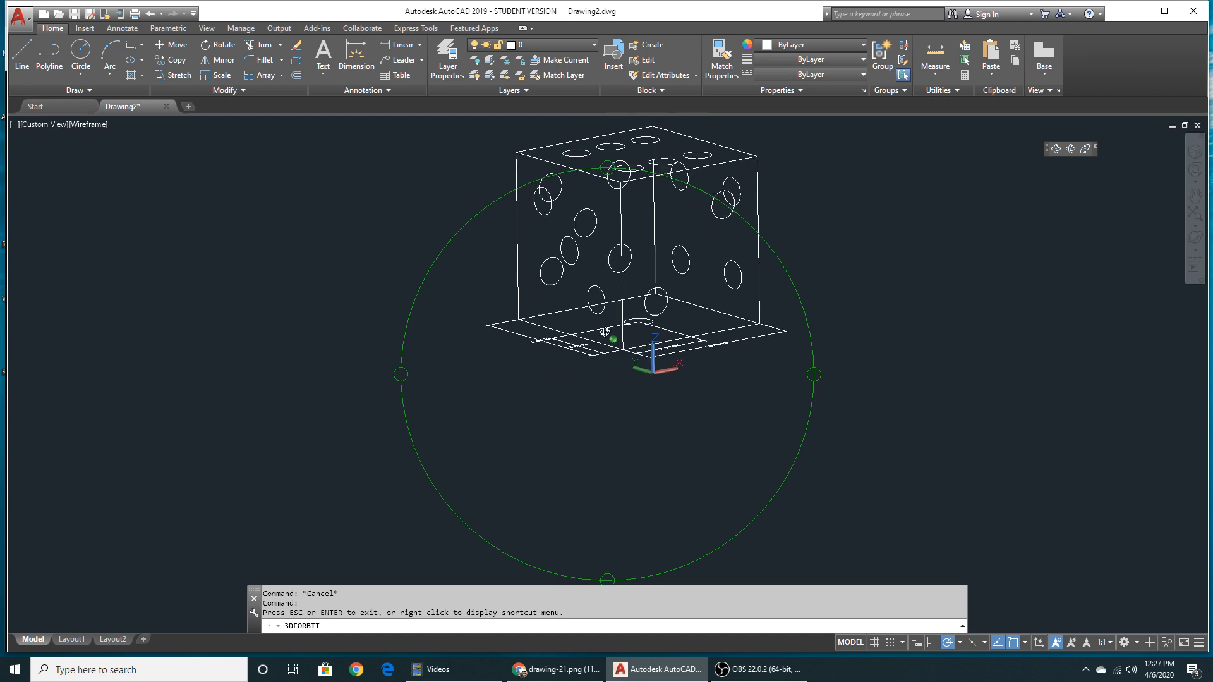
drag(594, 306, 596, 358)
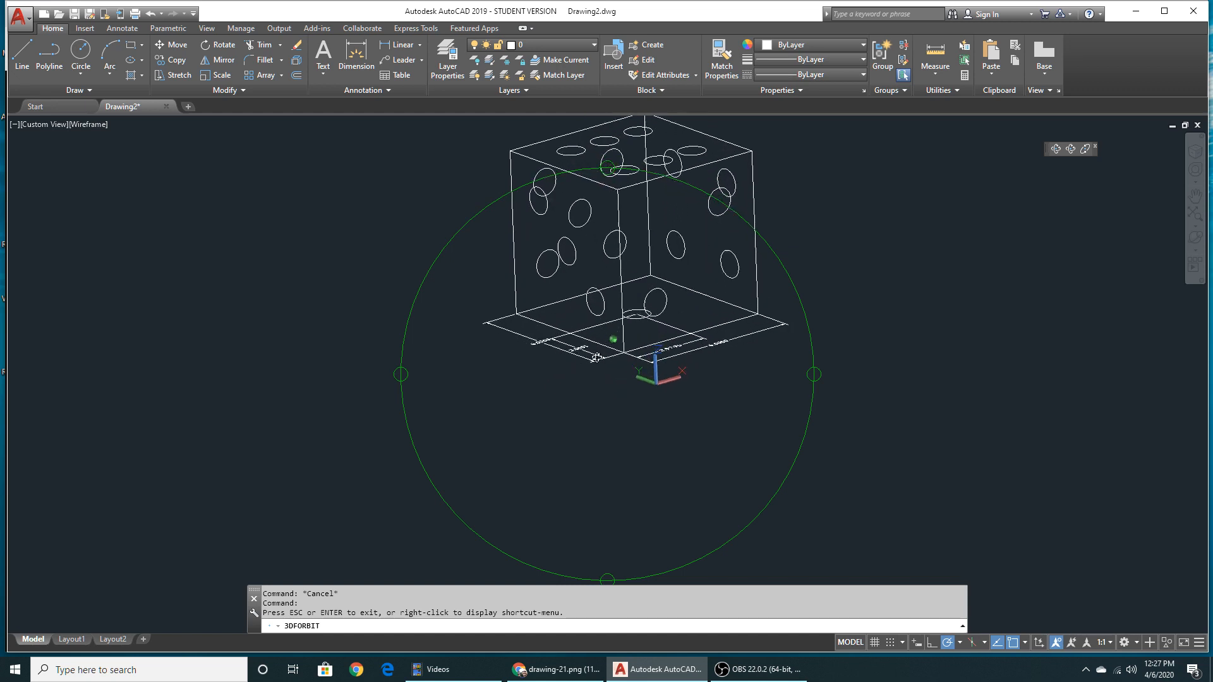
scroll(628, 338, up, 10)
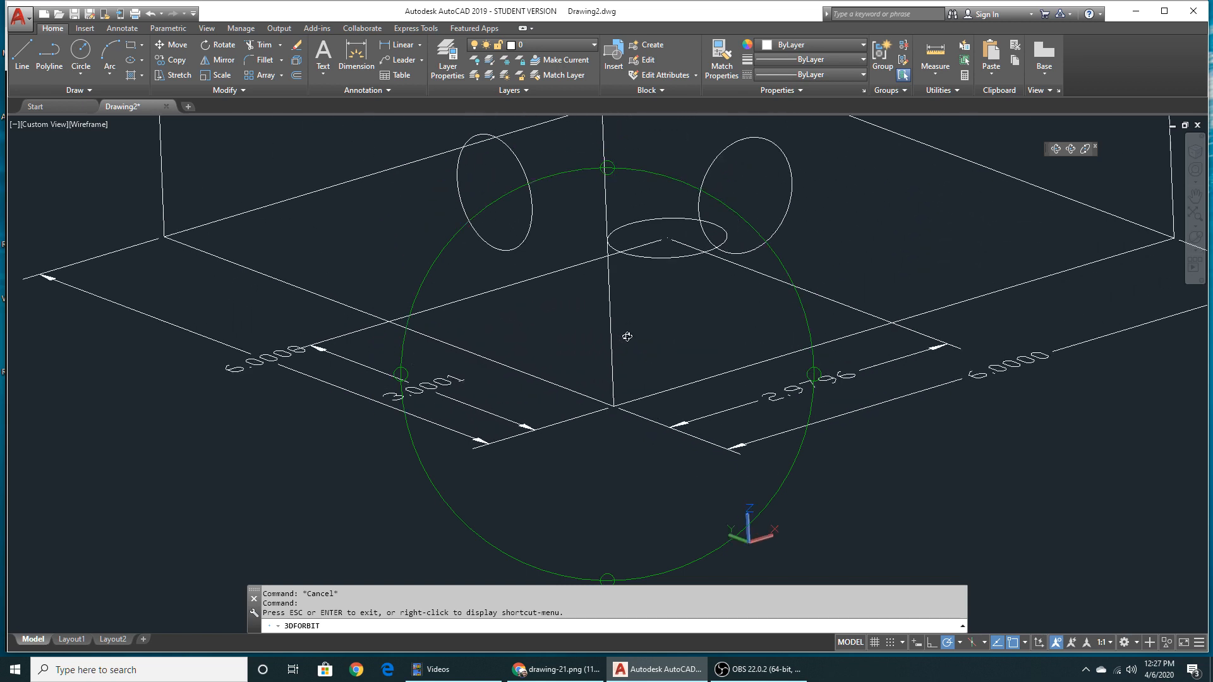
drag(627, 321, 642, 419)
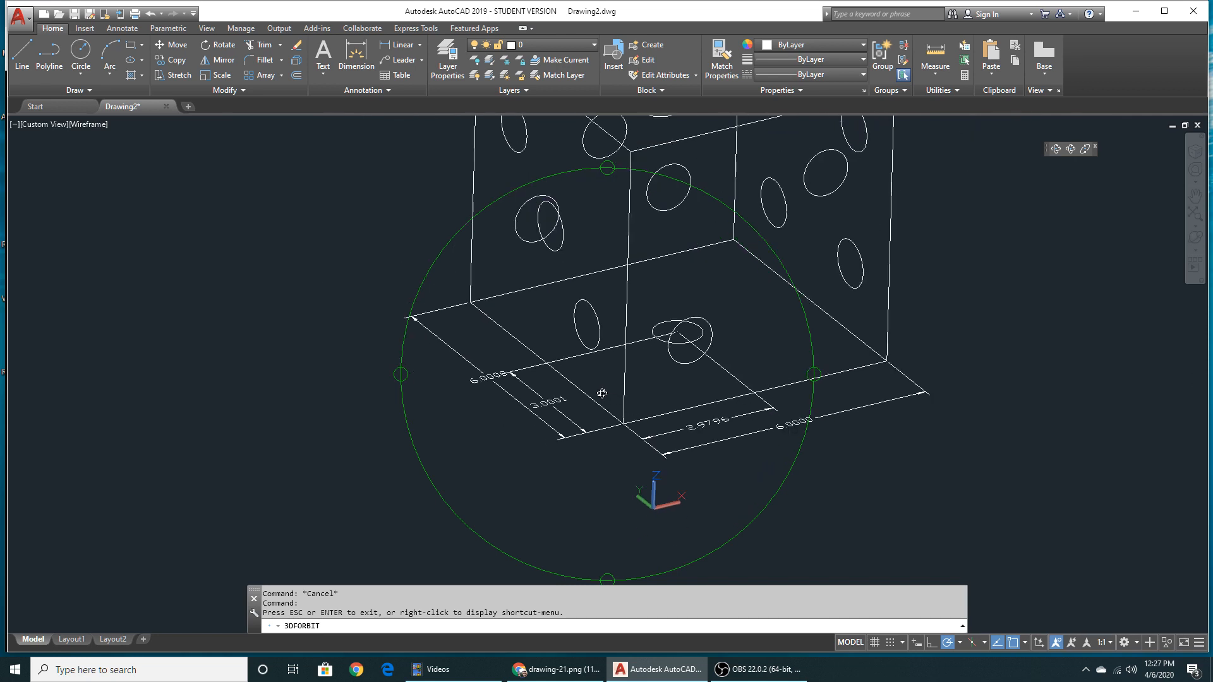
key(Escape)
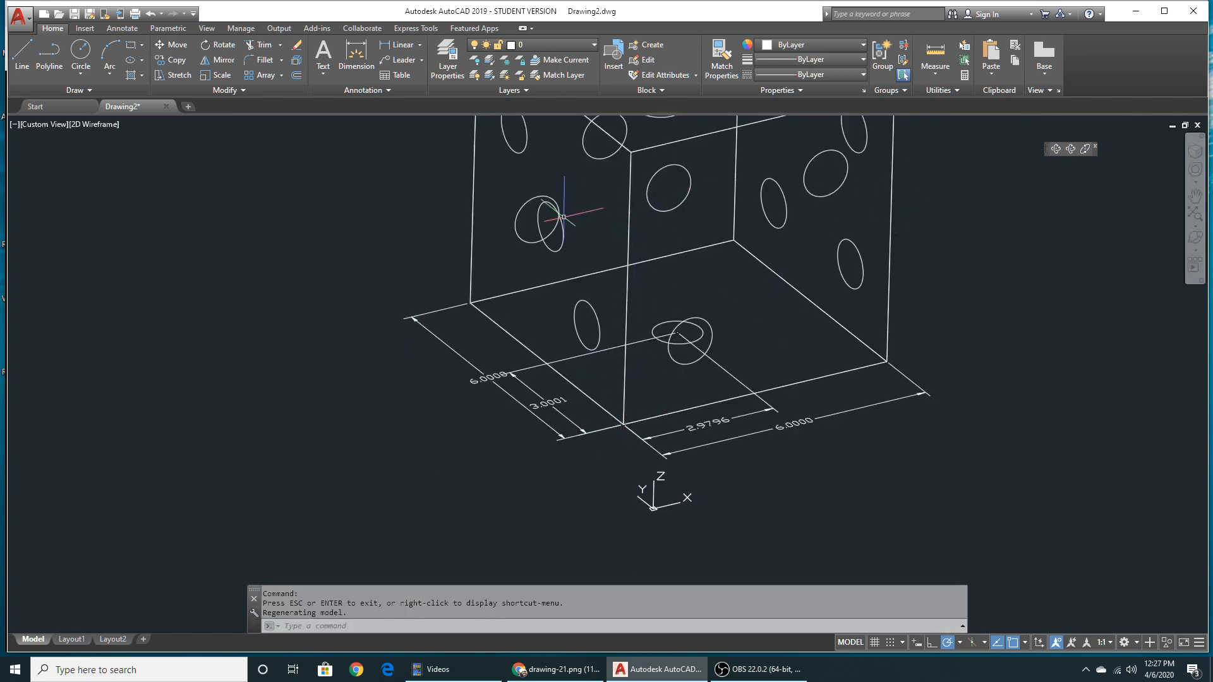
Step: Align the UCS to the two-pip face, with its origin at the front bottom corner, X along the bottom edge and Y up the vertical edge
text(ucs)
key(Return)
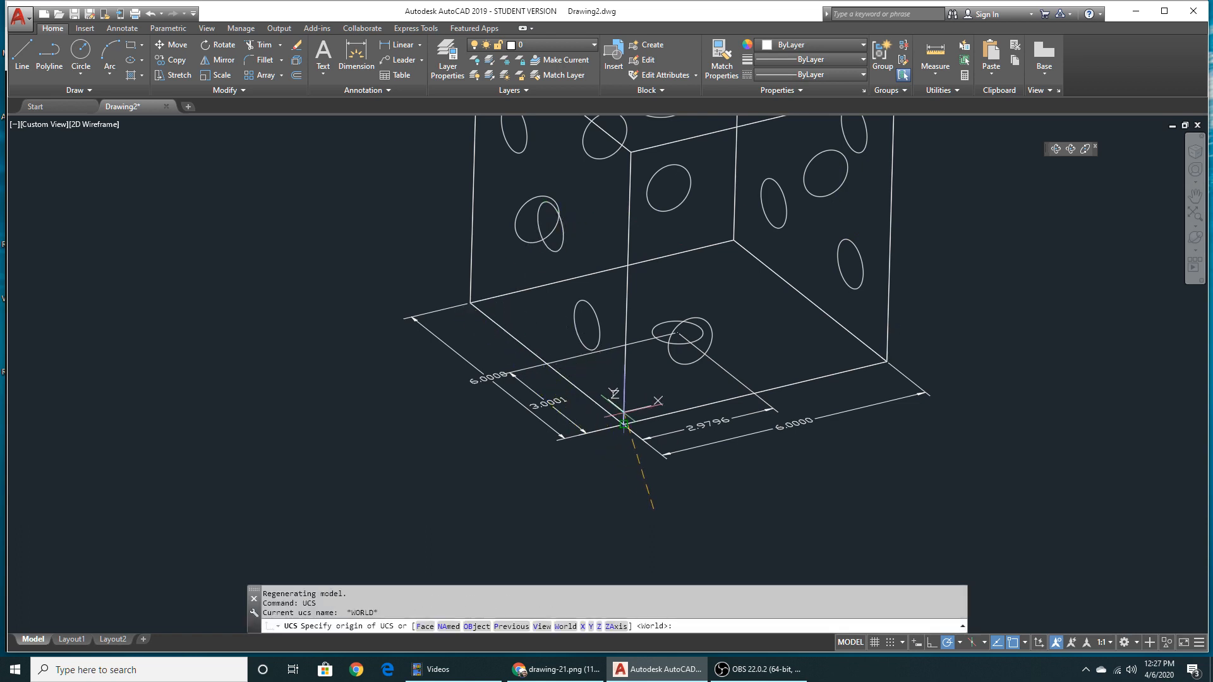
click(624, 424)
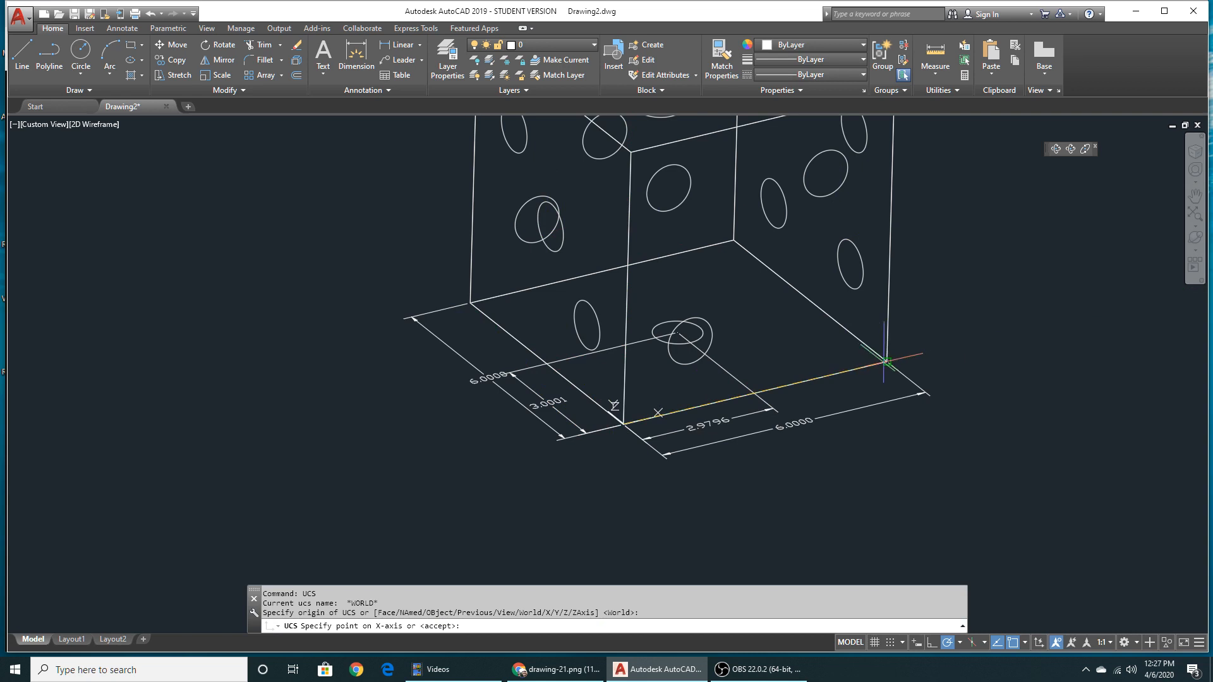
click(888, 362)
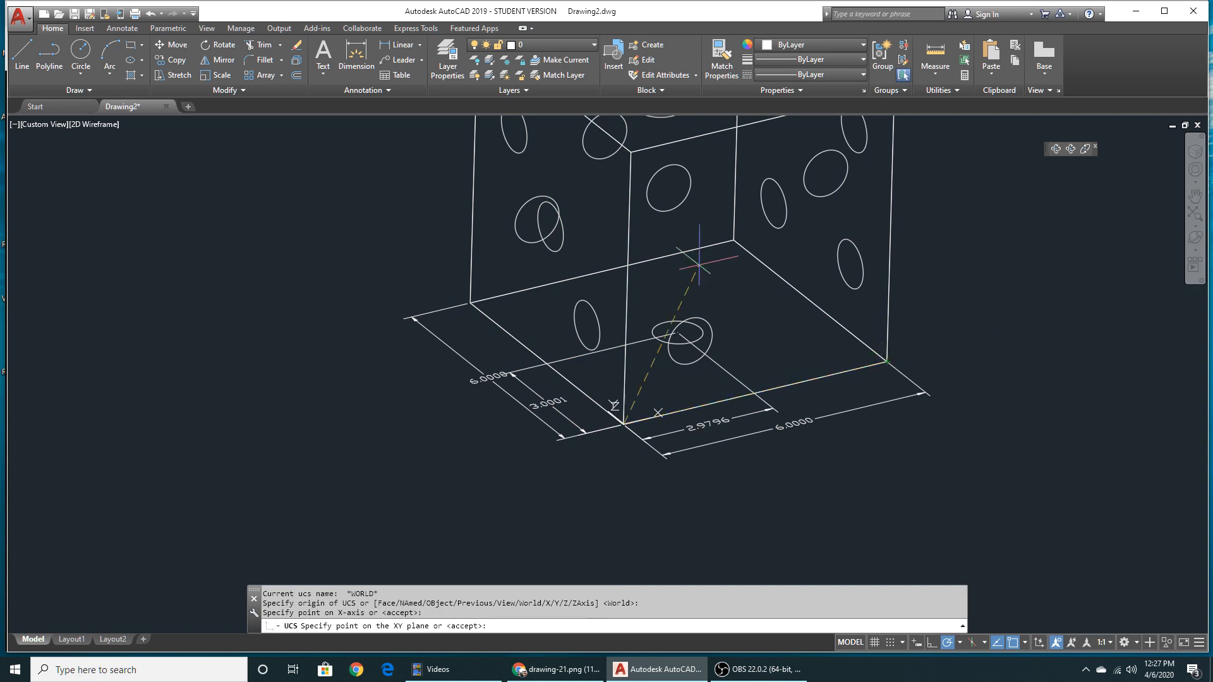
click(631, 153)
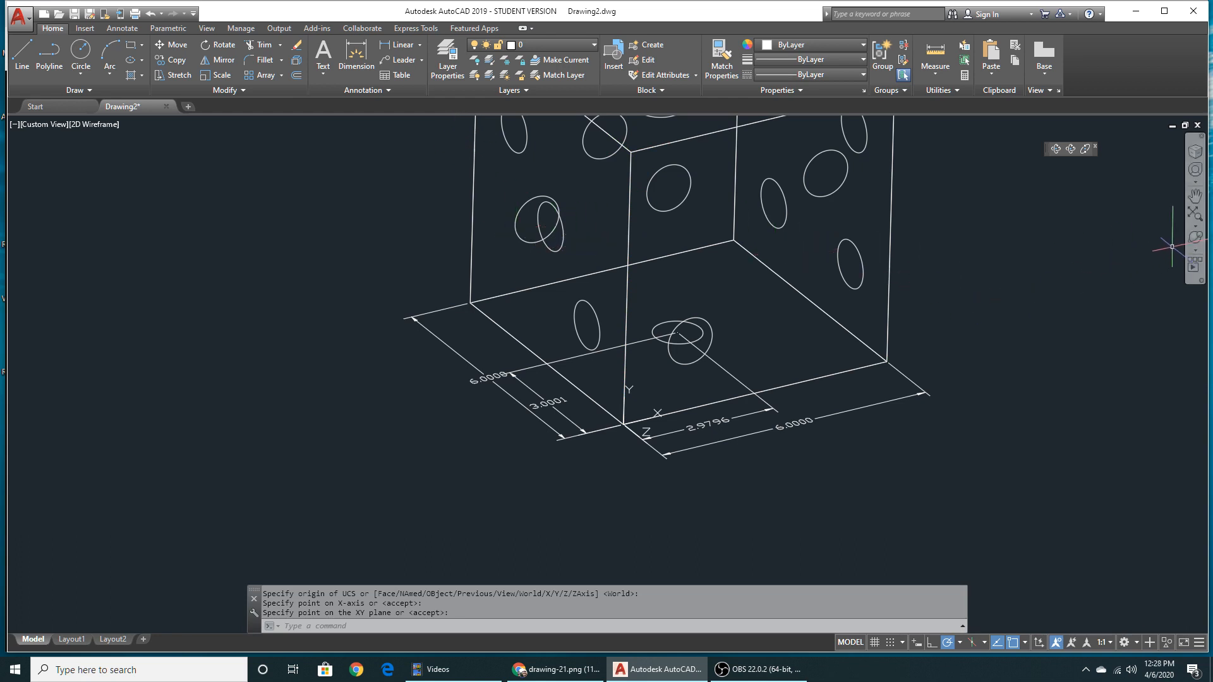
Step: Orbit the die so its front vertical edge and the realigned UCS face the viewer
click(1190, 241)
drag(759, 394, 684, 306)
middle_drag(685, 306, 620, 416)
drag(621, 415, 663, 440)
mouse_move(644, 374)
mouse_down()
mouse_move(567, 368)
mouse_move(618, 382)
mouse_move(646, 345)
mouse_move(679, 395)
mouse_move(650, 379)
mouse_move(643, 351)
mouse_move(707, 290)
mouse_move(655, 359)
mouse_move(632, 352)
mouse_move(633, 364)
mouse_up()
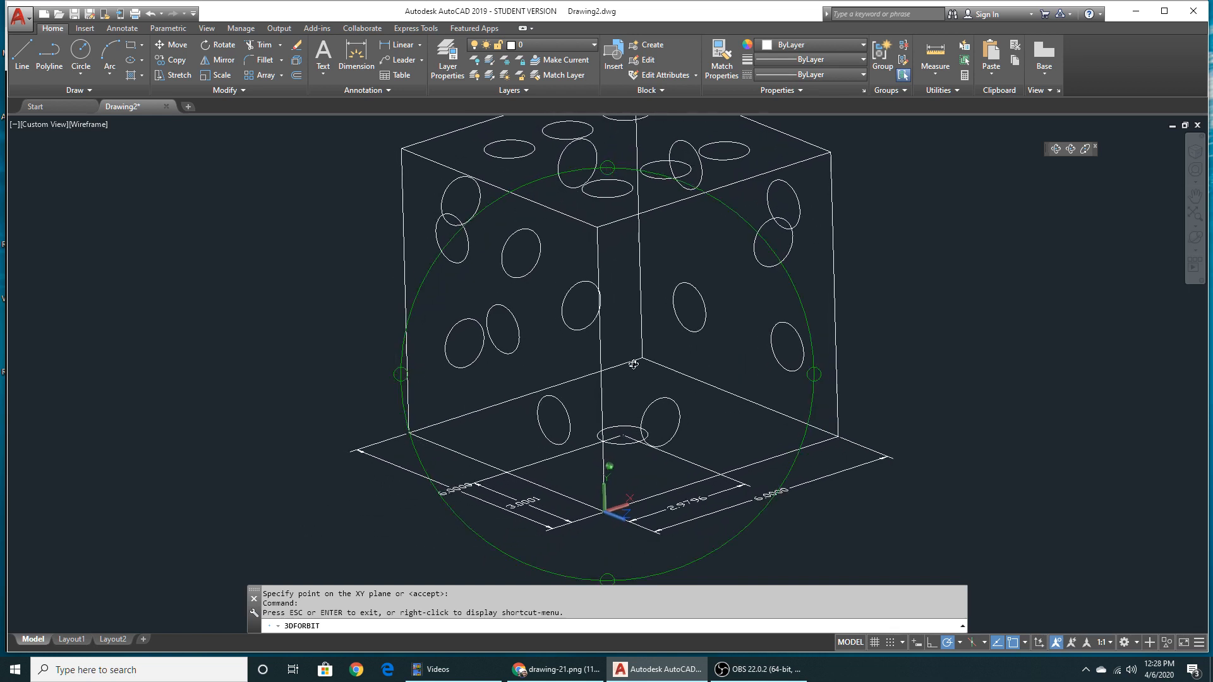
key(Escape)
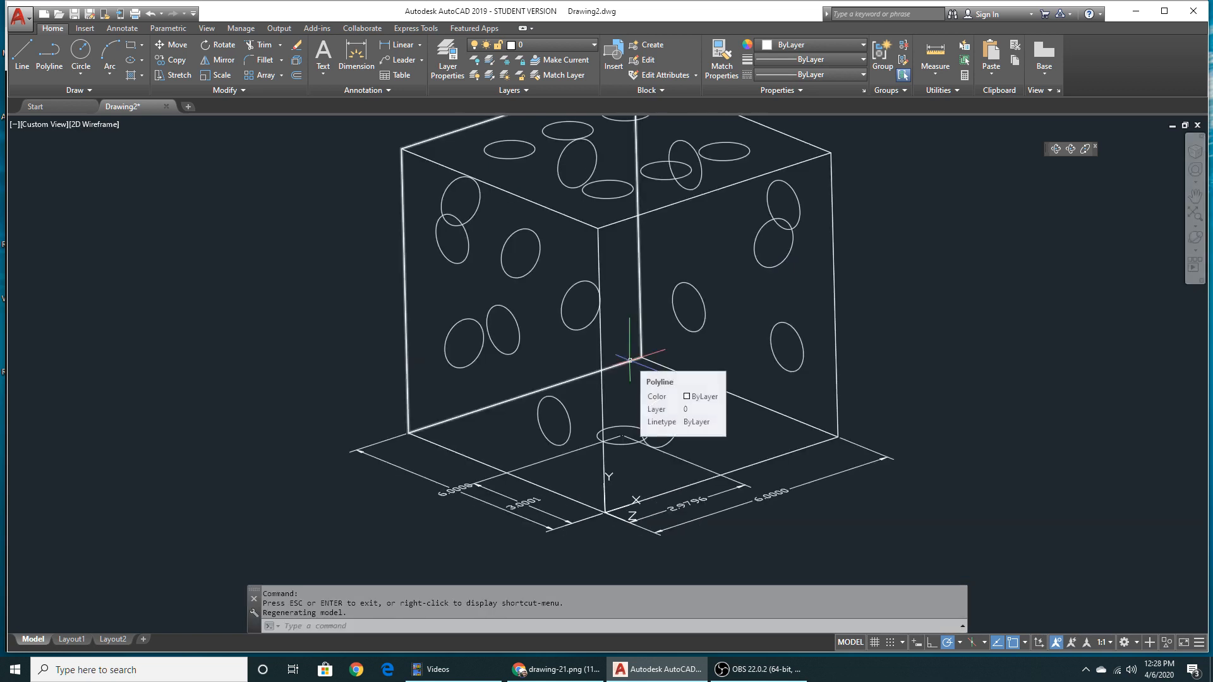
click(363, 60)
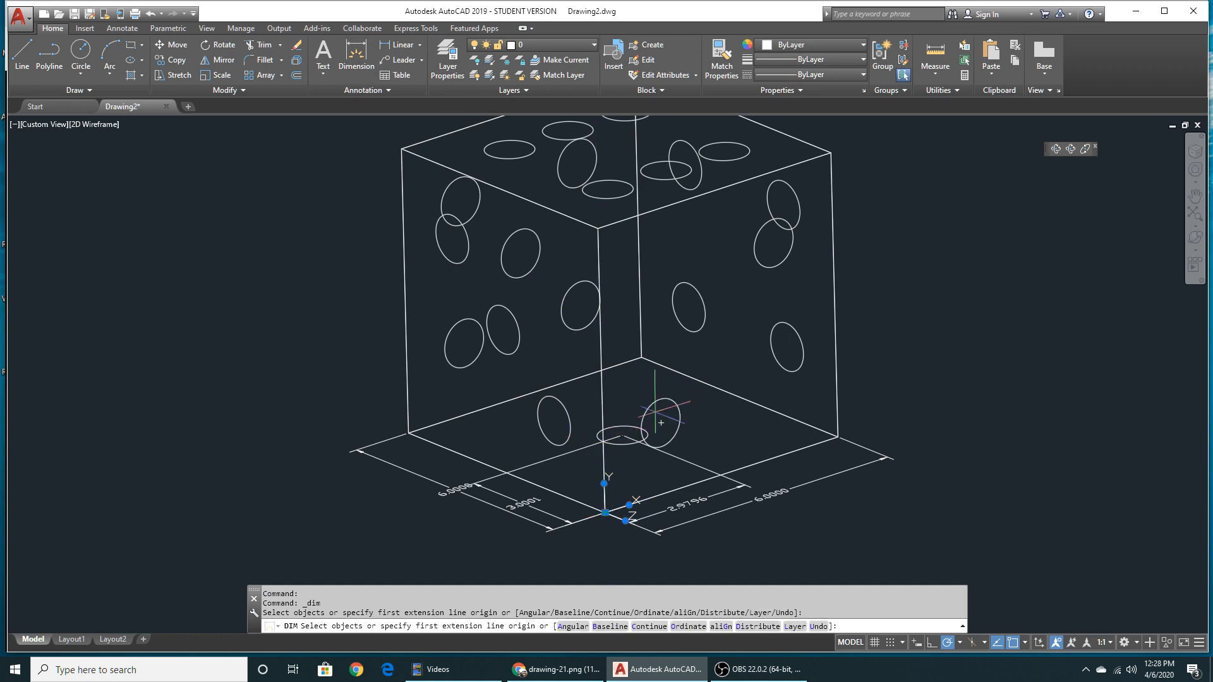
key(Escape)
key(Escape)
key(Escape)
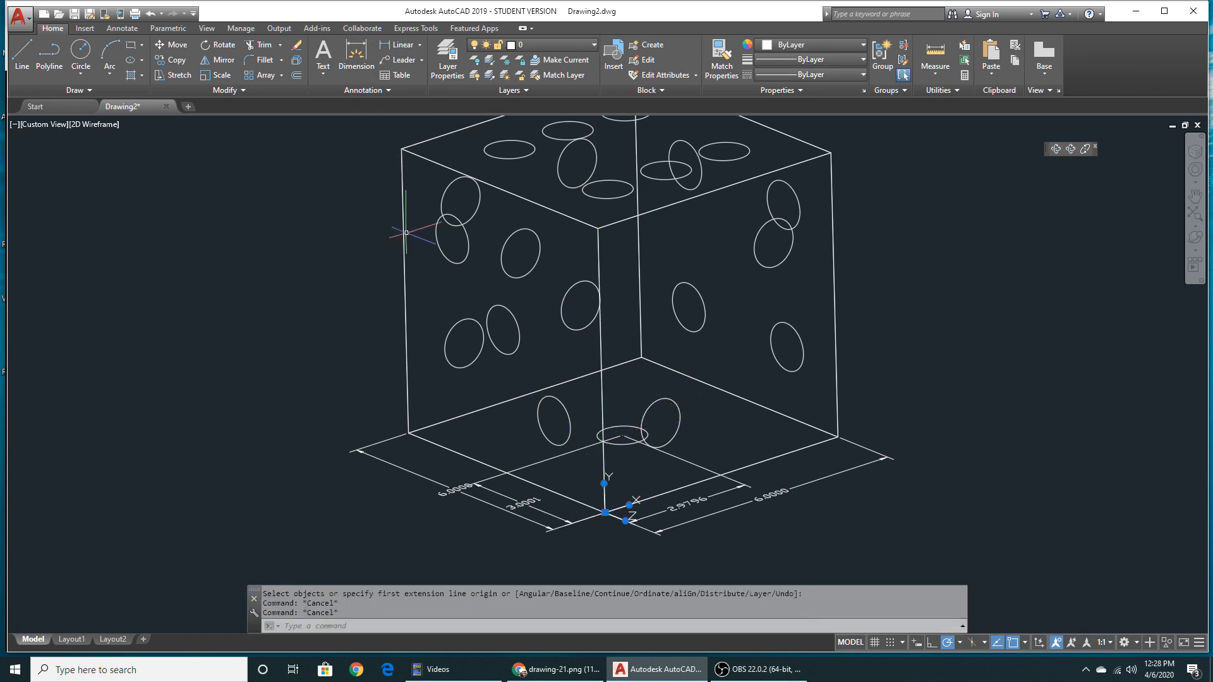
click(605, 485)
key(Escape)
key(Escape)
key(Escape)
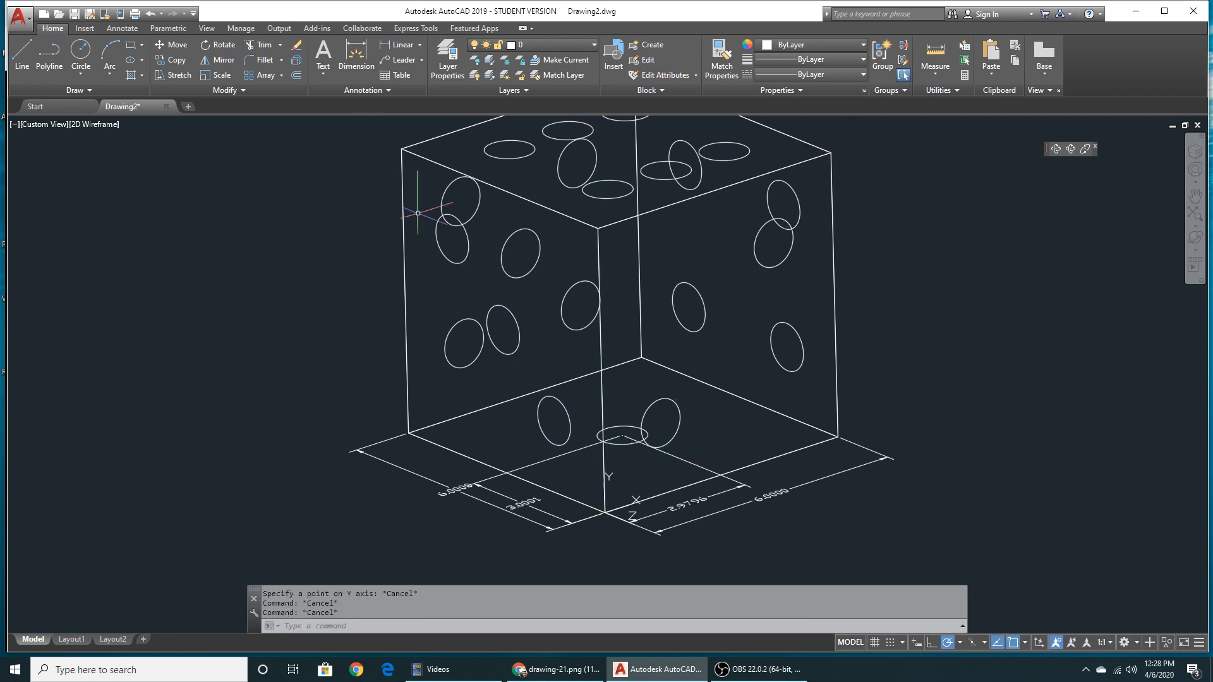
click(356, 52)
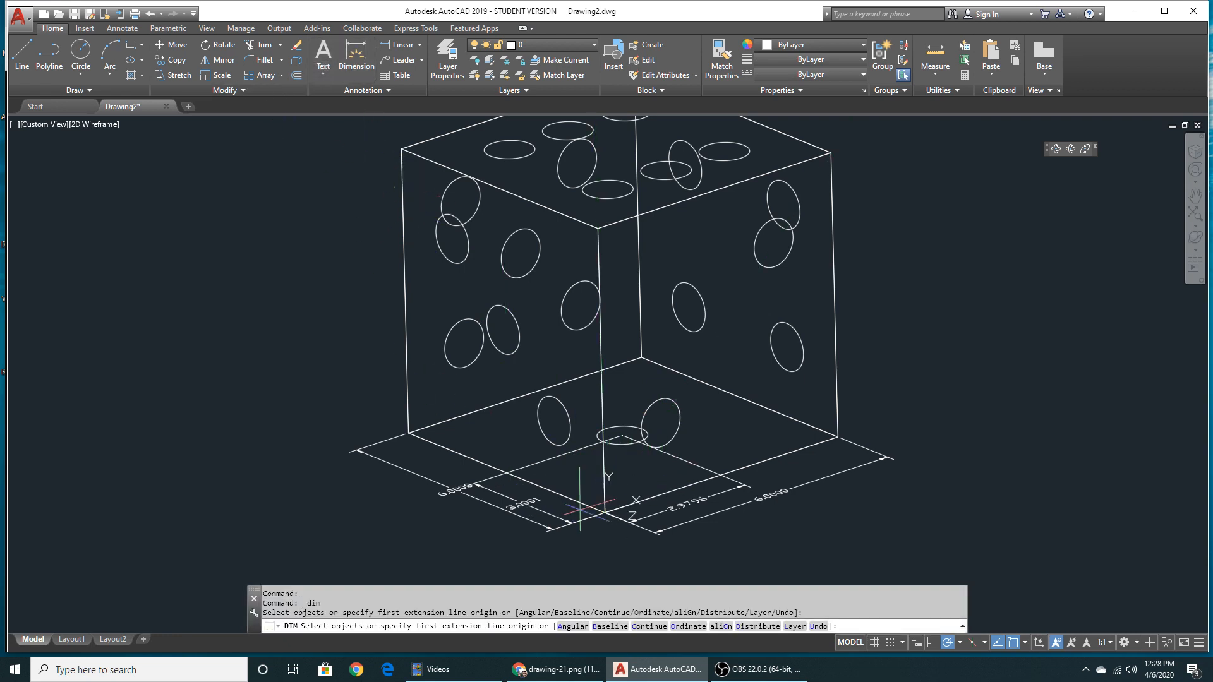
click(623, 435)
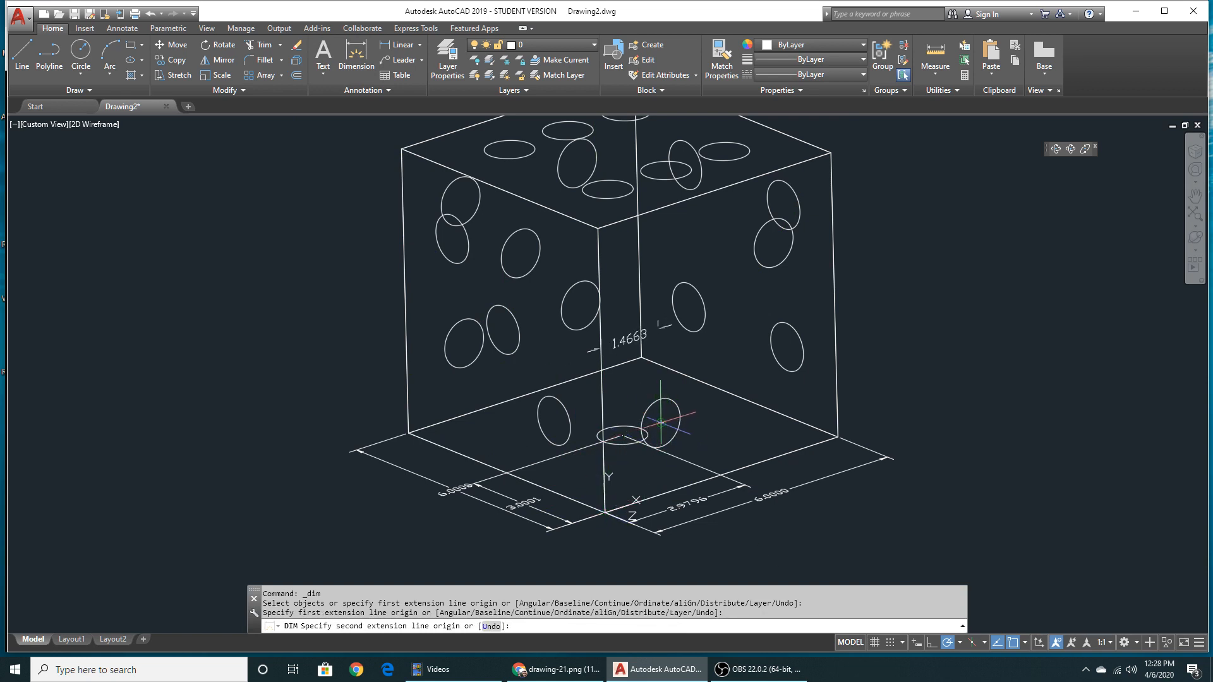
click(660, 422)
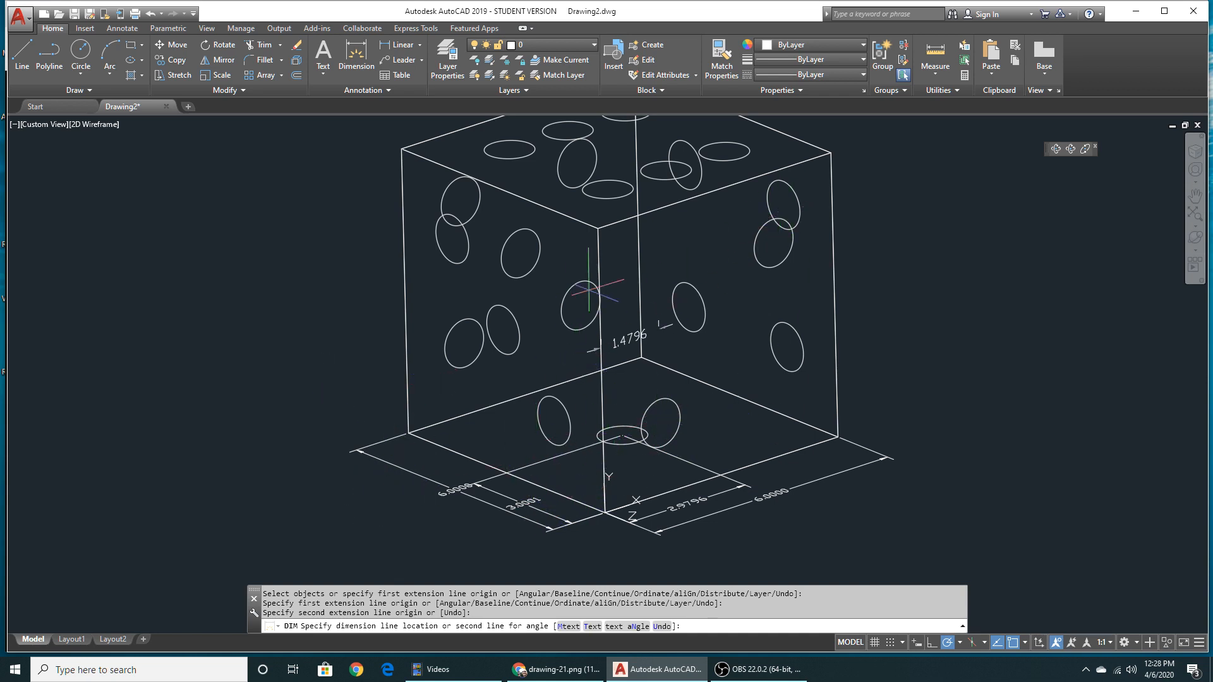
key(Escape)
key(Escape)
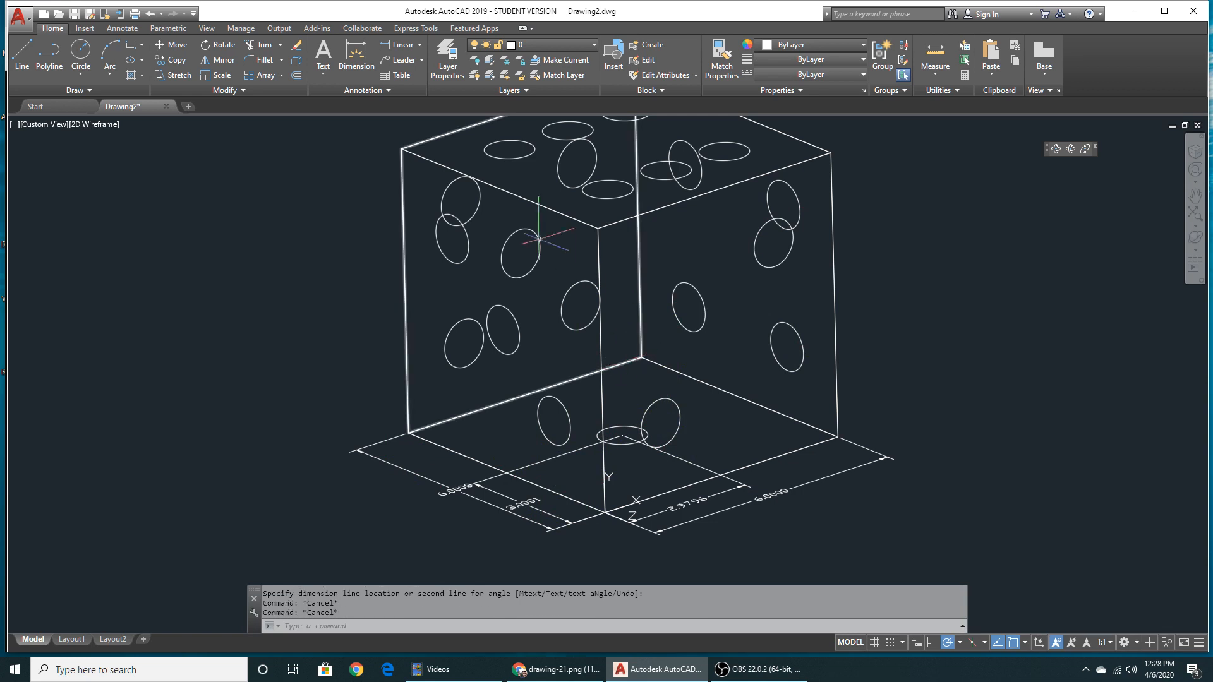
Step: Add a vertical linear dimension from the front bottom corner to the centre of the two-pip face's lower pip, placed beyond the three-pip side
click(385, 48)
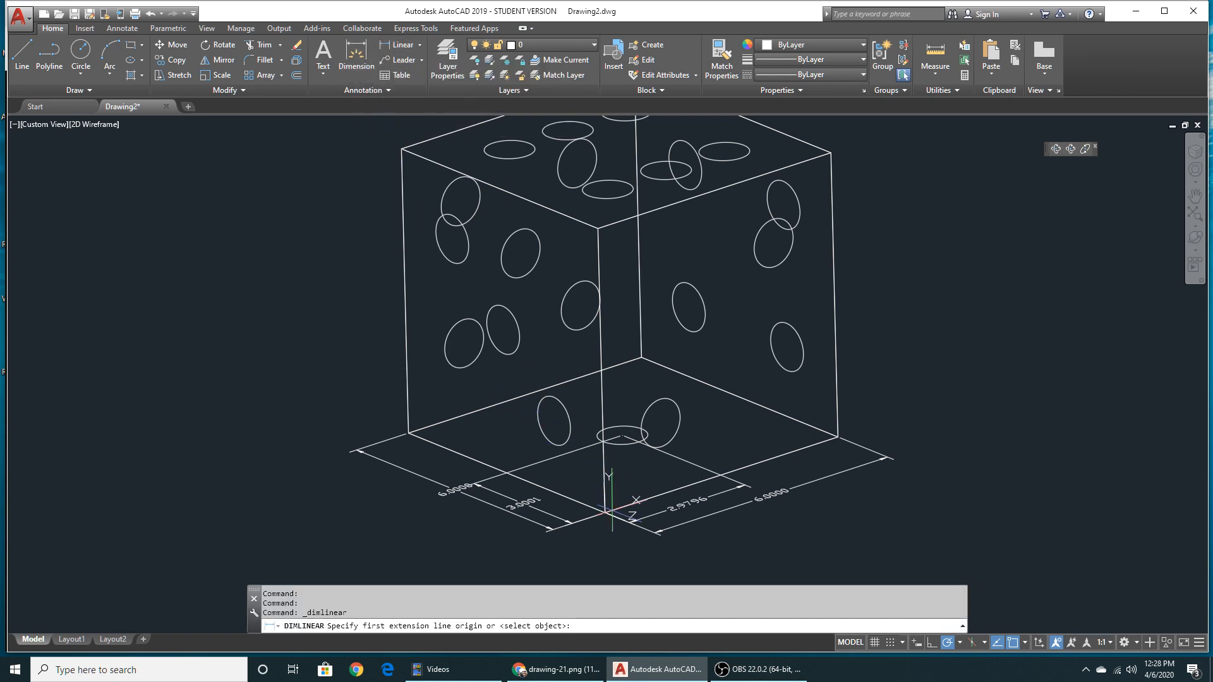
click(605, 512)
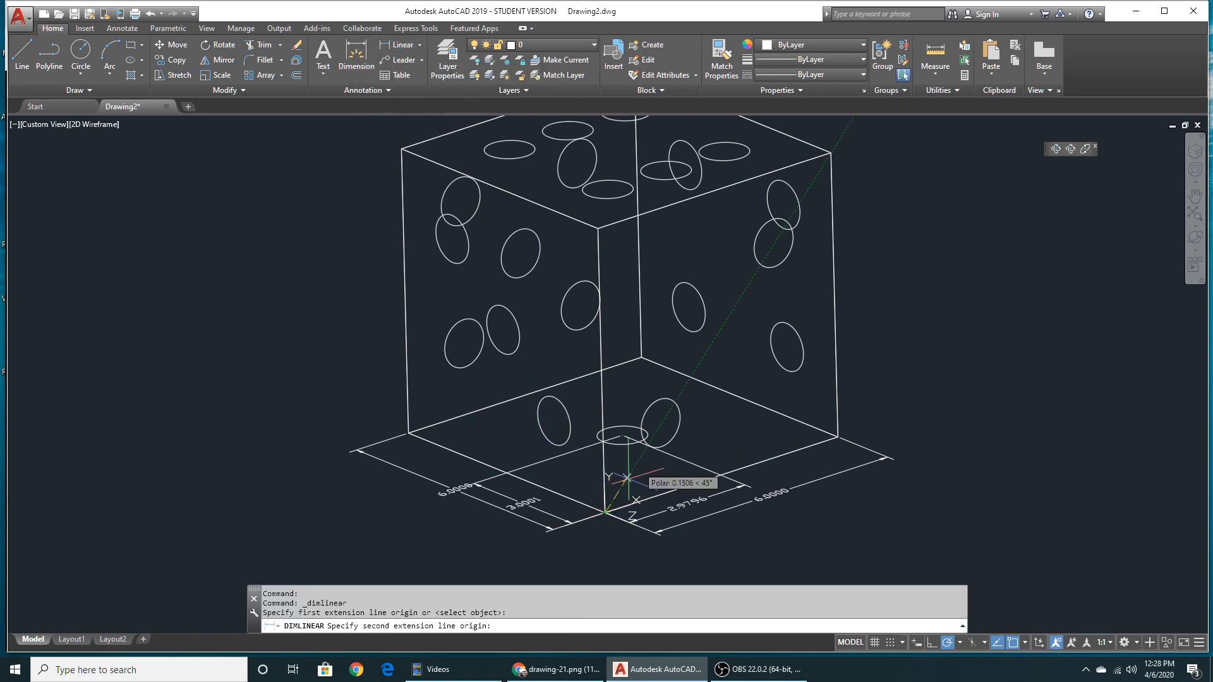
click(660, 422)
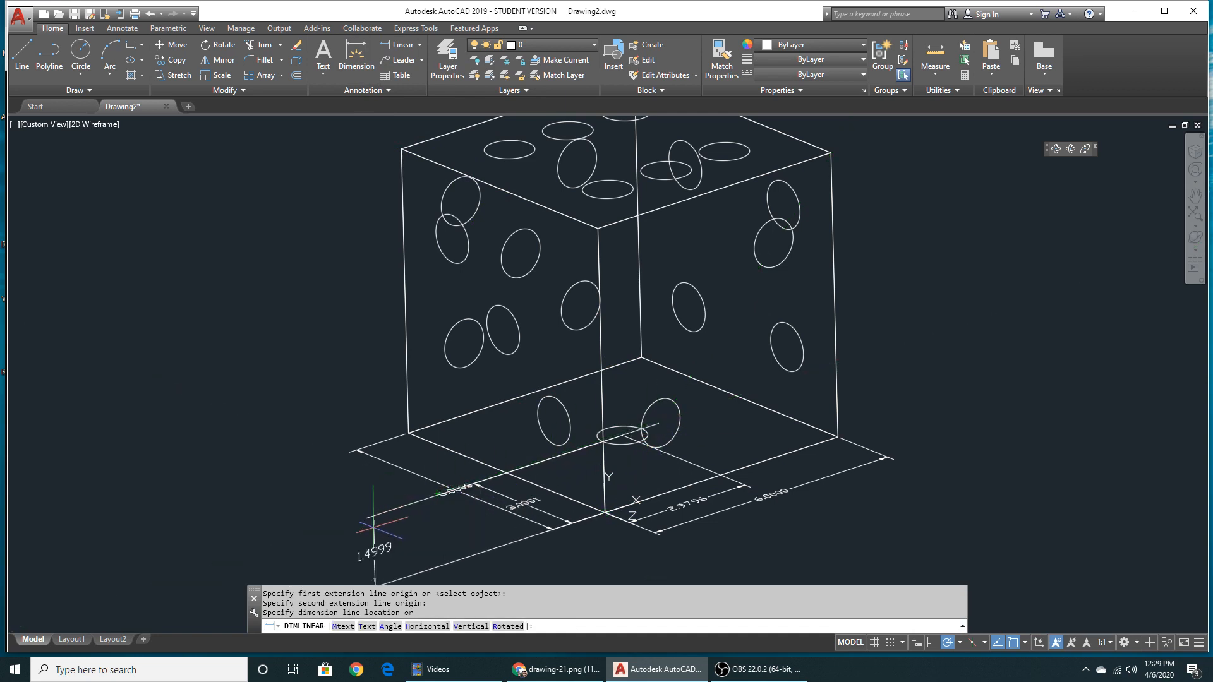
click(425, 528)
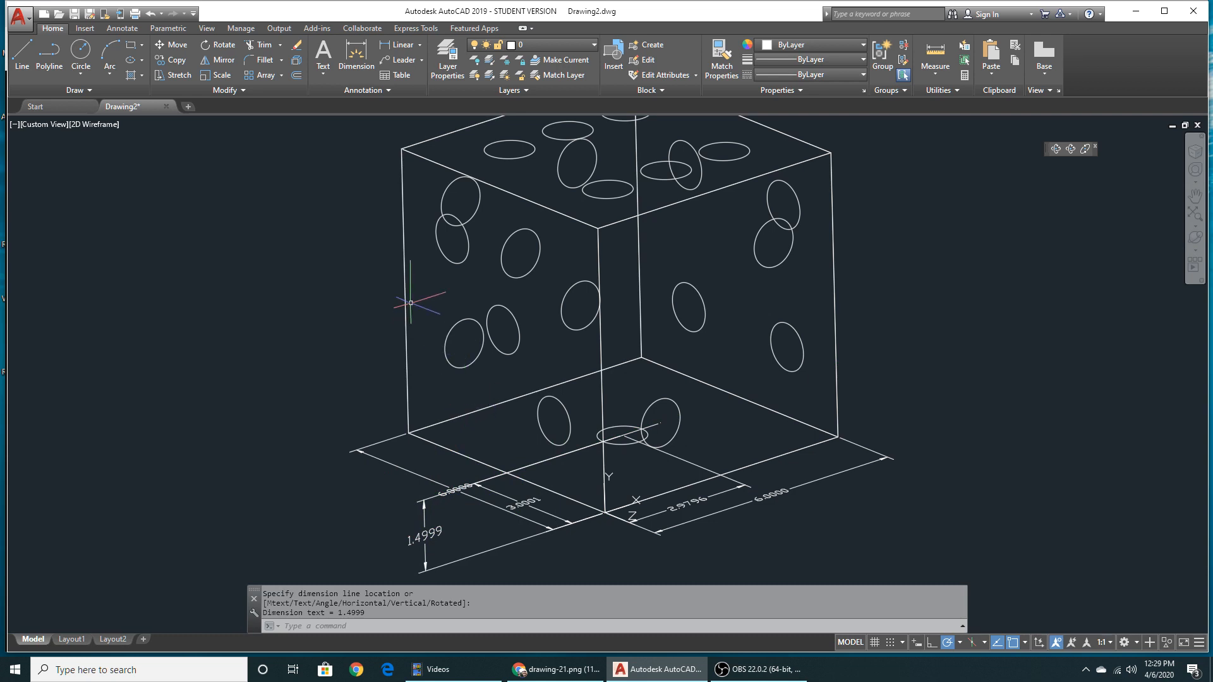
Step: Add a horizontal linear dimension from the front bottom corner to the centre of the two-pip face's lower pip, placed just below the pip
click(395, 45)
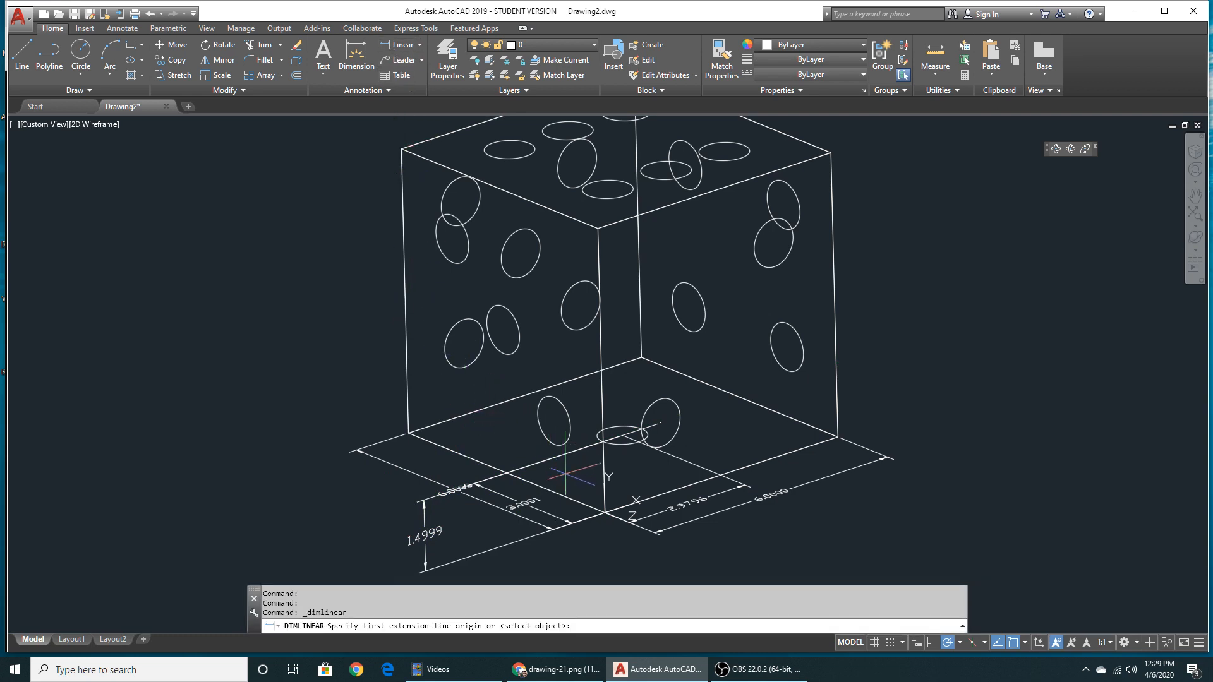
click(606, 512)
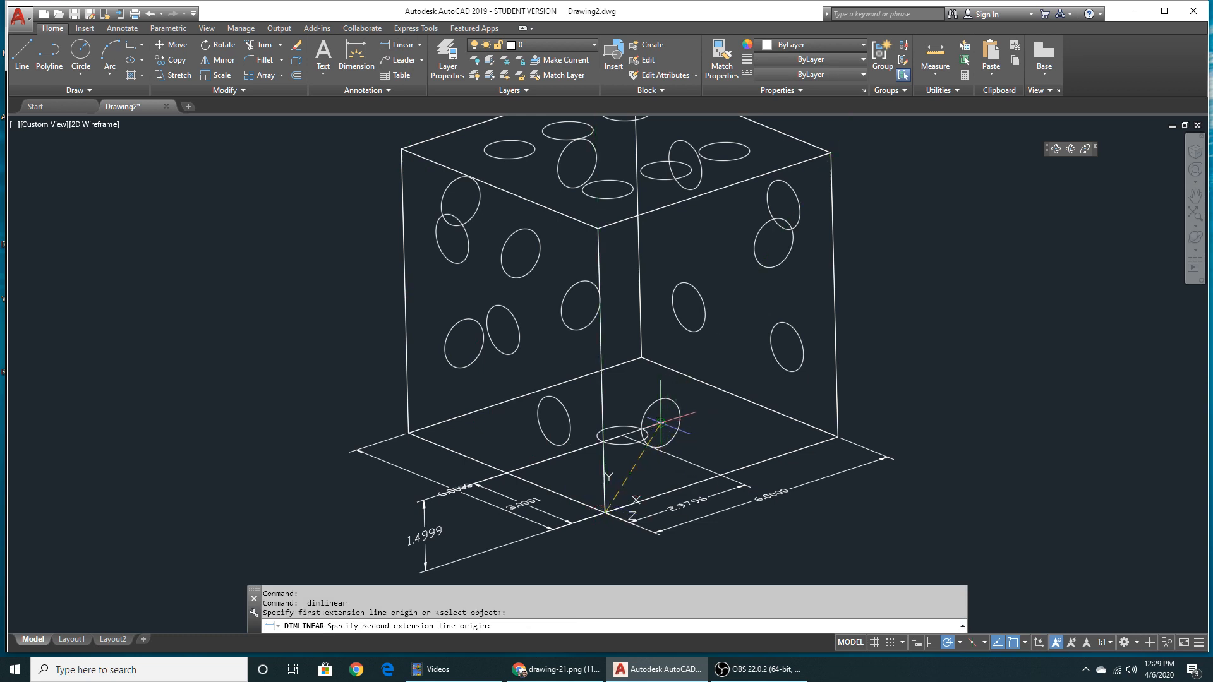
click(661, 423)
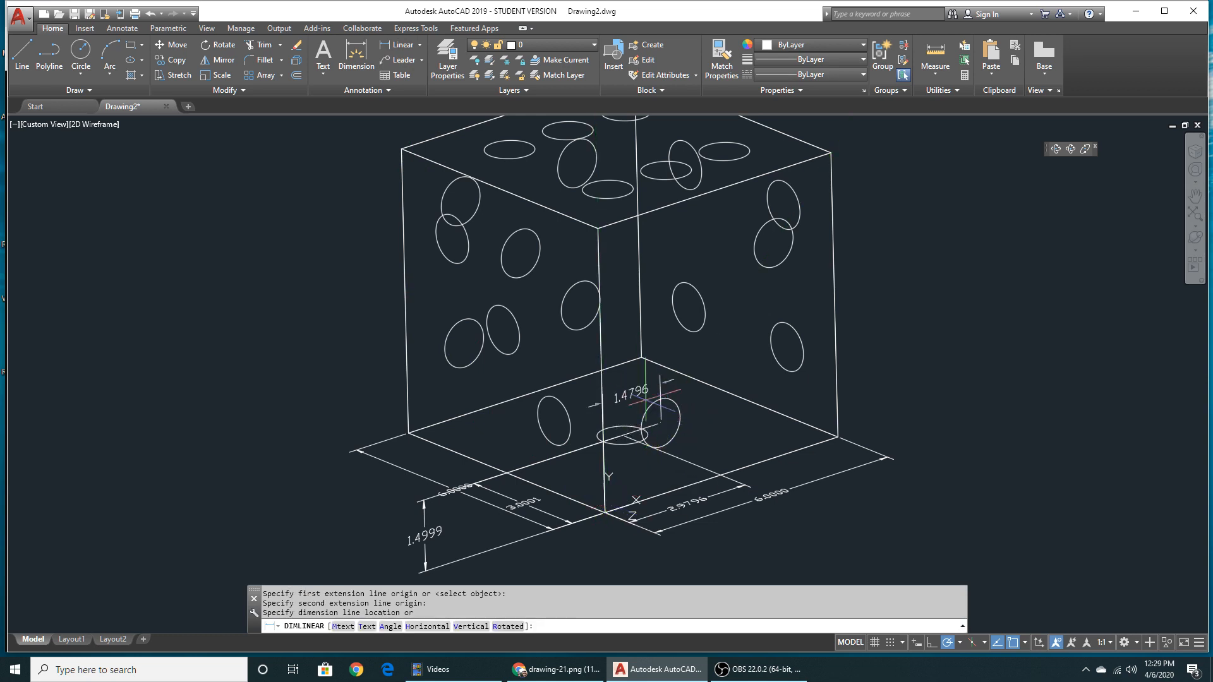
click(661, 473)
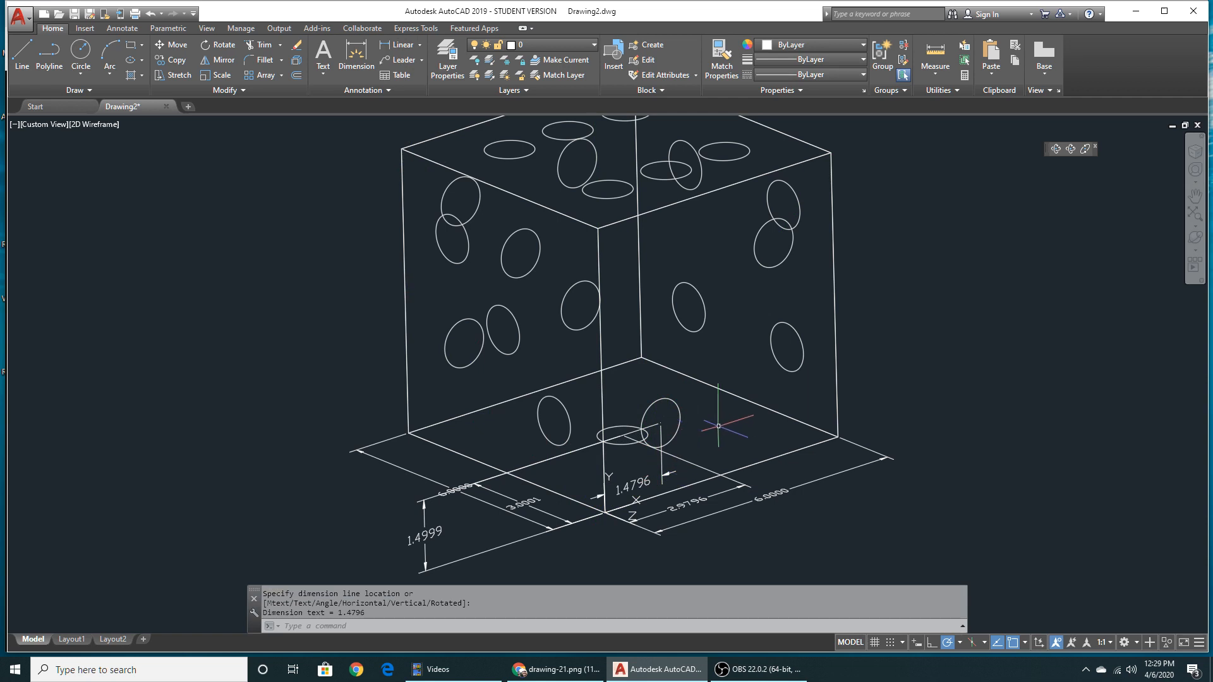
Step: Create six new layers named 1, 2, 3, 4, 5 and 6
click(1193, 240)
drag(776, 460, 725, 456)
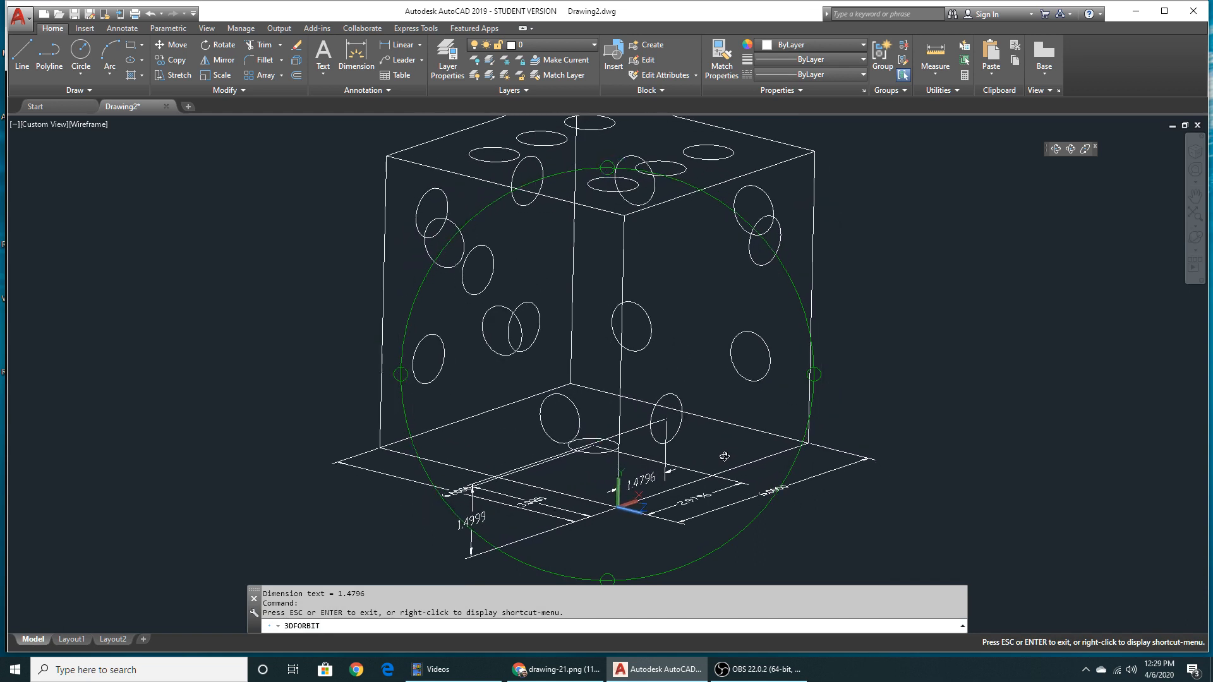
key(Escape)
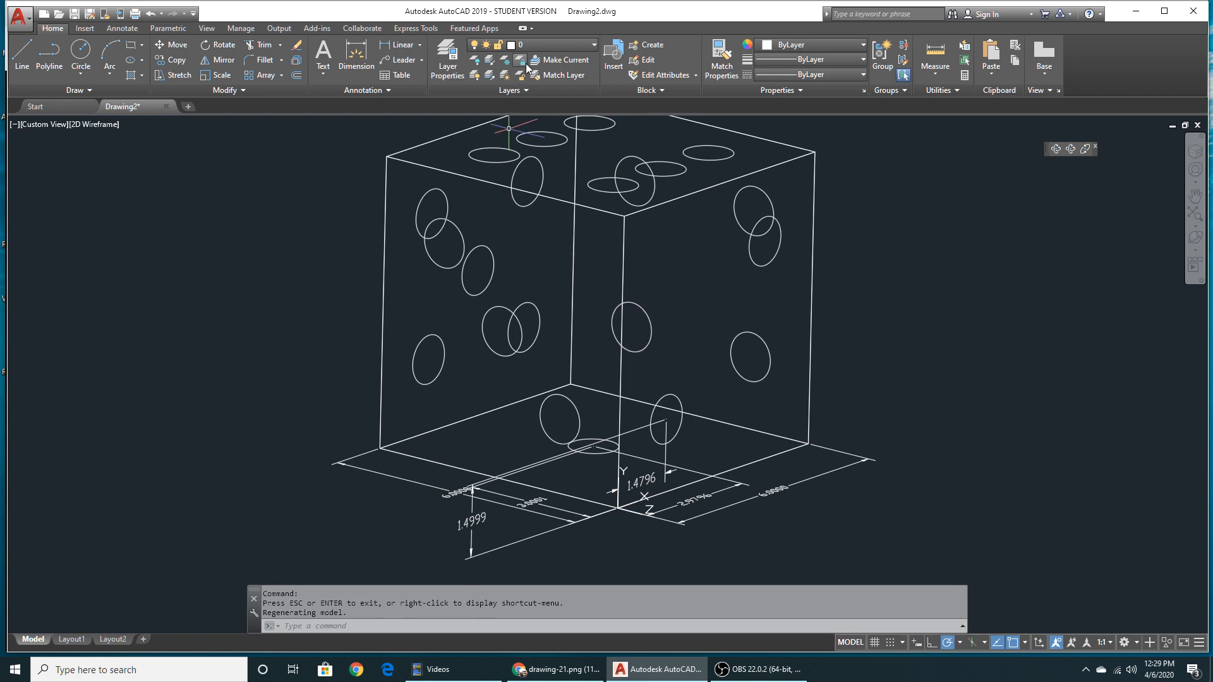
click(463, 59)
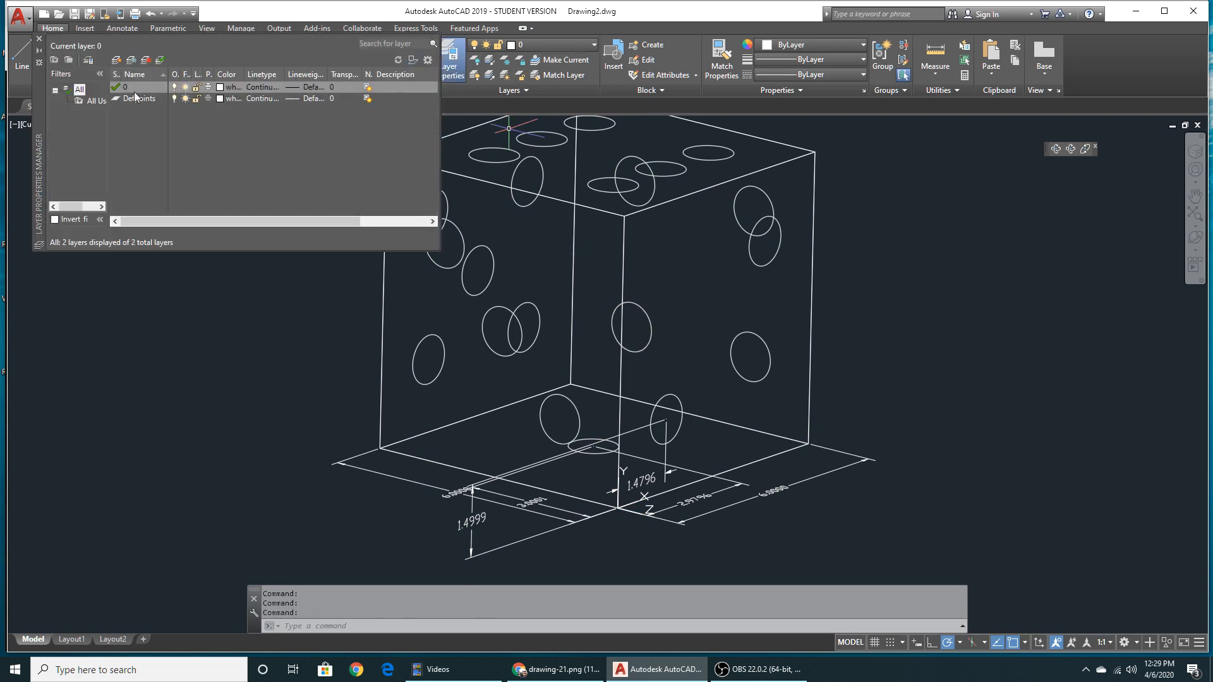
click(116, 60)
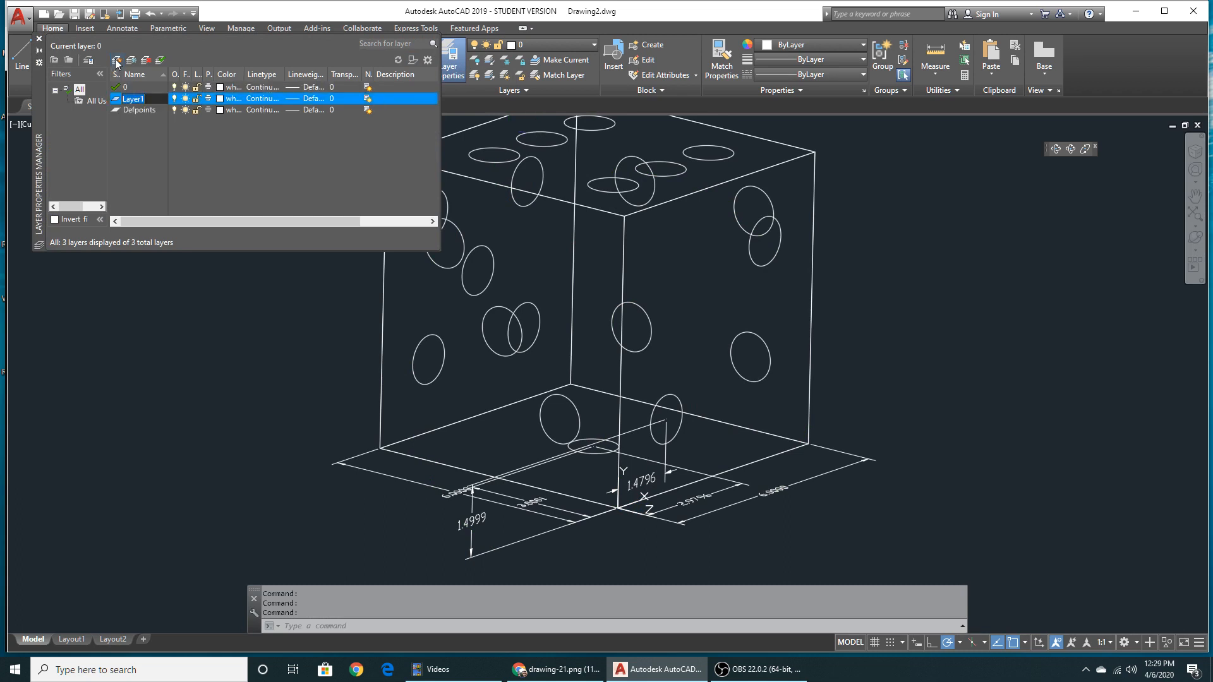
text(1)
key(Return)
click(116, 61)
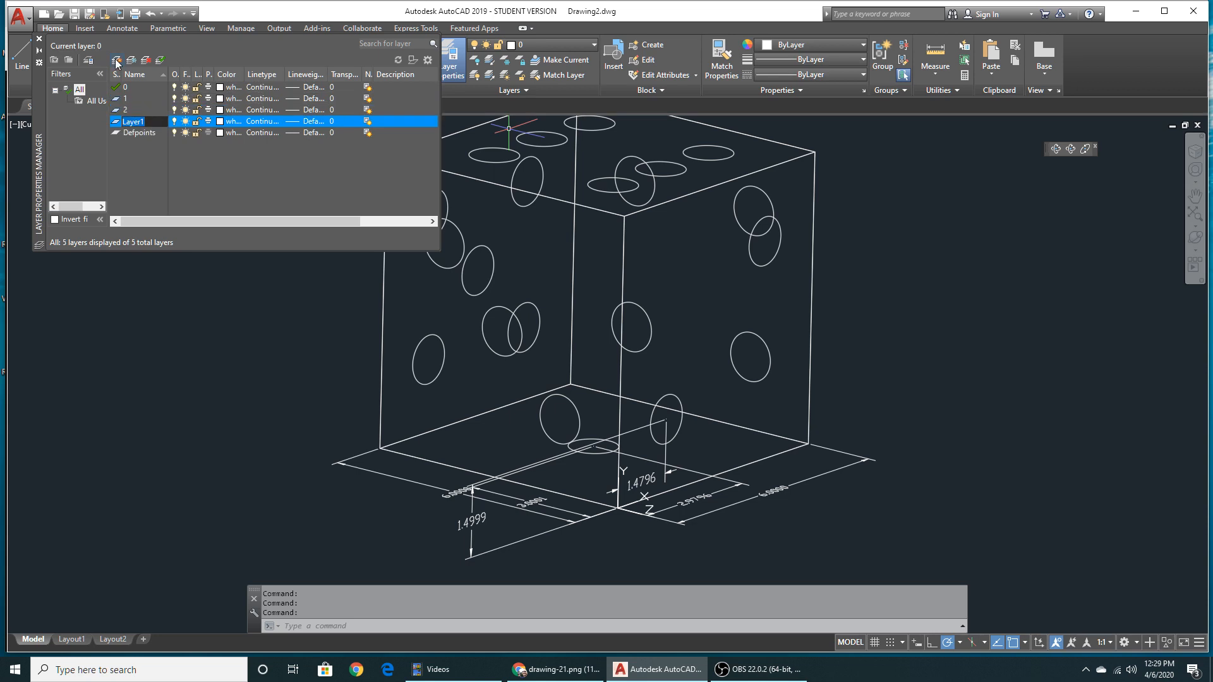
click(117, 62)
click(117, 62)
click(117, 62)
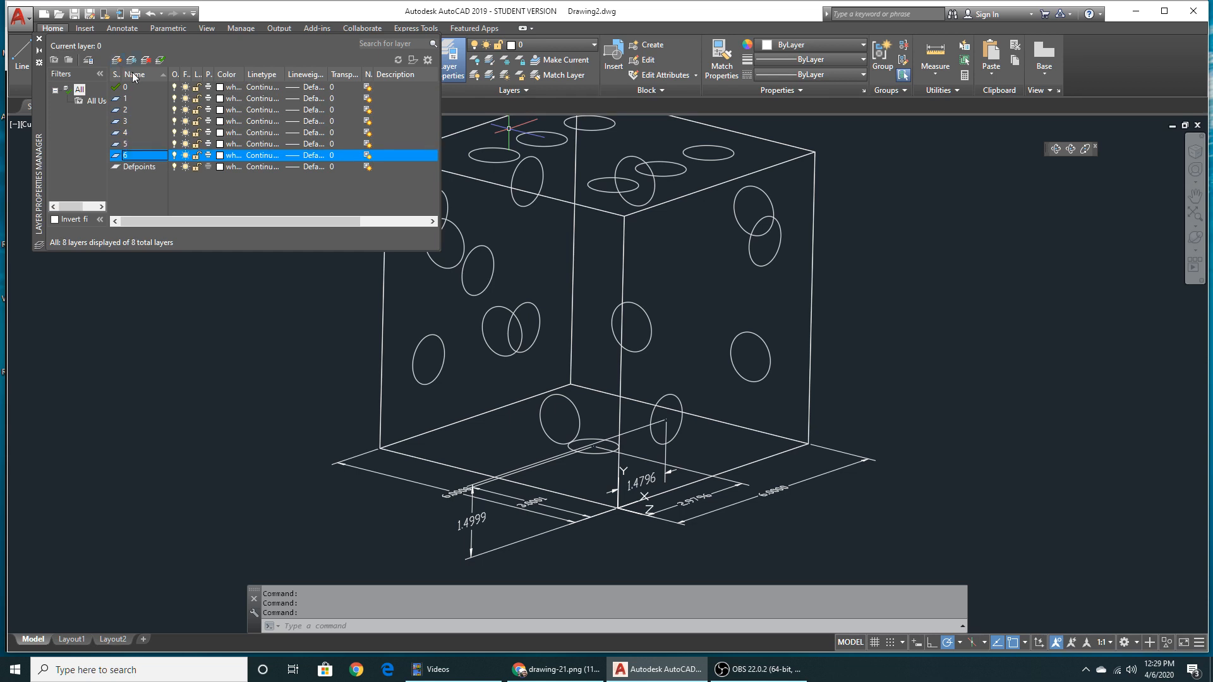
Step: Set the colour of layer 1 to green index 94 and the colour of layer 2 to blue index 144
click(219, 99)
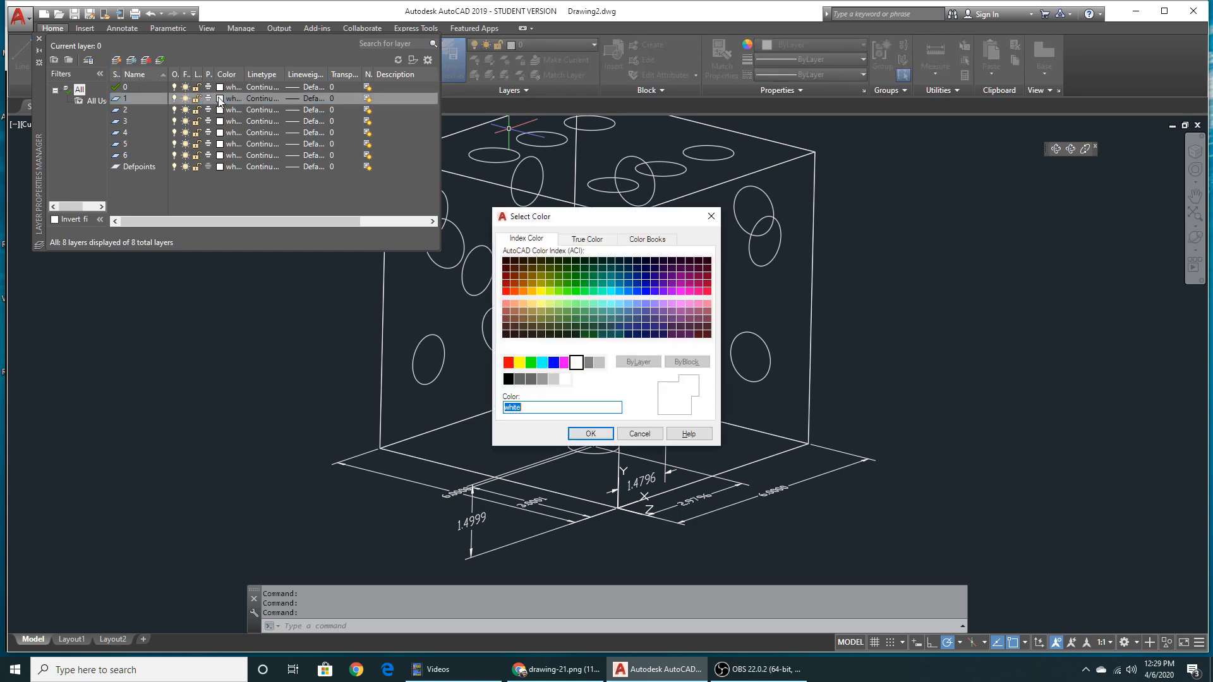
click(533, 284)
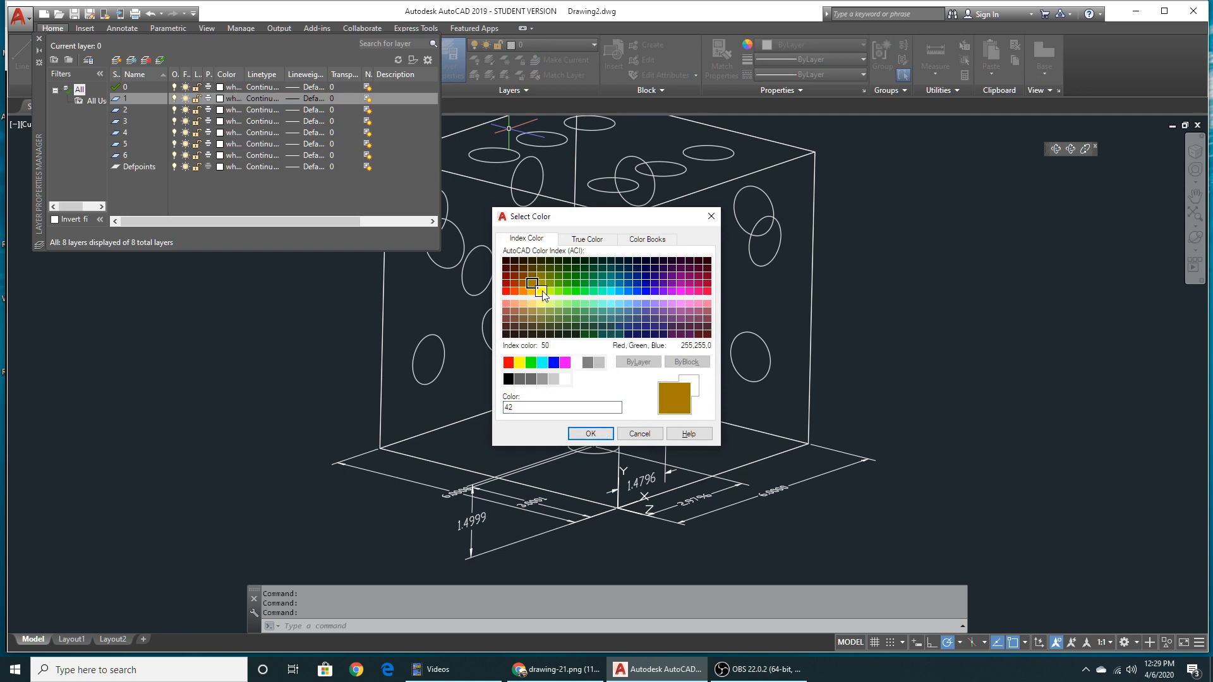
click(575, 278)
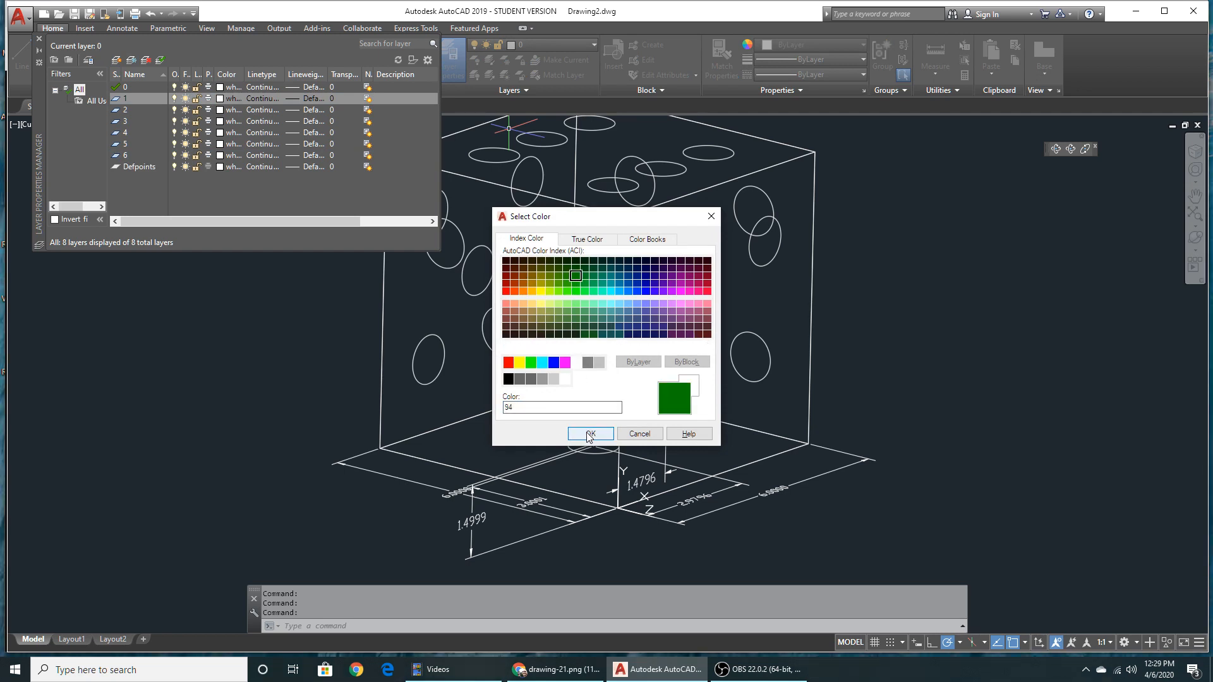
click(588, 434)
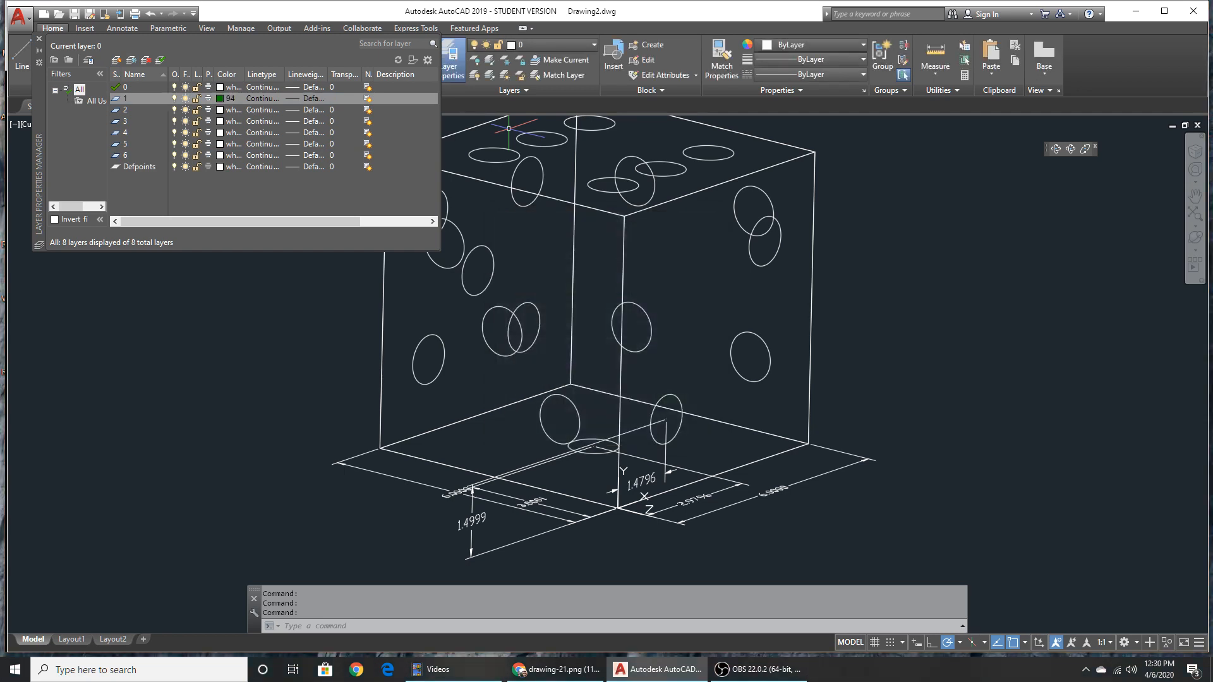
click(220, 110)
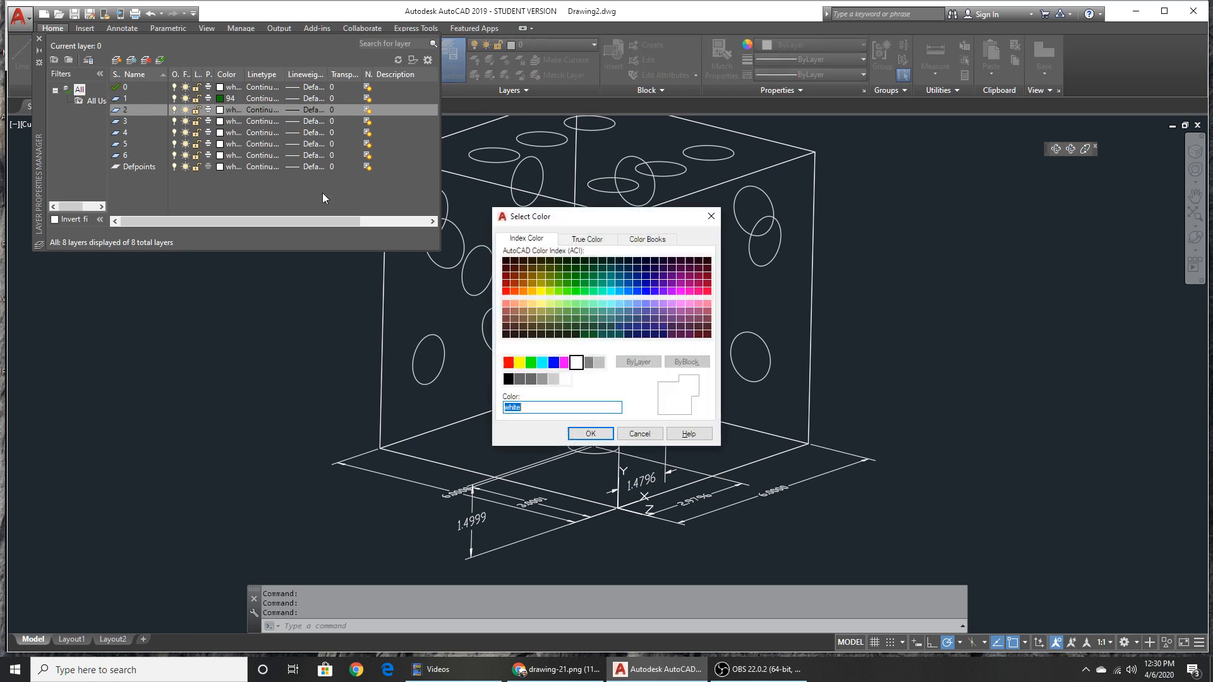
click(620, 278)
click(590, 433)
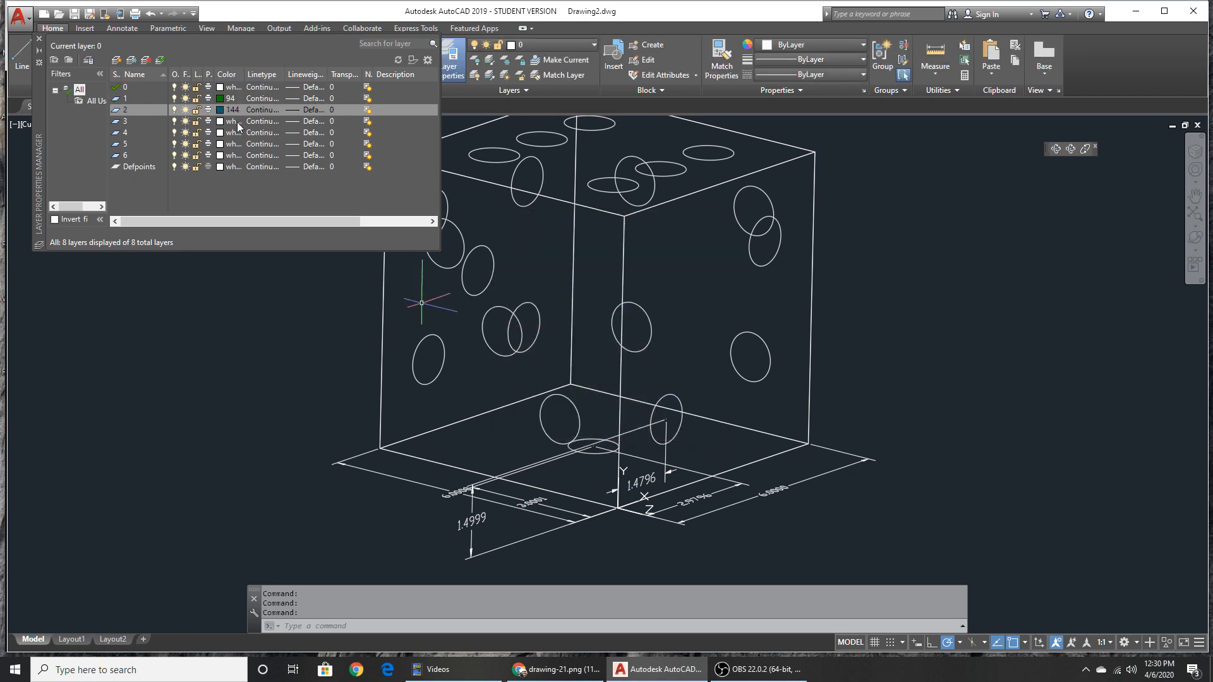
Step: Set the colour of layer 3 to orange-red index 20 and the colour of layer 4 to blue index 160
click(220, 121)
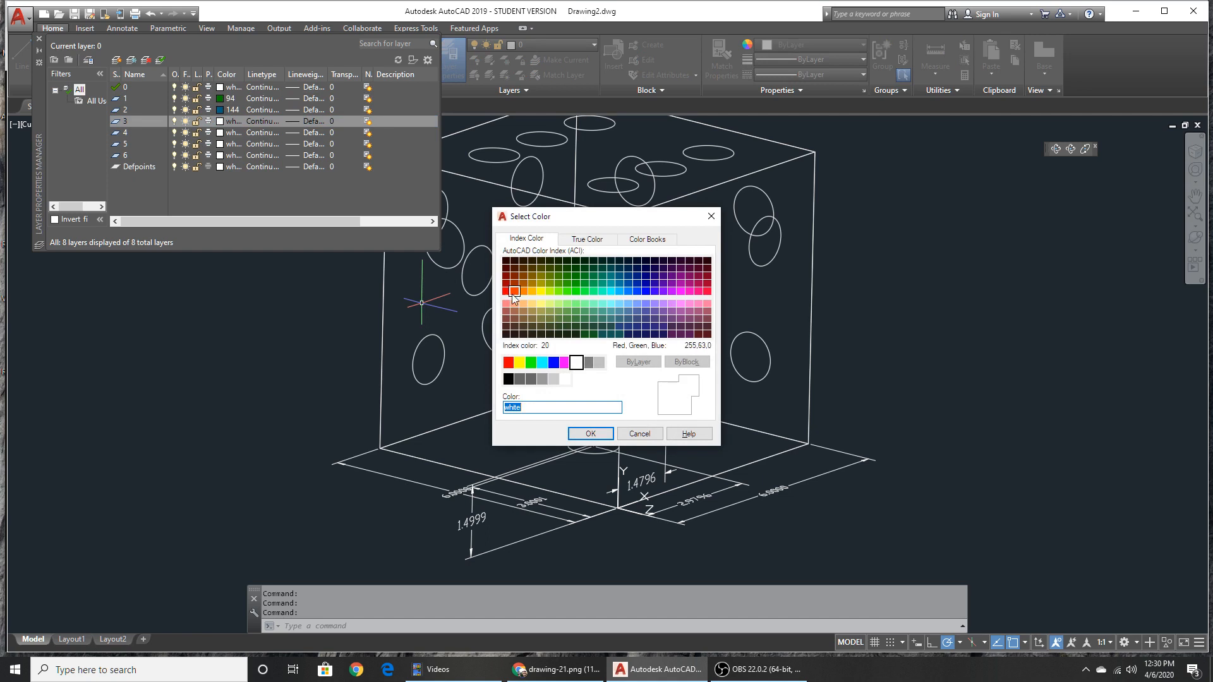
click(514, 291)
click(590, 434)
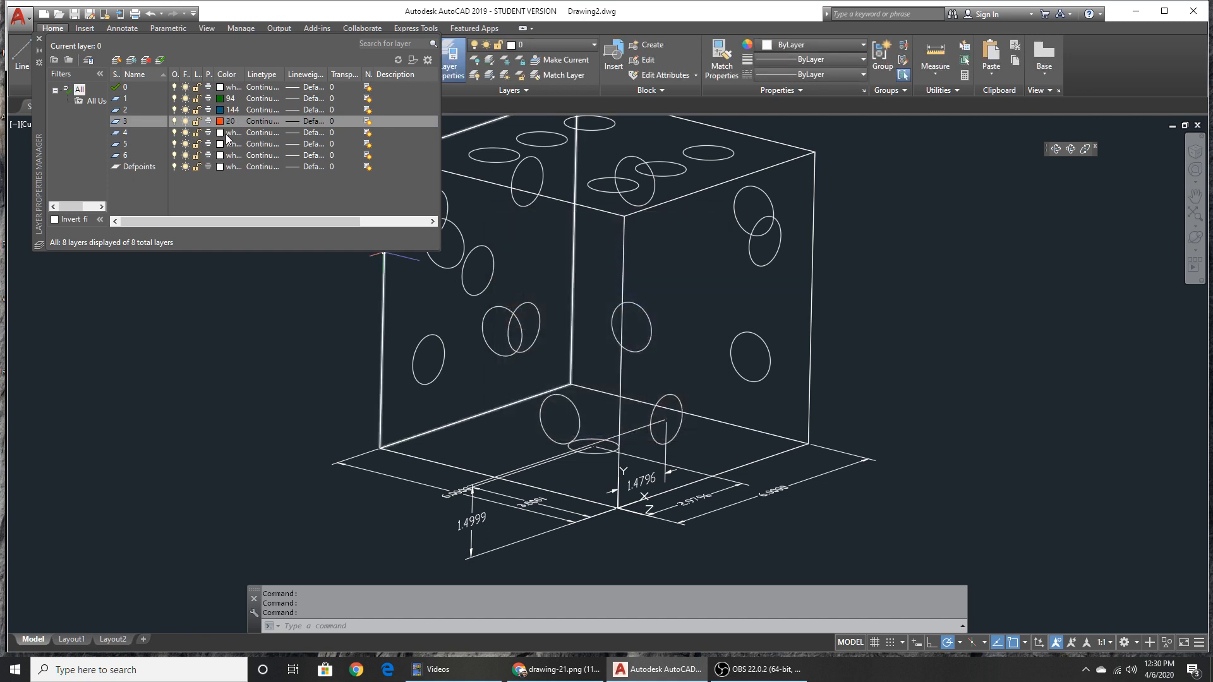
click(221, 133)
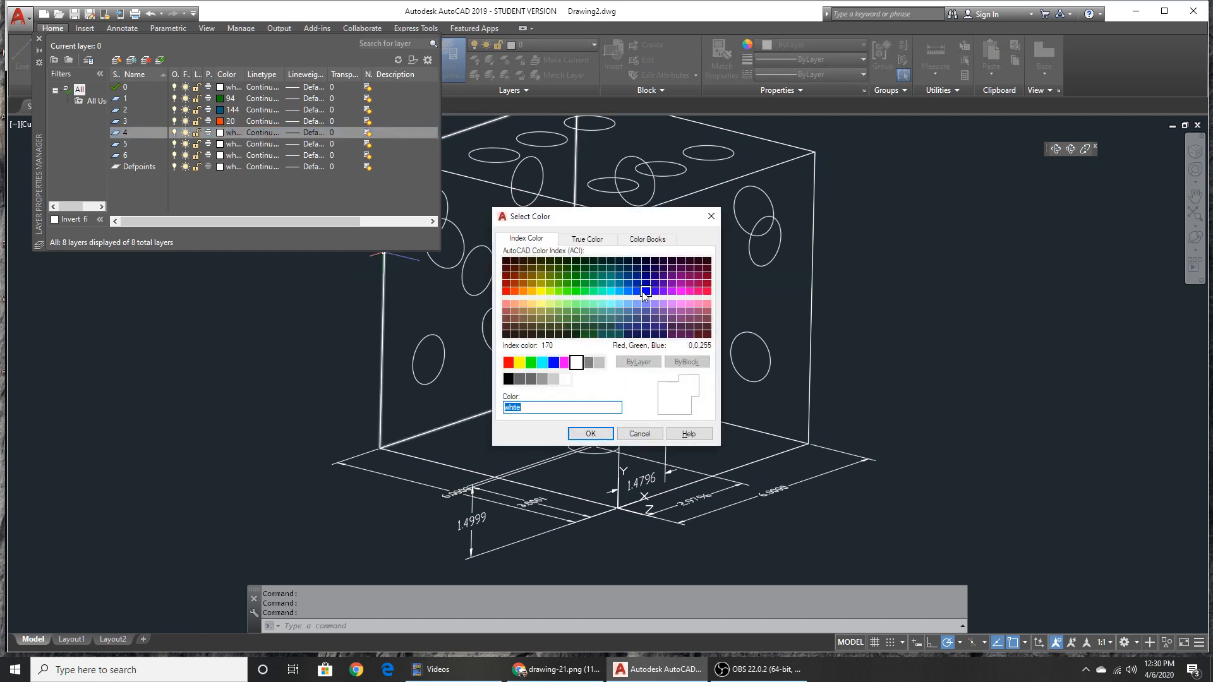
click(637, 291)
click(590, 433)
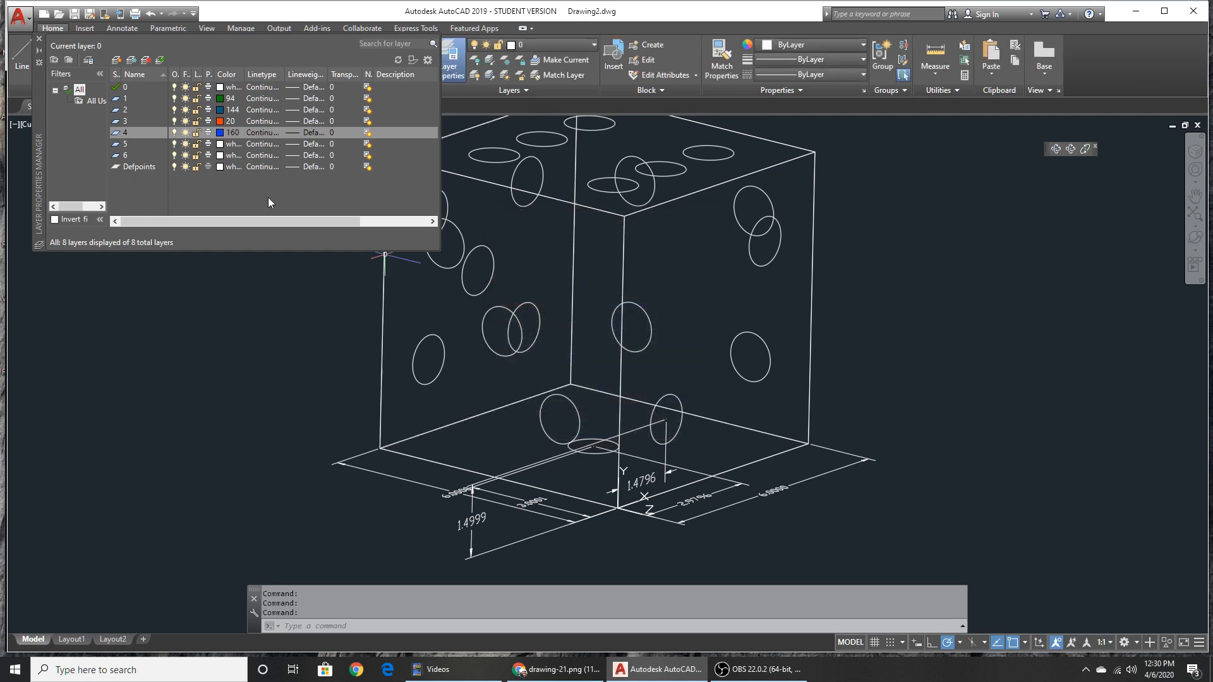
Step: Set layer 5 to purple index 212 and layer 6 to orange index 30, and close the layer manager
click(220, 145)
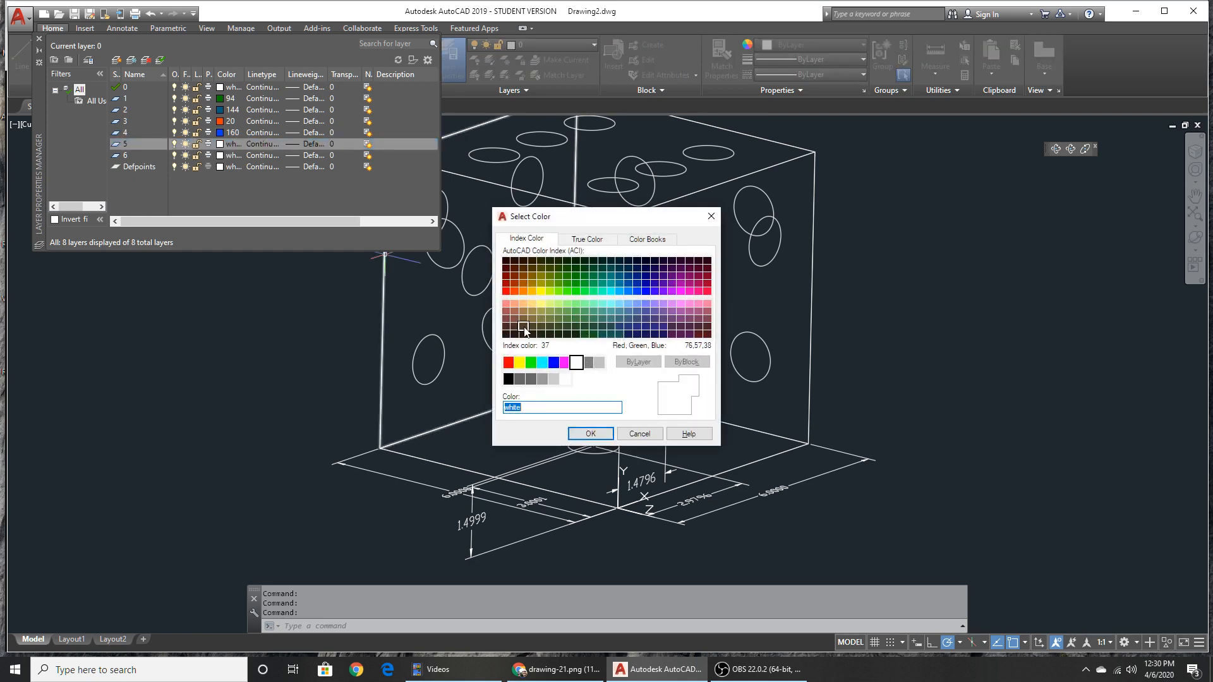
click(682, 285)
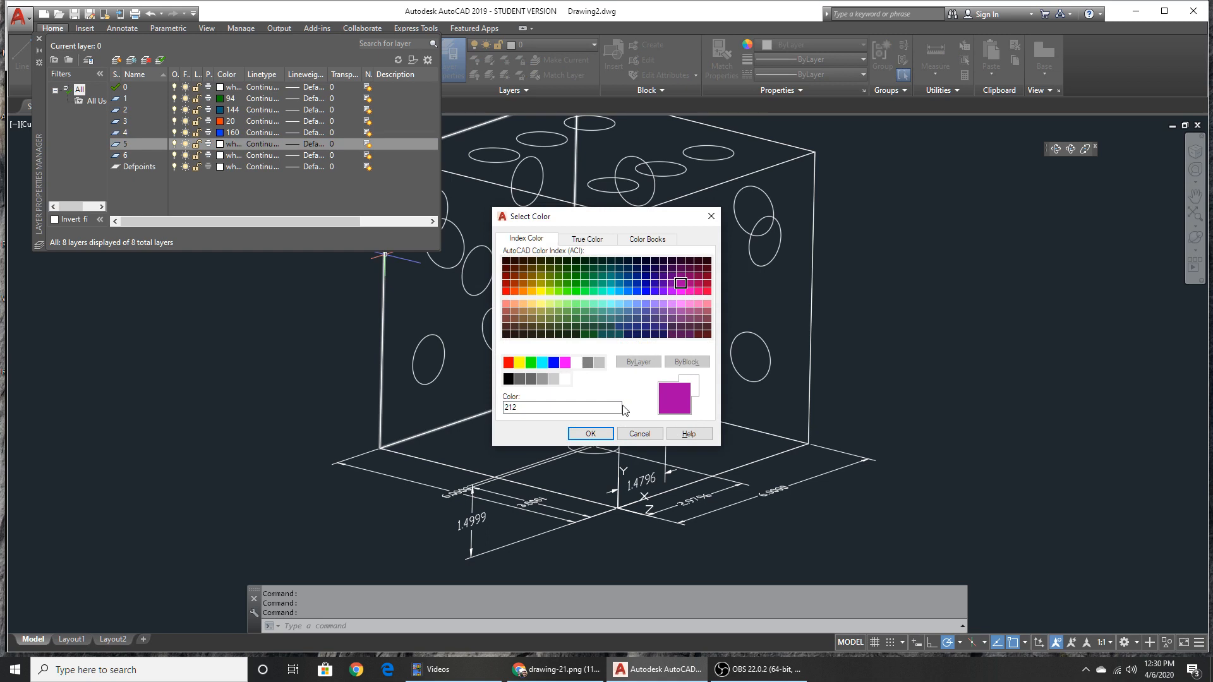
click(590, 433)
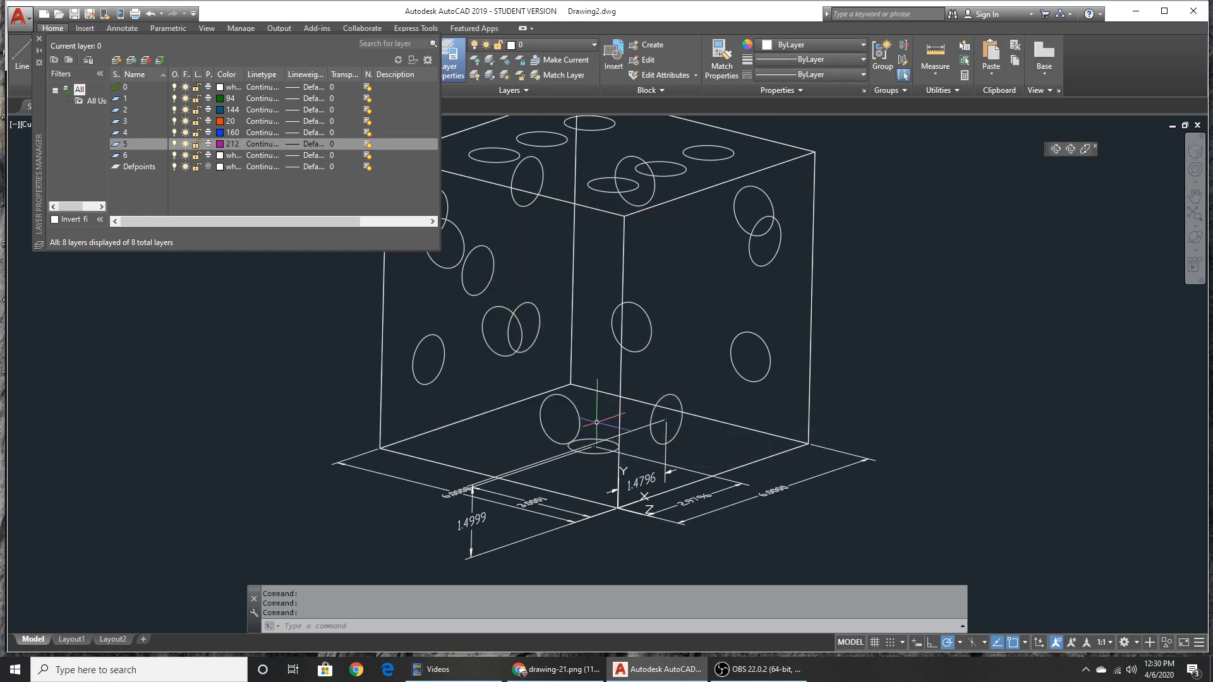
click(220, 155)
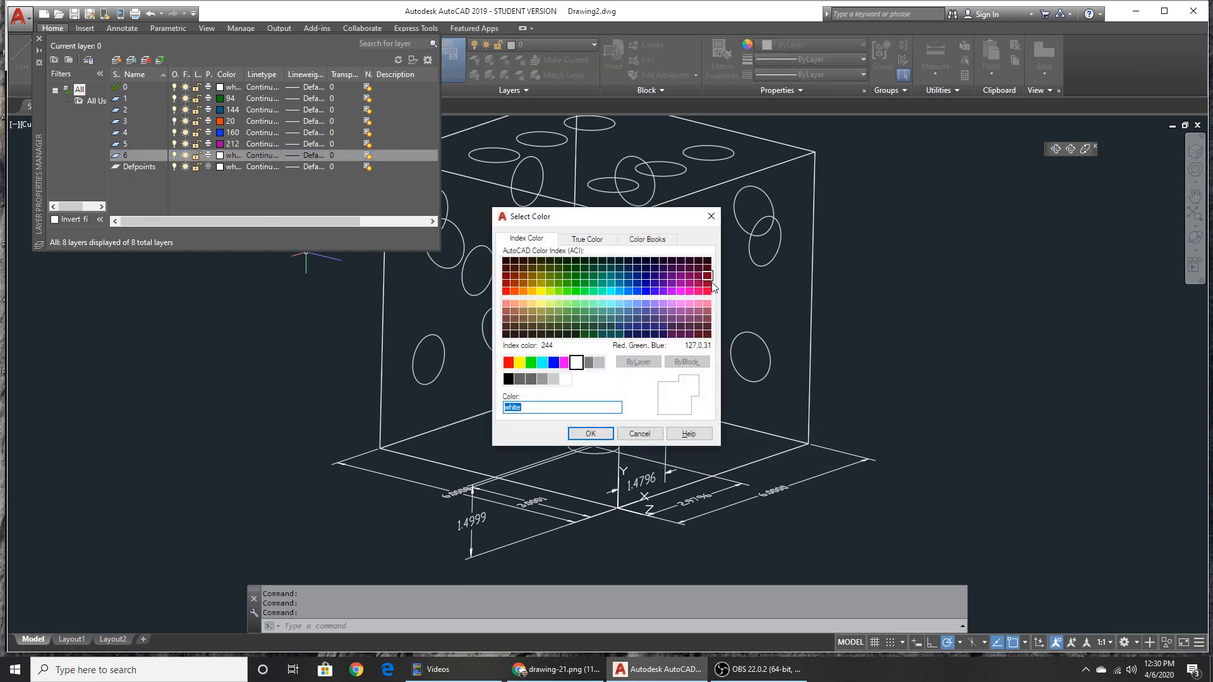
click(522, 291)
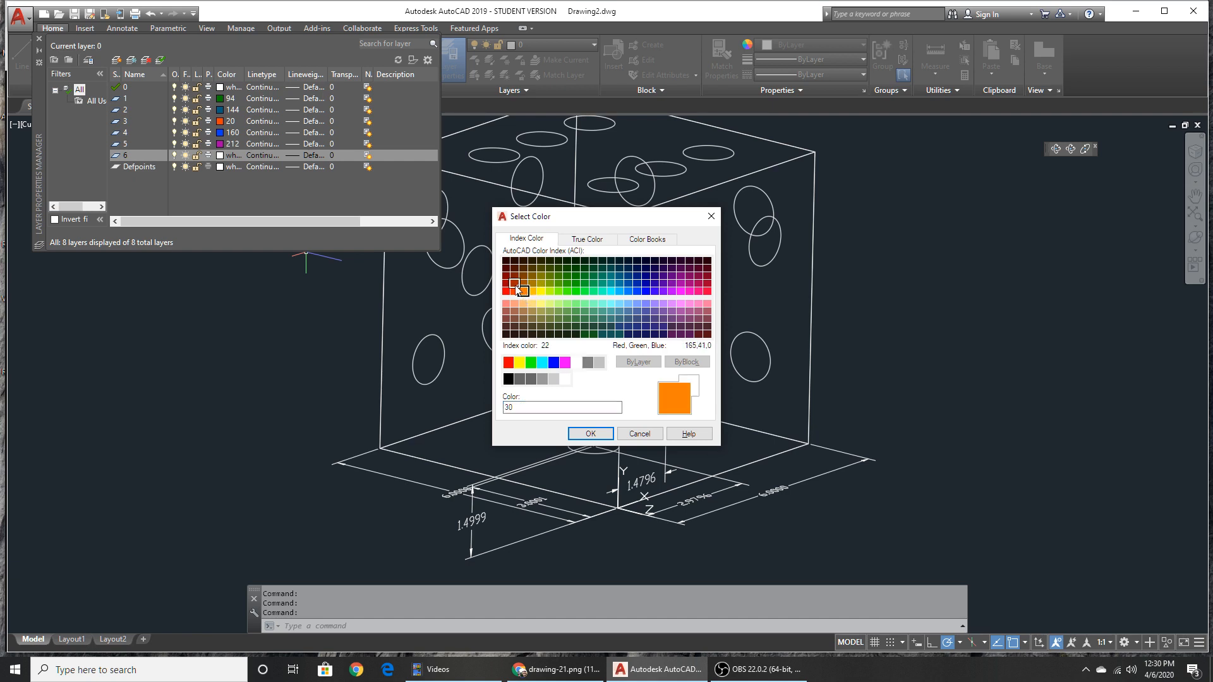
click(599, 431)
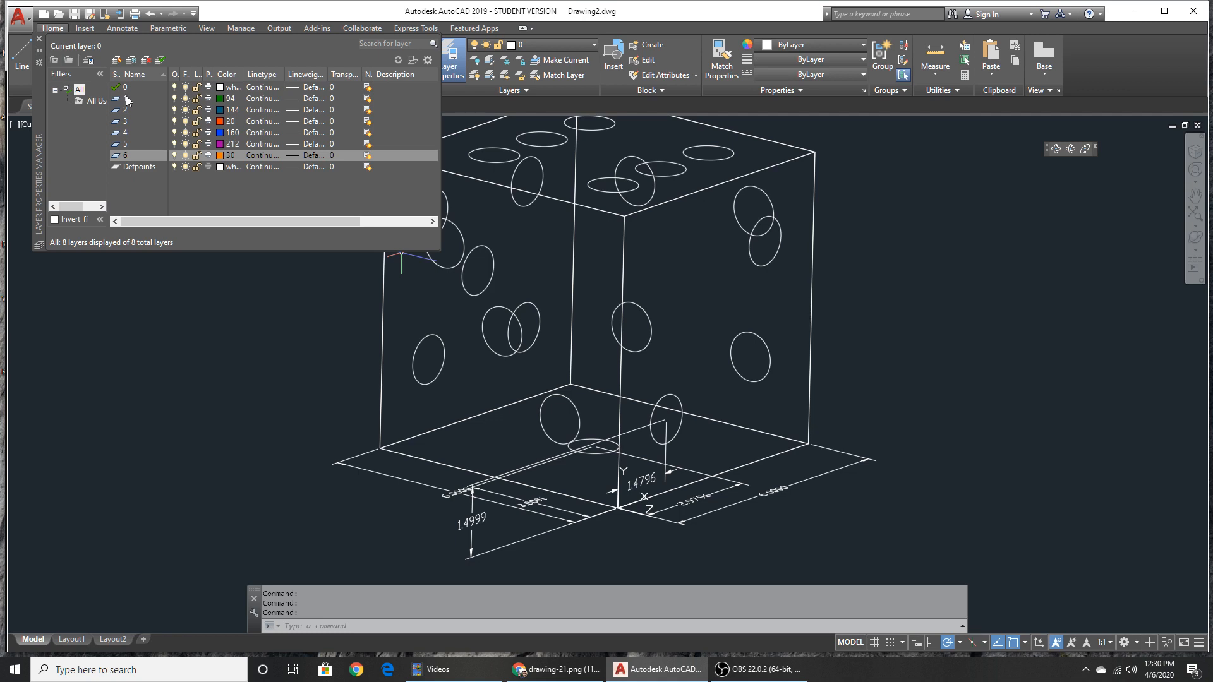
click(37, 35)
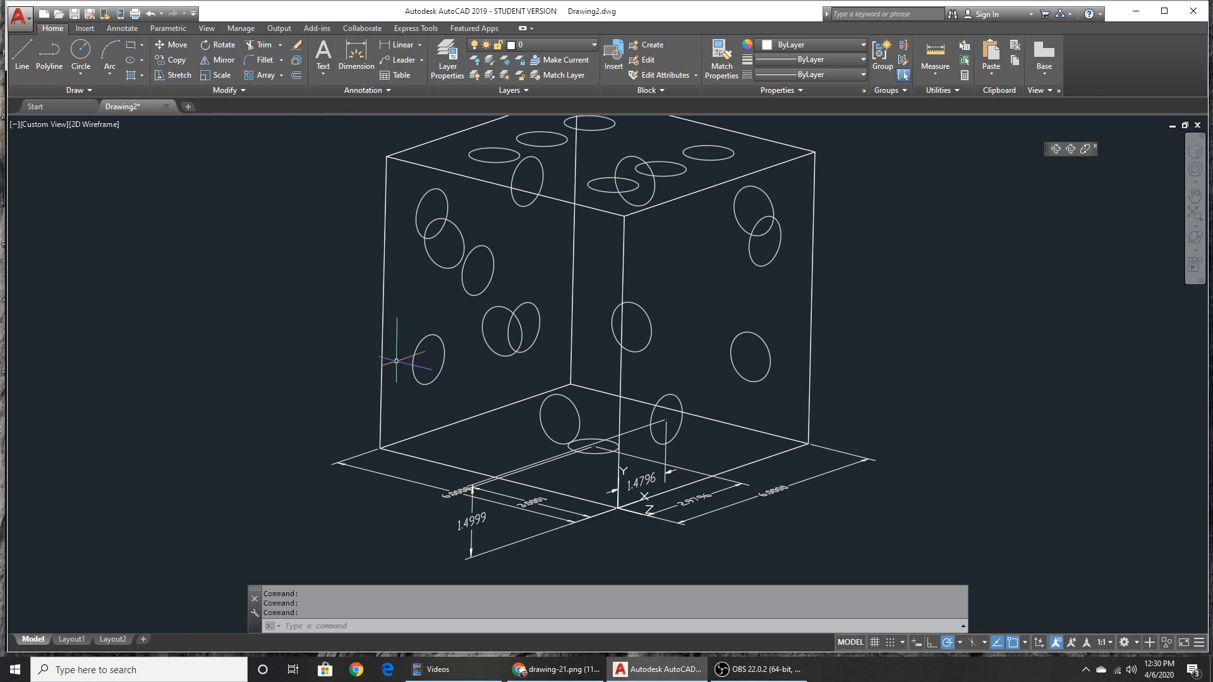
Step: Move the two-pip face's two circles and its horizontal and vertical pip dimensions to layer 2
click(667, 395)
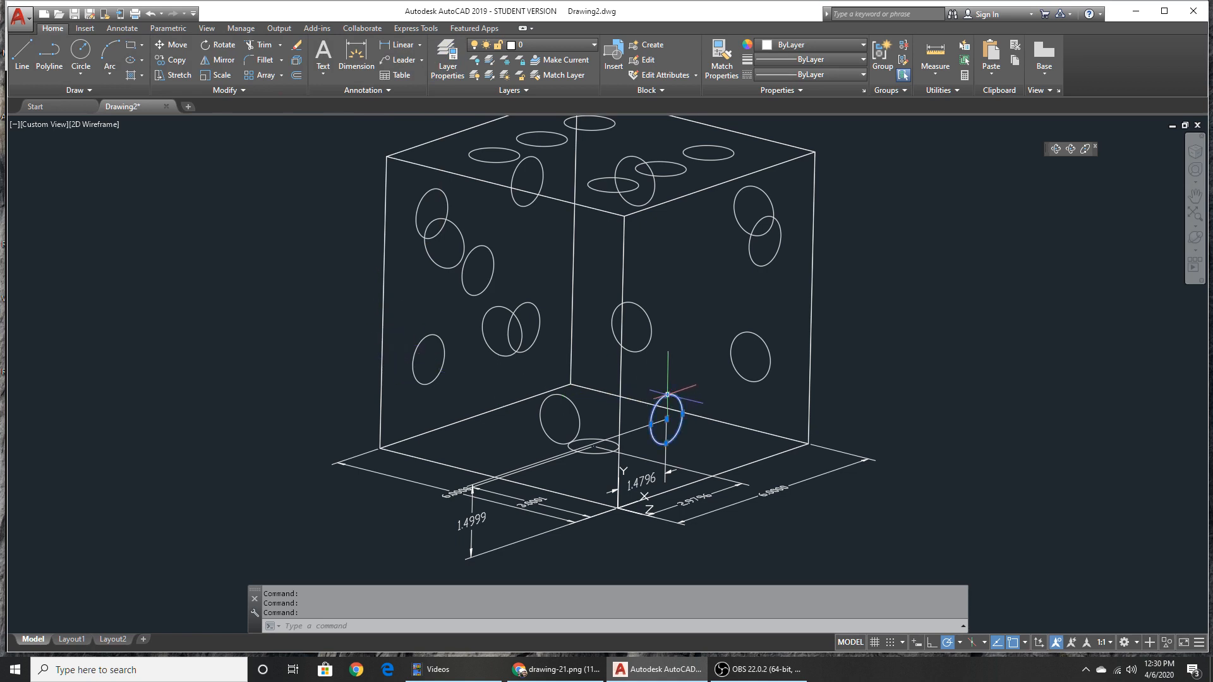
click(777, 256)
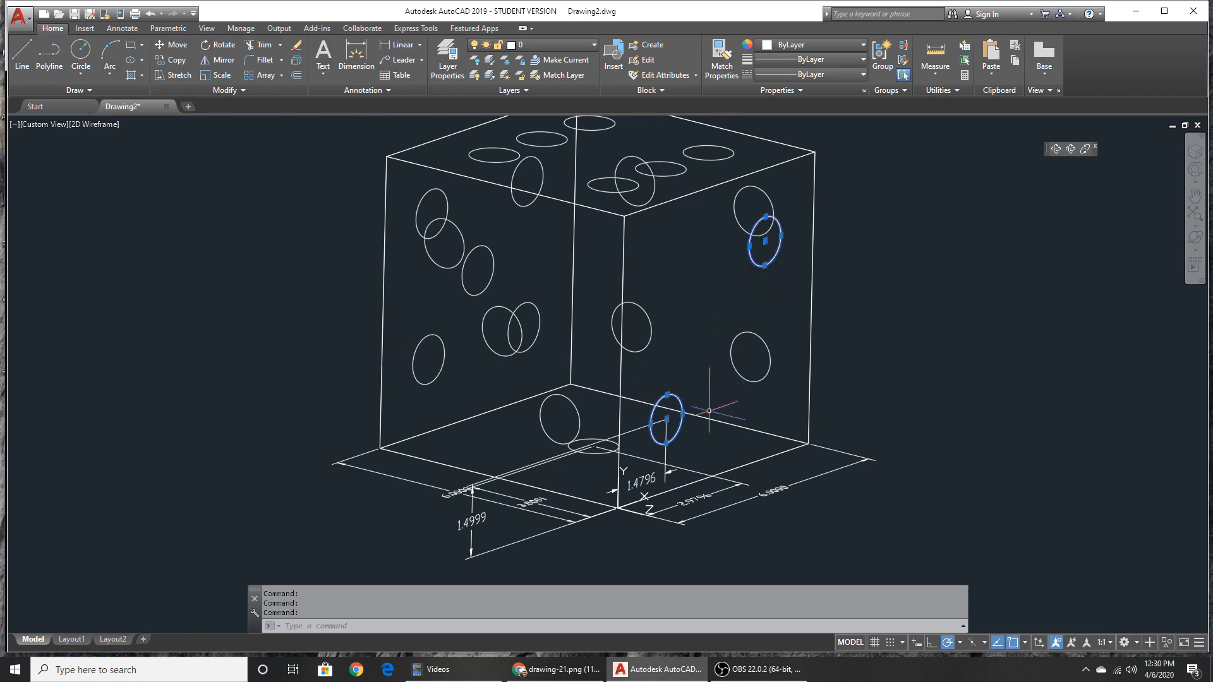
click(660, 489)
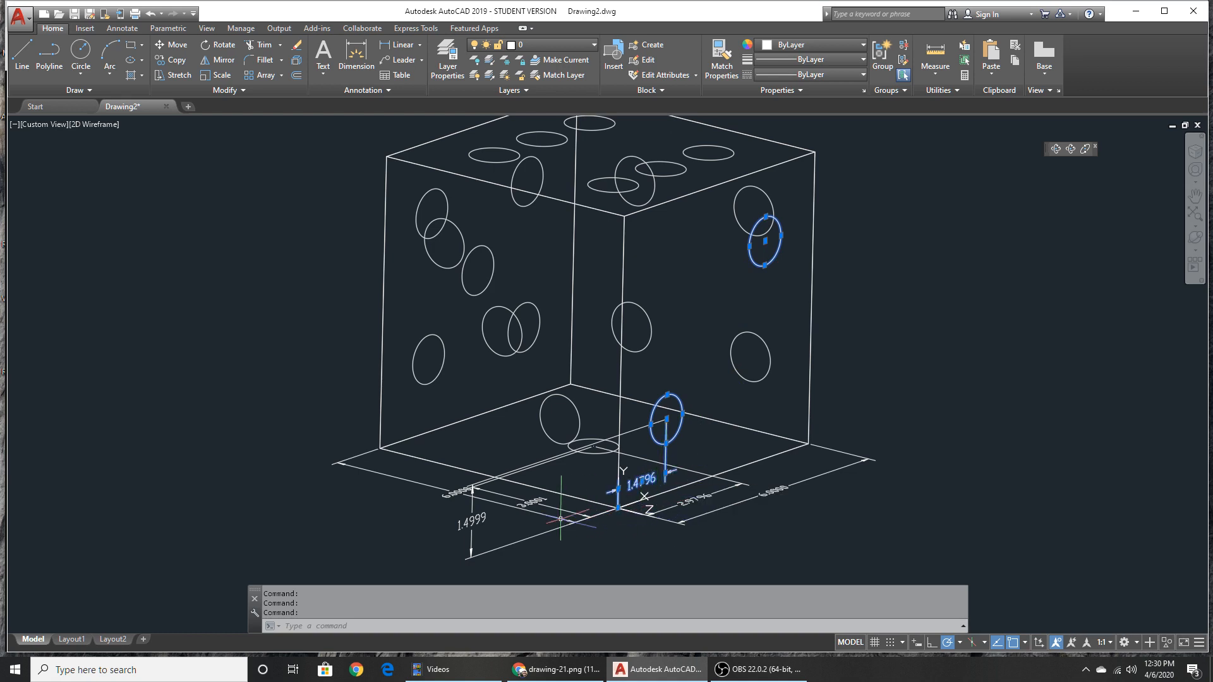
click(525, 538)
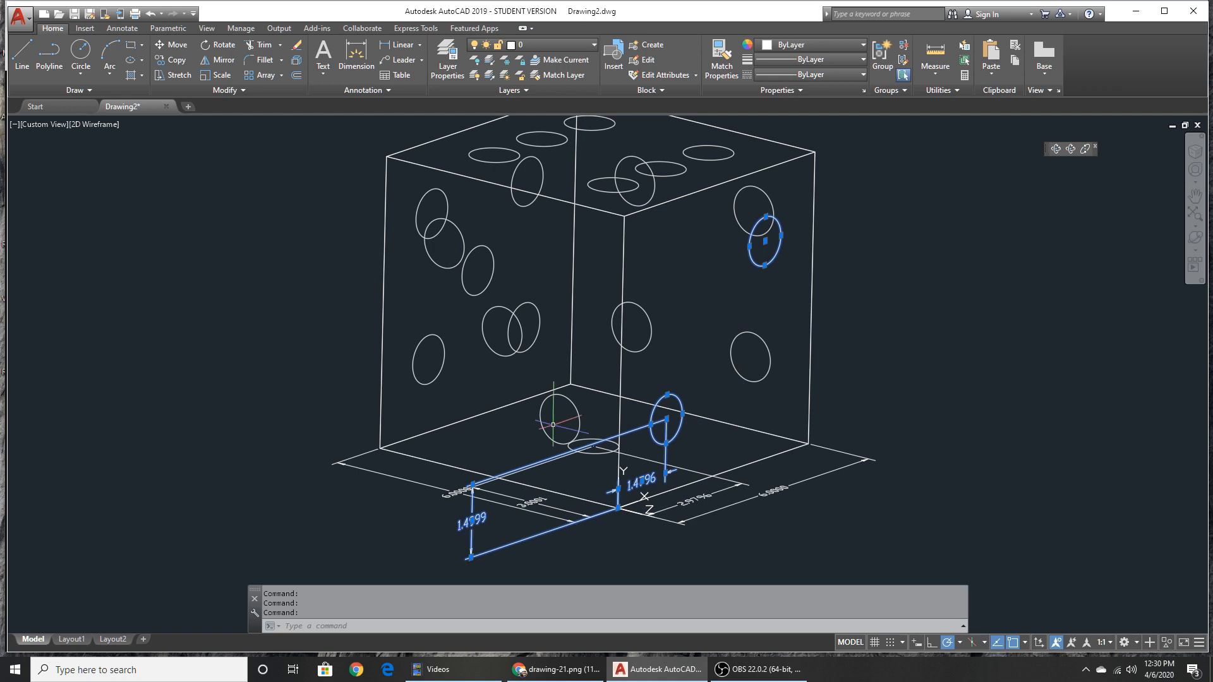
click(582, 48)
click(560, 86)
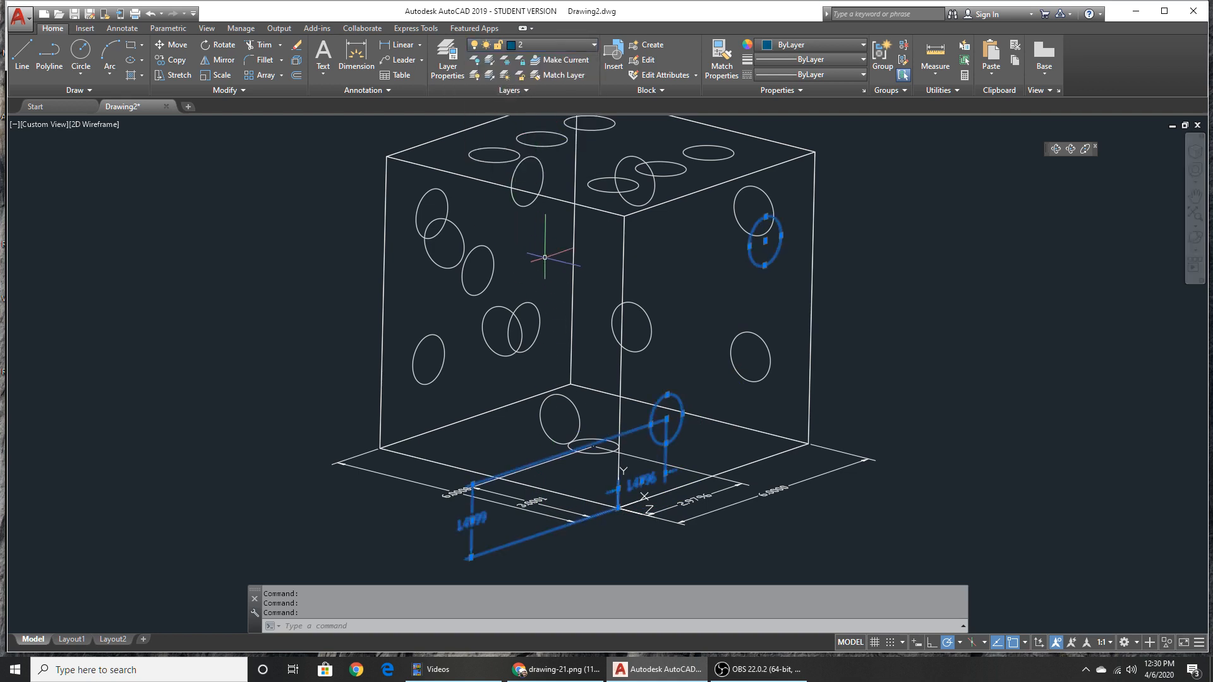
key(Escape)
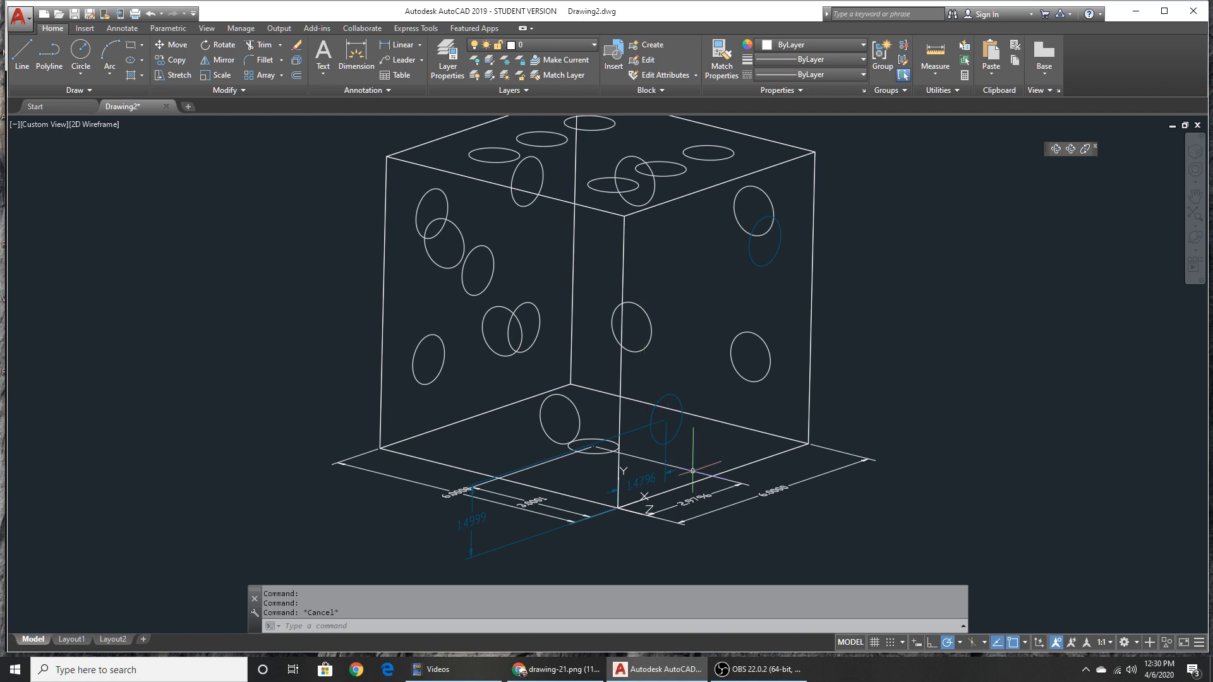
Step: Move the one-pip bottom face's circle and its four dimensions to layer 1
click(721, 521)
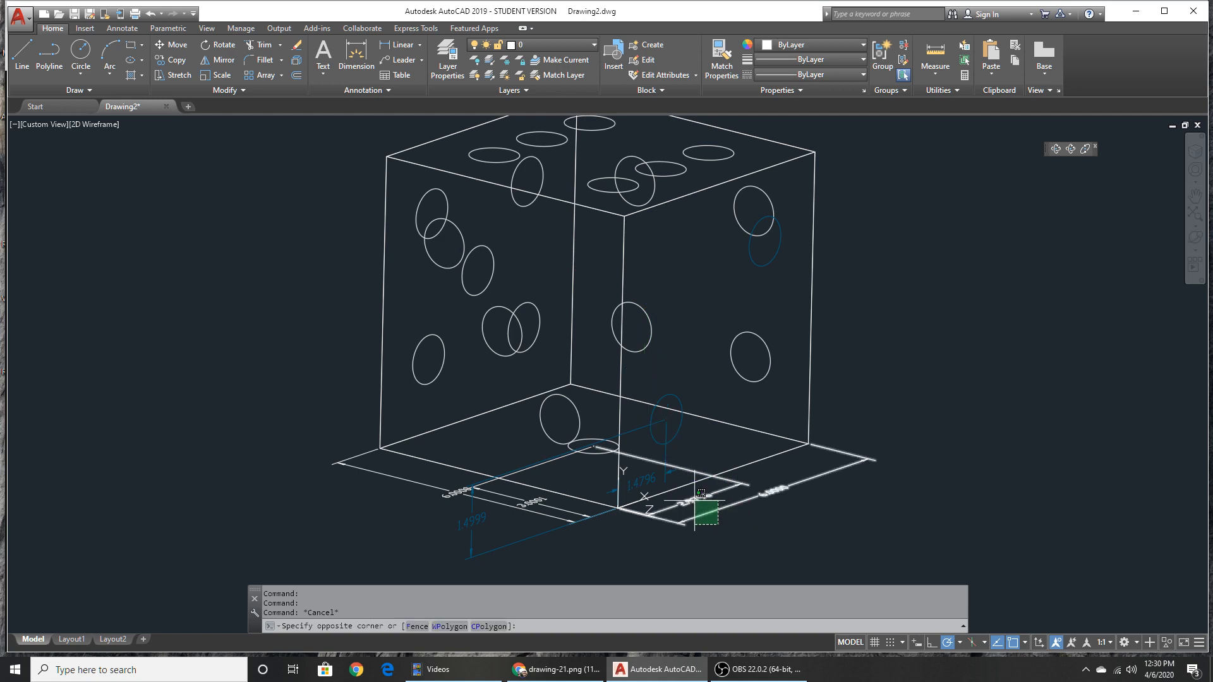
click(529, 500)
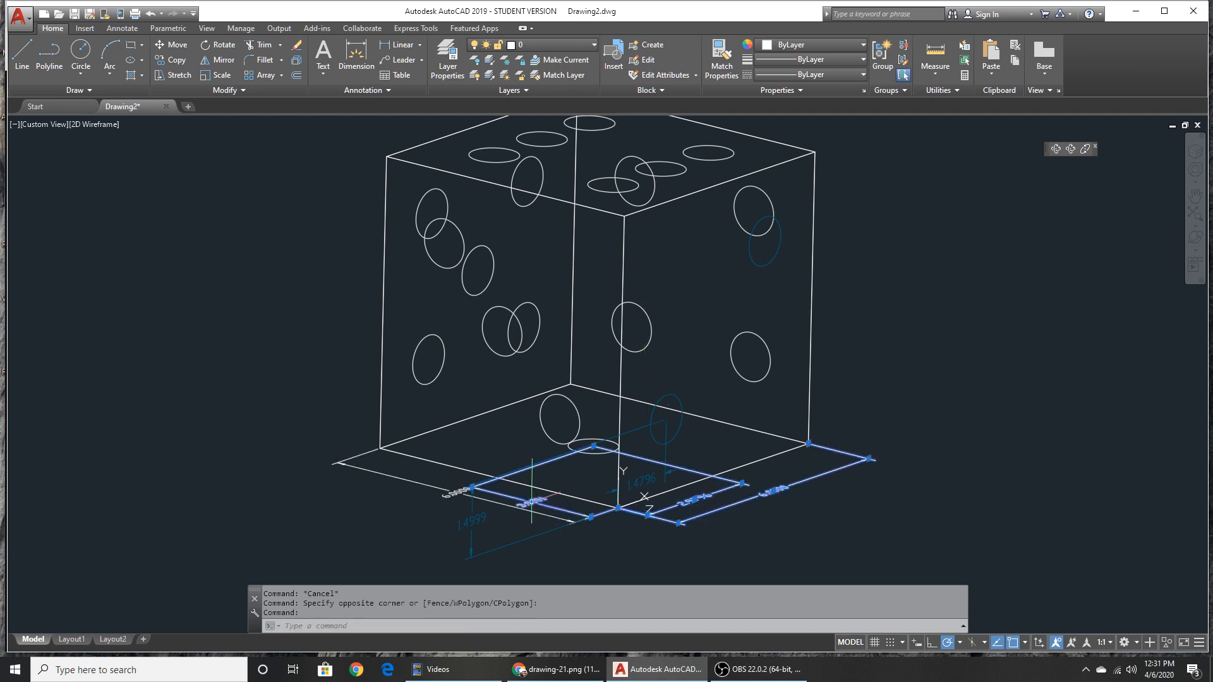
click(516, 509)
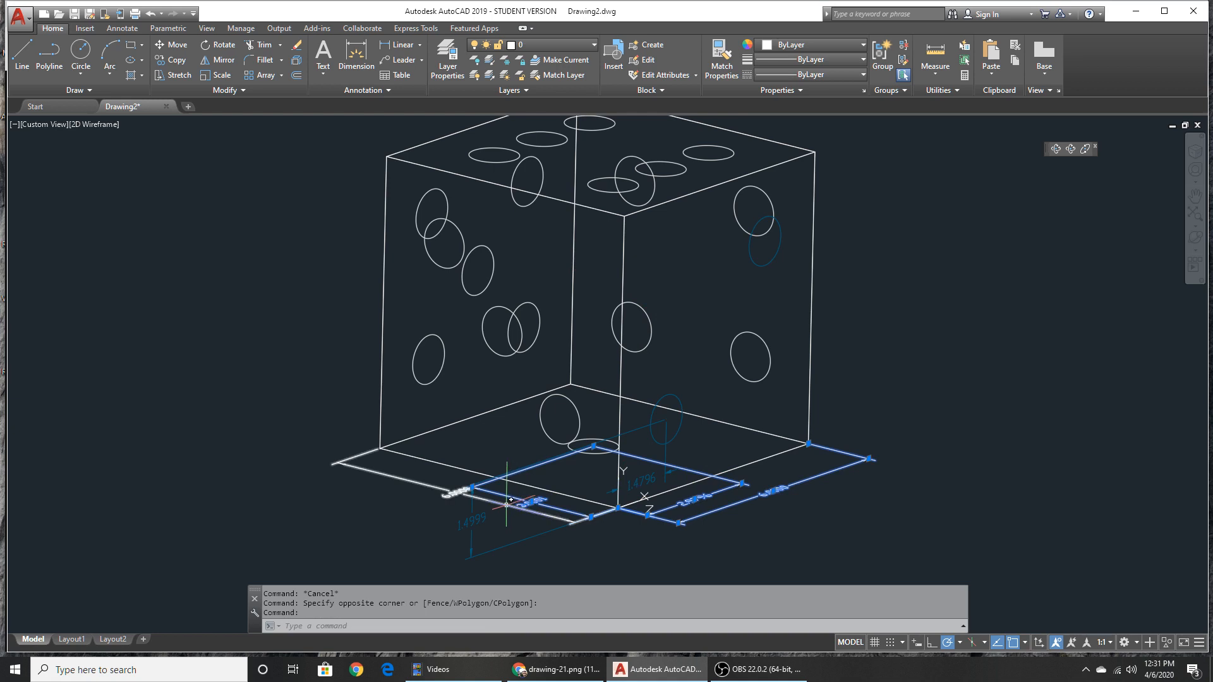
click(592, 453)
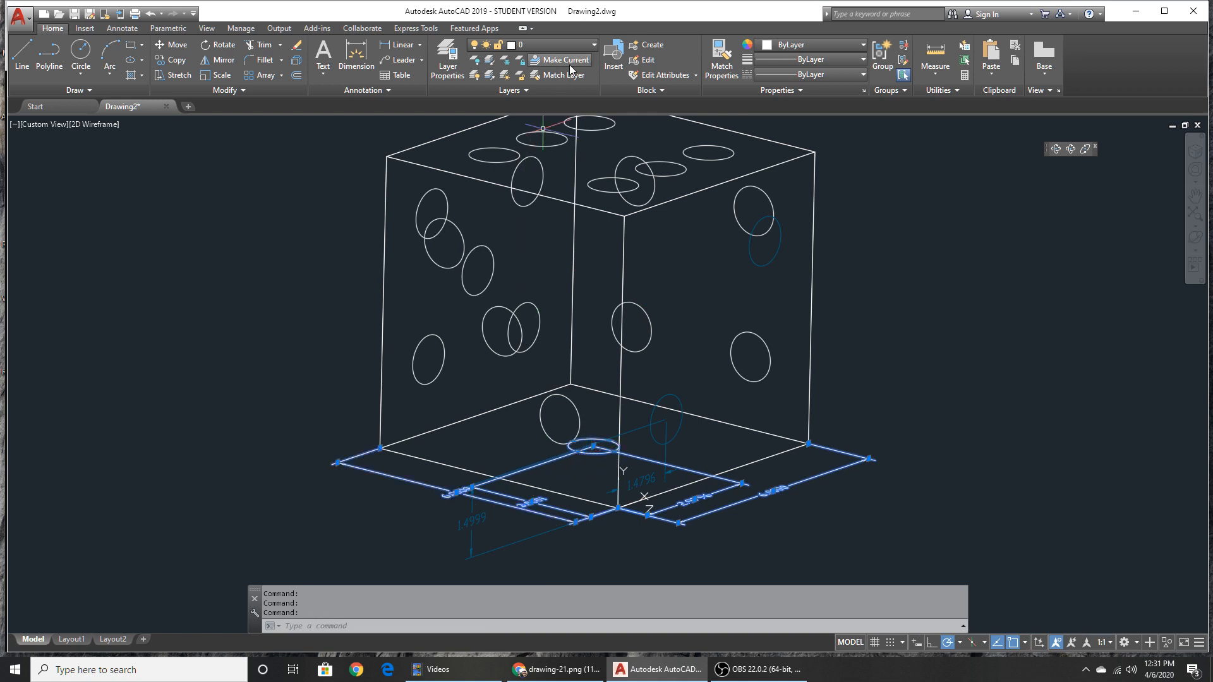
click(579, 45)
click(557, 75)
key(Escape)
Step: Freeze layers 1 and 2 to hide the finished one-pip and two-pip faces
click(1195, 238)
drag(730, 343, 548, 416)
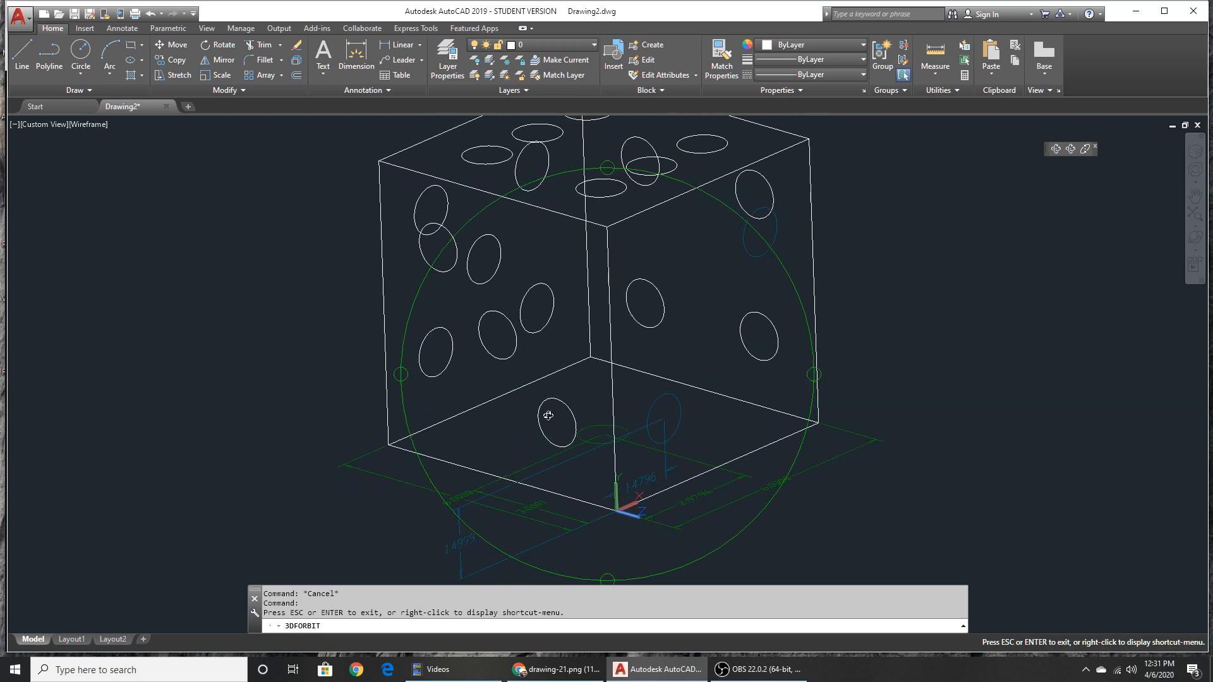
key(Escape)
click(589, 46)
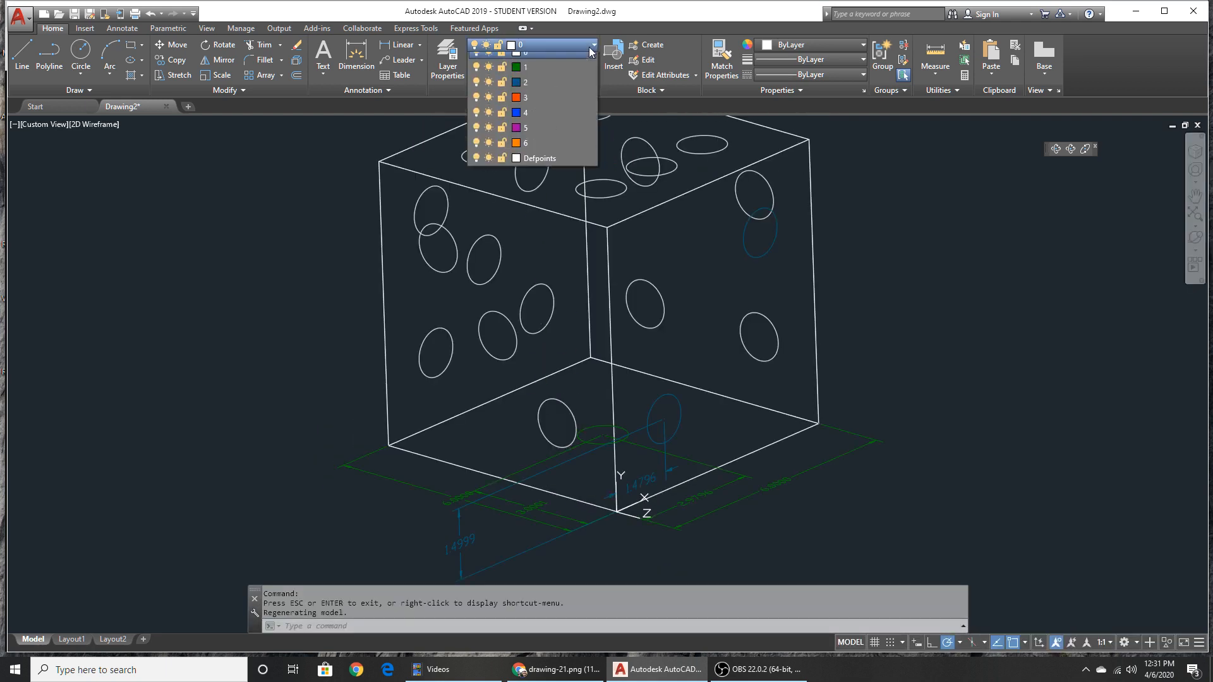
click(488, 74)
click(487, 90)
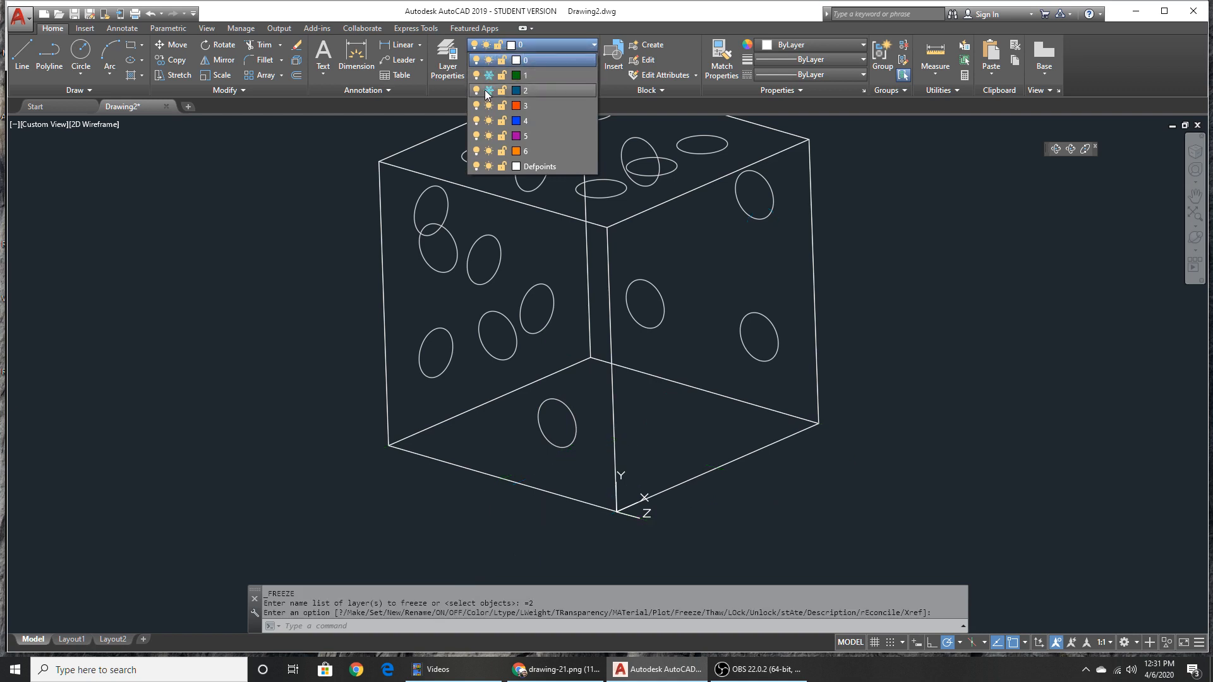
click(591, 44)
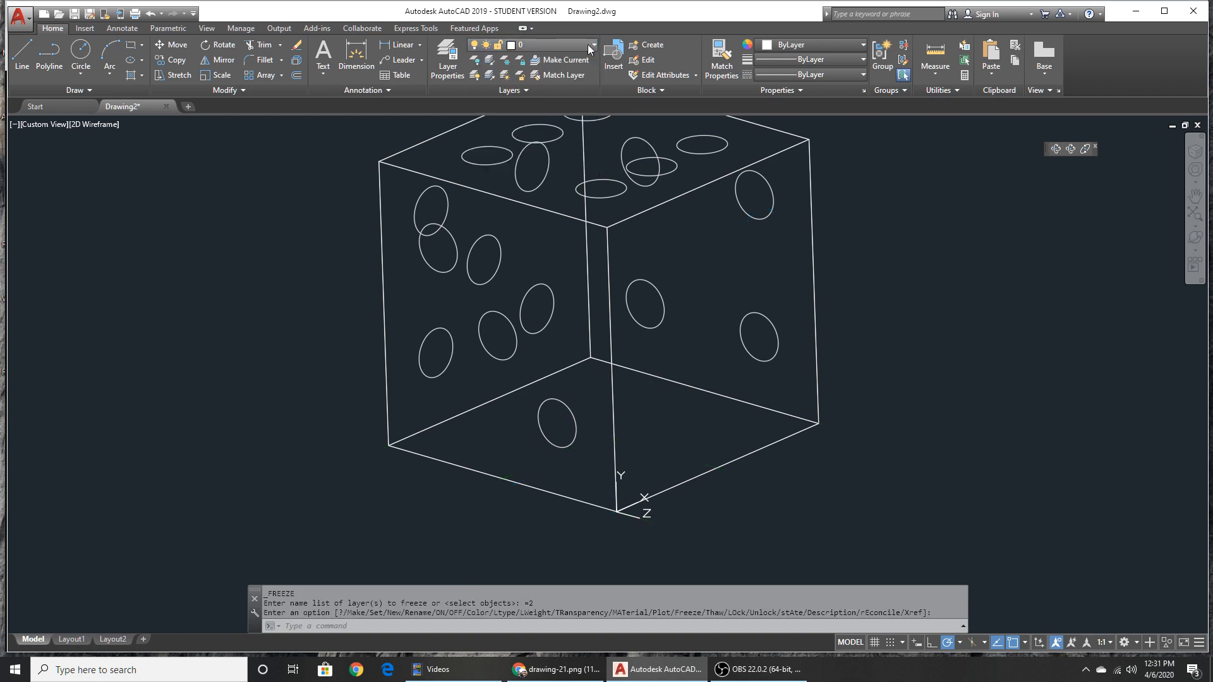
Step: Align the UCS to the three-pip face, with its origin at the lower-left corner, X along the bottom edge and Y up the vertical edge
click(1198, 242)
drag(591, 396, 639, 347)
key(Escape)
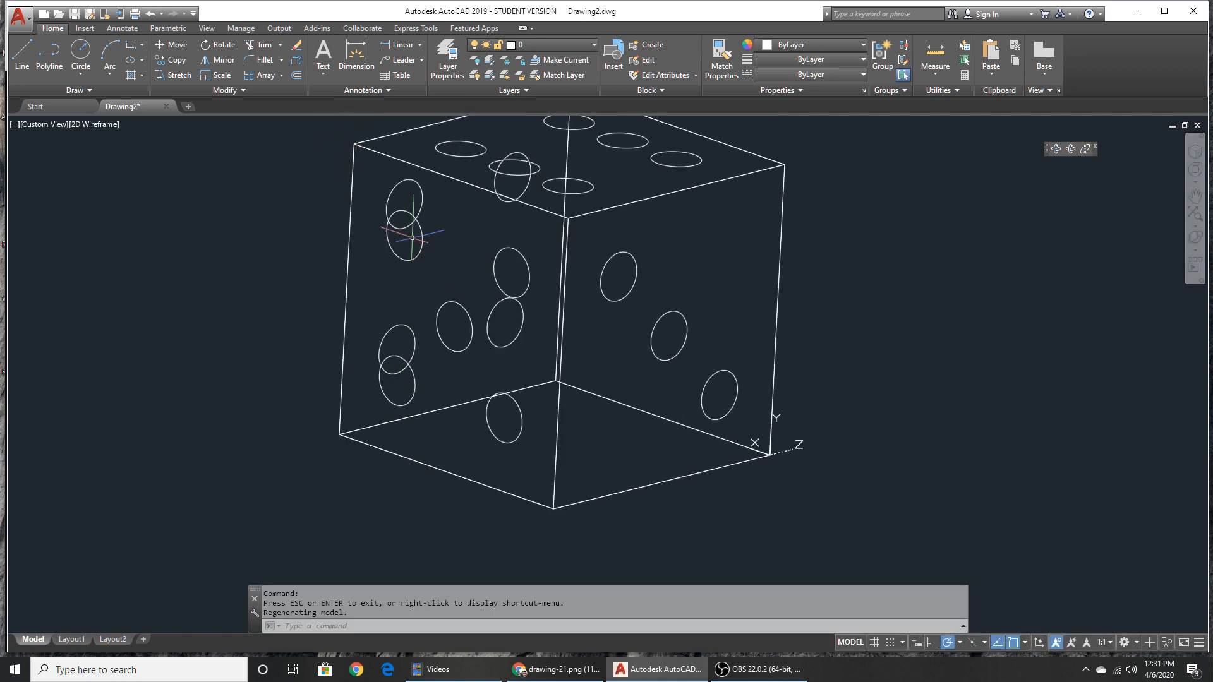
text(ucs)
key(Return)
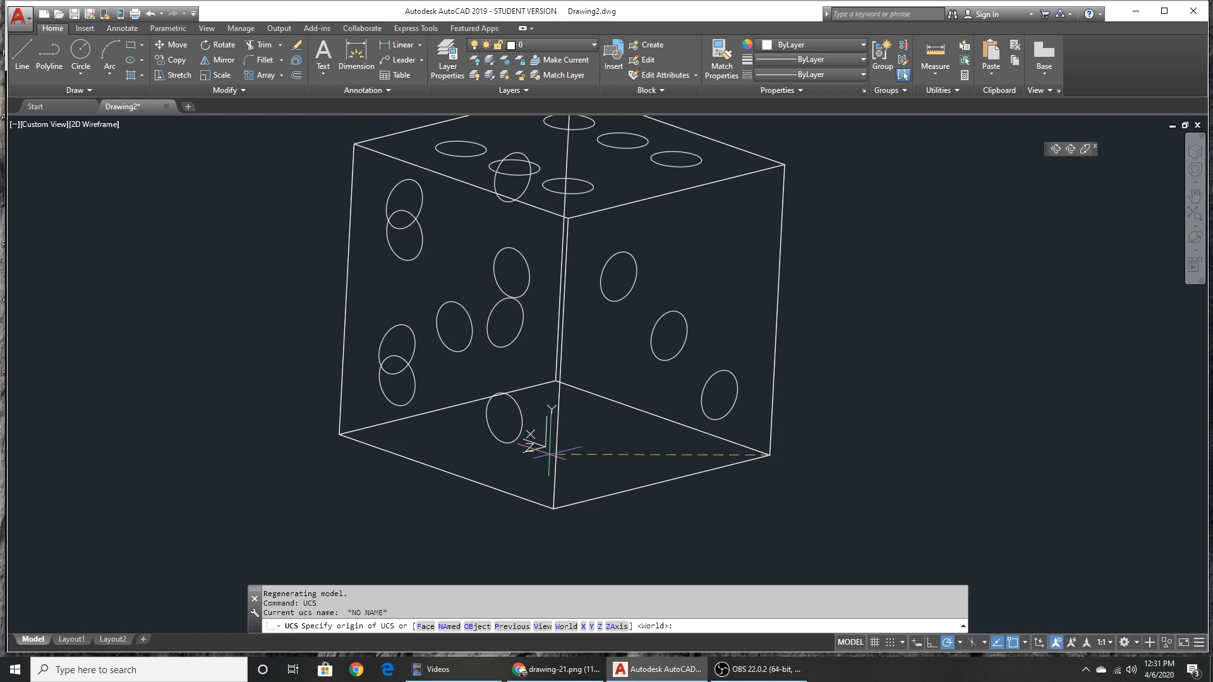
click(554, 509)
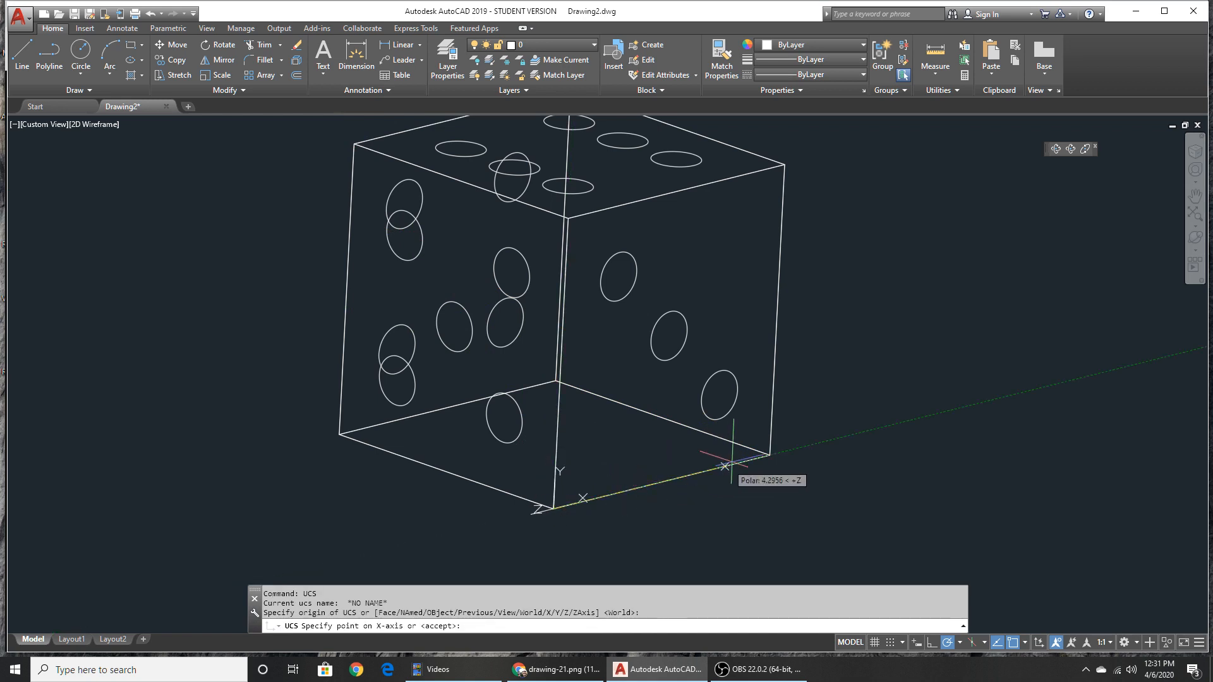
click(769, 454)
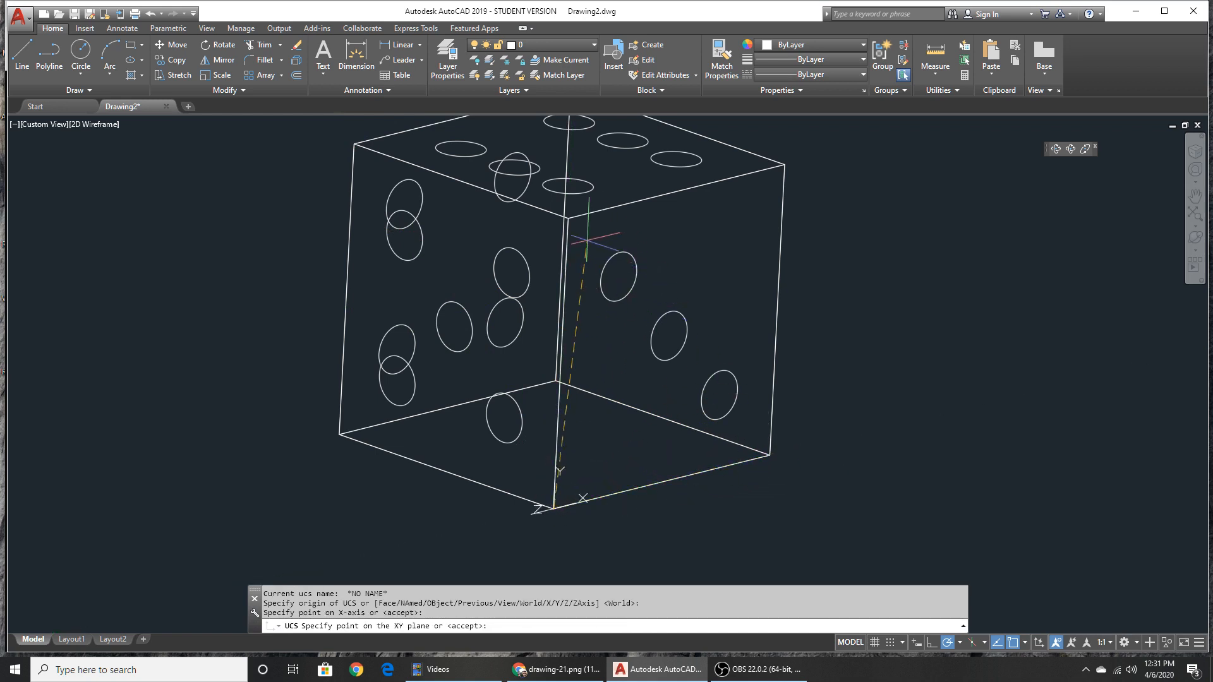
click(568, 218)
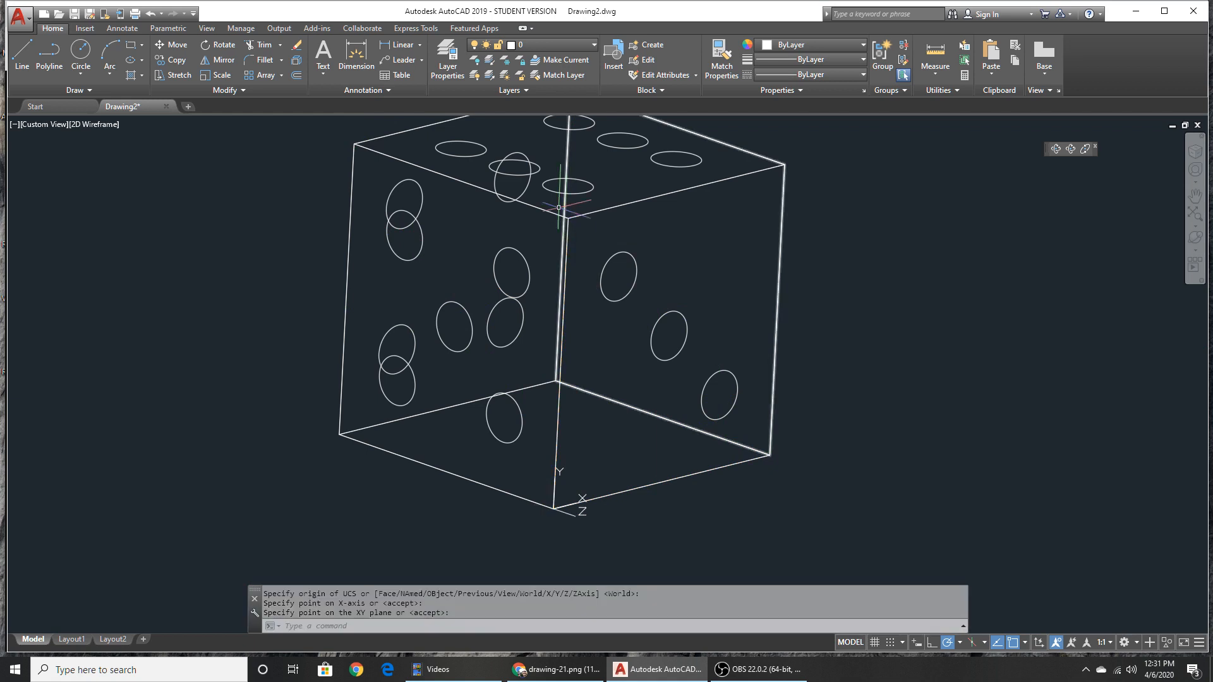
Step: Add vertical and horizontal linear dimensions from the three-pip face's upper-left corner to the centre of its upper pip
click(388, 46)
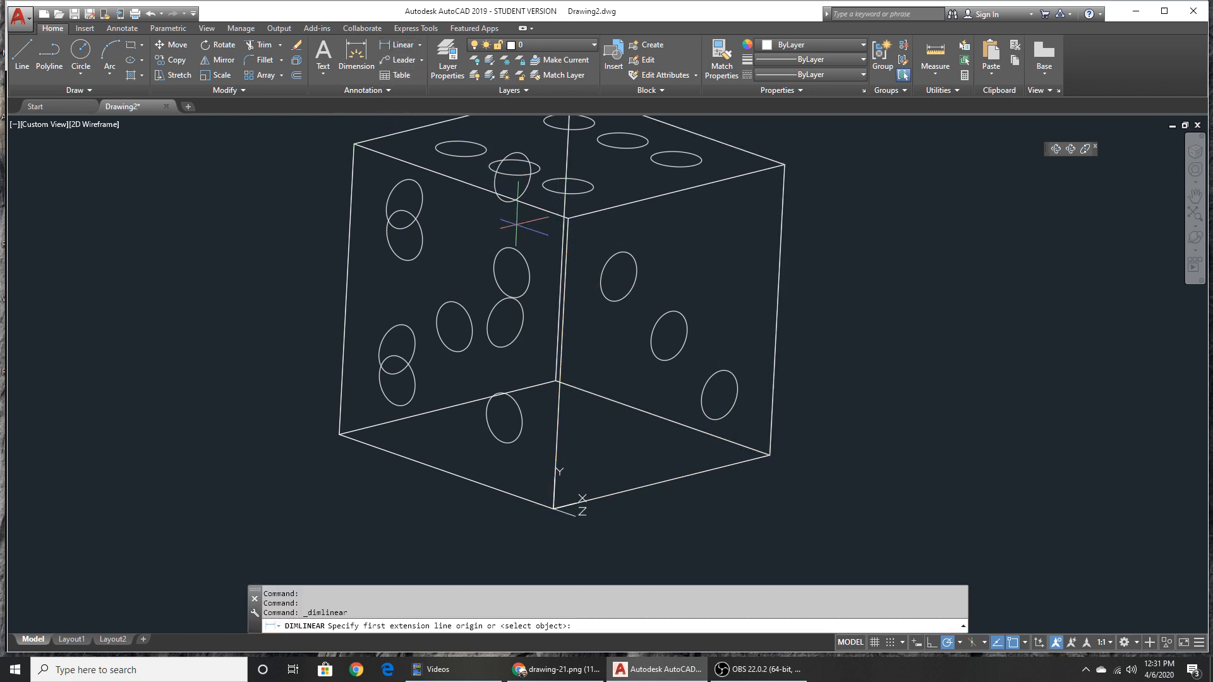
click(569, 218)
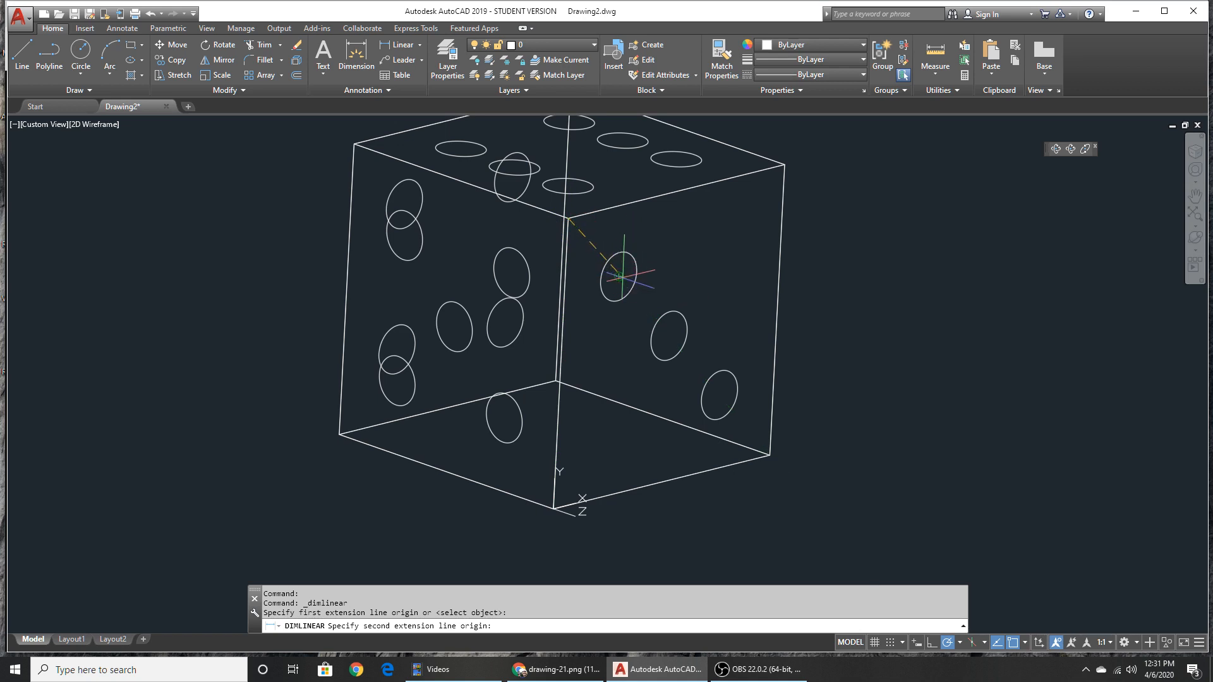
click(619, 276)
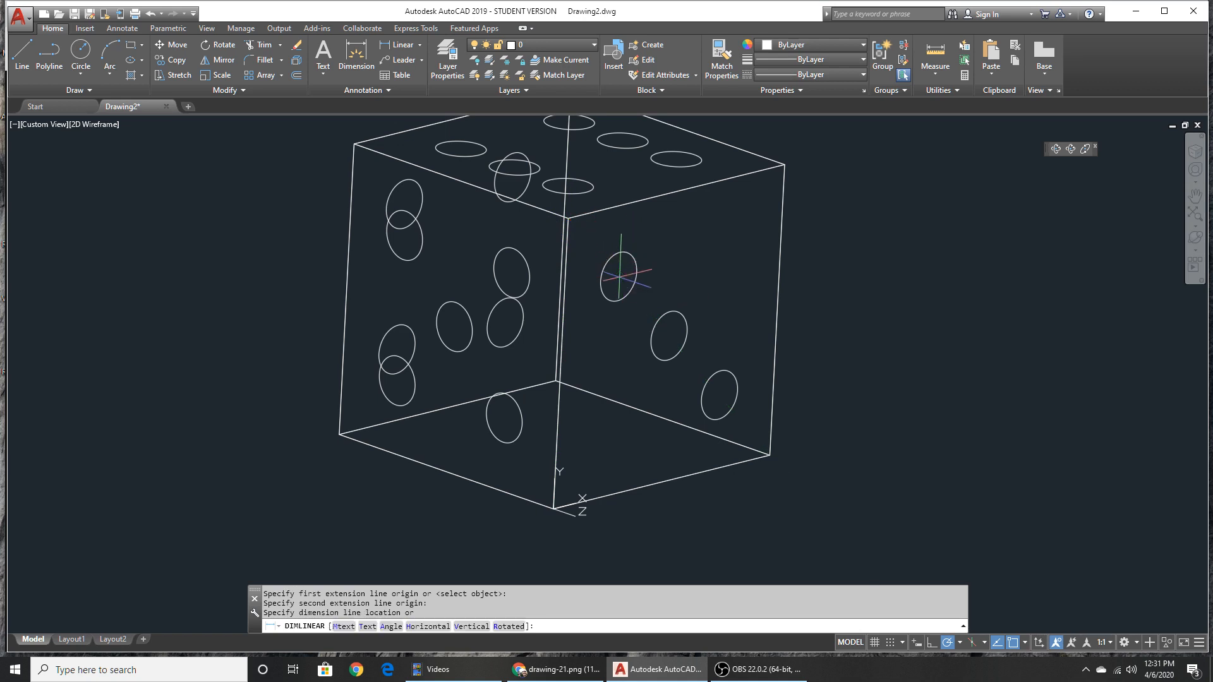
click(586, 246)
key(Return)
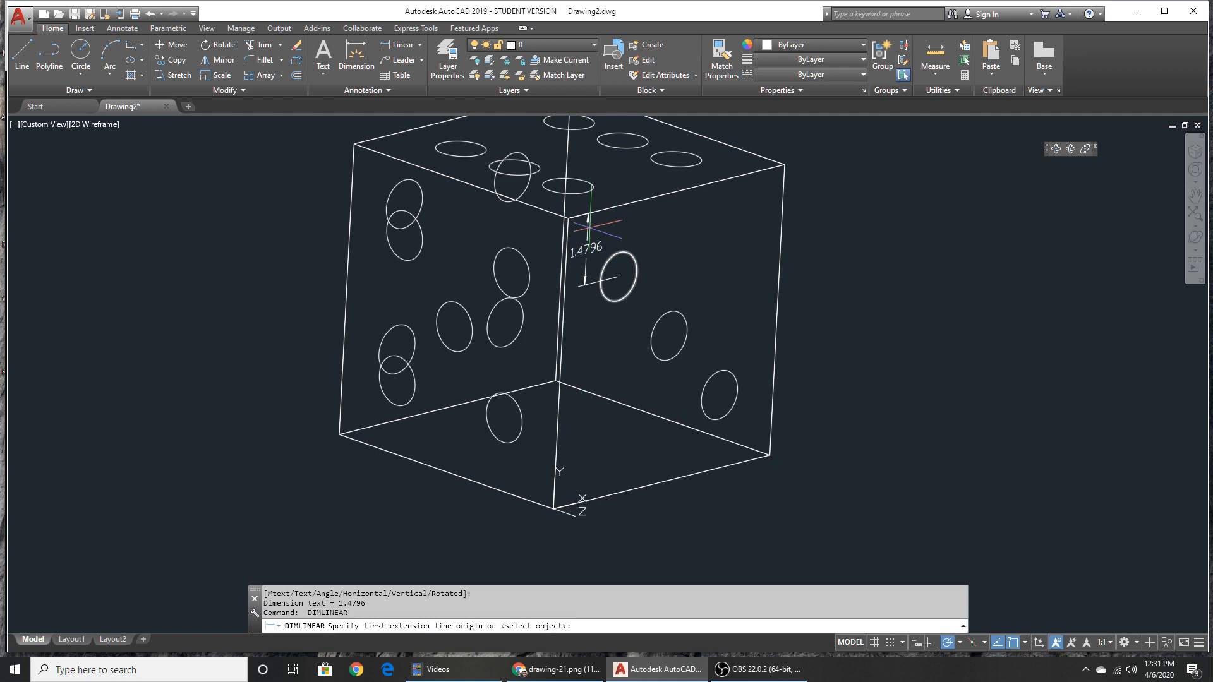
click(568, 218)
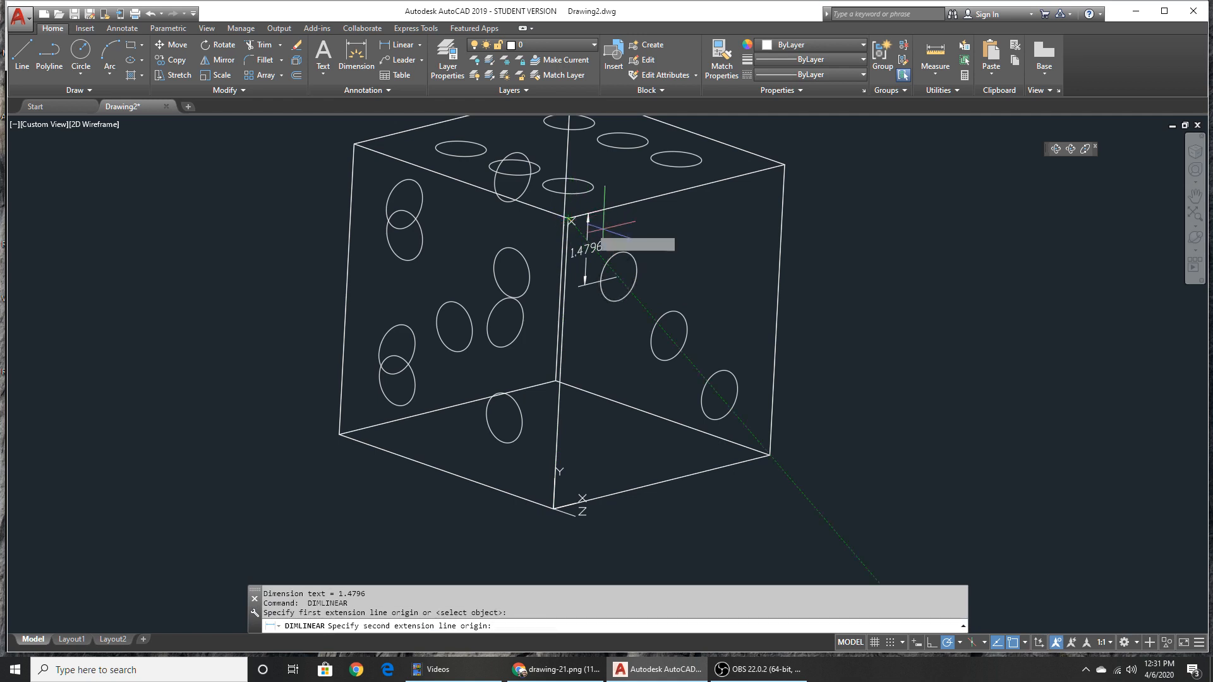
click(619, 275)
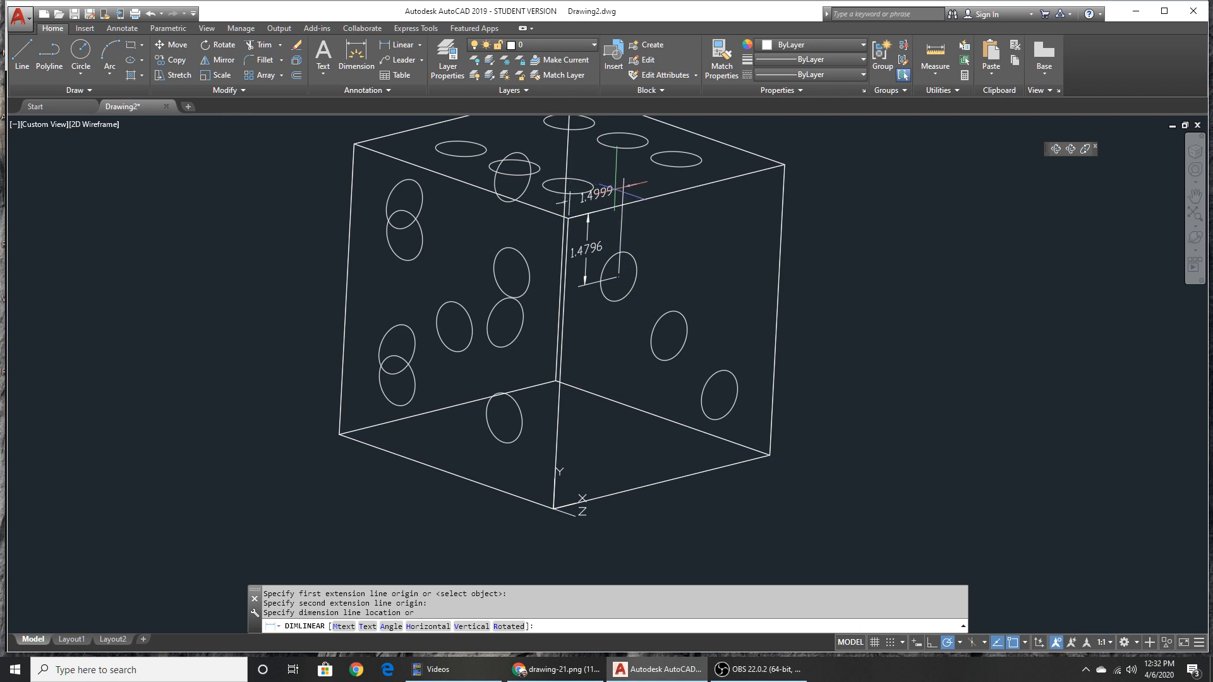
click(621, 188)
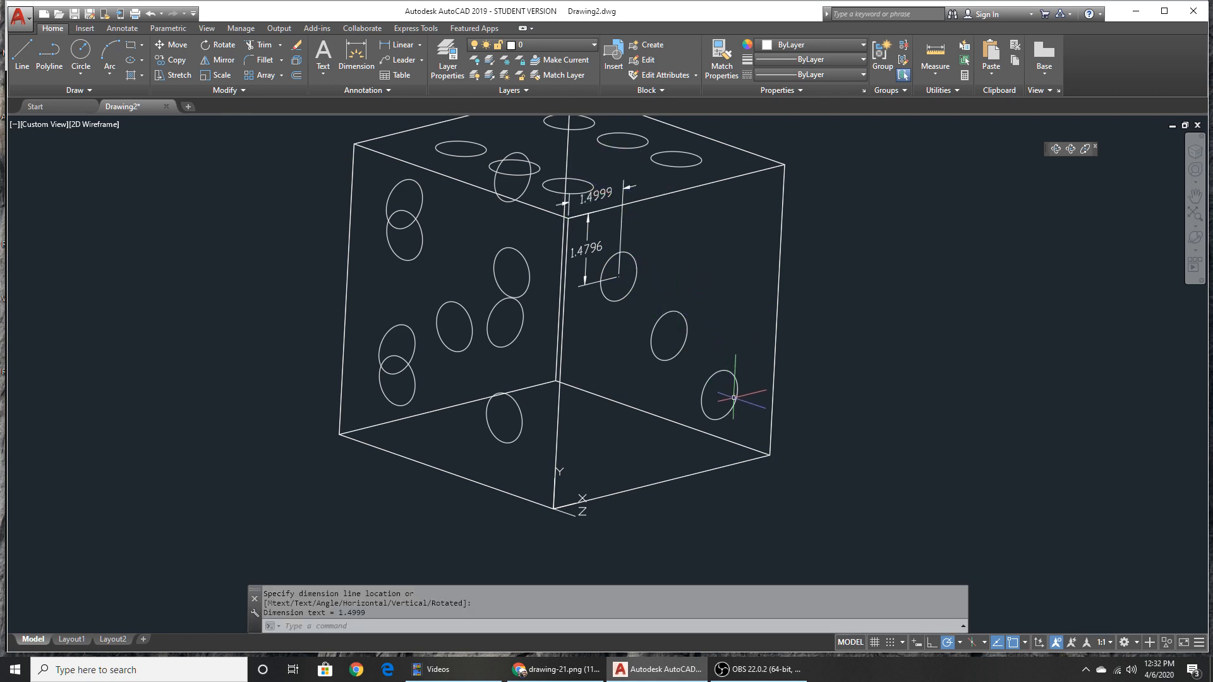
Step: Dimension the vertical distance between the centres of the upper and middle pips on the three-pip face
key(Return)
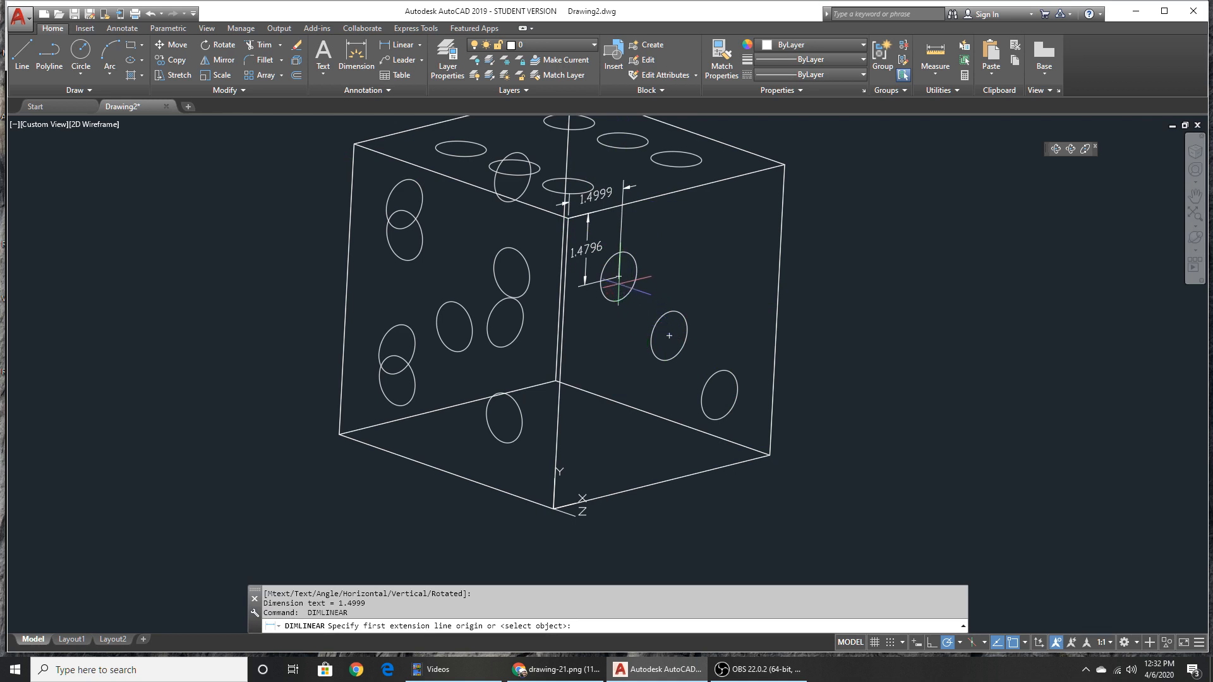
click(619, 276)
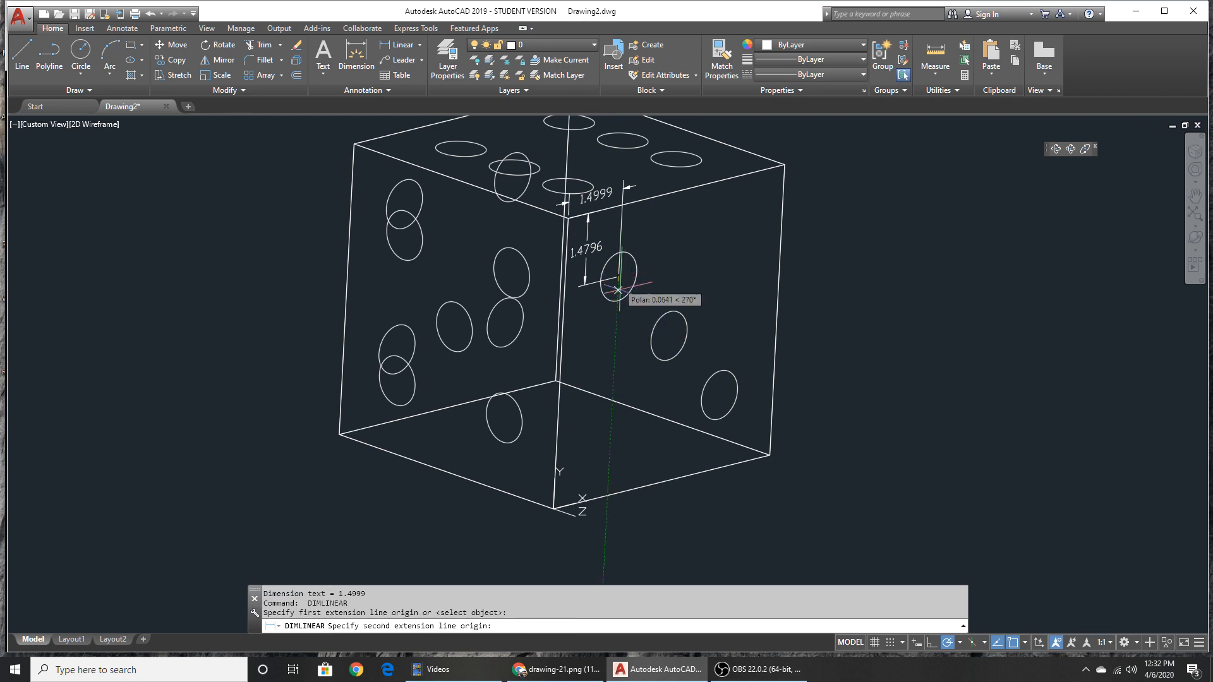
click(670, 336)
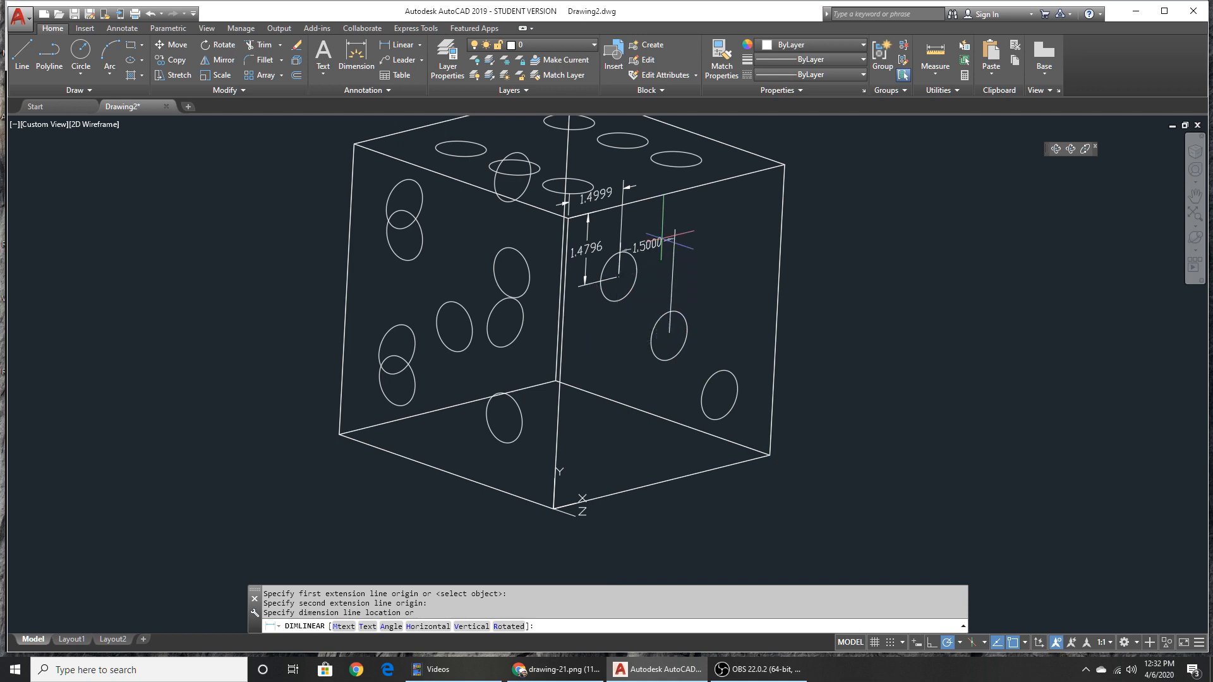
click(605, 335)
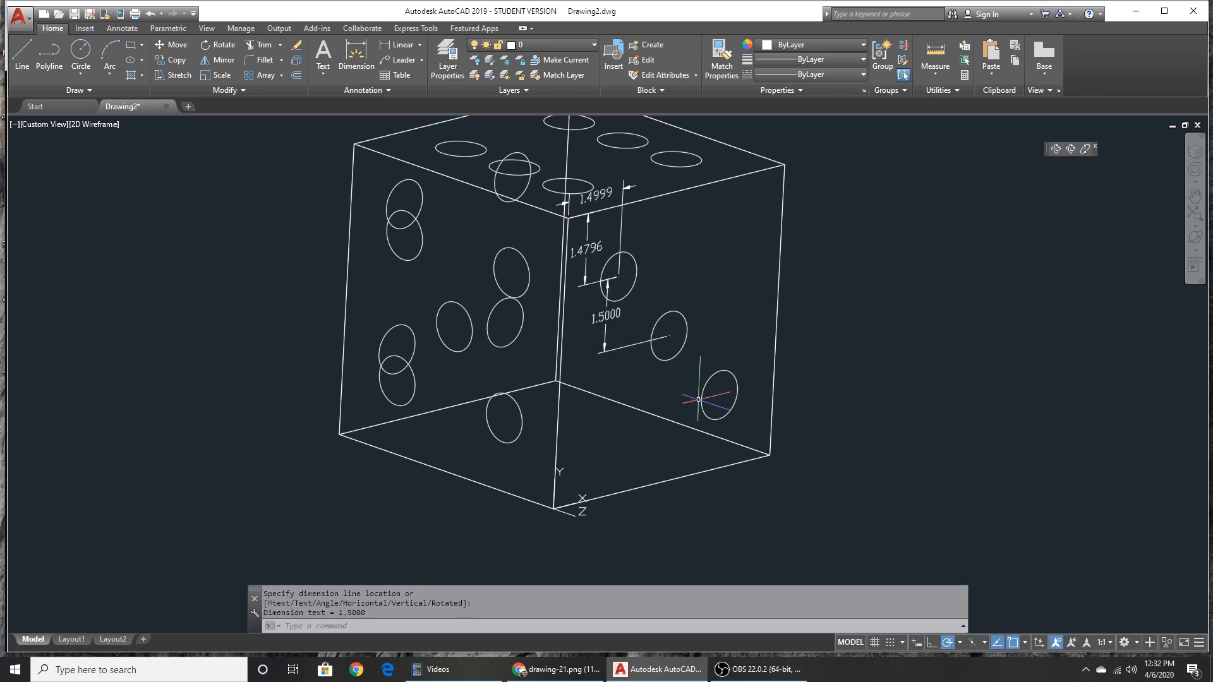
Step: Add vertical and horizontal linear dimensions from the lowest pip's centre to the three-pip face's lower-right corner
key(Return)
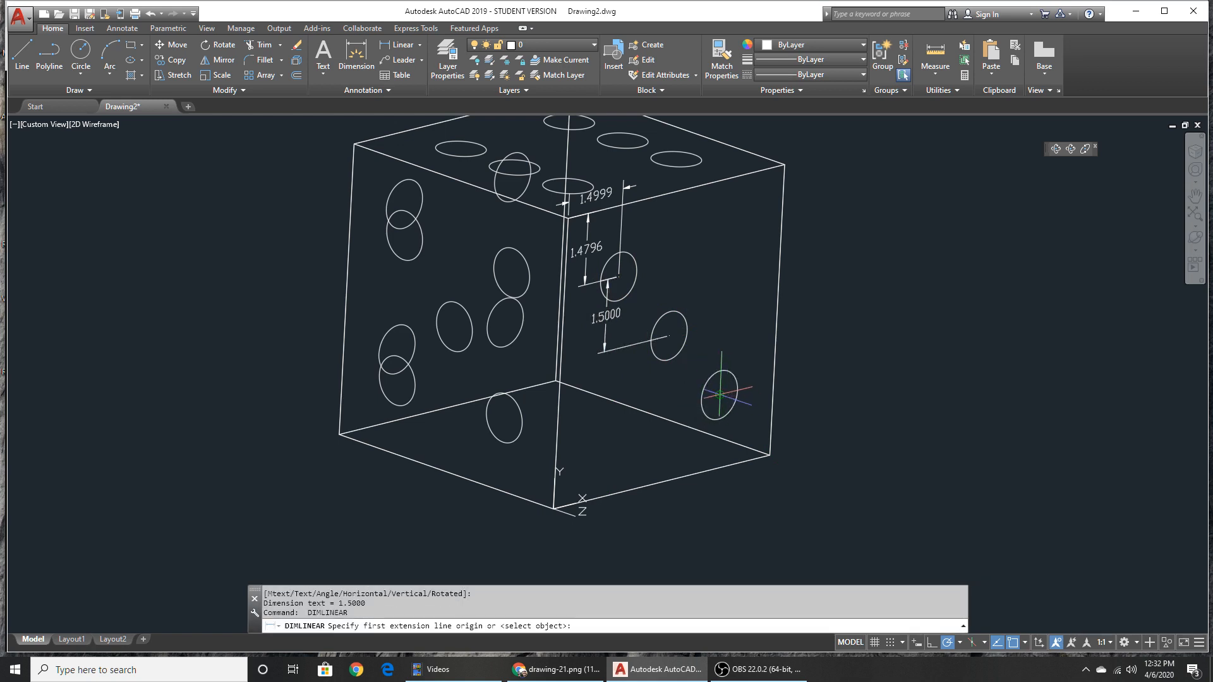
click(720, 395)
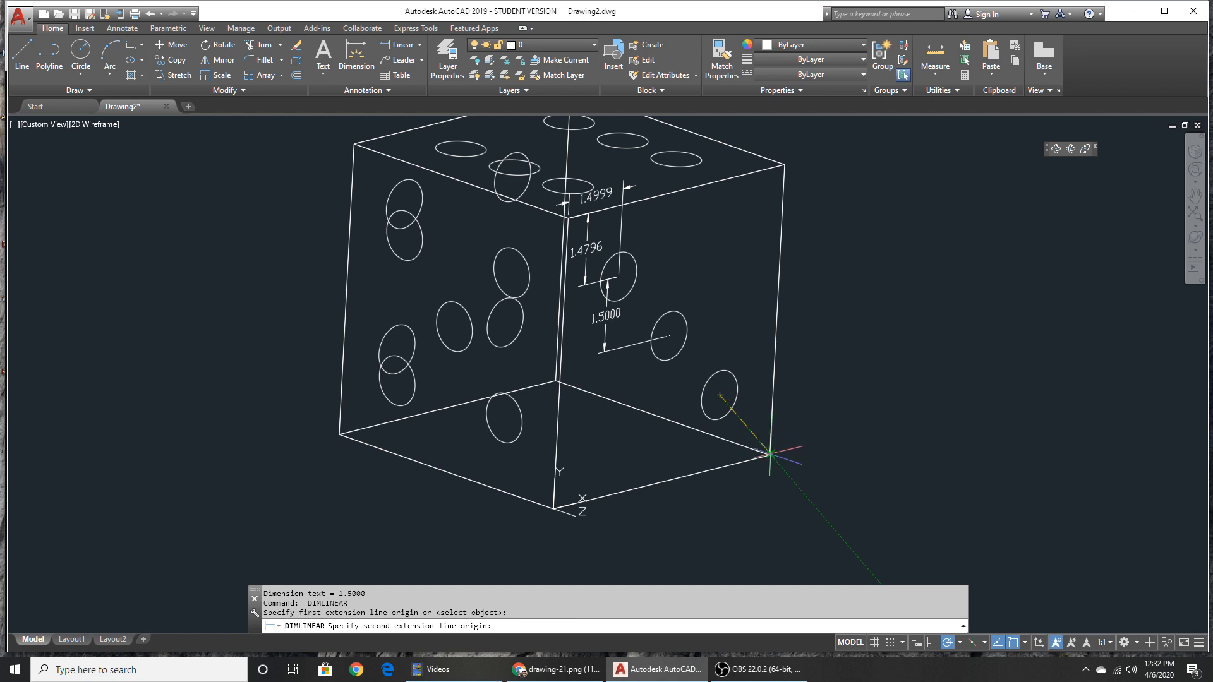
click(770, 453)
click(802, 405)
key(Return)
click(718, 395)
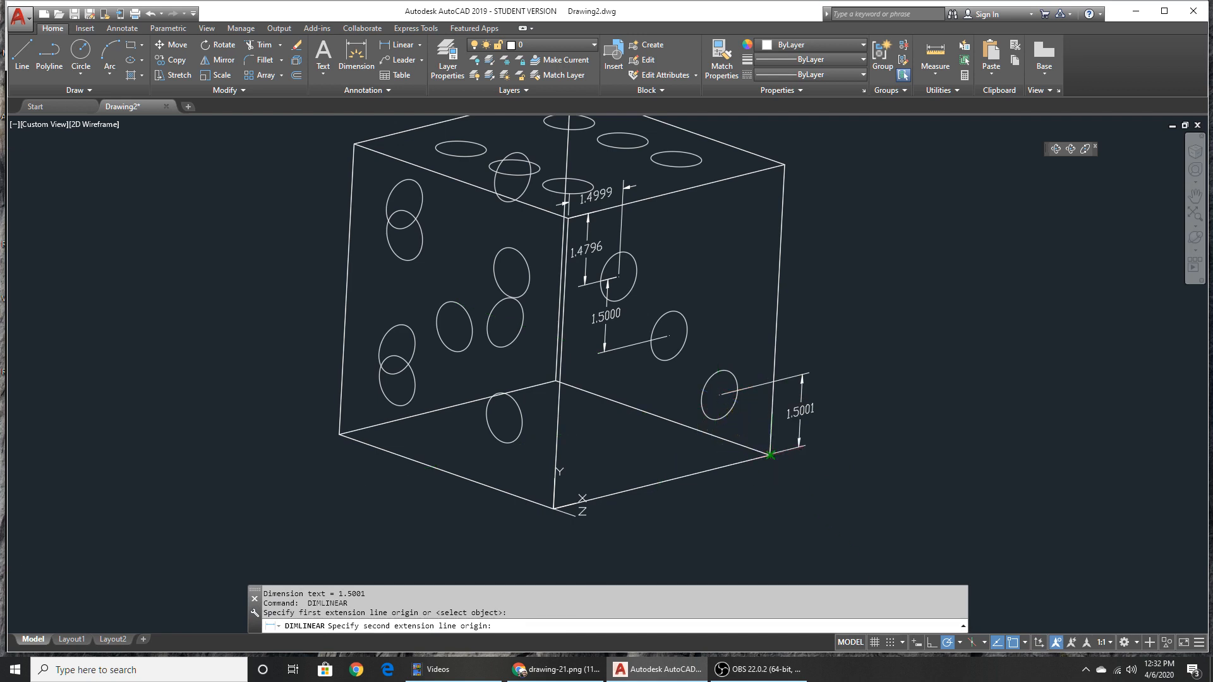
click(770, 454)
click(748, 482)
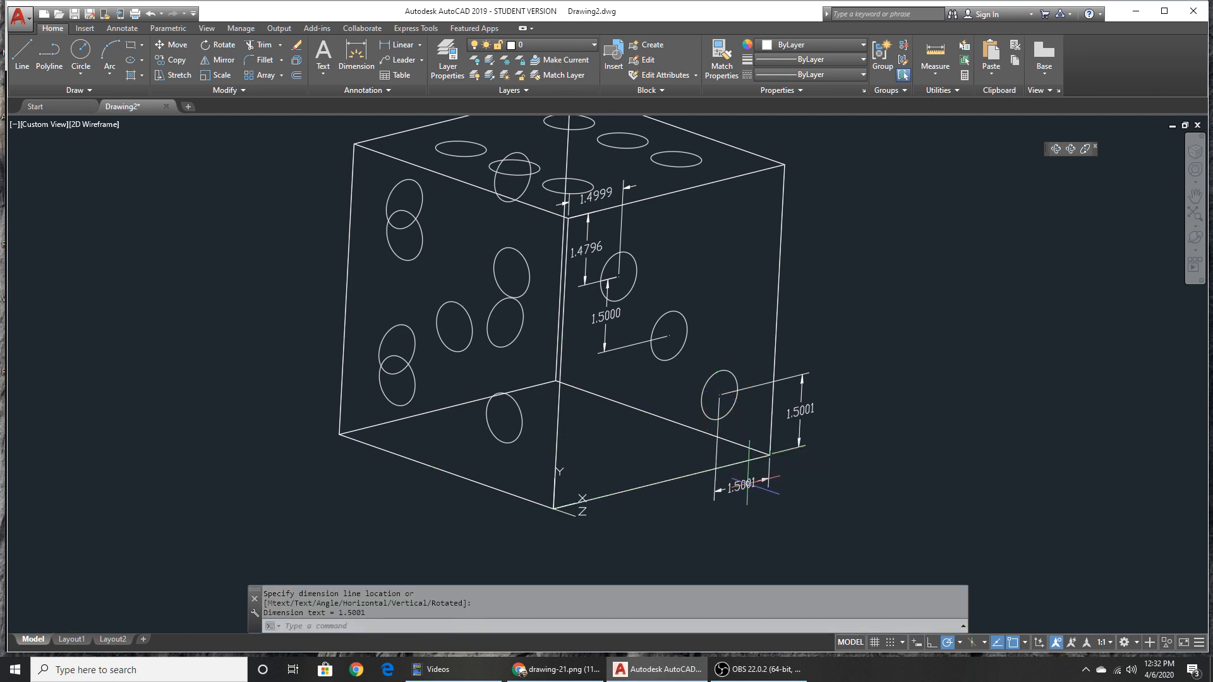
Step: Dimension the horizontal distance between the centres of the middle and lowest pips, placing the dimension above the middle pip
key(Return)
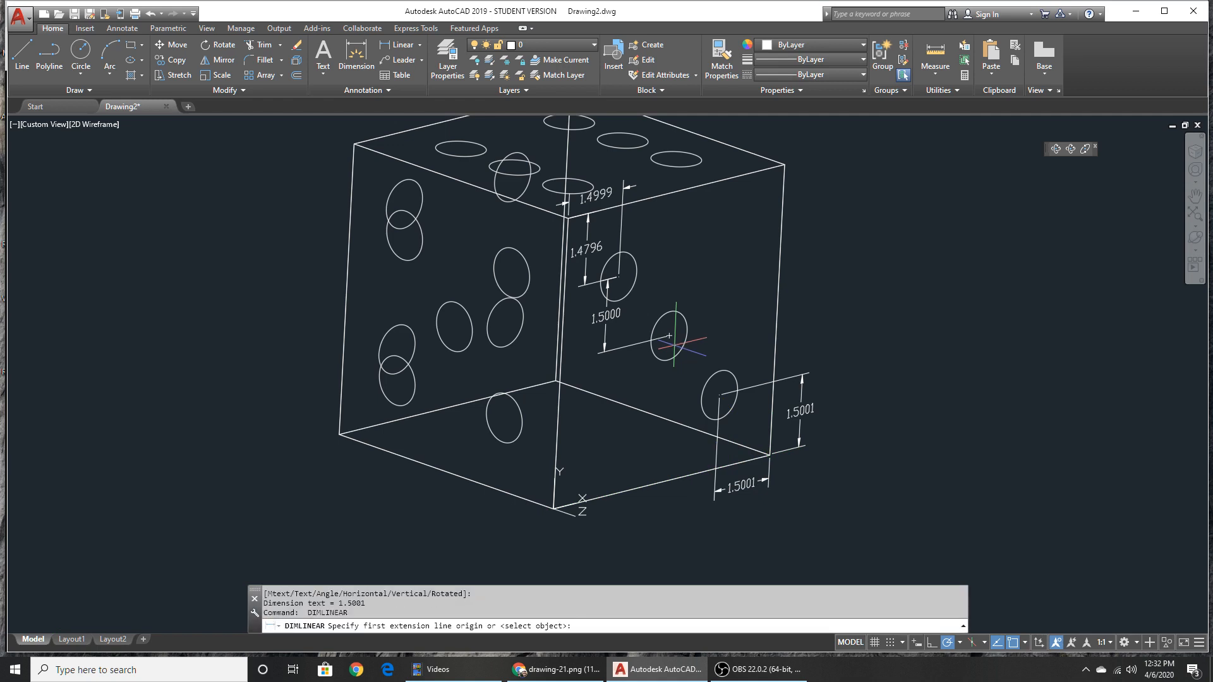
click(669, 336)
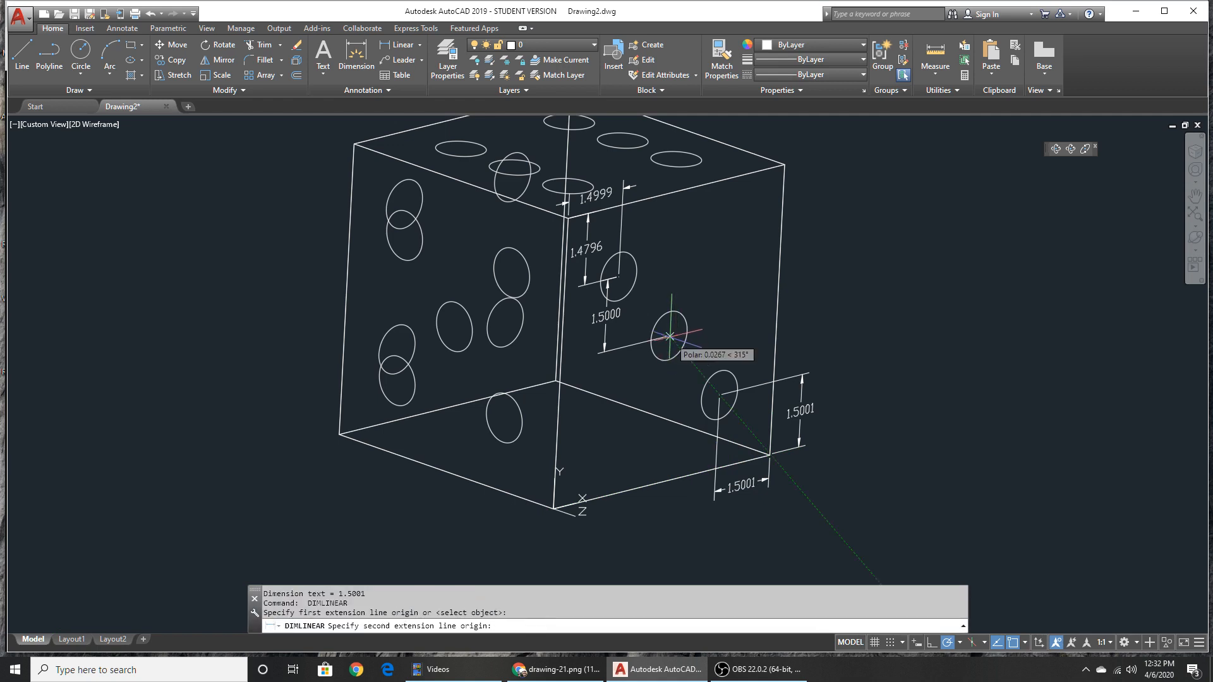
click(720, 395)
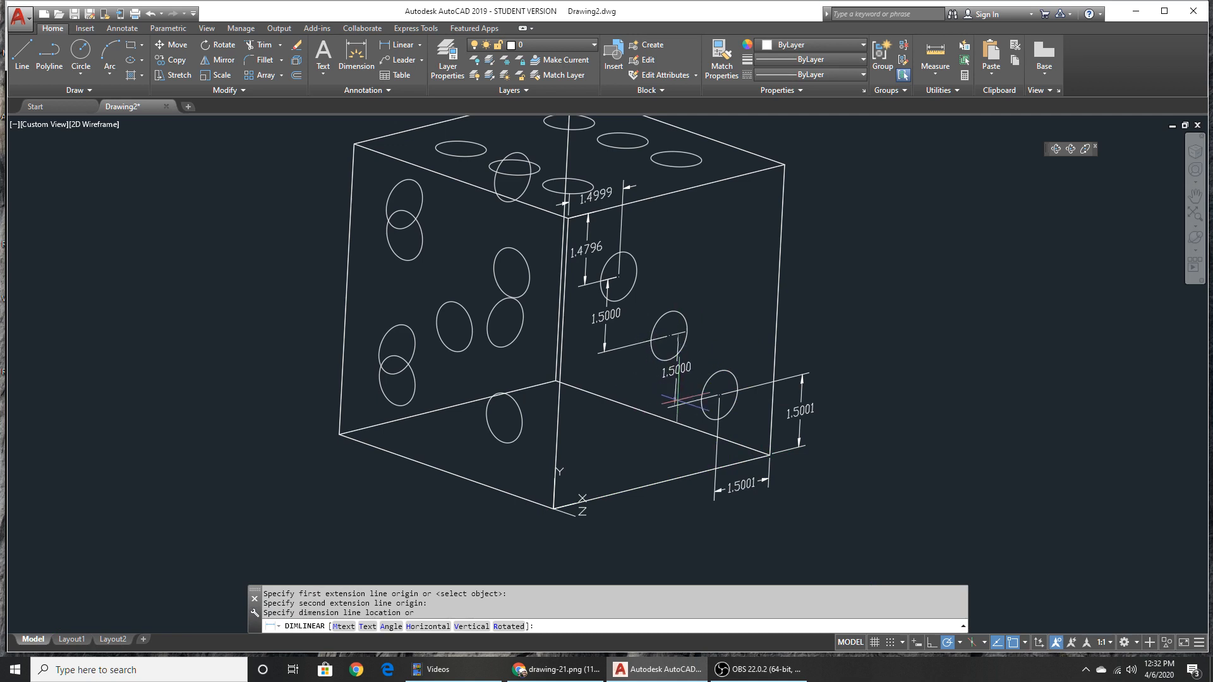
click(699, 281)
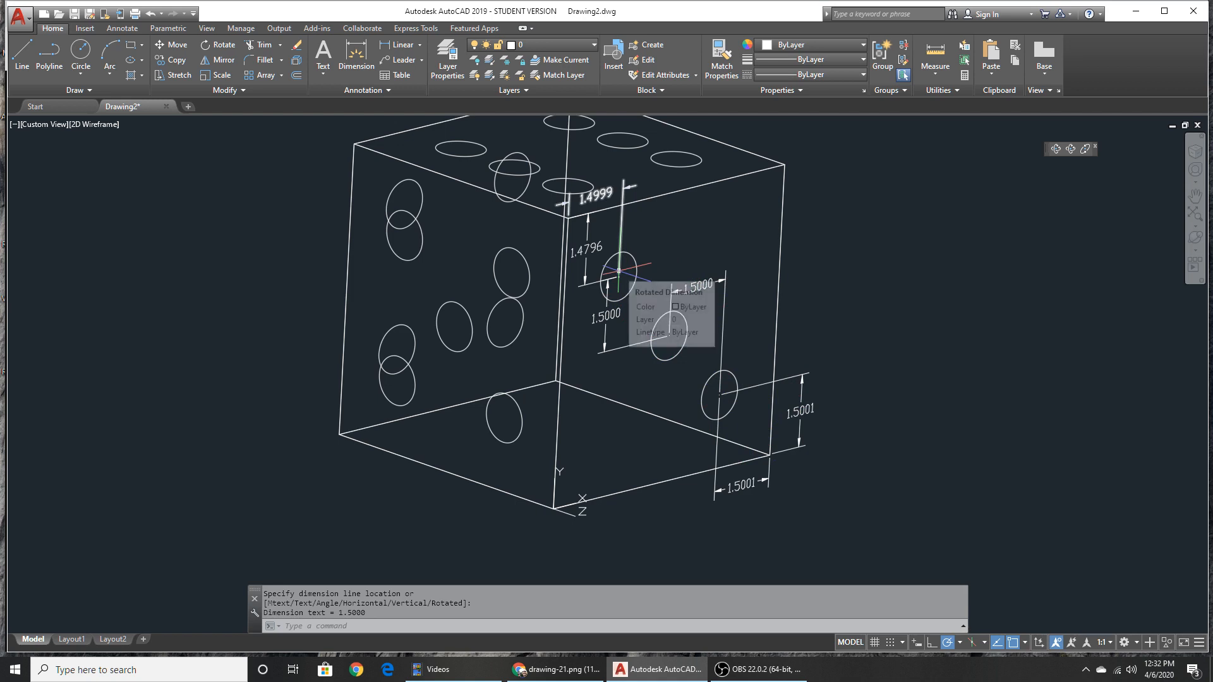
key(Escape)
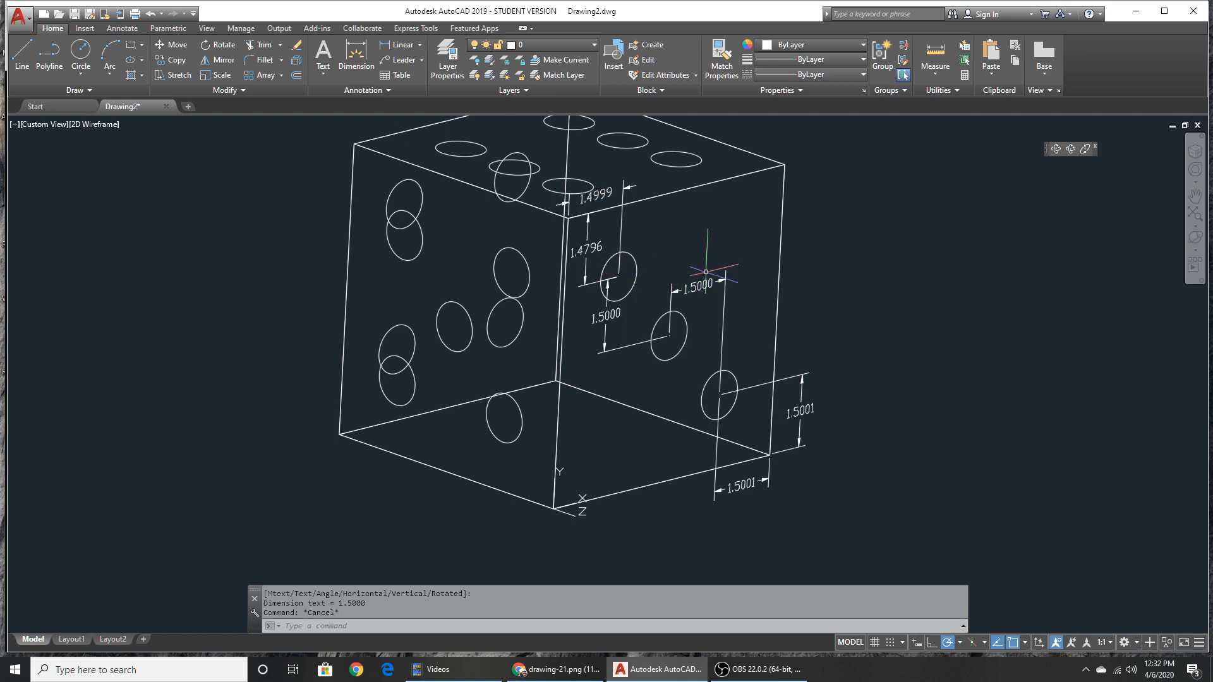
Step: Move the three-pip face's three circles and all its dimensions to layer 3
click(734, 255)
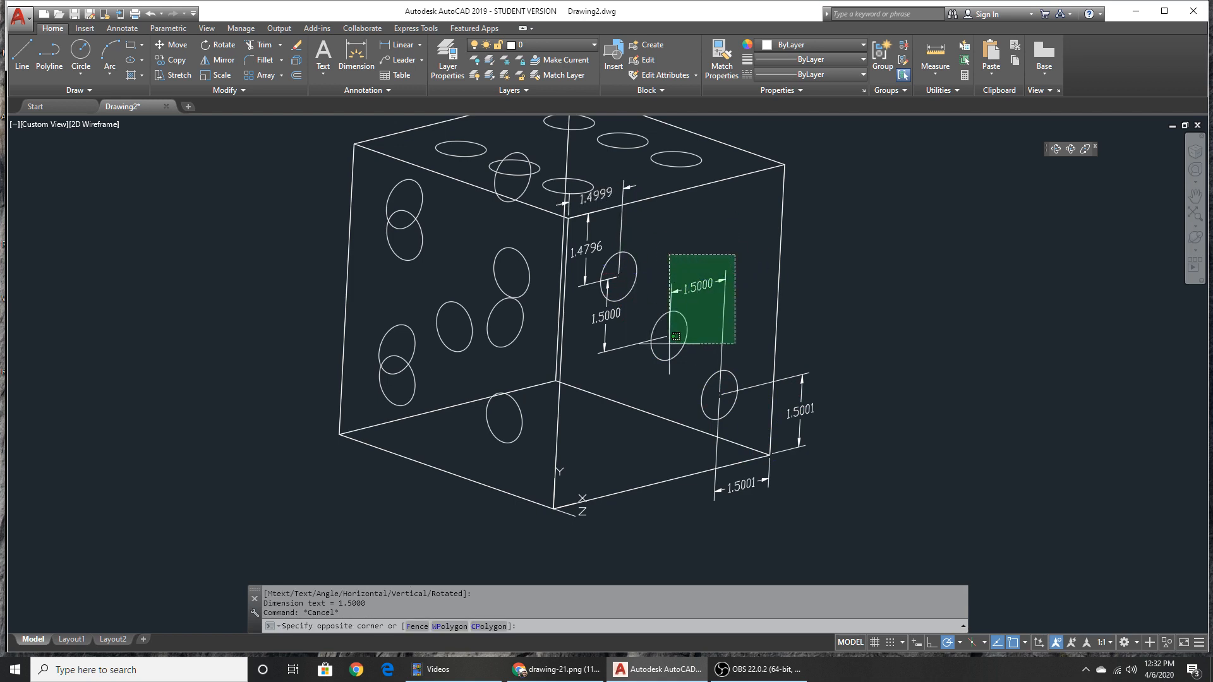
click(609, 395)
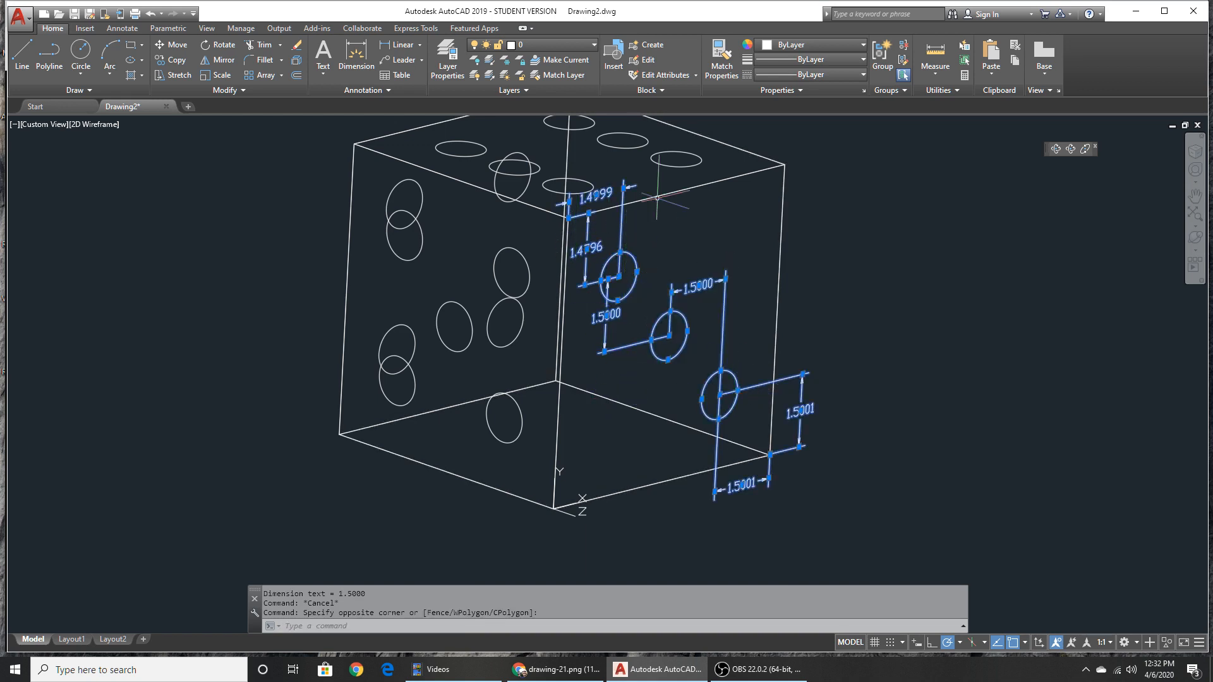
click(585, 46)
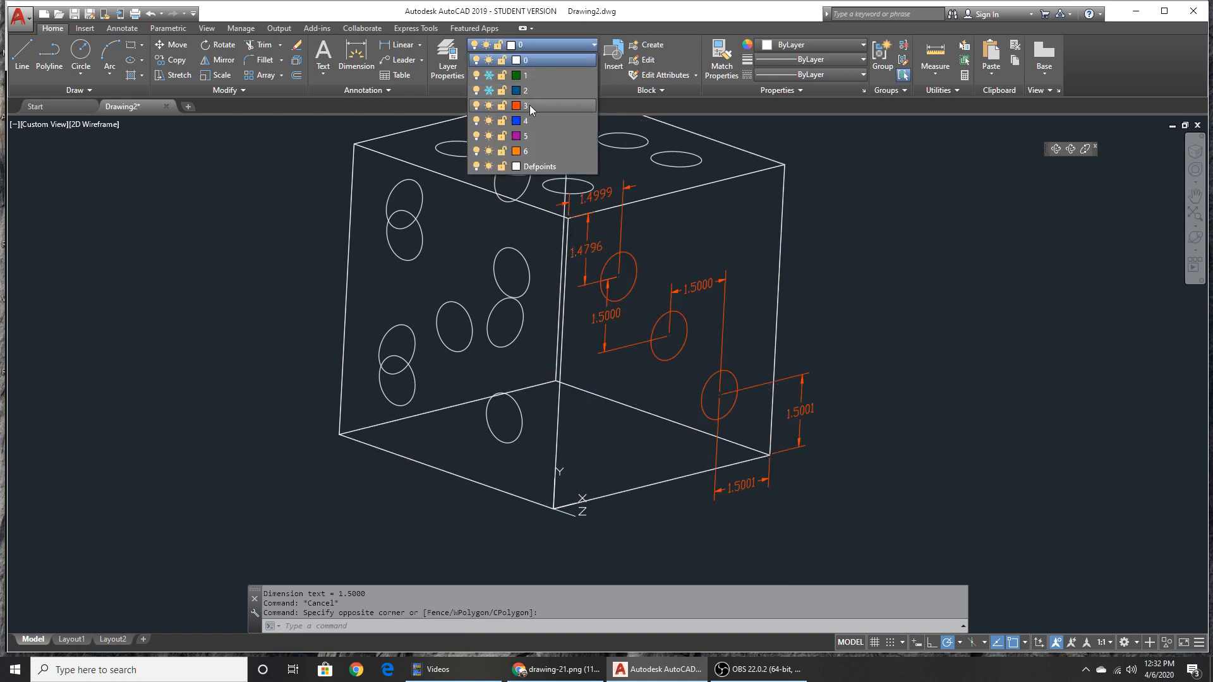
click(529, 105)
key(Escape)
key(Escape)
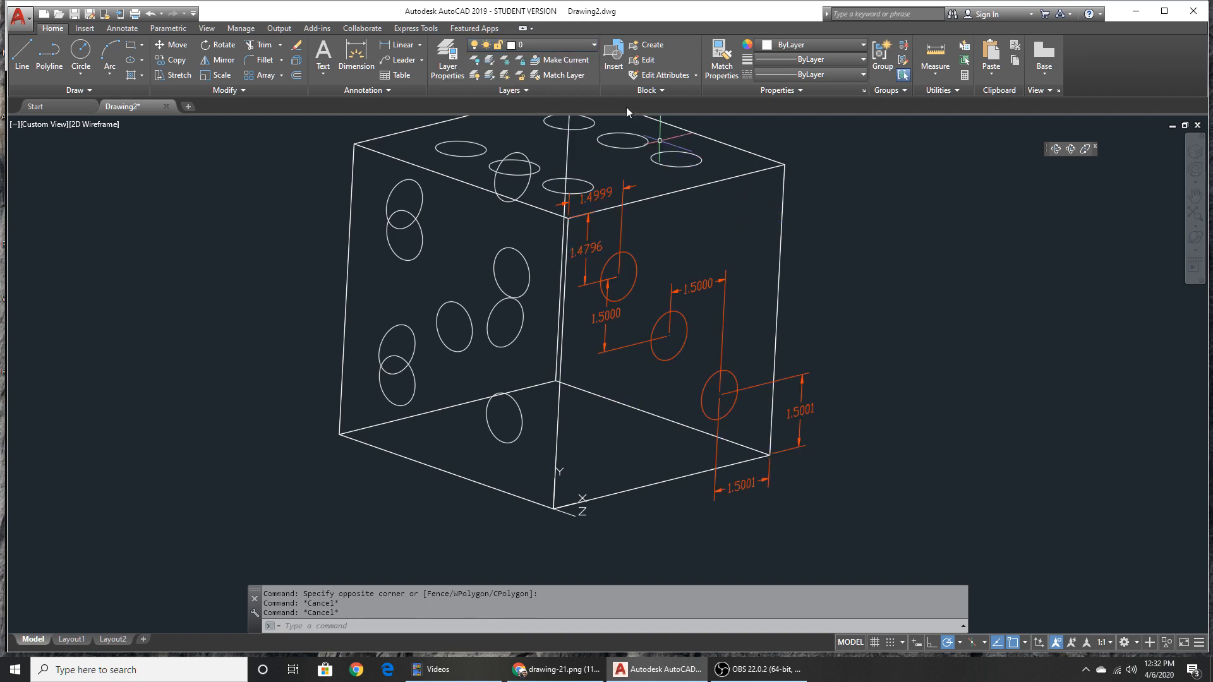
Step: Thaw layers 1 and 2 to show the one-pip and two-pip faces alongside the three-pip face
click(586, 44)
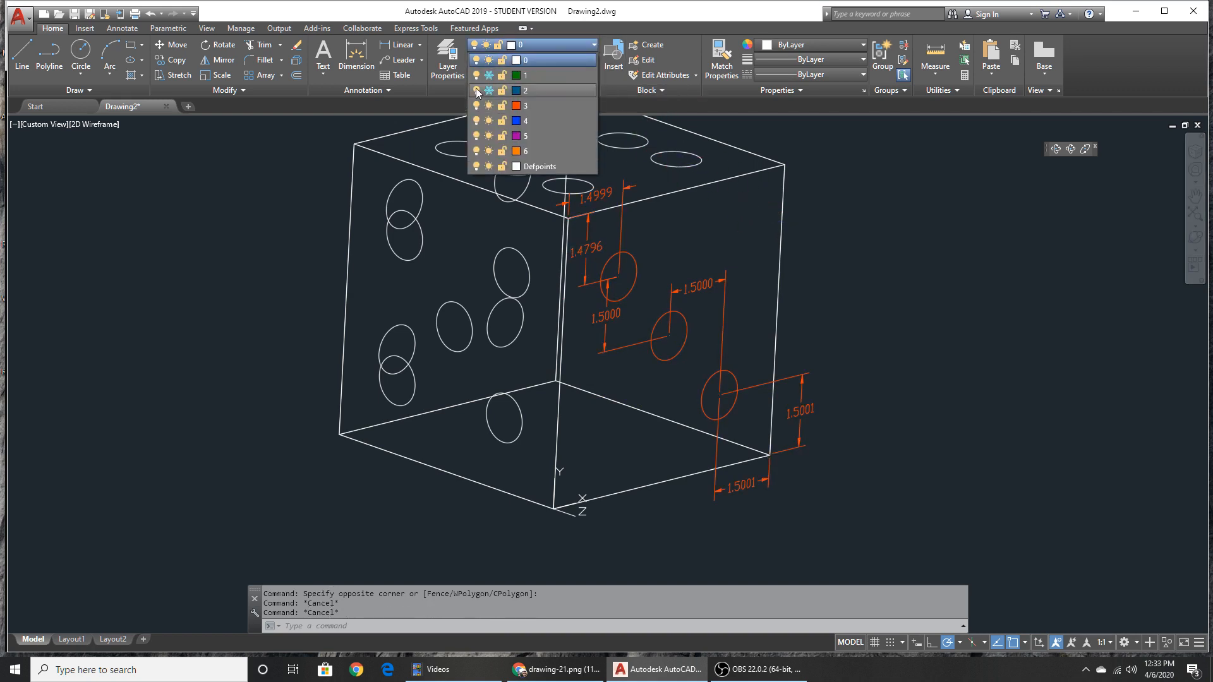
click(489, 74)
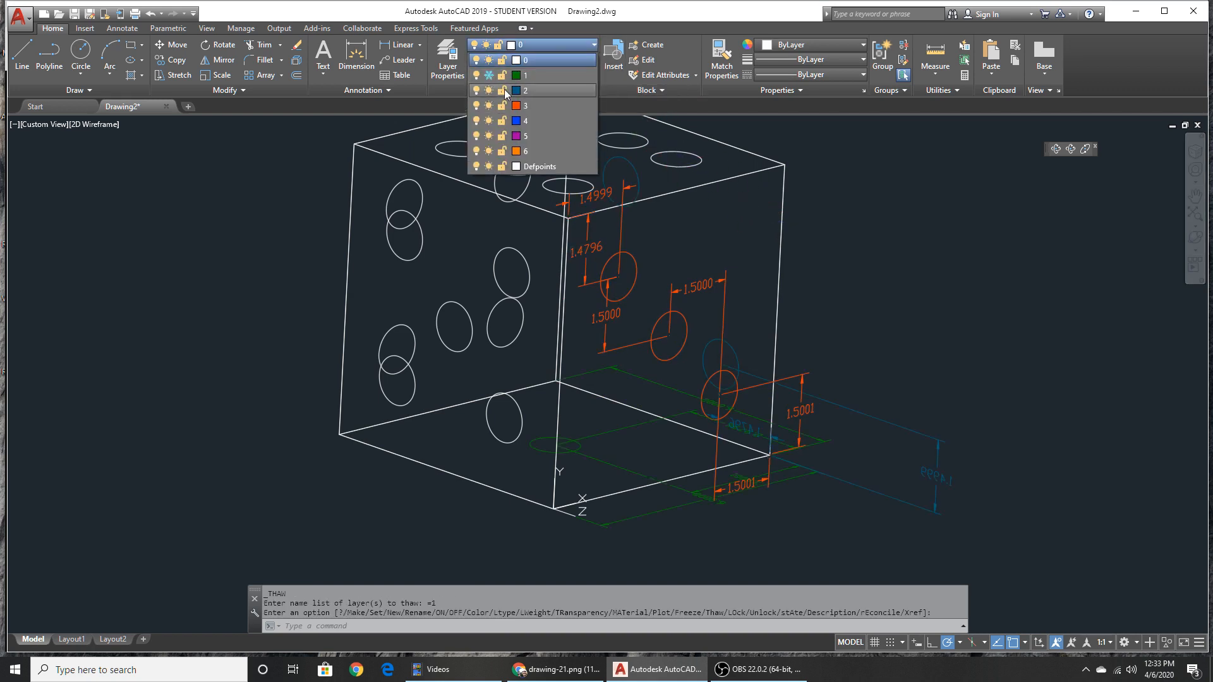
click(816, 155)
key(Escape)
key(Escape)
shift+middle_drag(927, 259, 726, 329)
drag(688, 295, 693, 347)
key(Escape)
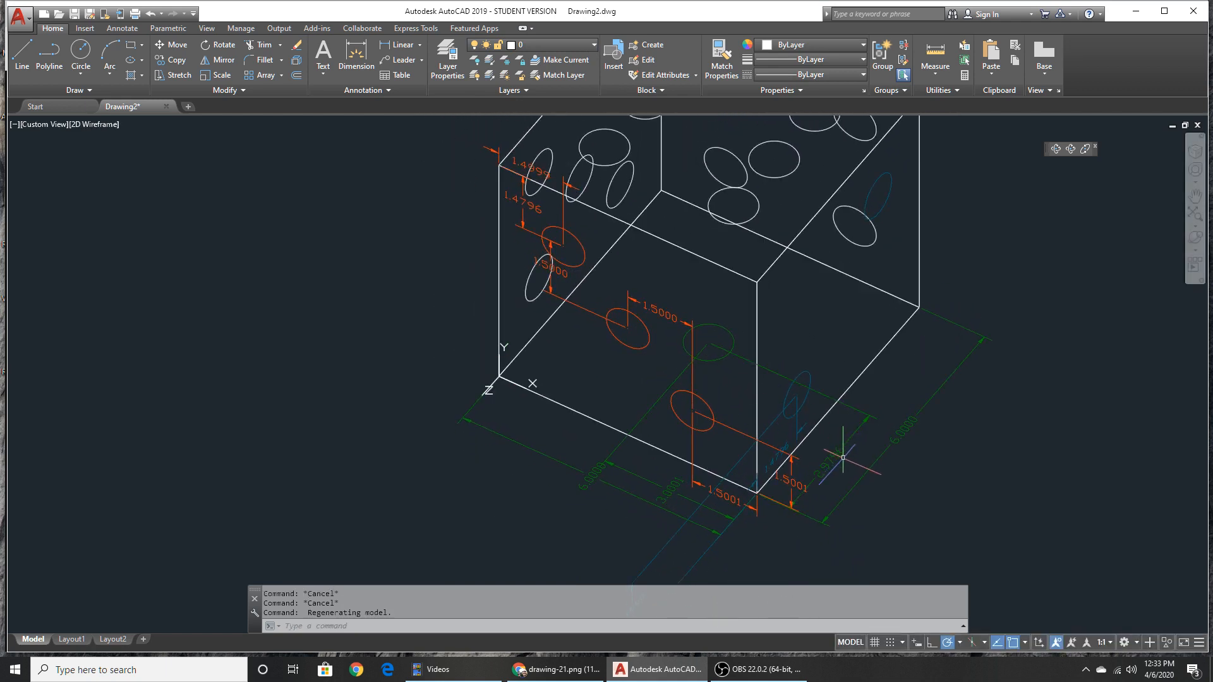